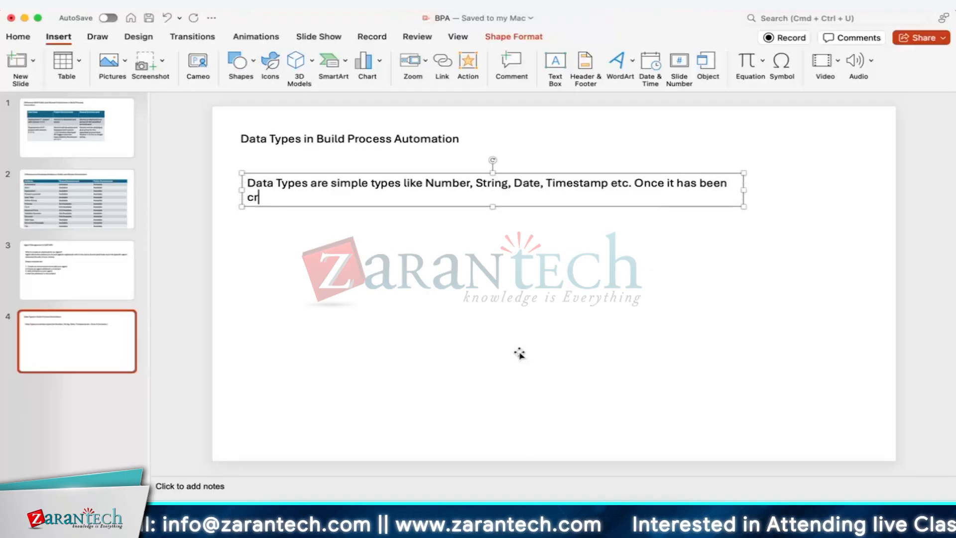
Complete the second sentence as "Once it has been created same data type can be used by any artefacts inside the same project.".
key(BackSpace)
key(BackSpace)
key(BackSpace)
text(eated )
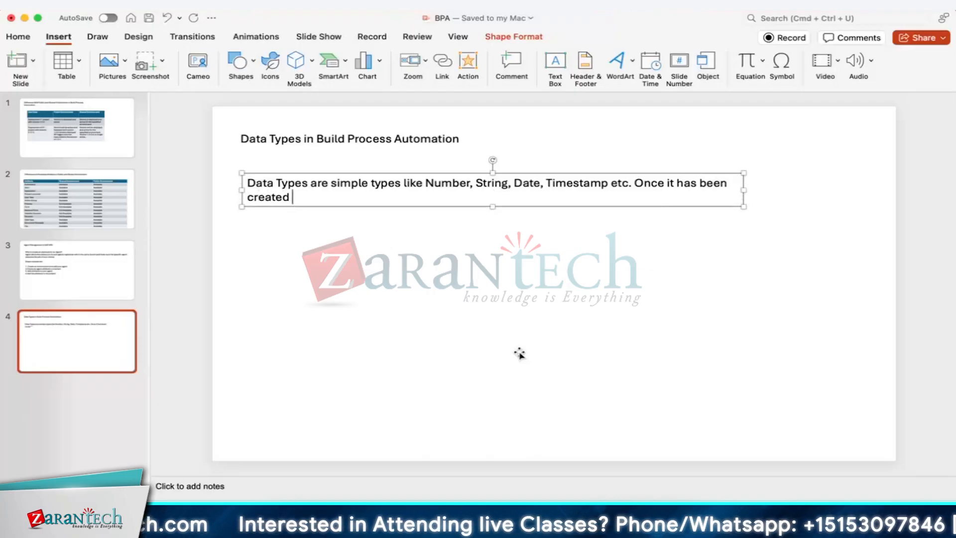
text(the)
key(BackSpace)
key(BackSpace)
key(BackSpace)
text(same )
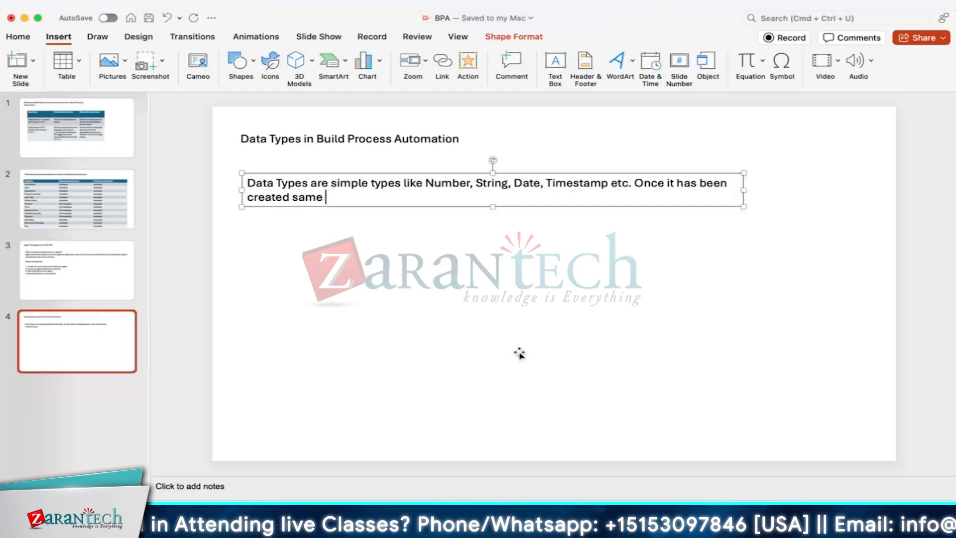
text(data type c)
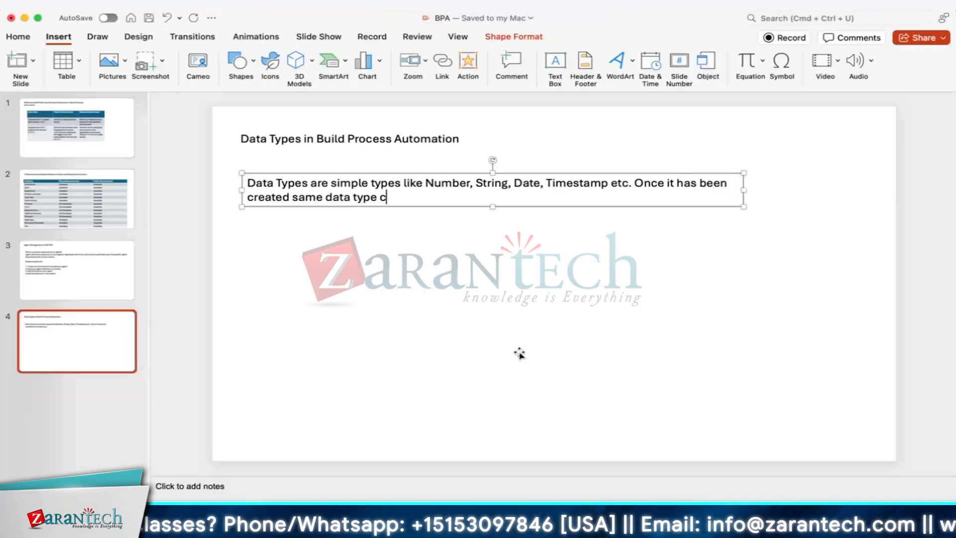
text(an be used by an)
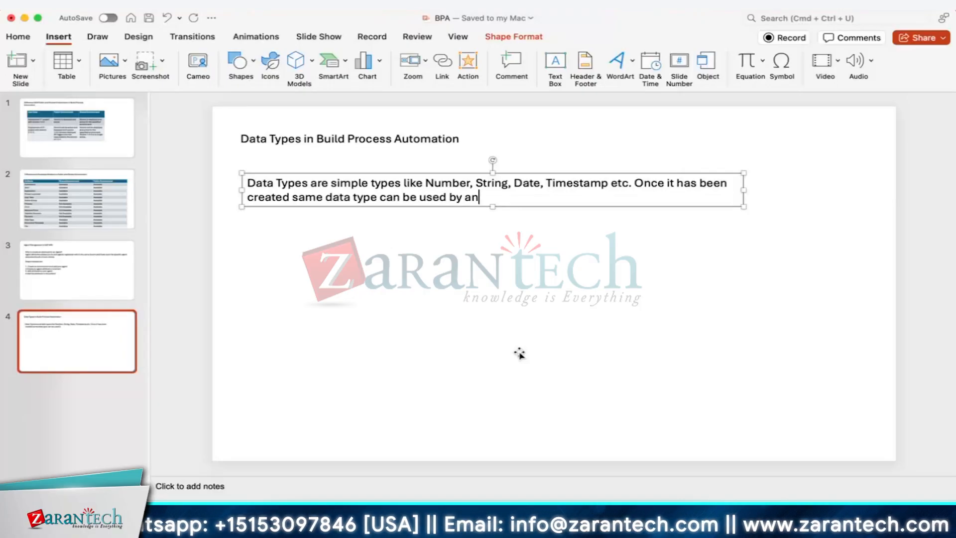
text(y artefact)
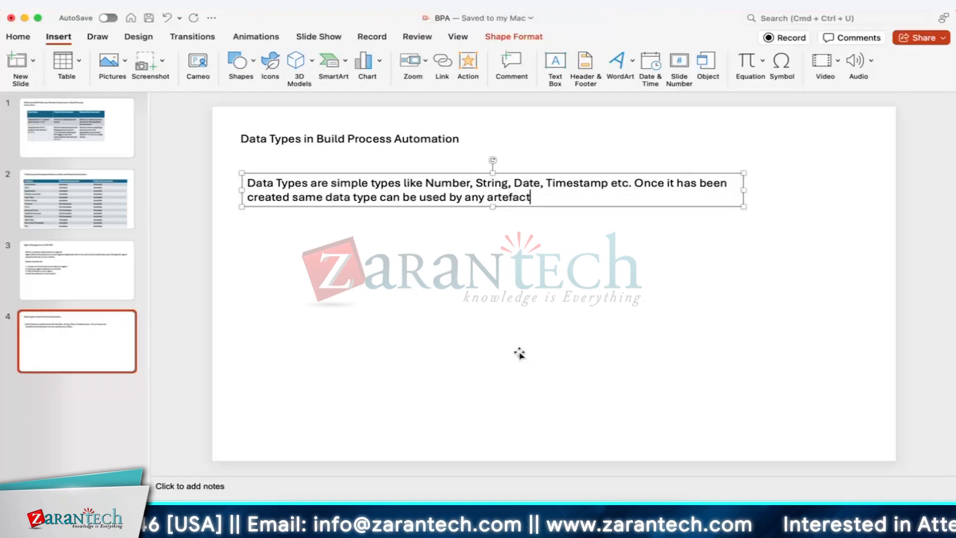
text(s inside the same project)
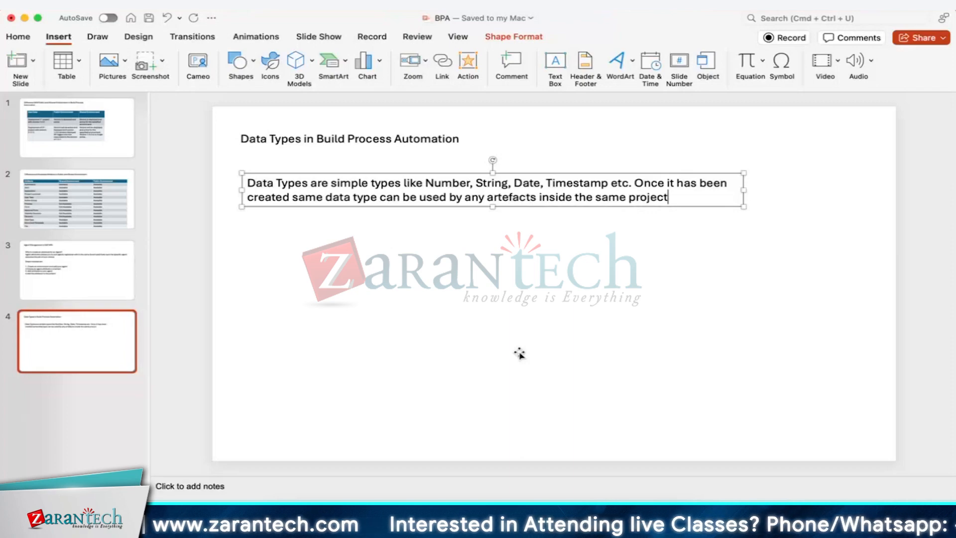
text(.)
Add a second paragraph after a blank line: "Datatype is reusable component and introduces common data model schema across different artefacts.".
key(Return)
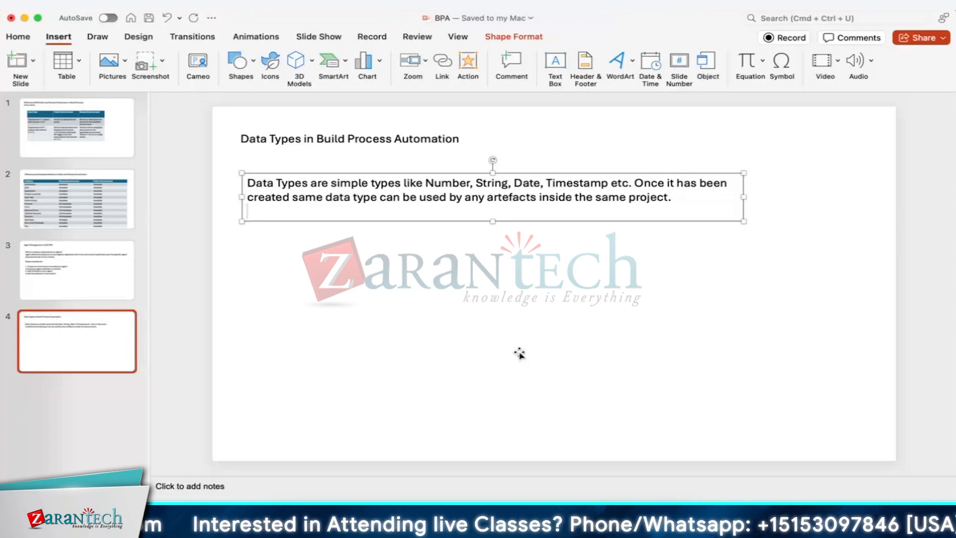
key(Return)
text(Dataty)
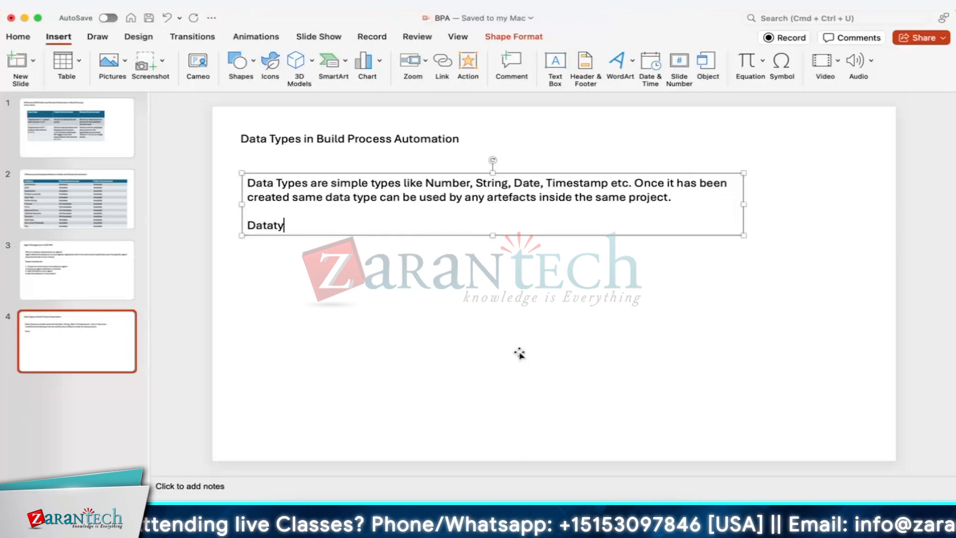
text(pe is reusa)
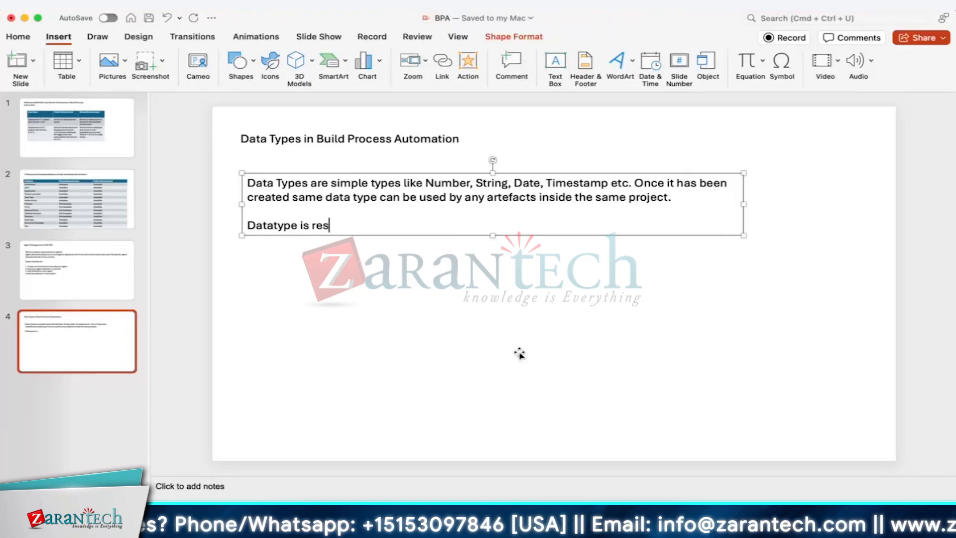
text(ble componen)
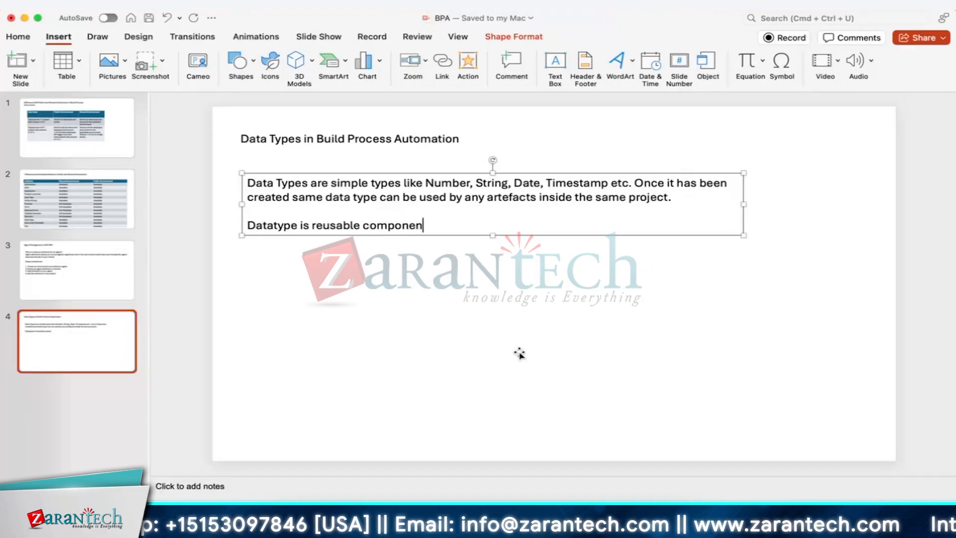
text(t )
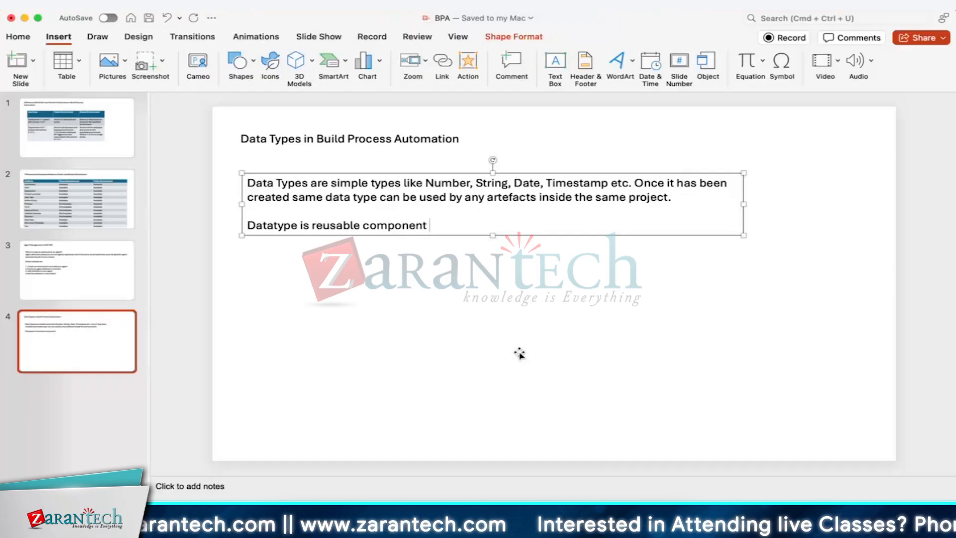
text(and in)
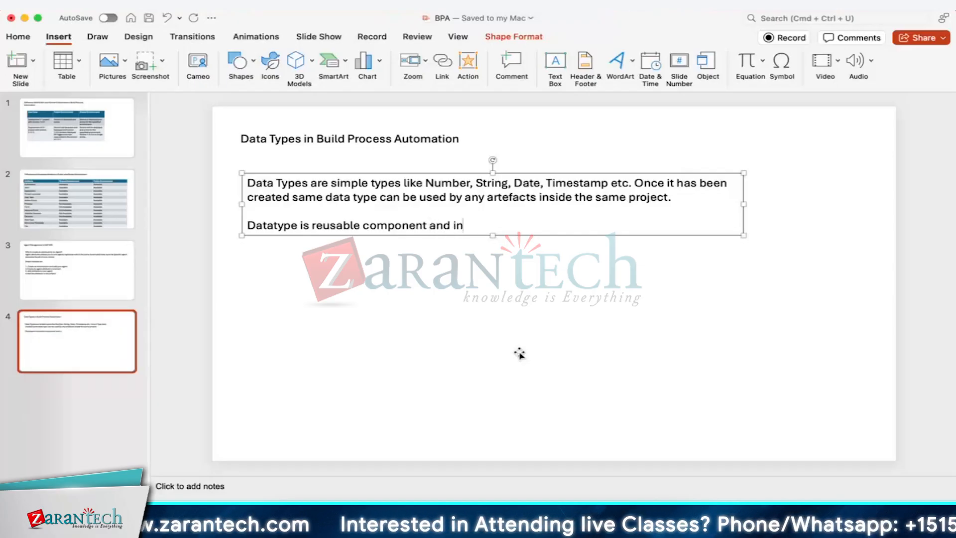
text(tr)
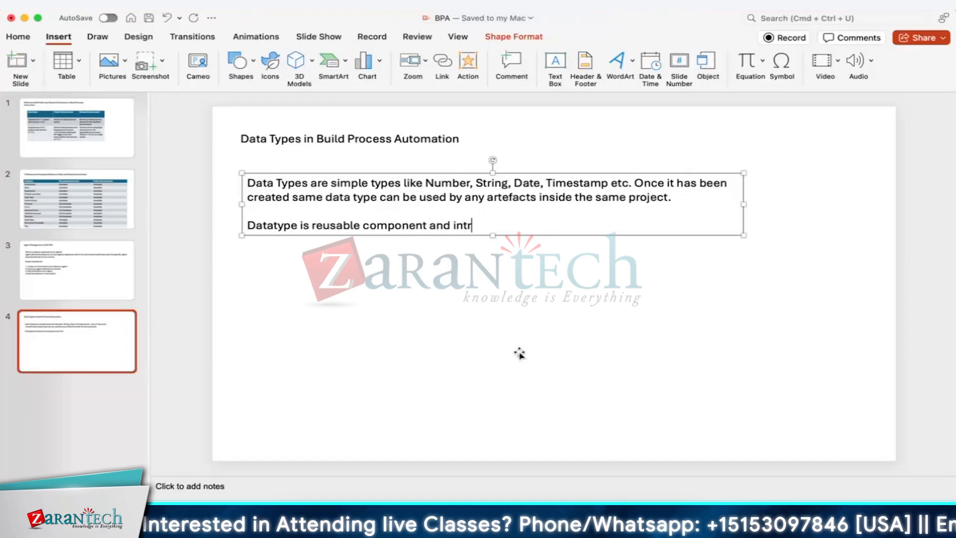
text(oduces)
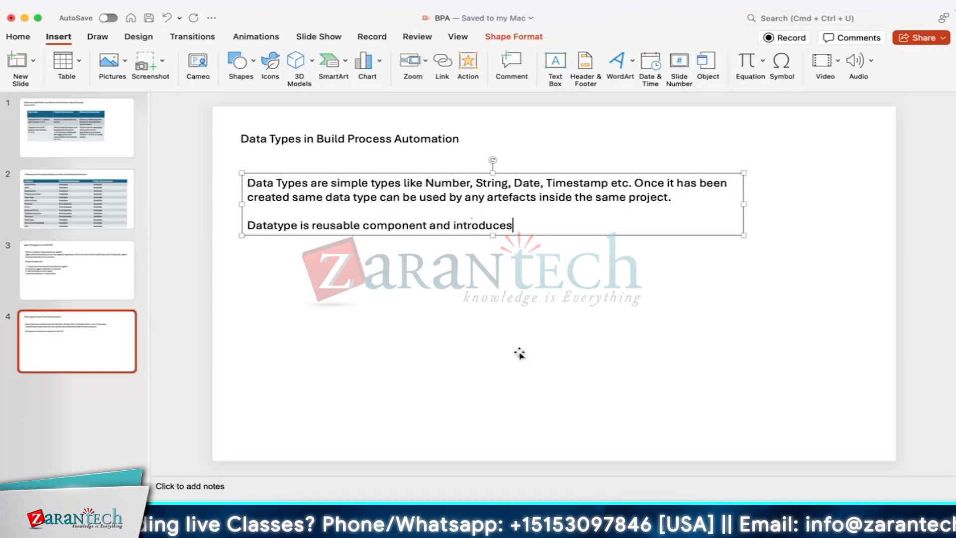
text( ca)
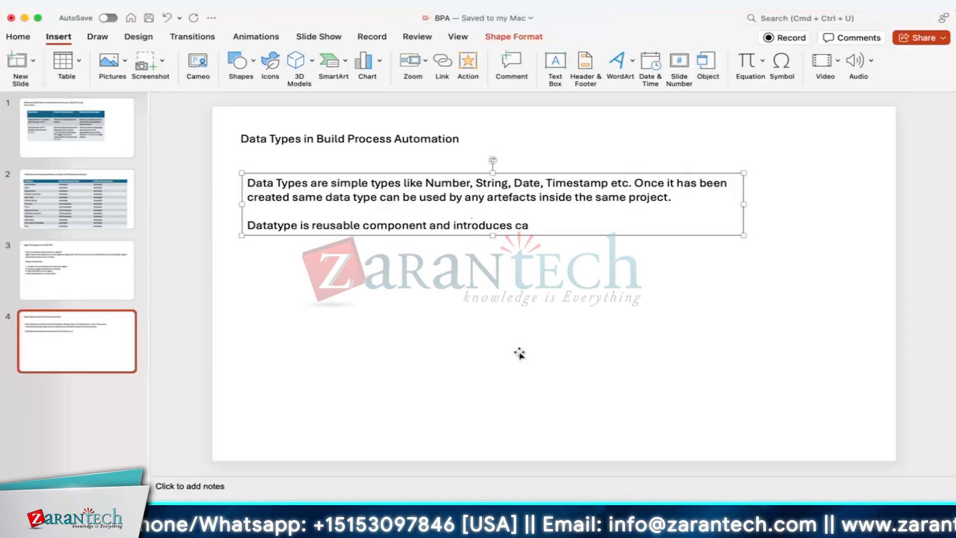
key(BackSpace)
text(ommon)
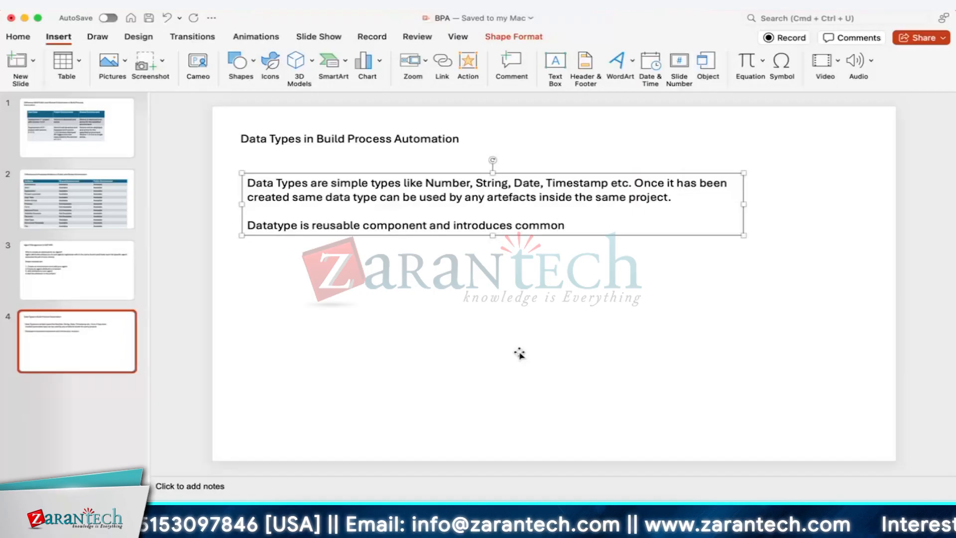
text( data m)
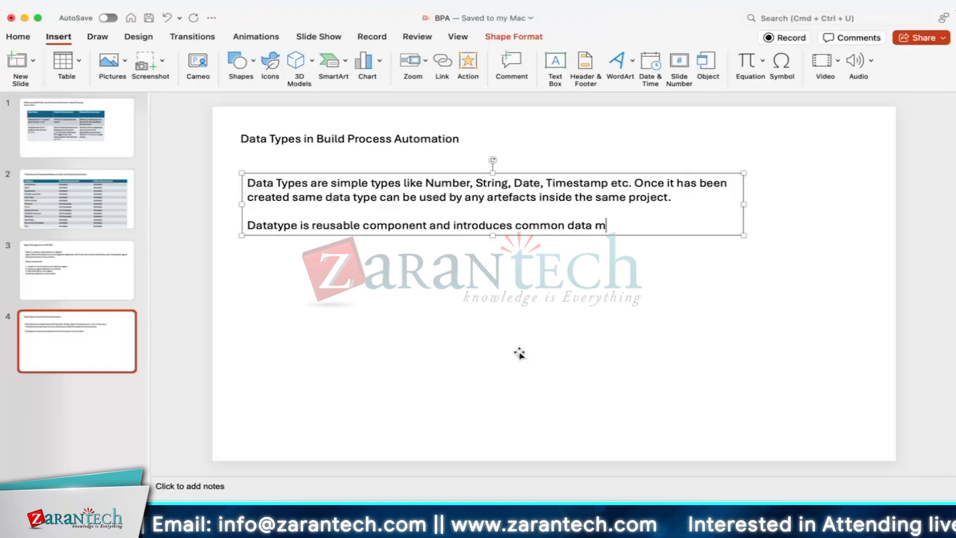
text(odel sc)
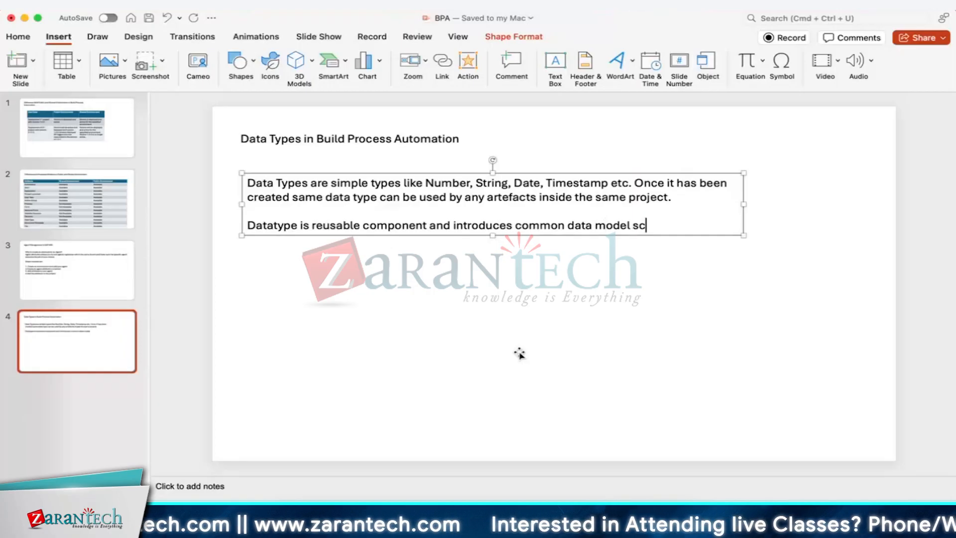
text(hema sc)
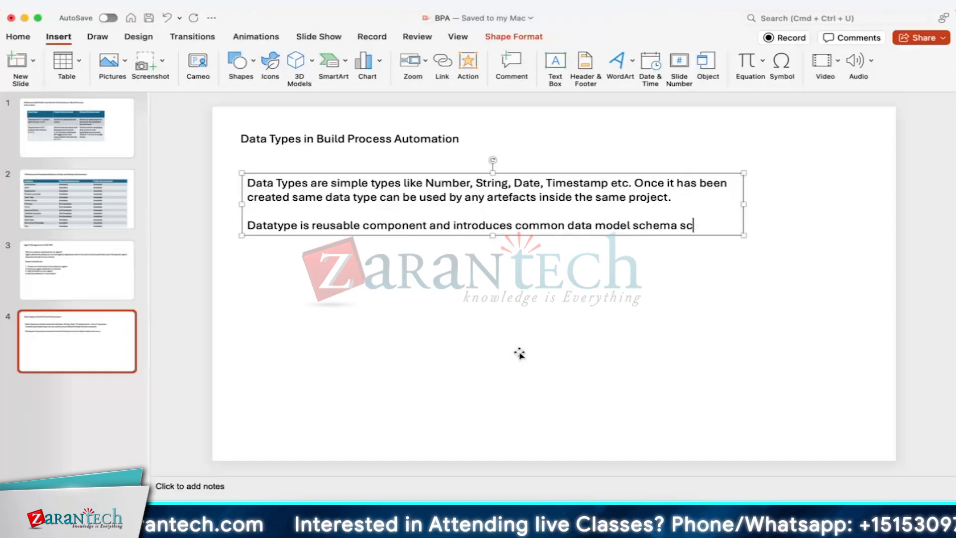
text(ross)
key(BackSpace)
key(BackSpace)
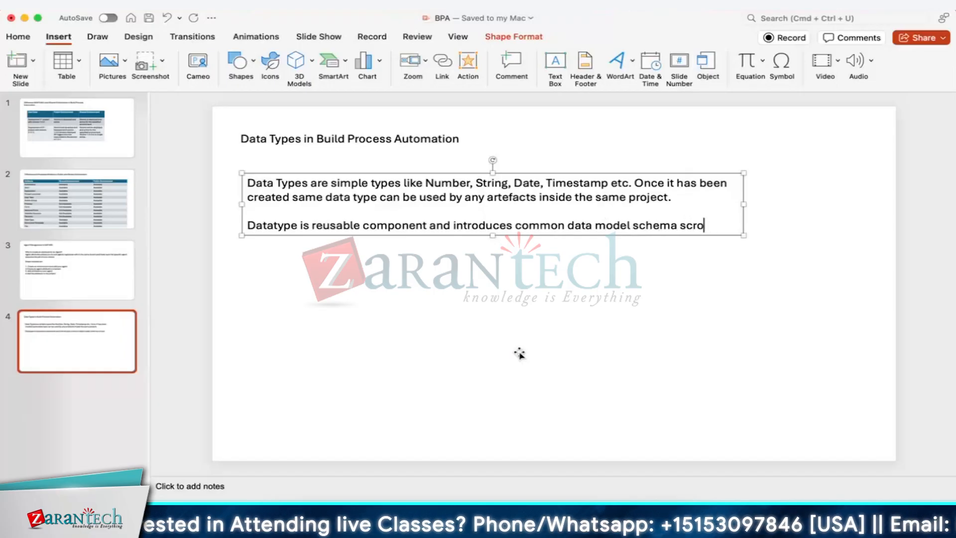
key(BackSpace)
key(BackSpace)
key(BackSpace)
key(BackSpace)
text(acr)
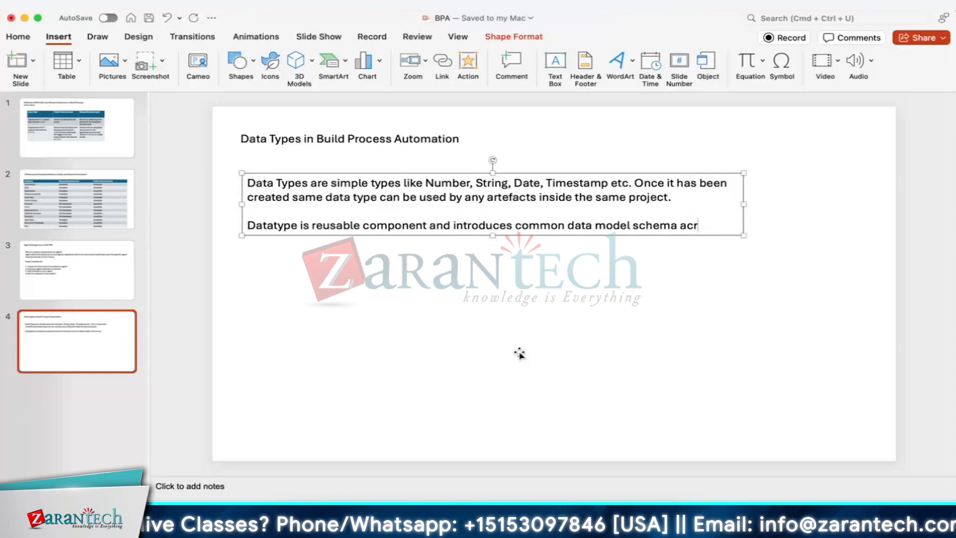
text(oss)
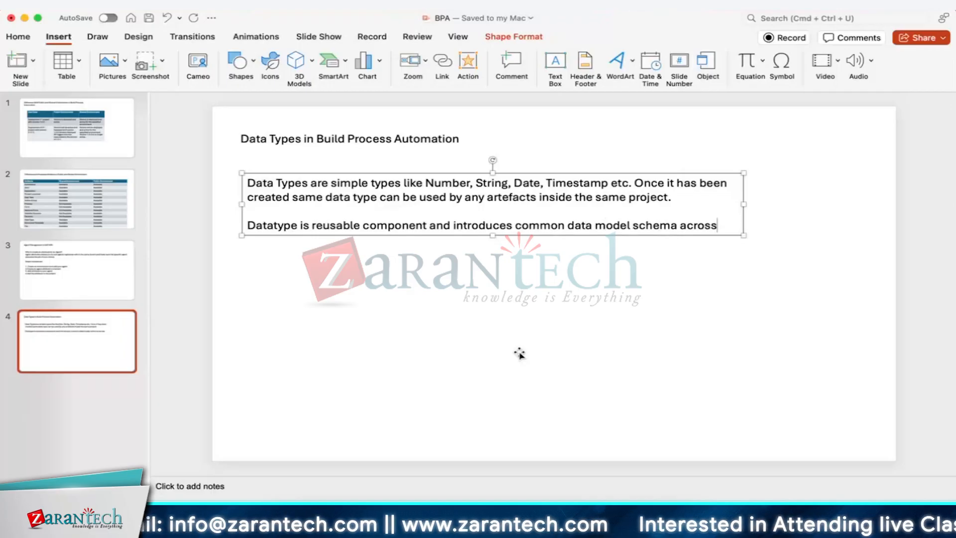
text( differen)
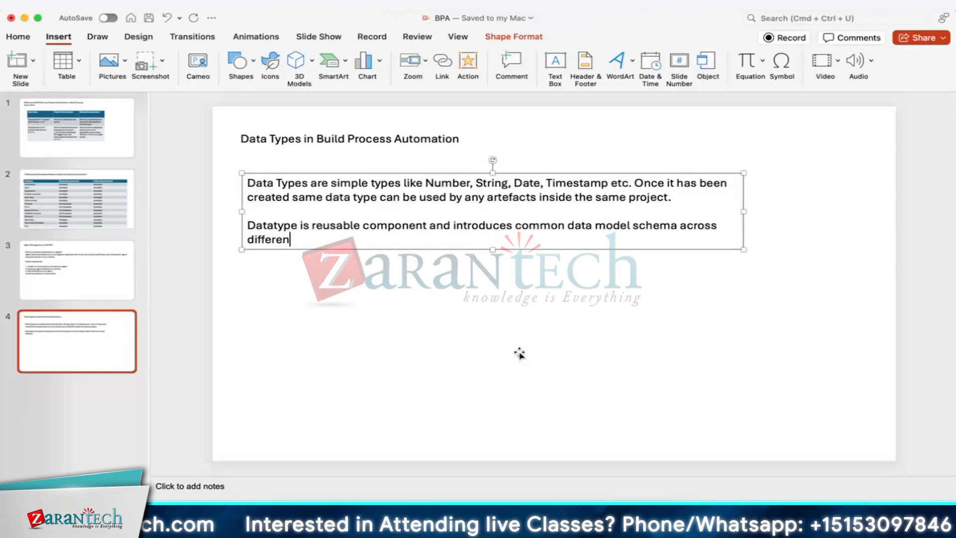
text(t )
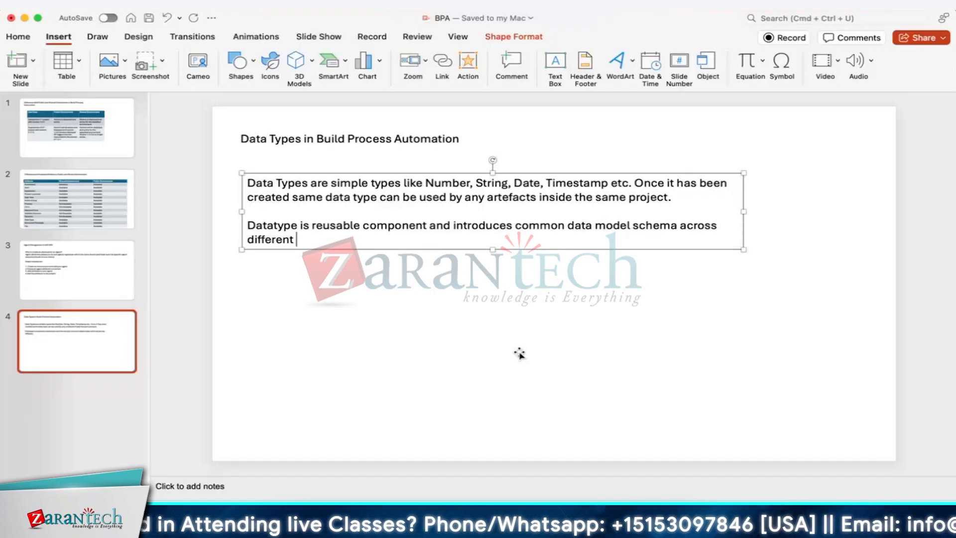
text(artefacts)
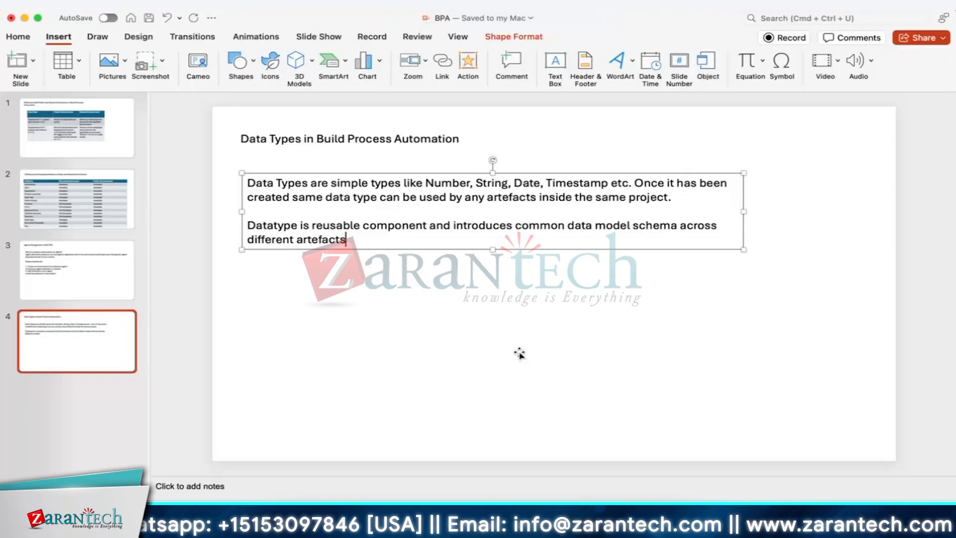
text(.)
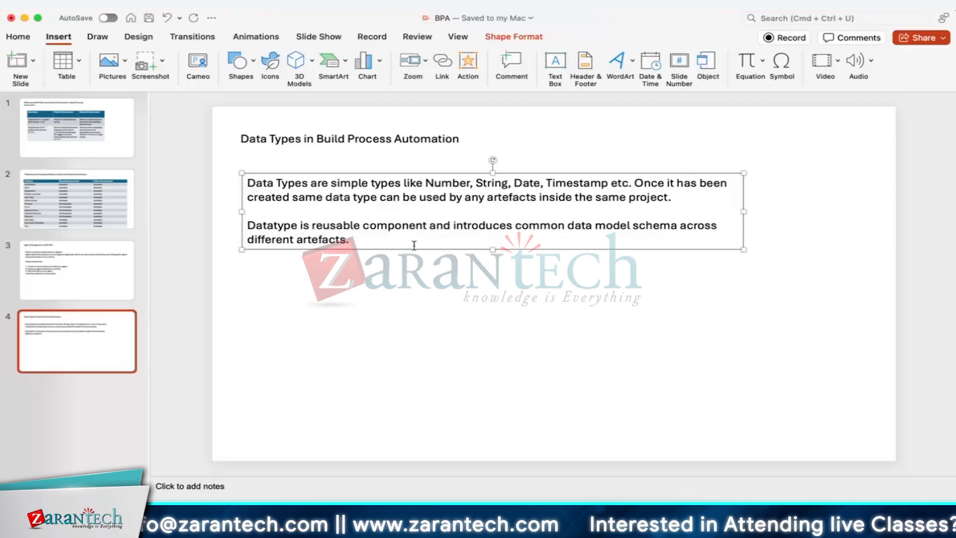
click(547, 271)
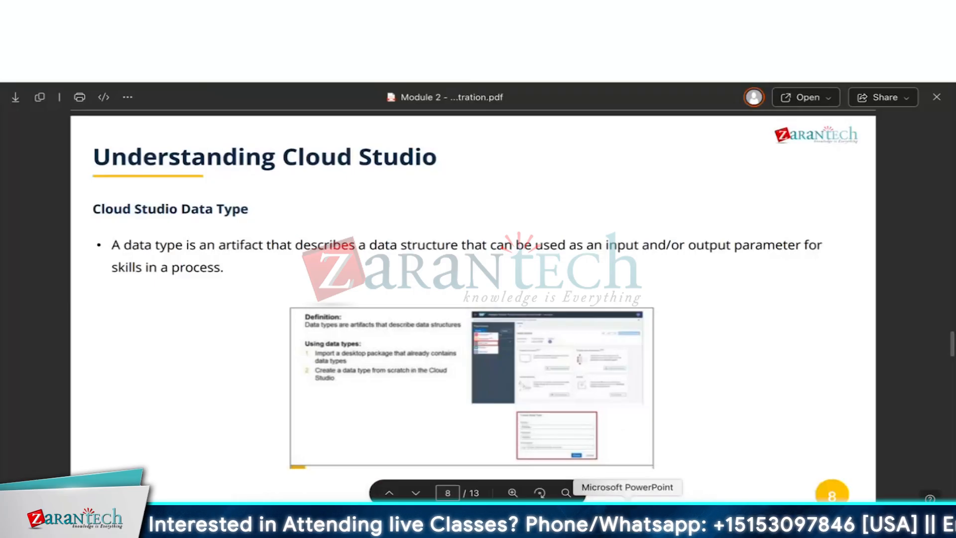
click(611, 498)
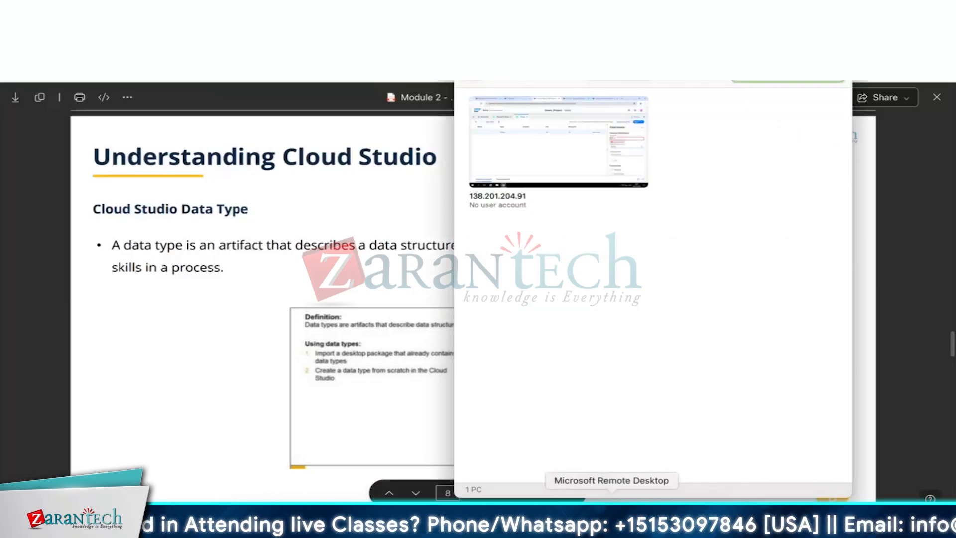
double_click(565, 158)
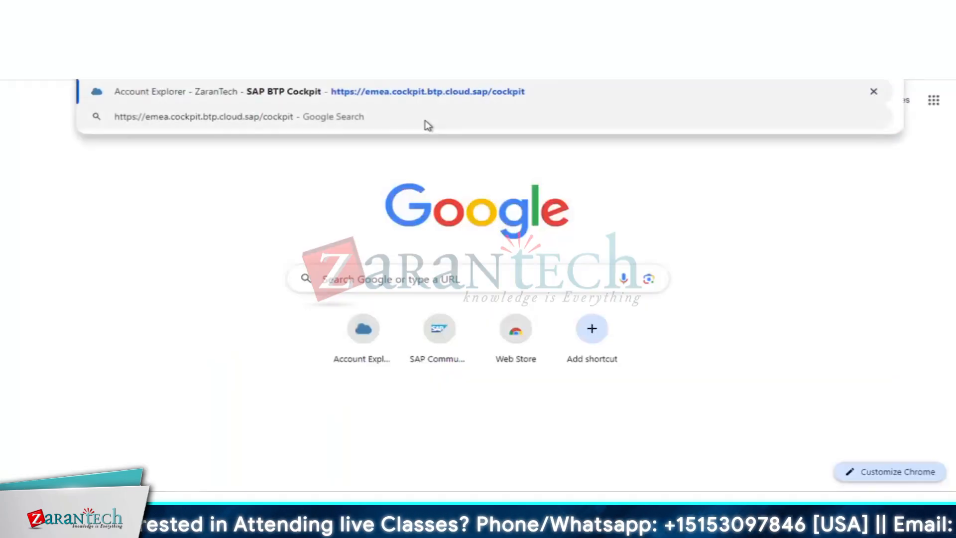
key(Escape)
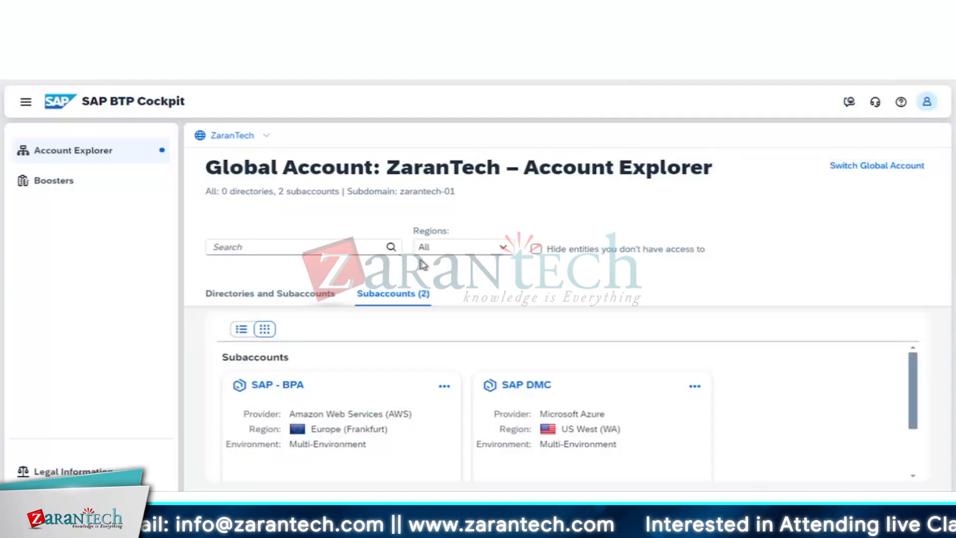
Open the SAP - BPA subaccount and go to its Instances and Subscriptions page.
click(292, 385)
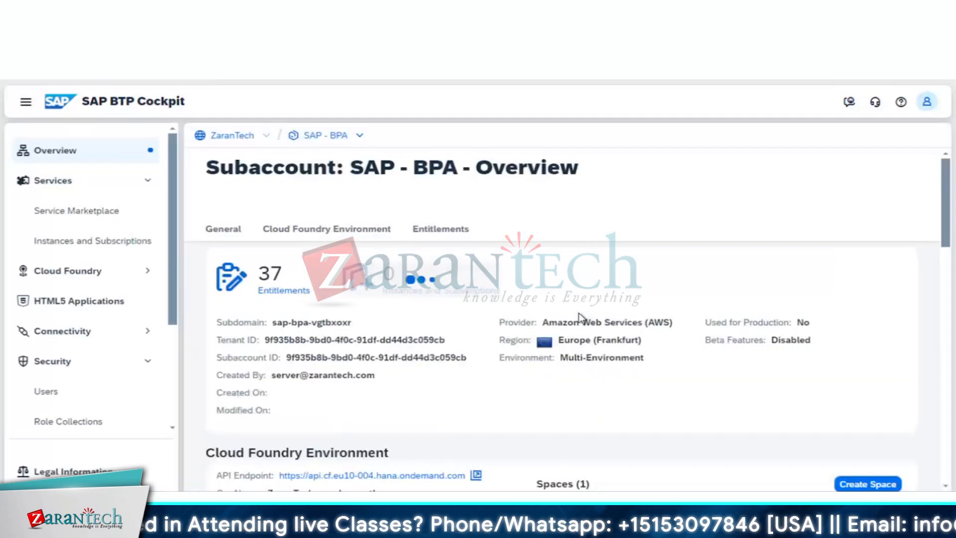
scroll(580, 317, down, 1)
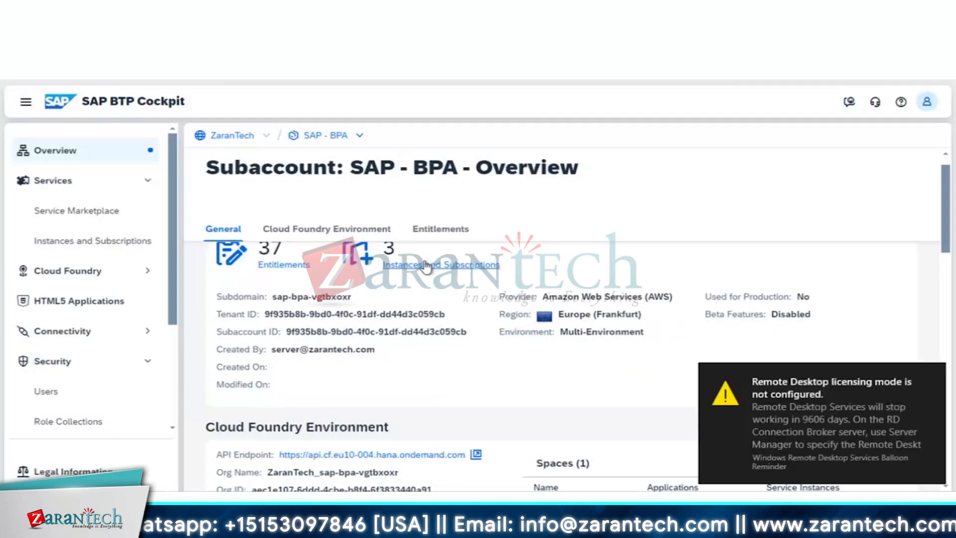
drag(426, 268, 554, 253)
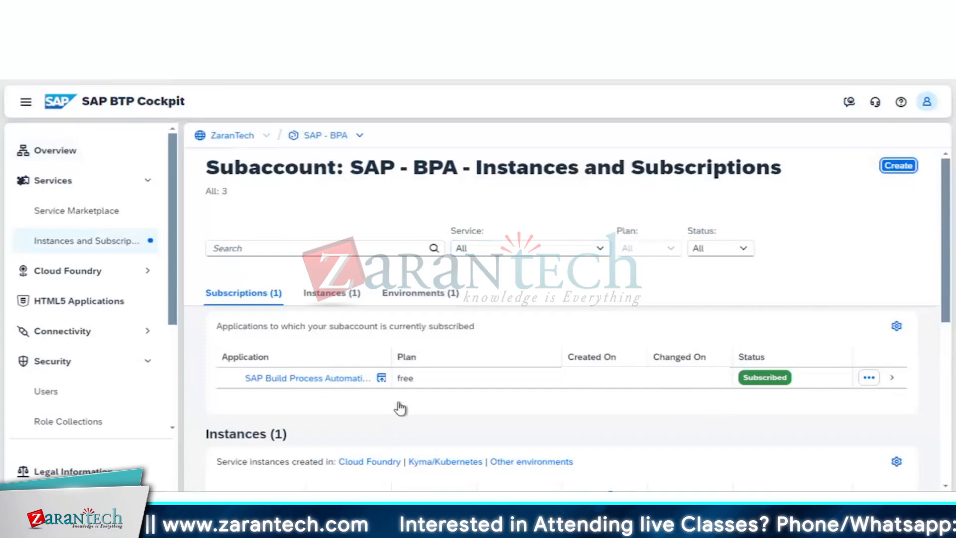
Launch the subscribed SAP Build Process Automation application and look through the projects in the lobby.
click(381, 378)
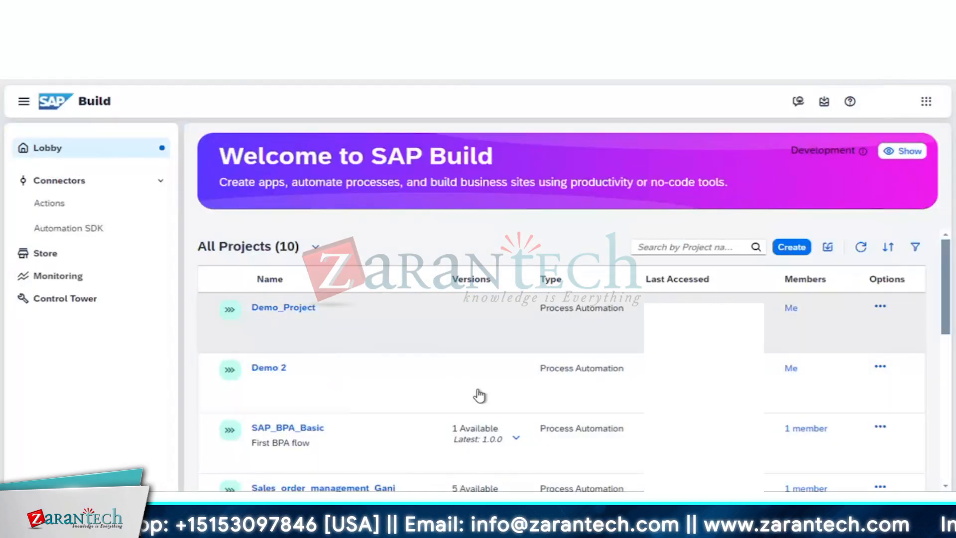
scroll(480, 396, down, 1)
scroll(479, 396, down, 1)
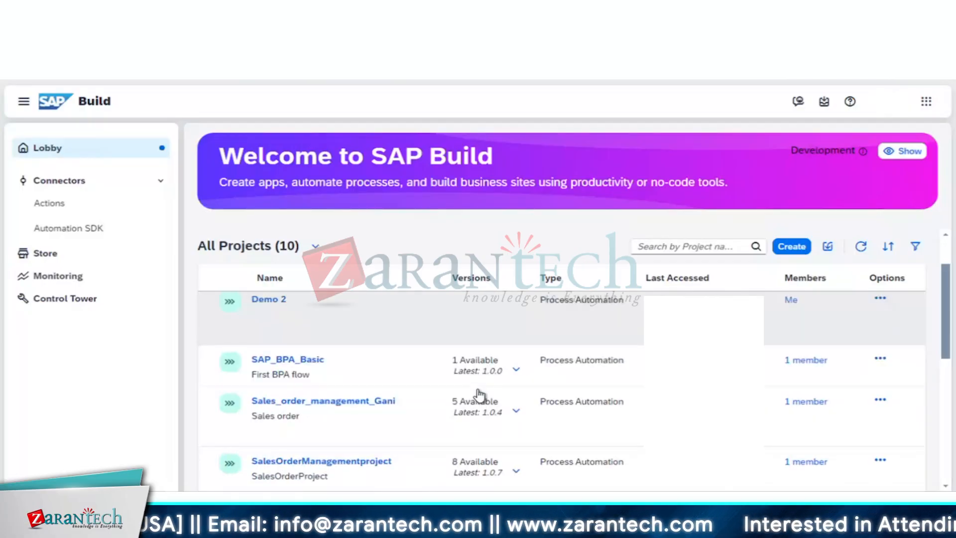
Start a new automated process project of the Business Process type and name it "Business Rules Scenario".
scroll(480, 396, down, 10)
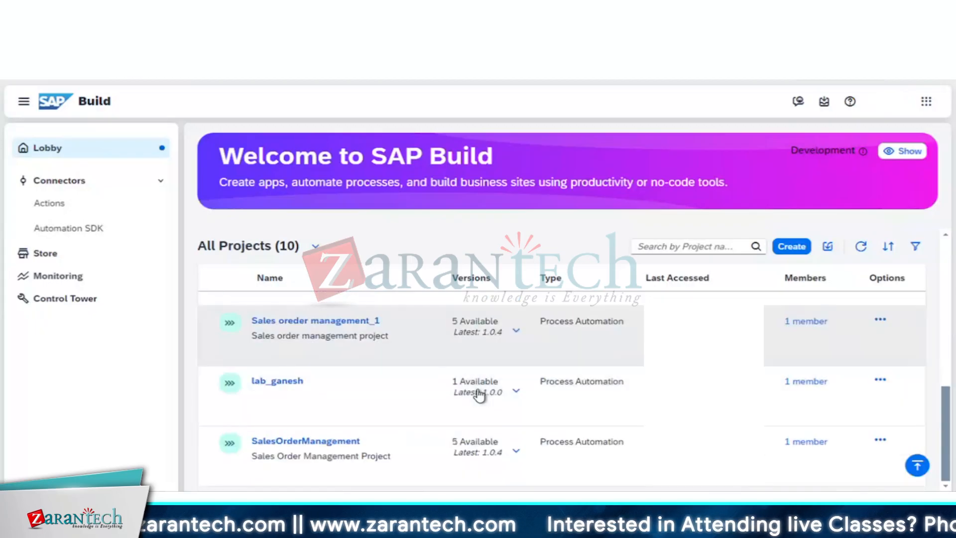
scroll(479, 396, up, 5)
scroll(480, 396, up, 3)
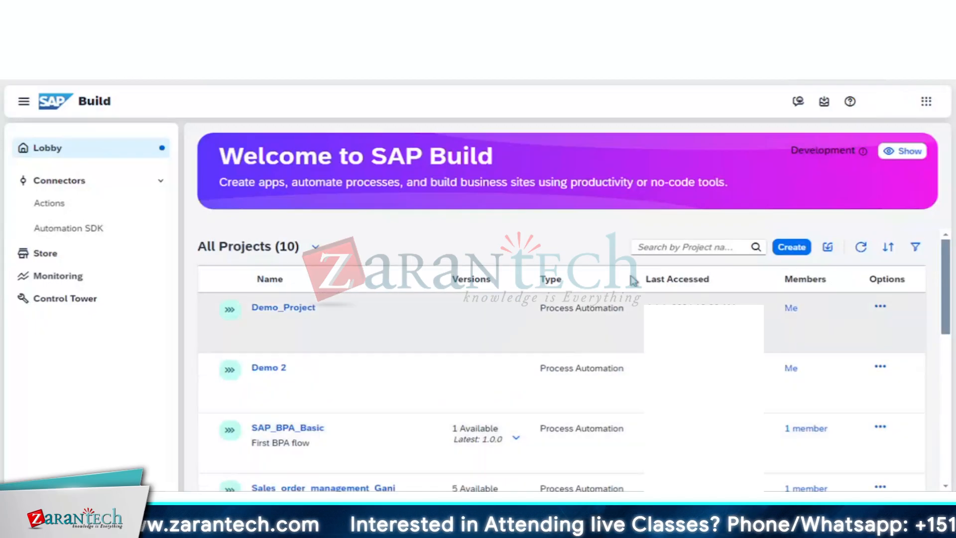
click(798, 248)
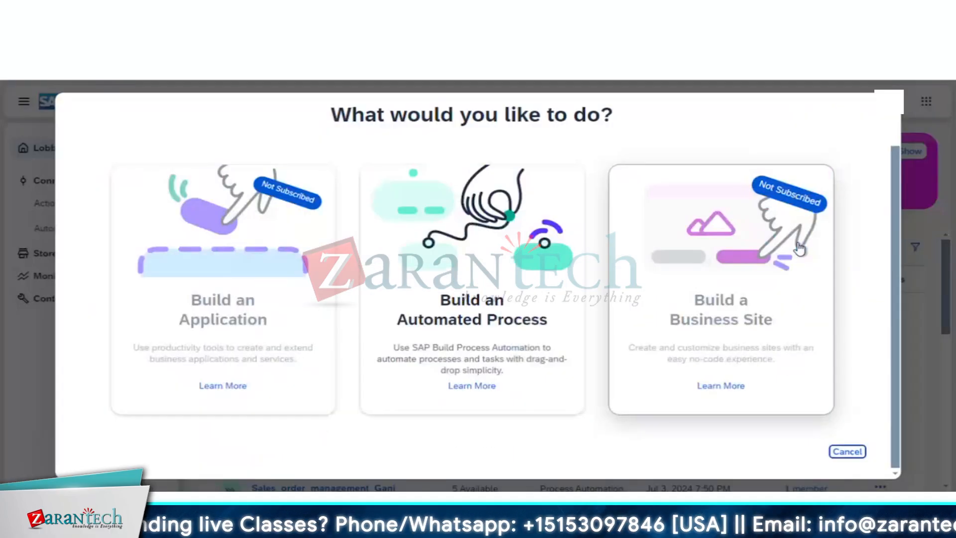
click(485, 299)
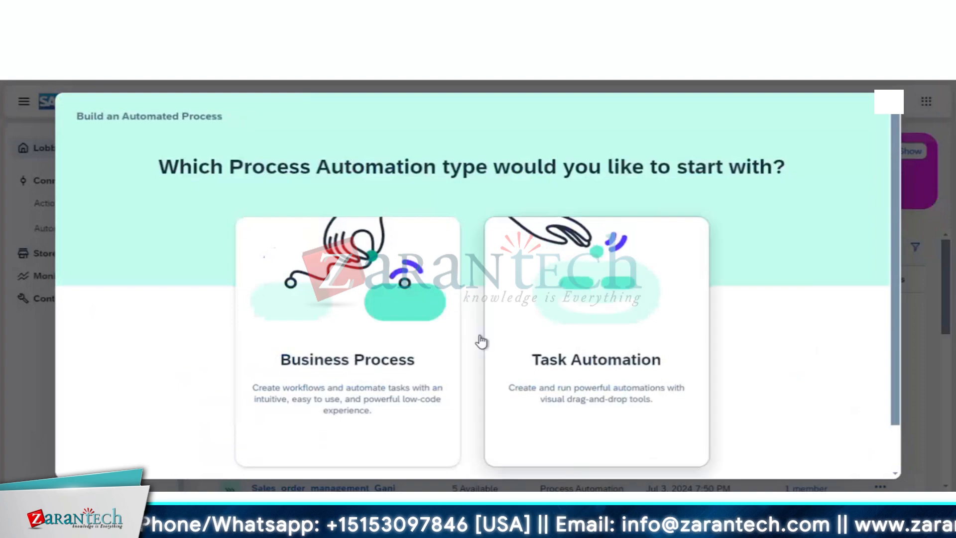
click(418, 332)
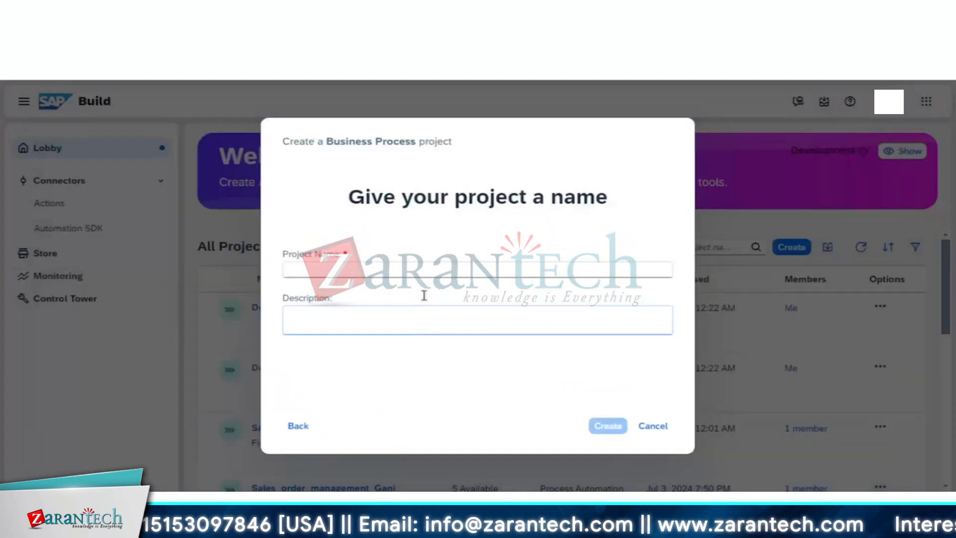
click(412, 269)
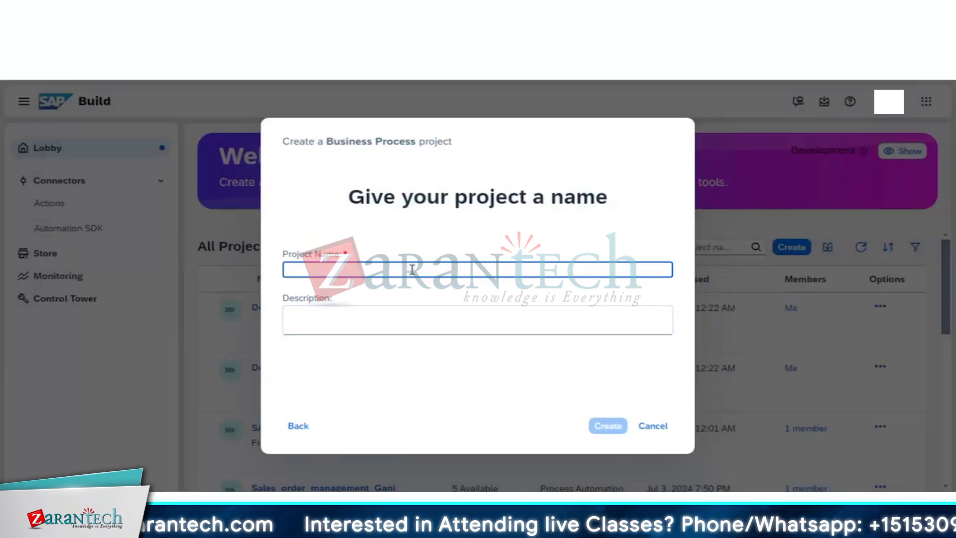
text(Bu)
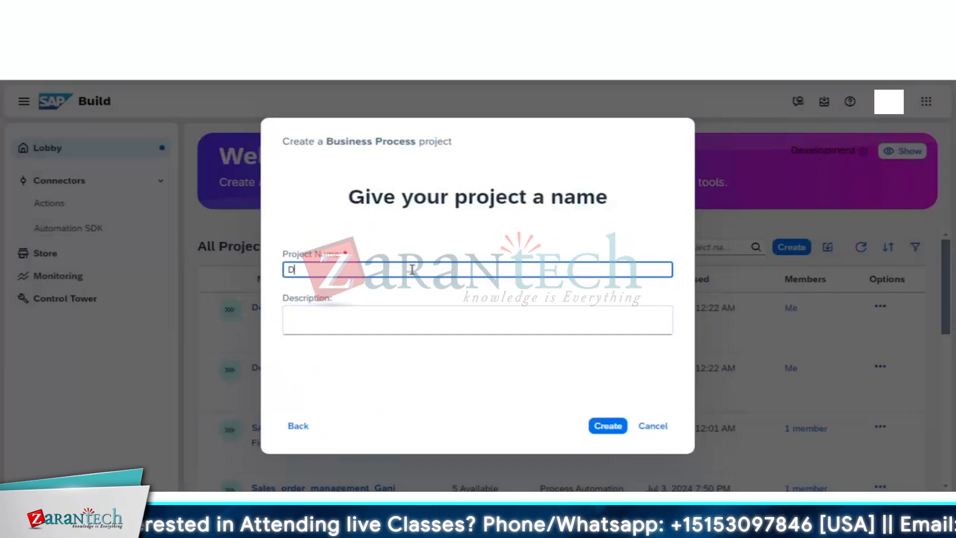
key(BackSpace)
key(BackSpace)
text(Business Rules)
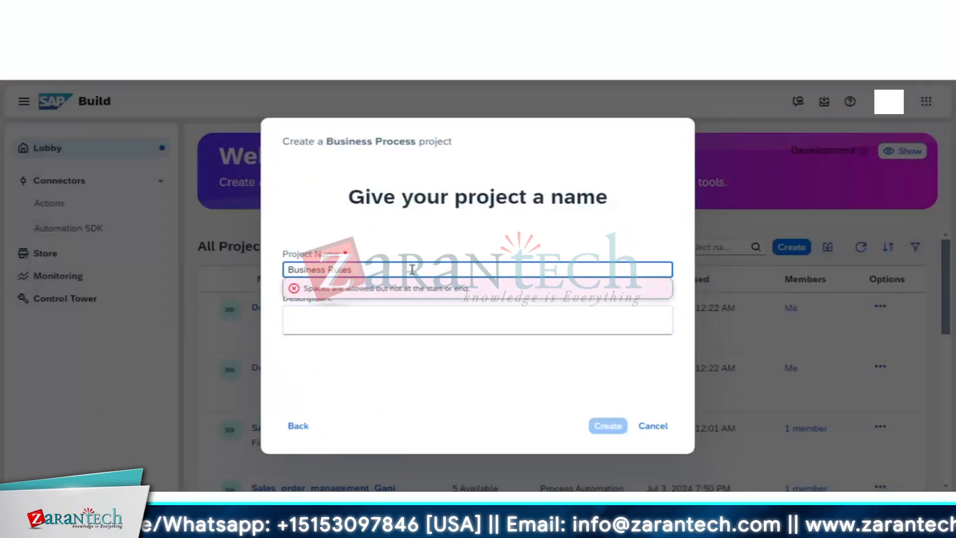
text( Scenario)
Describe the project as "Project to cover Decisions/Business Rules concepts" and create it without an initial process.
click(405, 313)
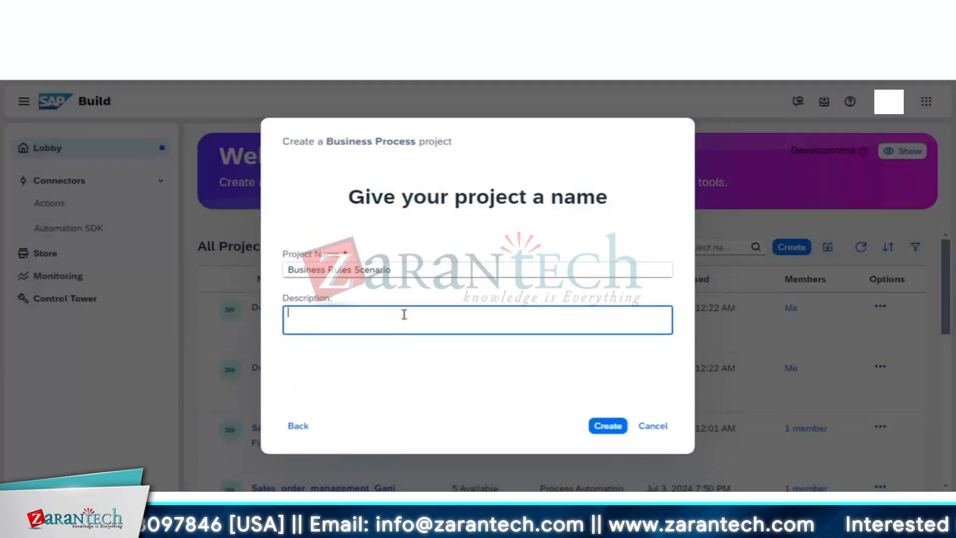
text(Project t)
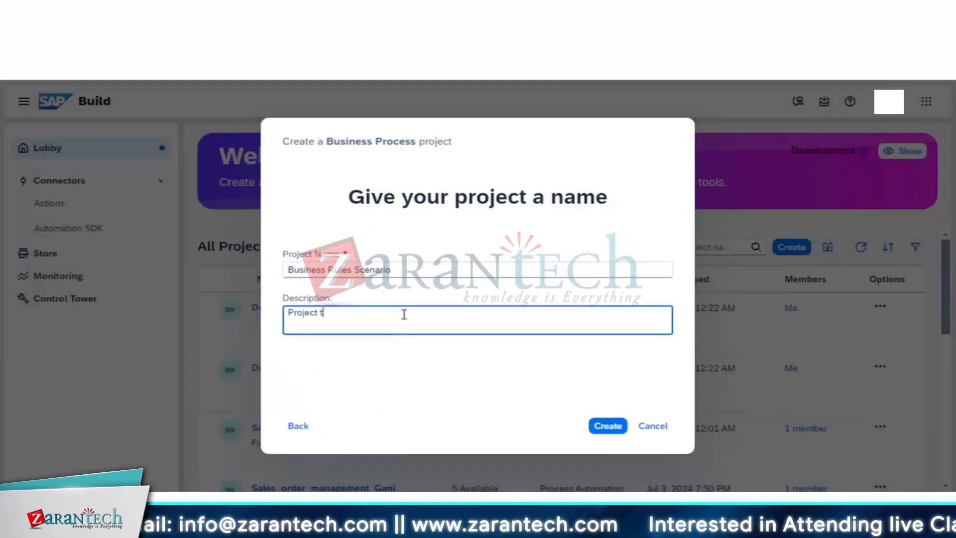
text(o cover Descio)
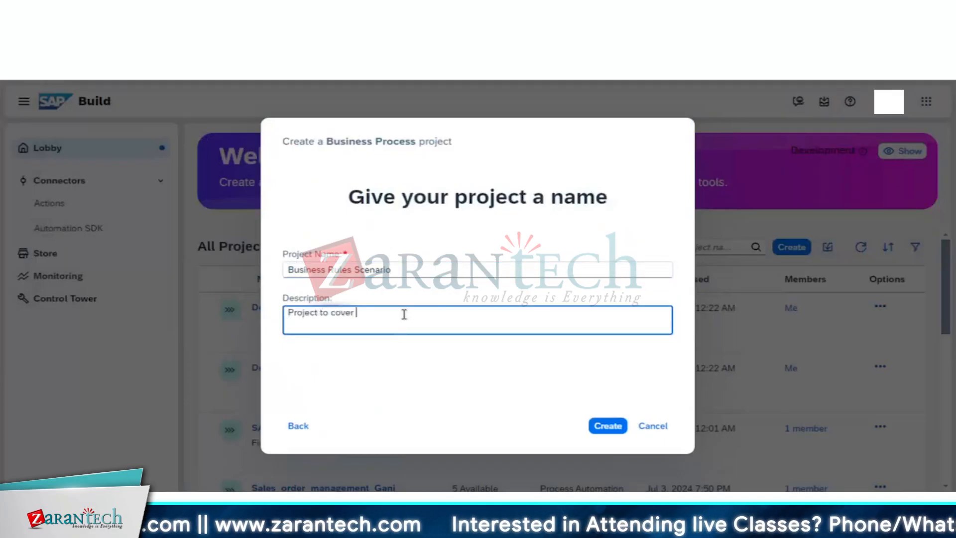
key(BackSpace)
key(BackSpace)
key(BackSpace)
key(BackSpace)
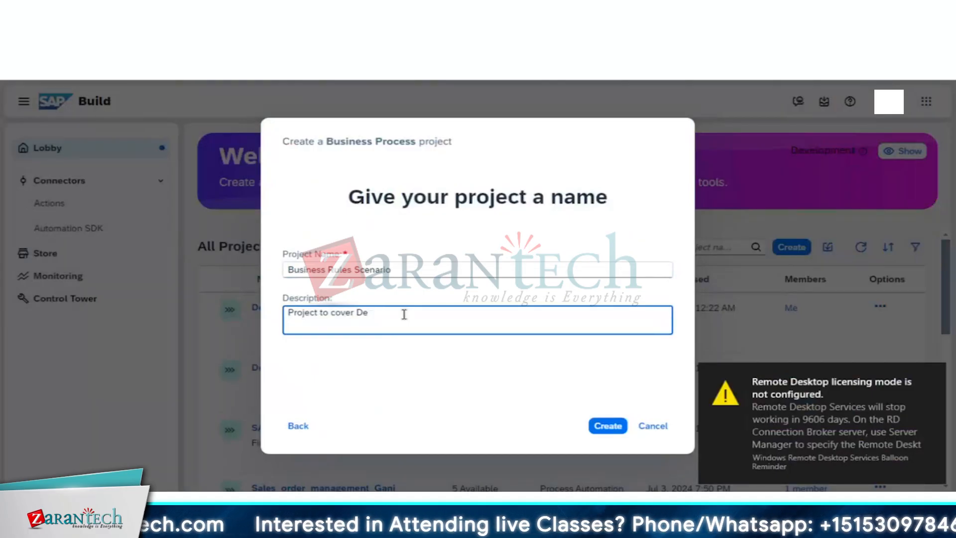
text(cisions )
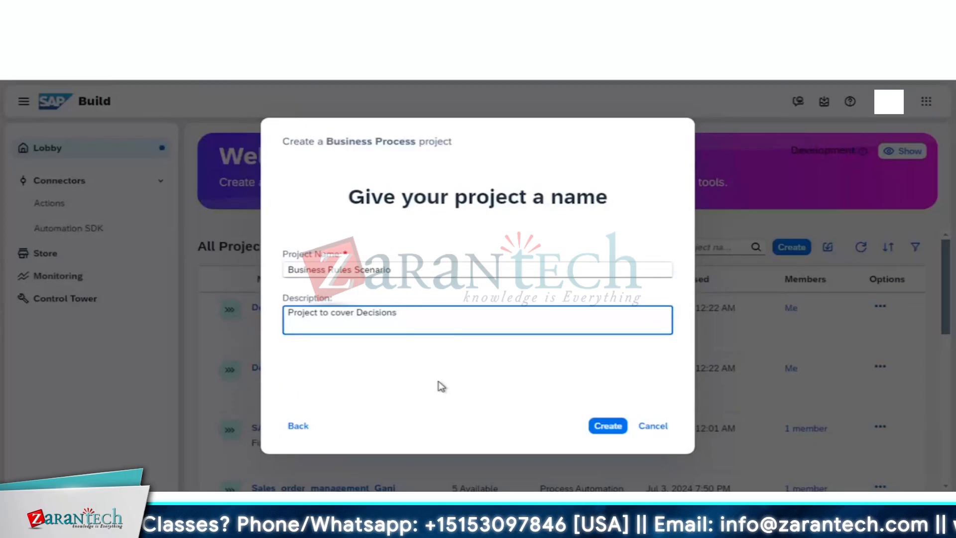
text(/Business)
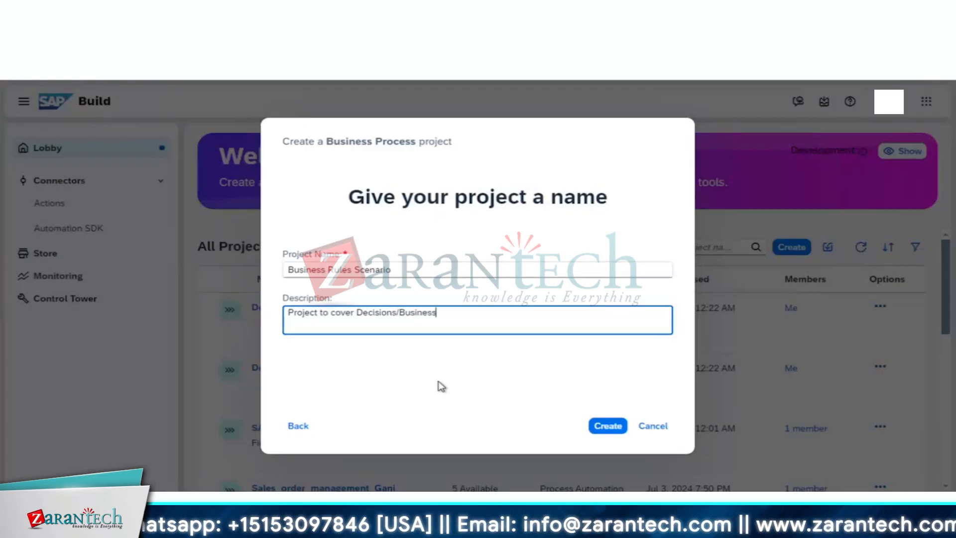
text( Rules conc)
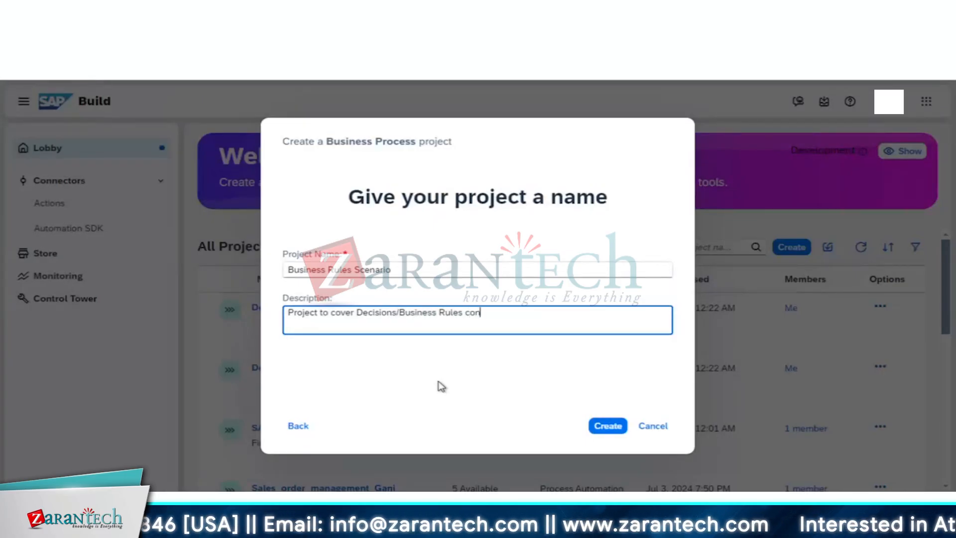
text(epts)
click(605, 426)
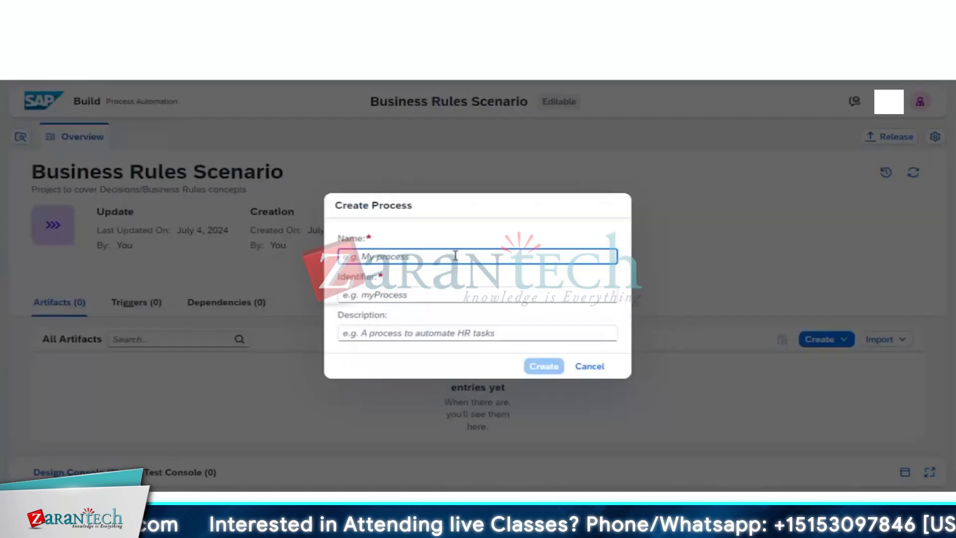
click(591, 369)
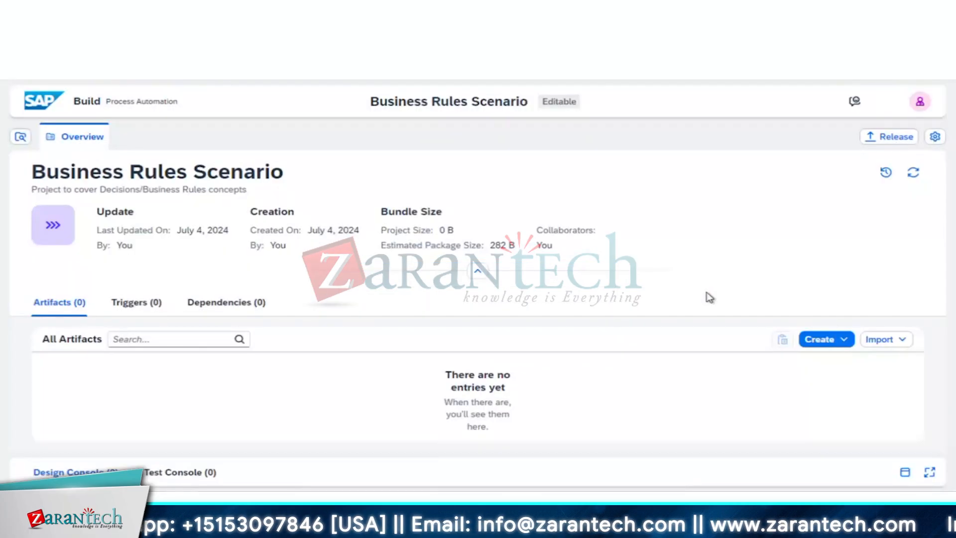
Collapse the project header and create a Data Type artifact named "Approver Determination".
click(479, 270)
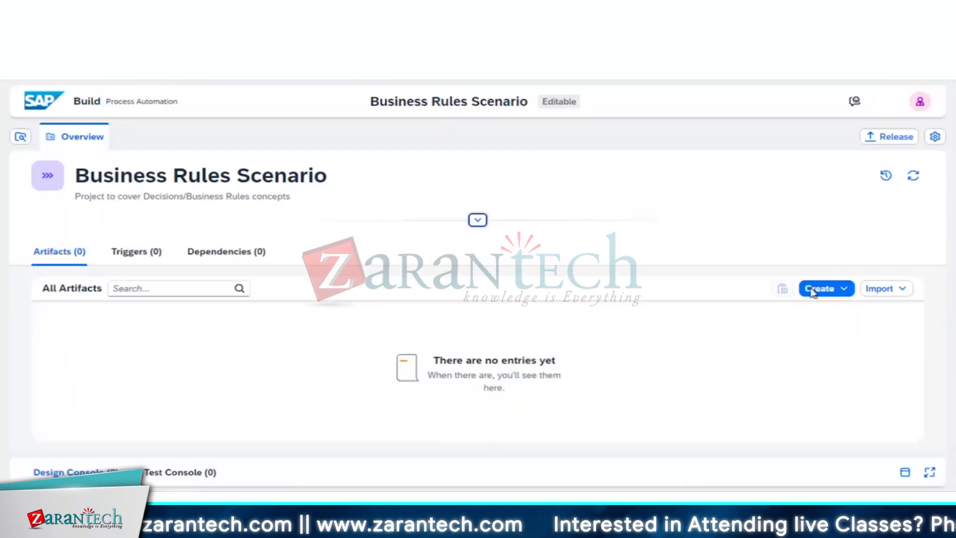
click(846, 290)
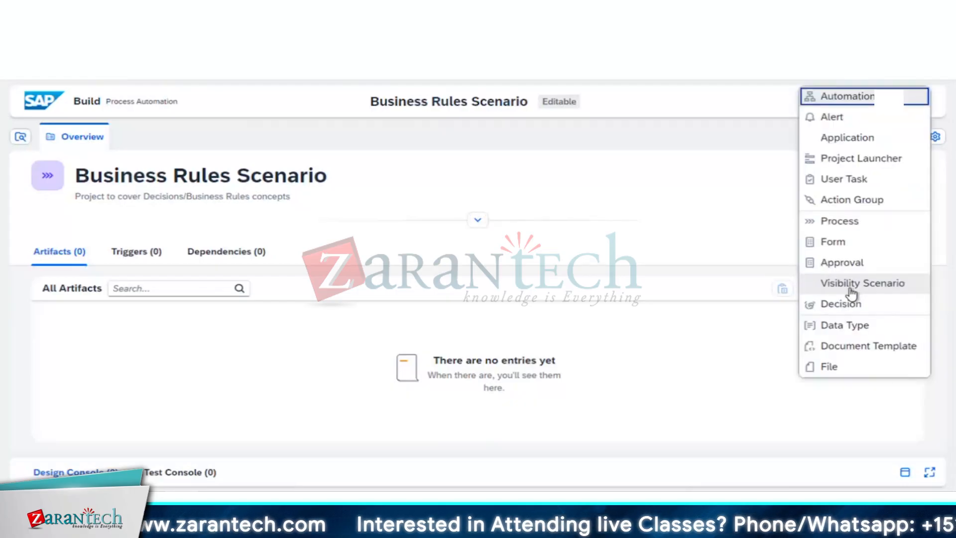
click(852, 327)
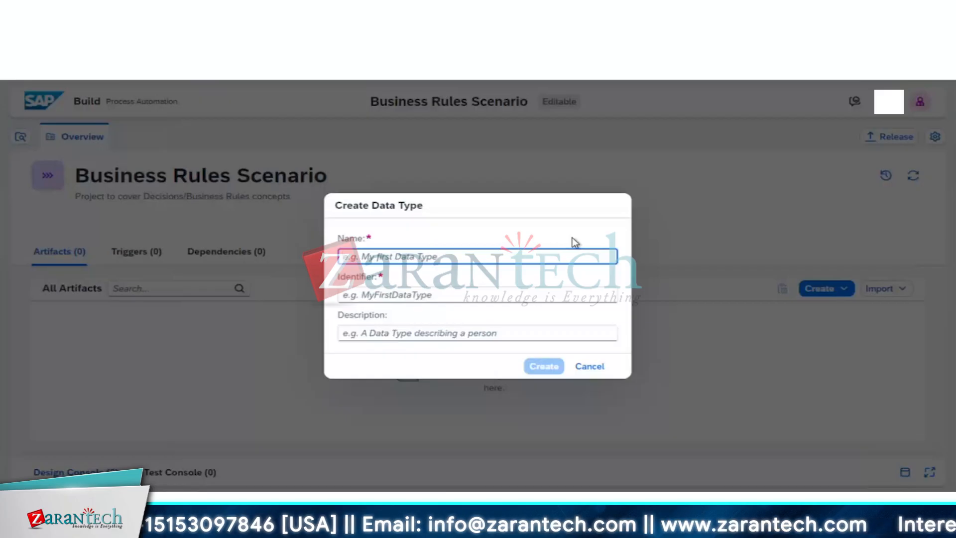
text(Approve)
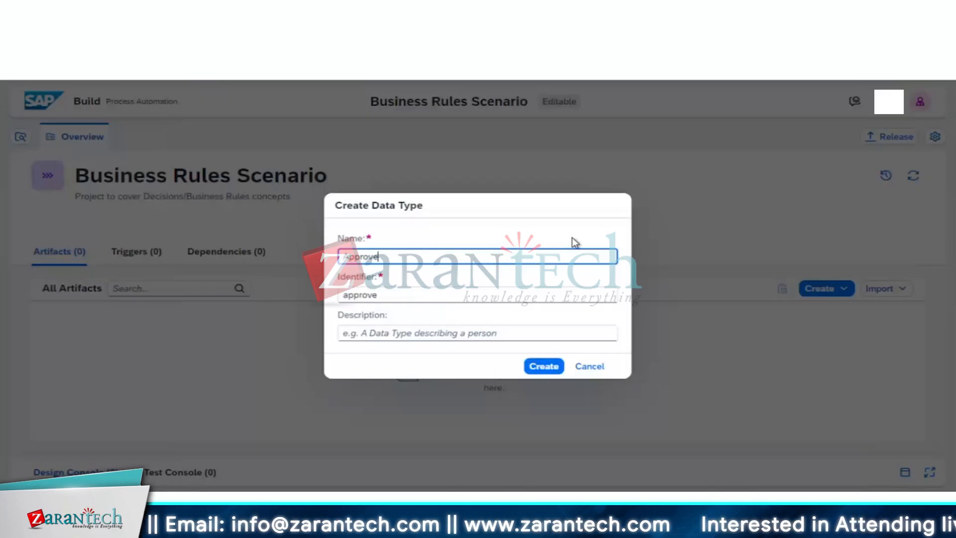
text(r Dete)
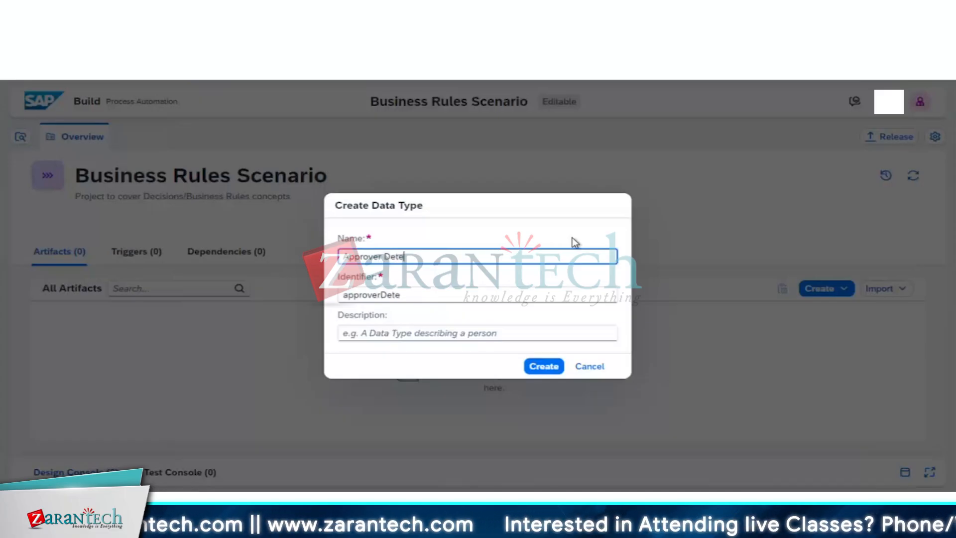
text(rmin)
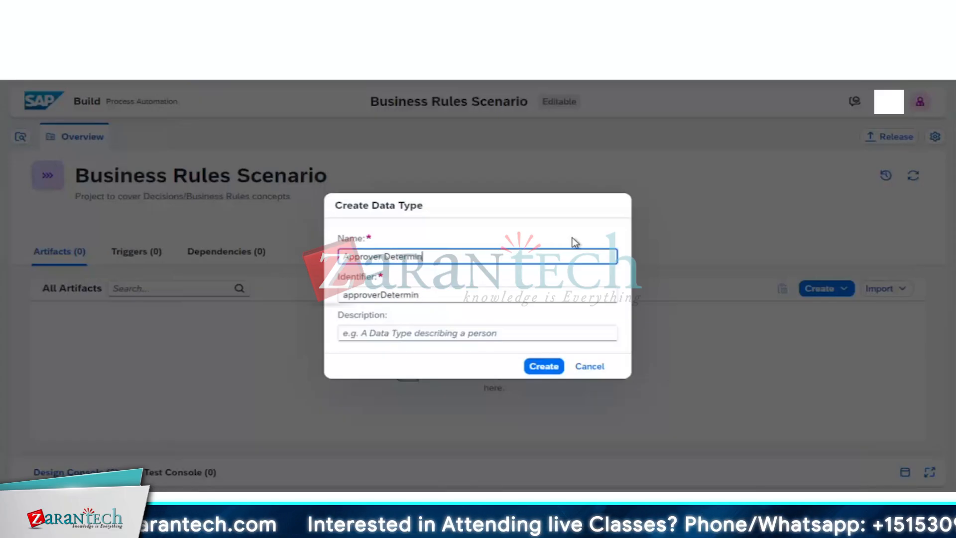
text(ation)
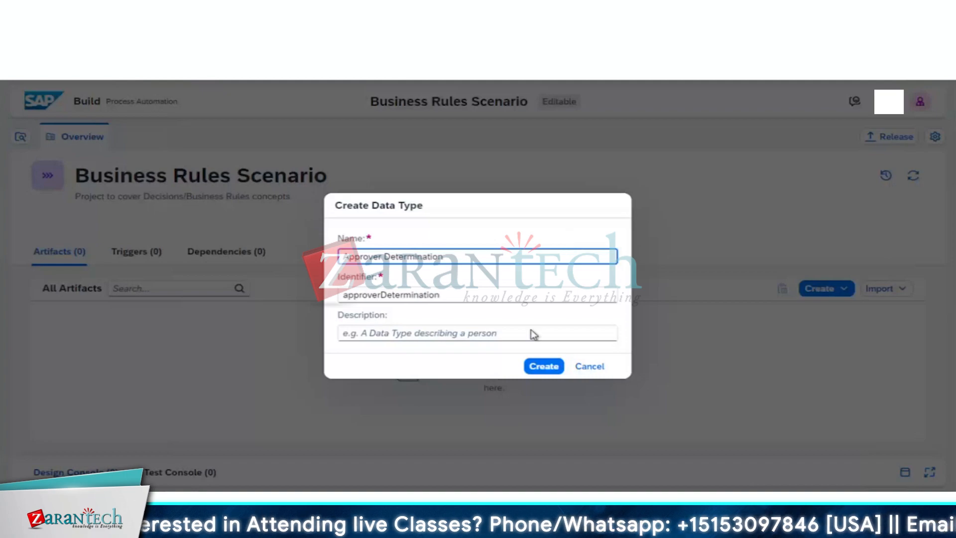
click(543, 366)
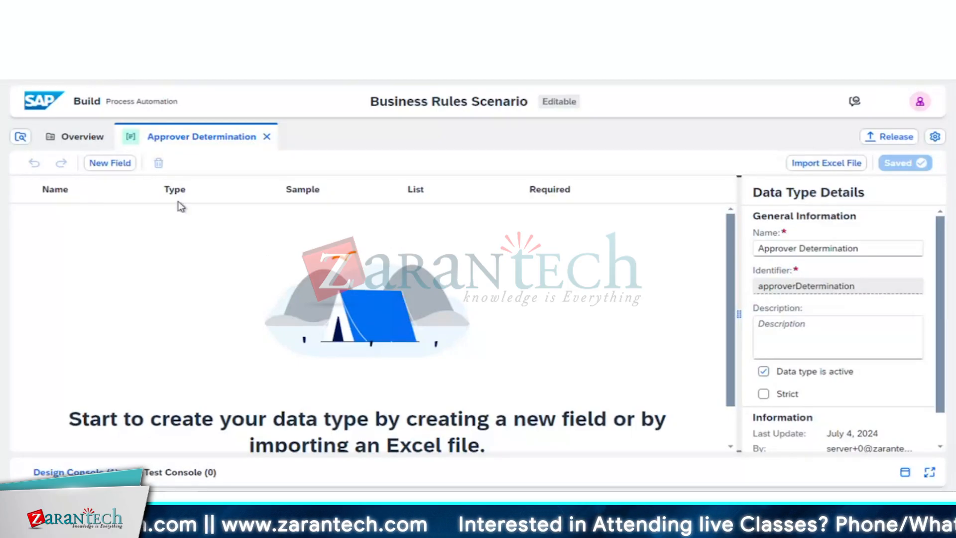
Add a field named "Department" of type String to the Approver Determination data type.
click(118, 167)
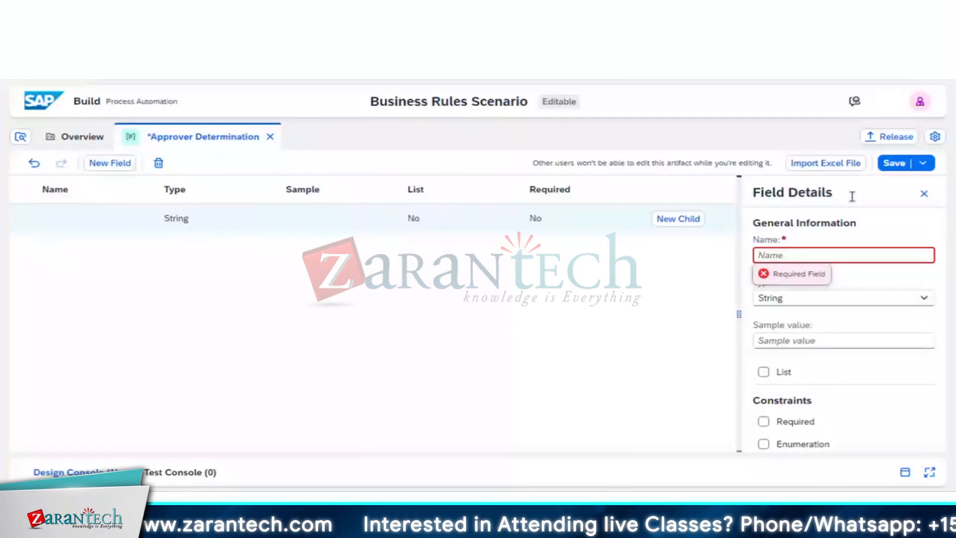
text(Depa)
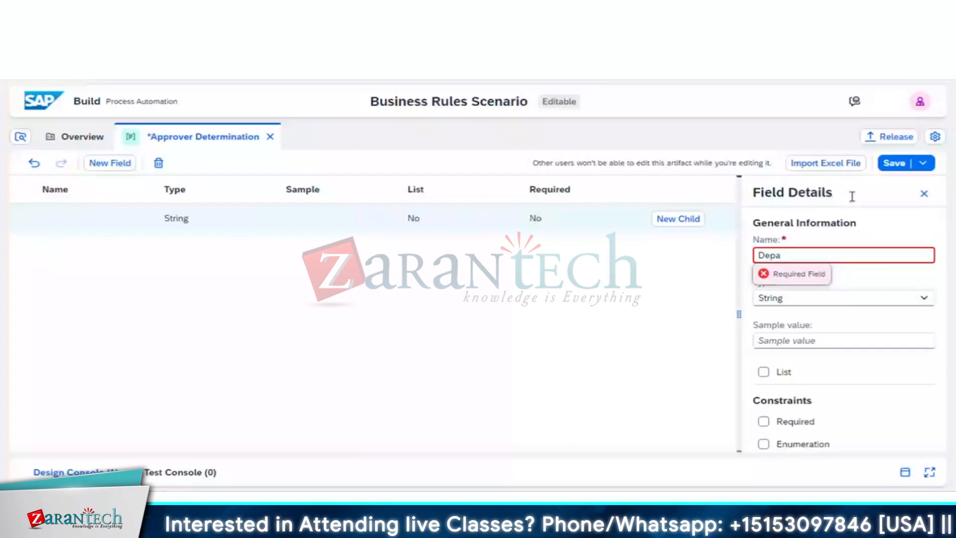
text(rtment)
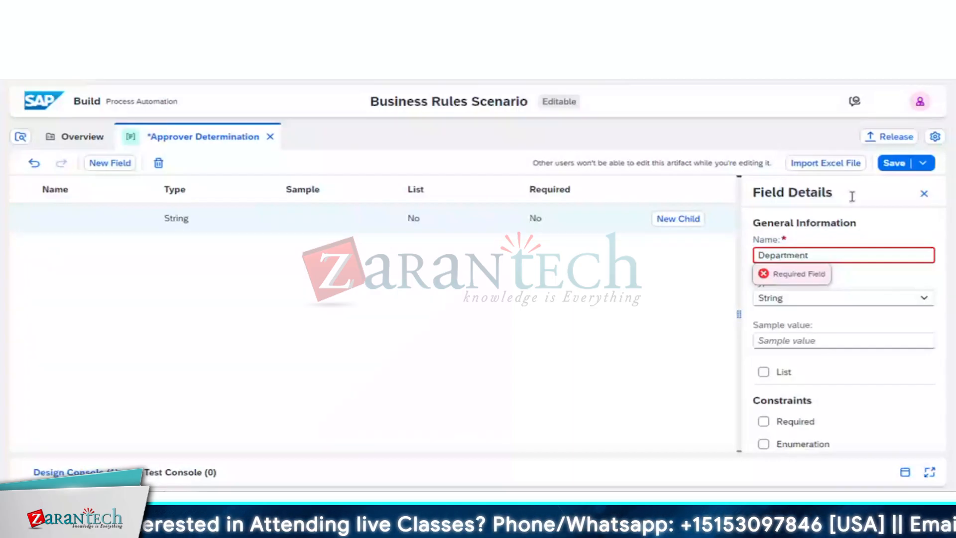
click(923, 300)
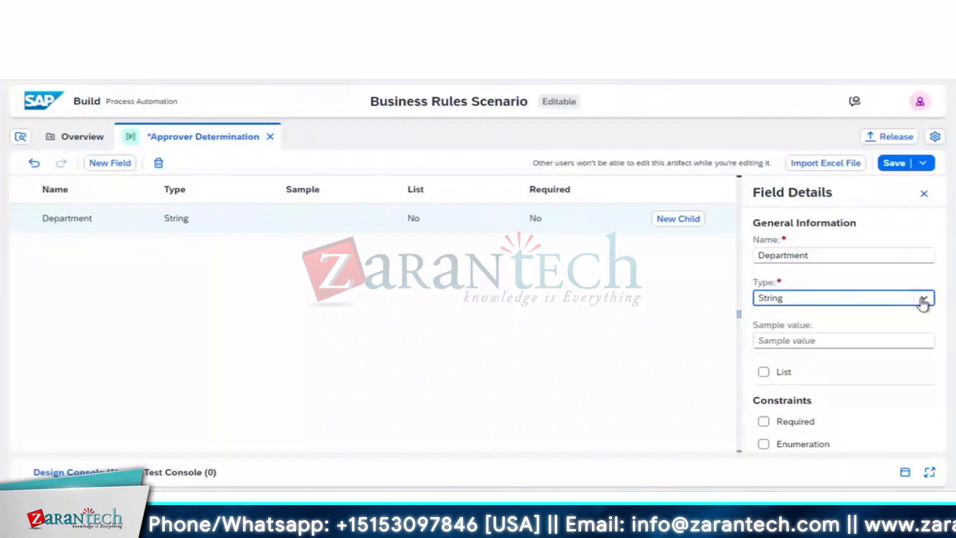
click(923, 299)
click(826, 192)
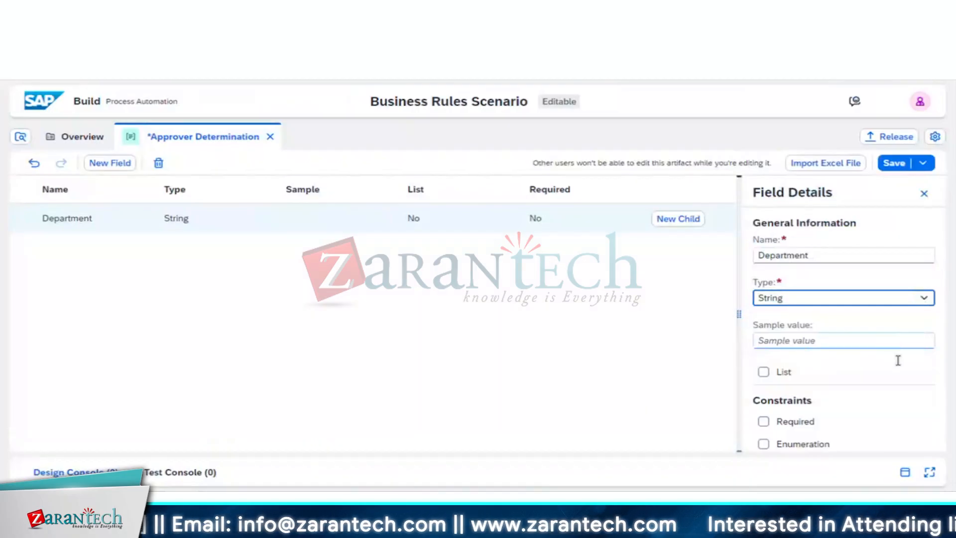
click(894, 379)
click(894, 380)
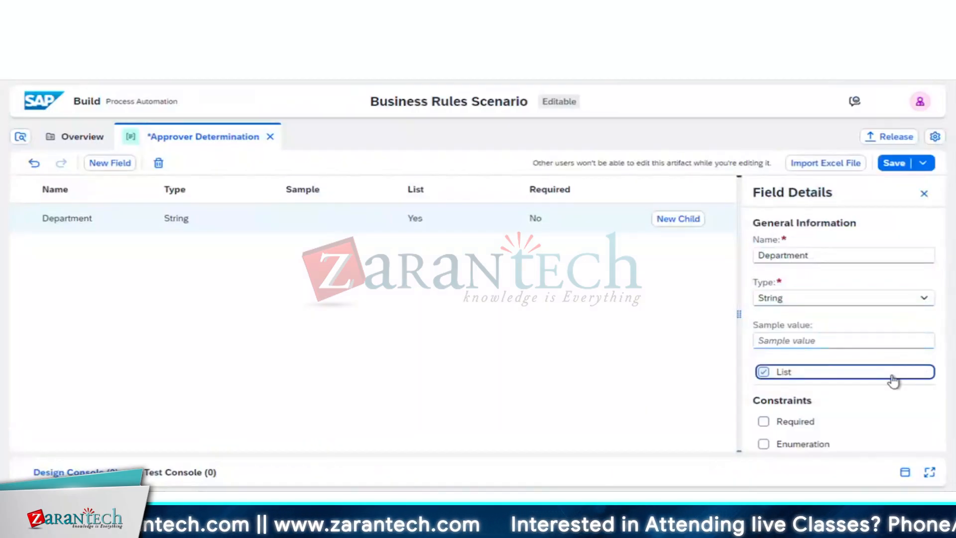
click(764, 377)
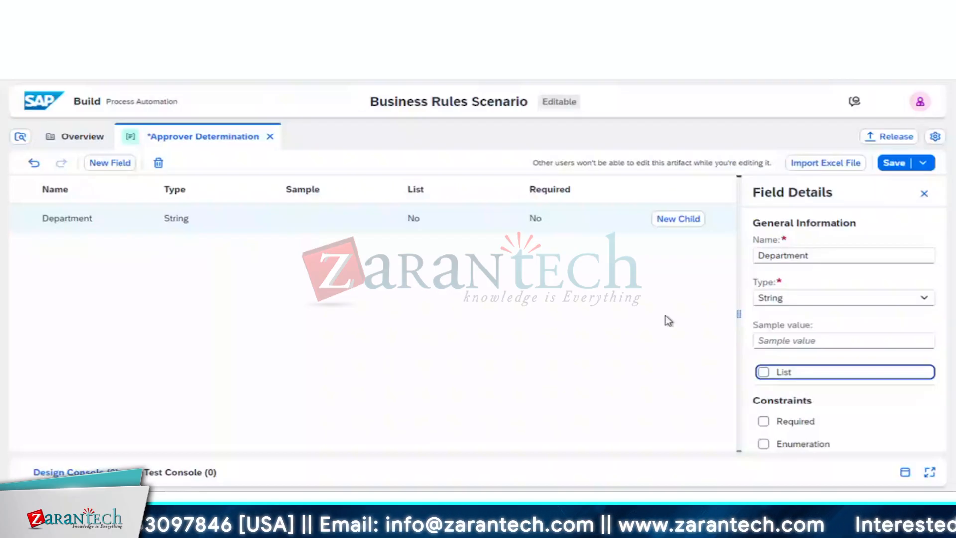
Add a second field named "Designation" of type String to the data type.
click(113, 164)
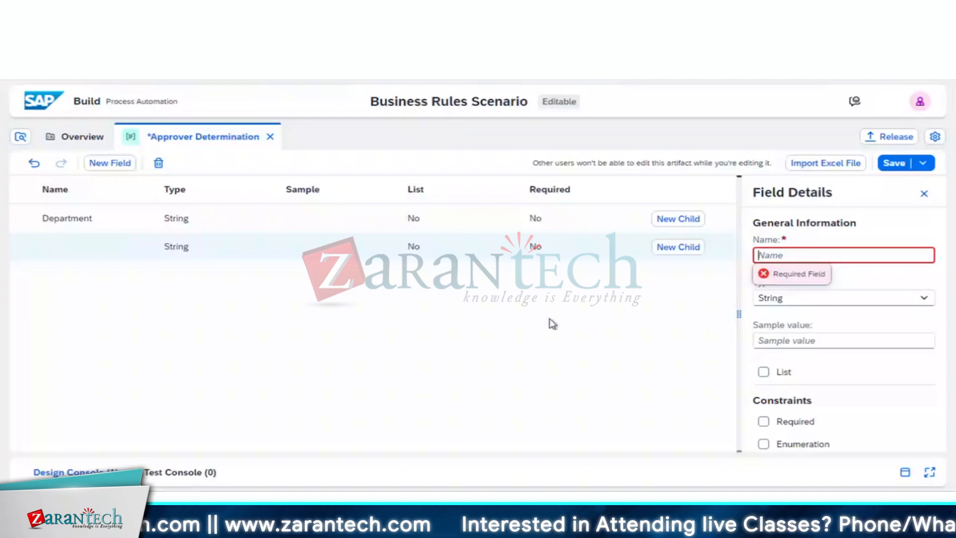
text(Designatio)
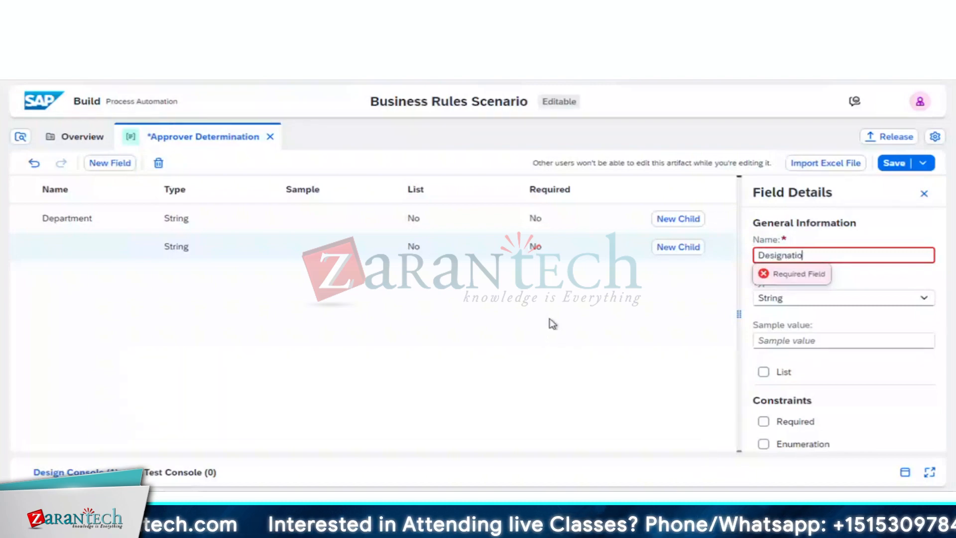
text(n)
click(877, 284)
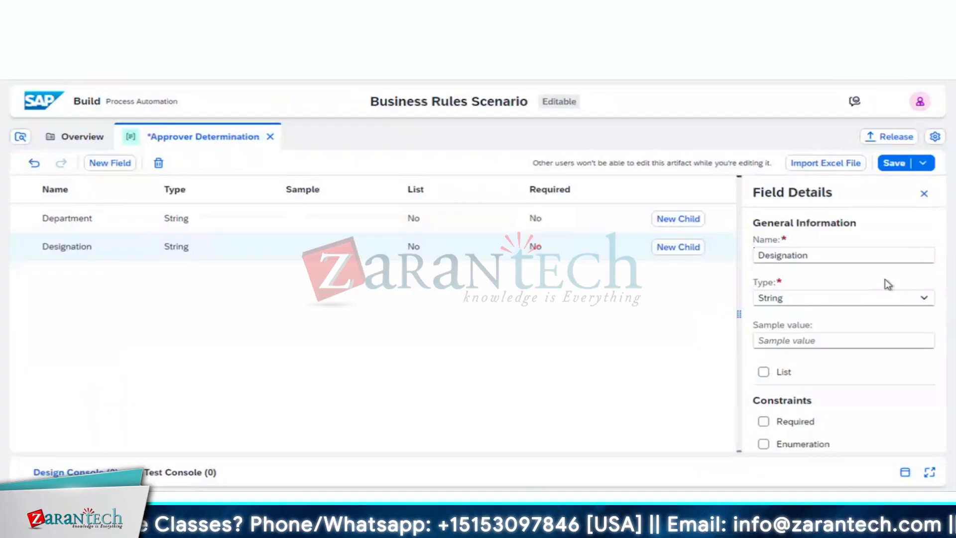
Reselect String as the type of the Designation field.
click(925, 299)
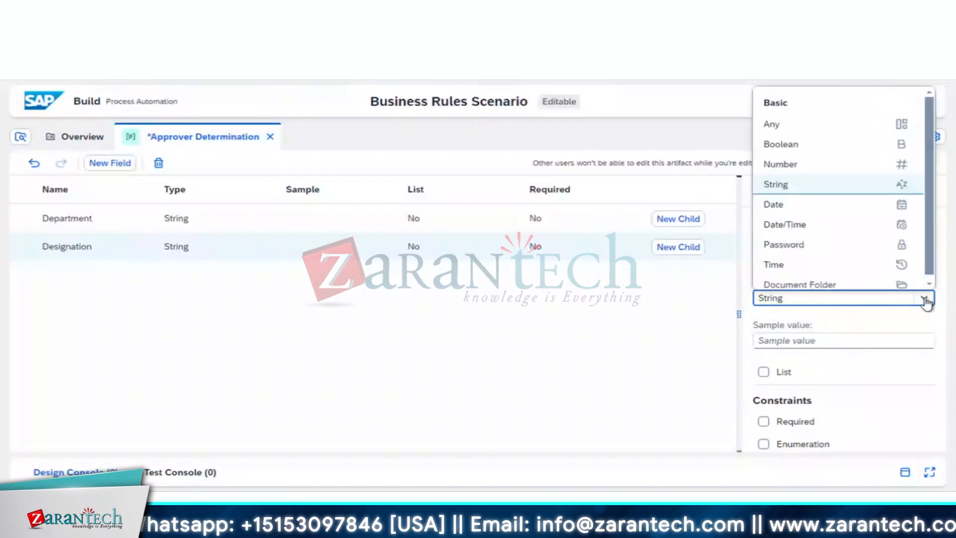
click(846, 190)
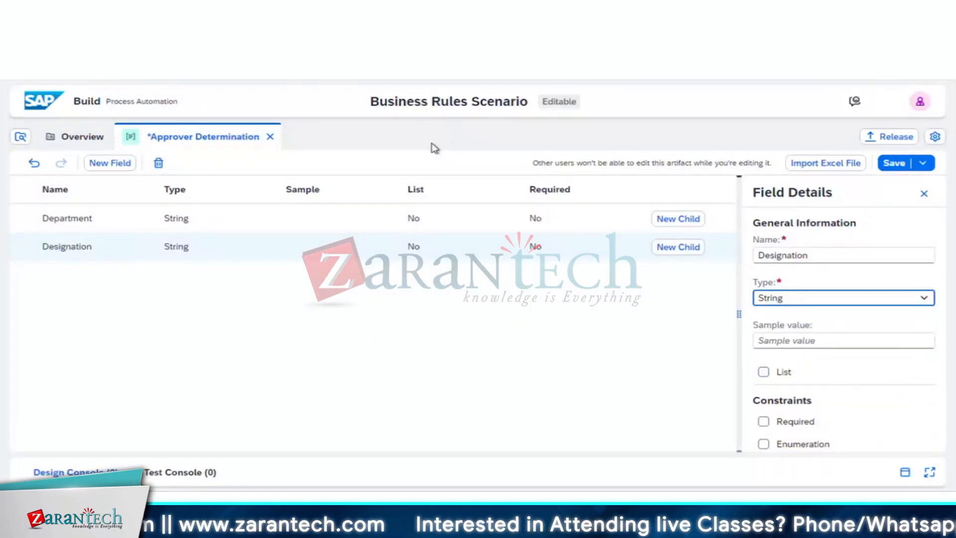
Add a third field named "Cost" of type Number to the Approver Determination data type and save it.
click(110, 164)
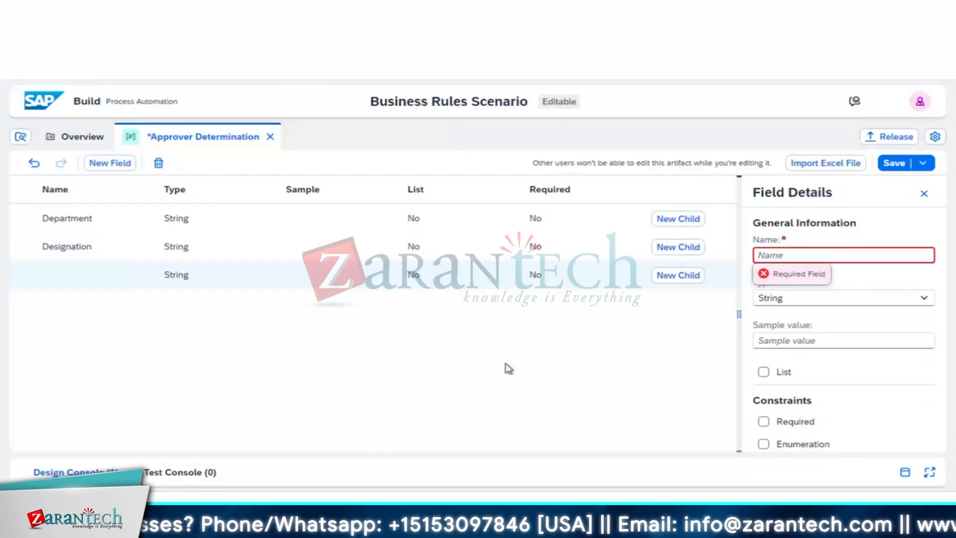
text(Cost)
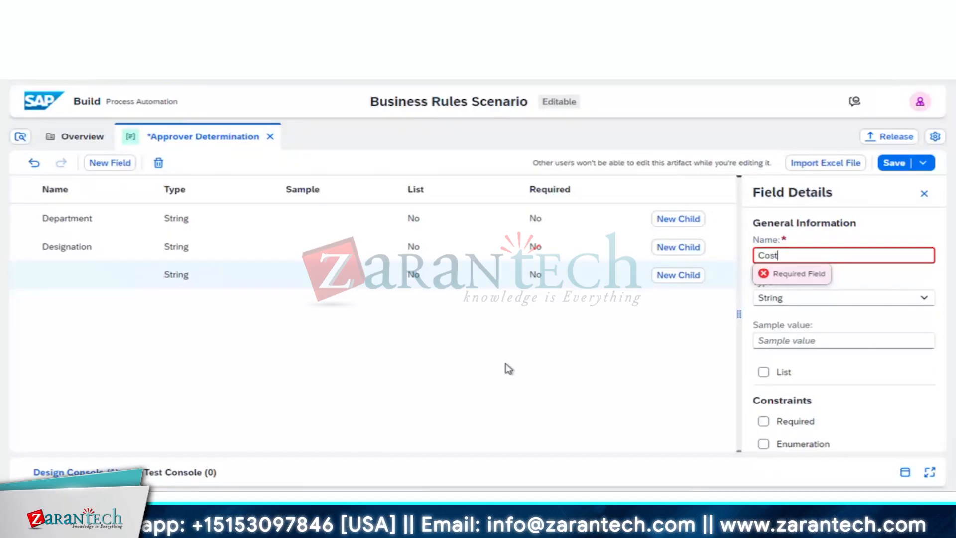
click(923, 300)
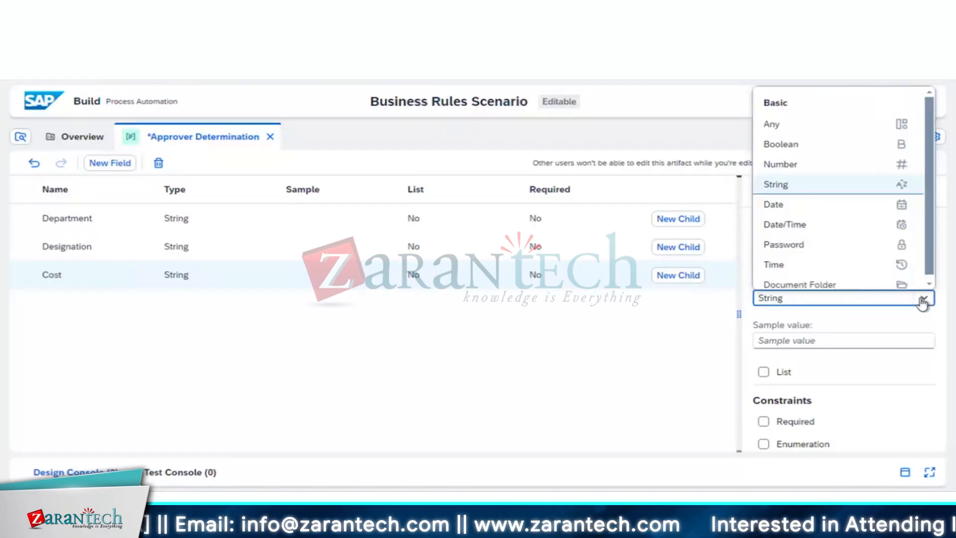
click(839, 168)
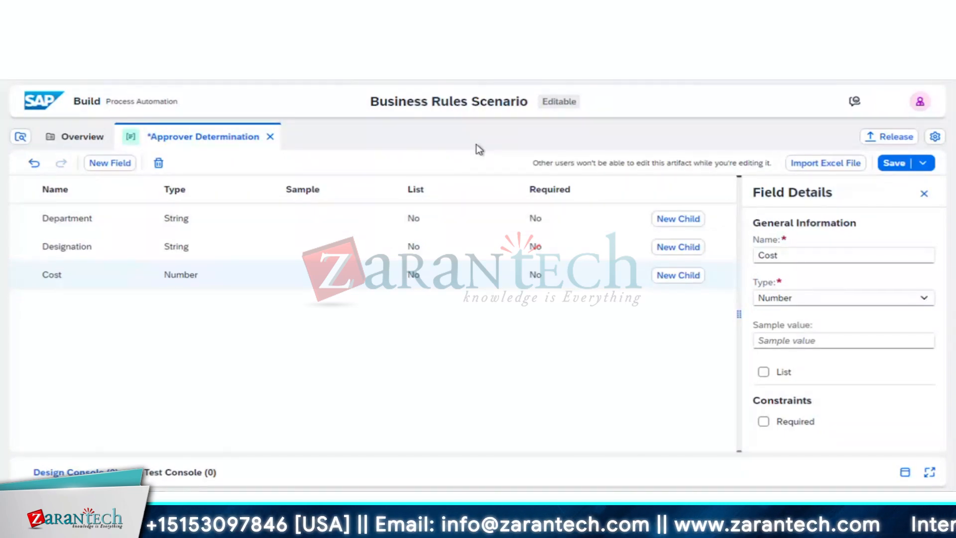
click(897, 165)
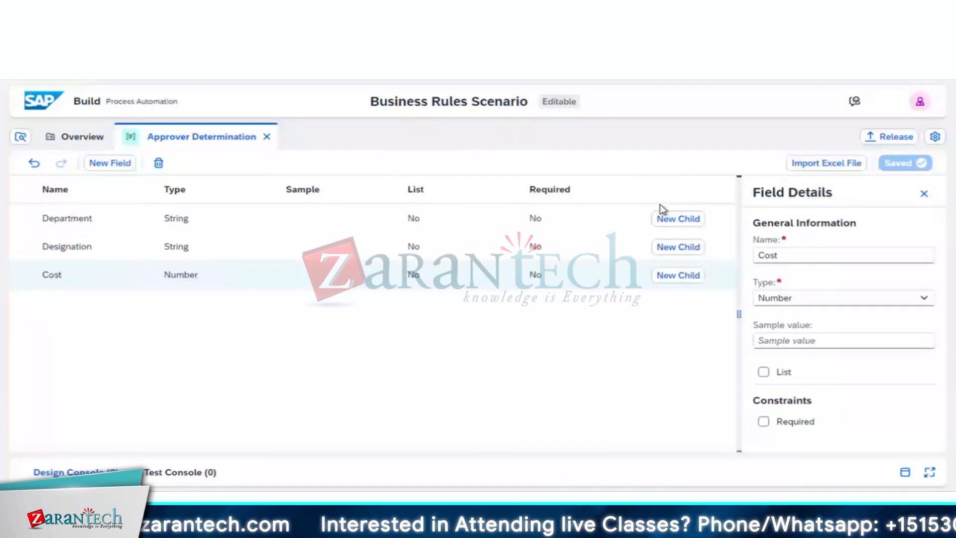
Create a second Data Type artifact in the project named "Approver Determination Output".
click(73, 138)
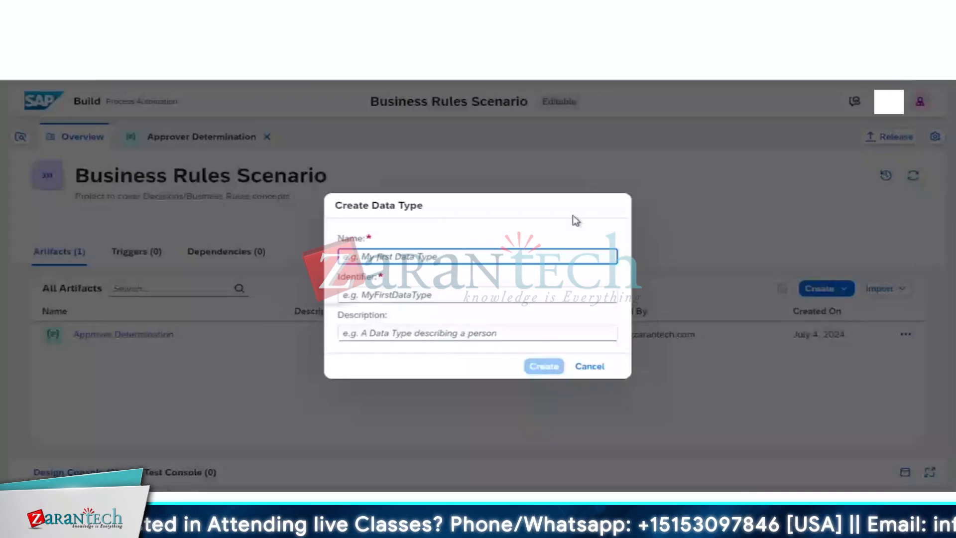
text(Approver Dete)
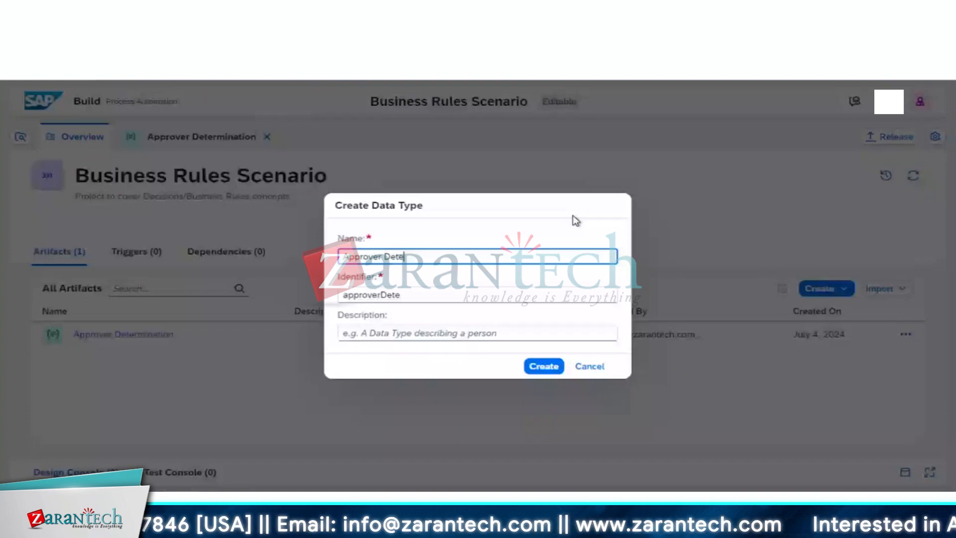
text(rmination Out)
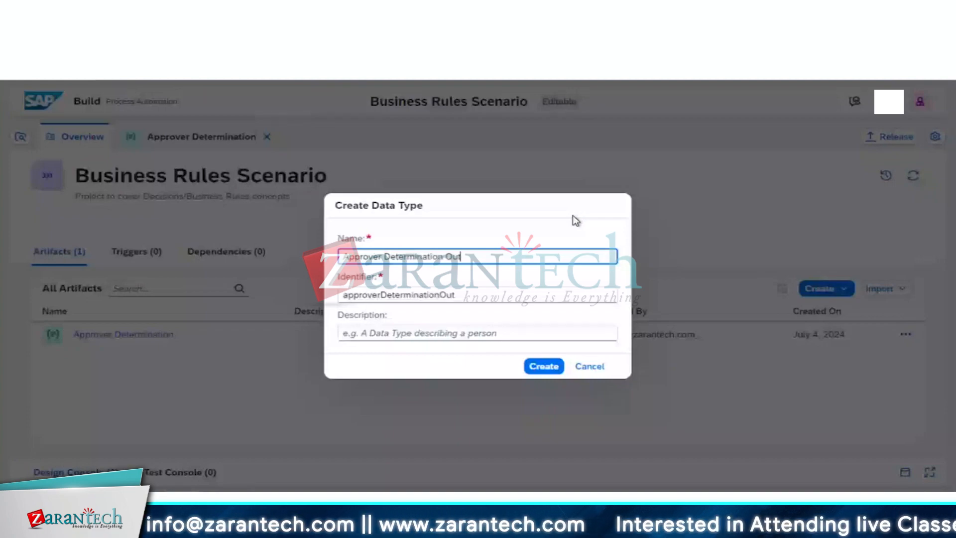
text(put)
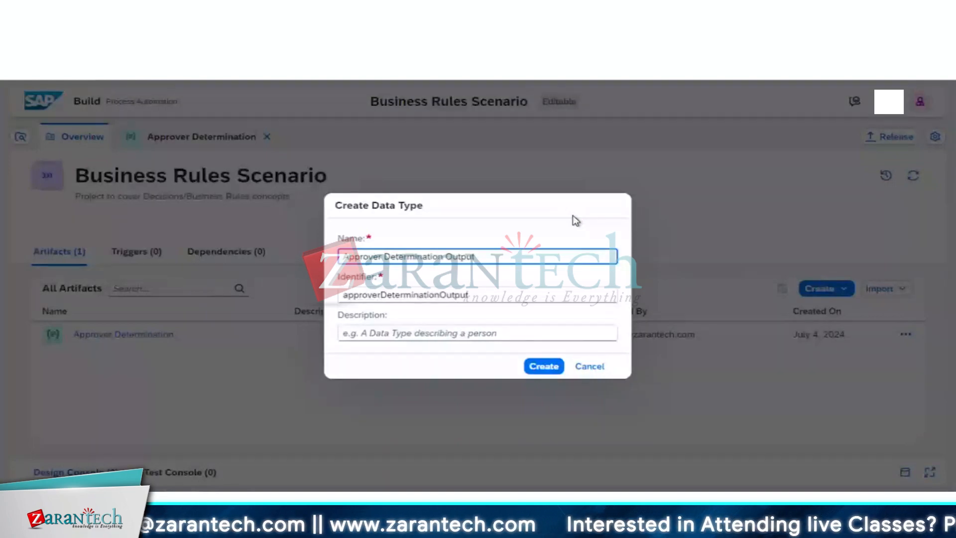
click(544, 367)
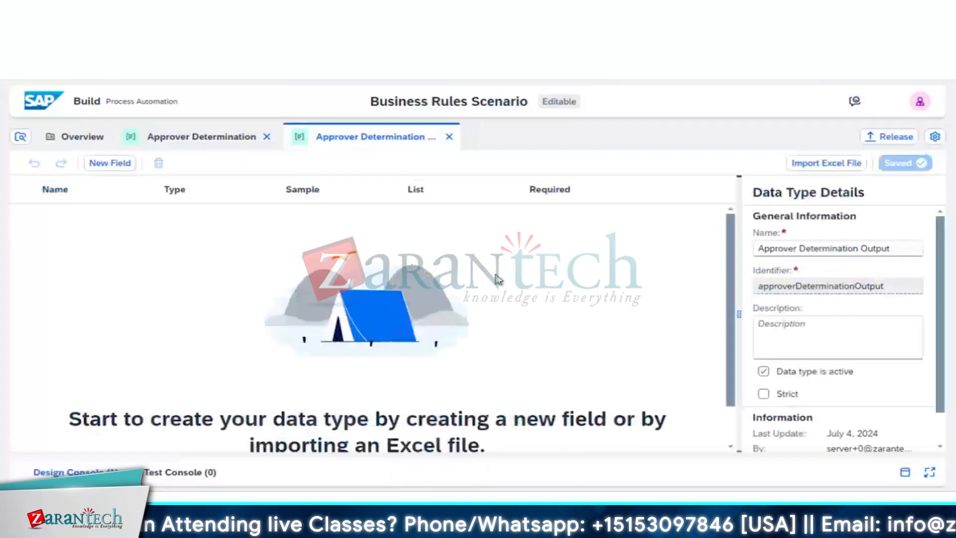
Add a new unnamed field to the Approver Determination Output data type.
click(114, 169)
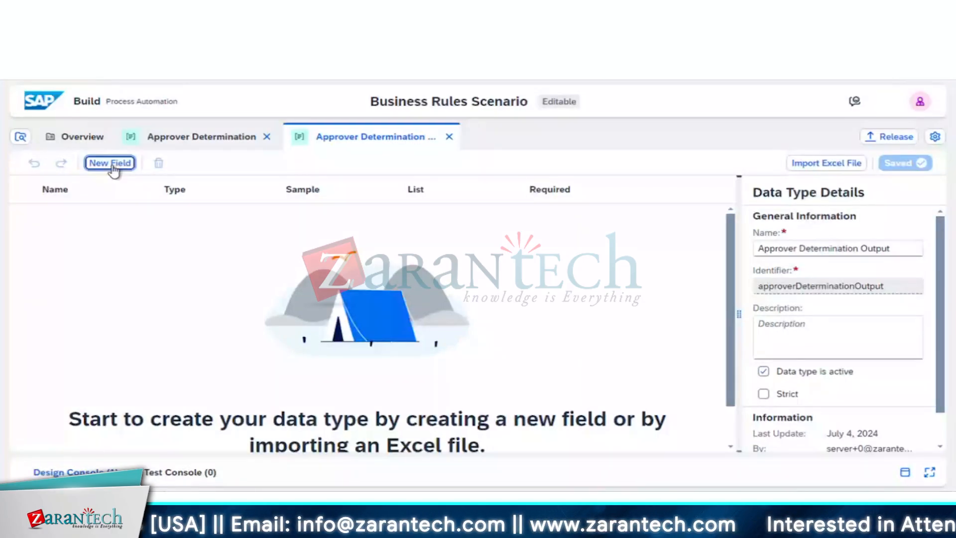
click(113, 168)
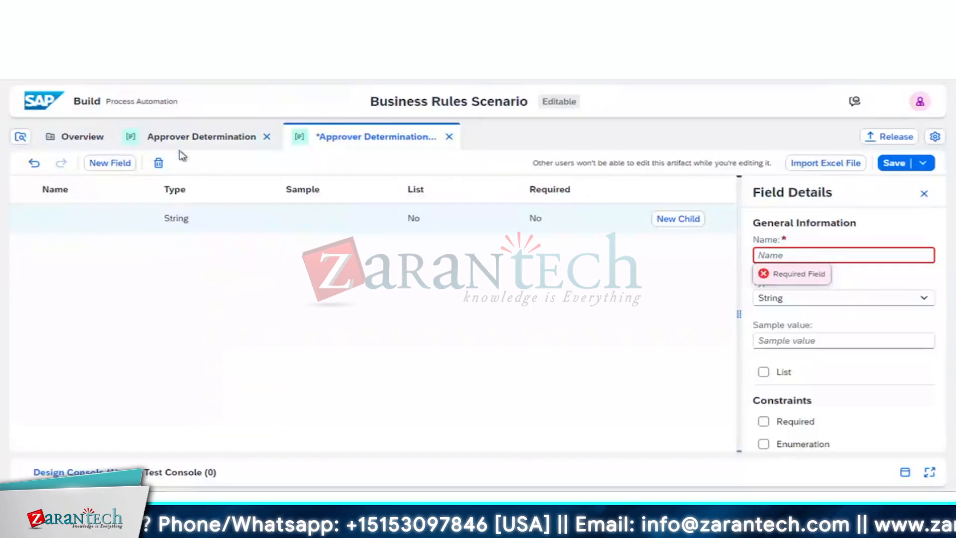
click(202, 142)
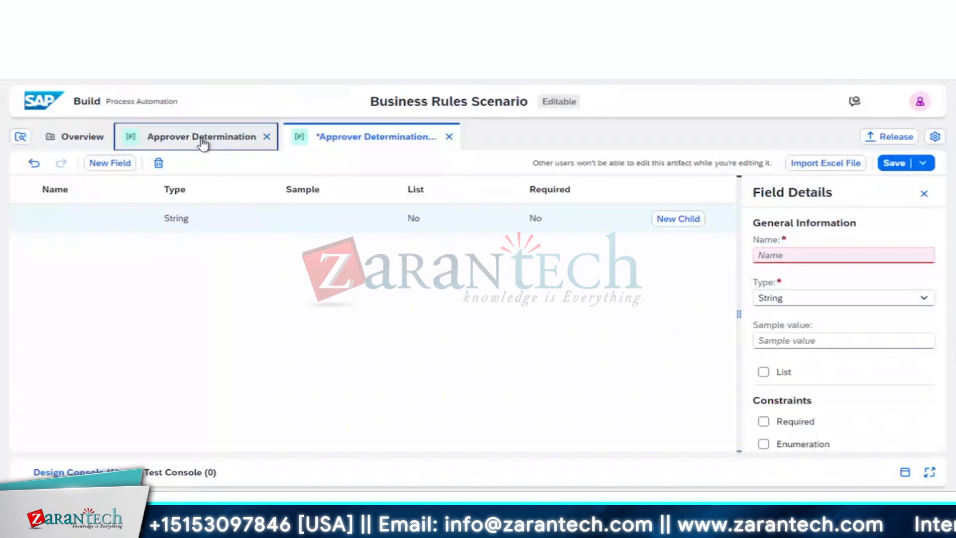
click(347, 142)
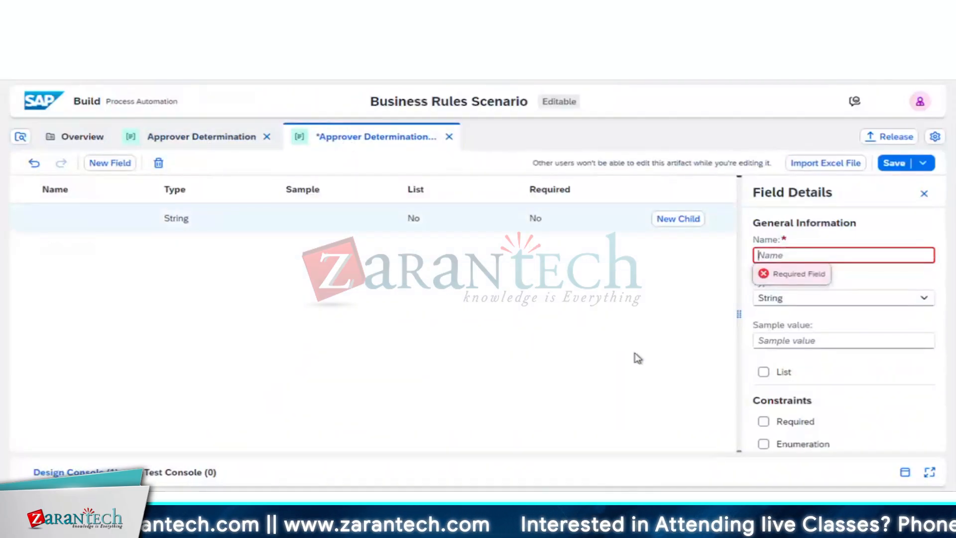
text(A)
key(BackSpace)
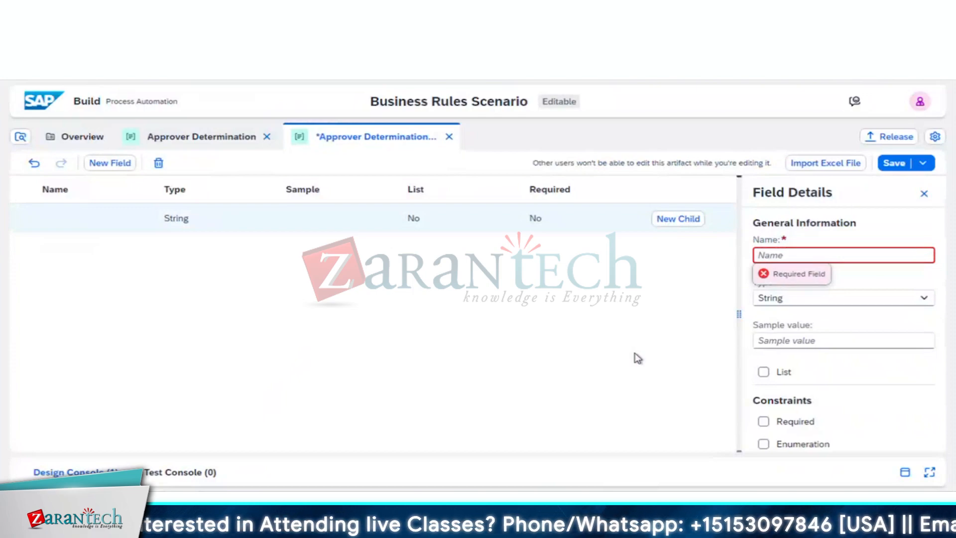
text(Approve)
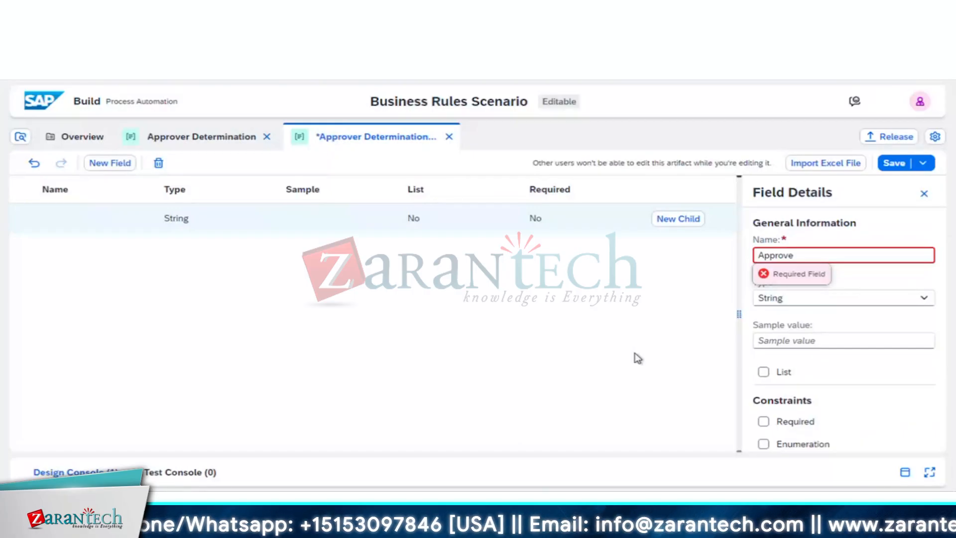
text( De)
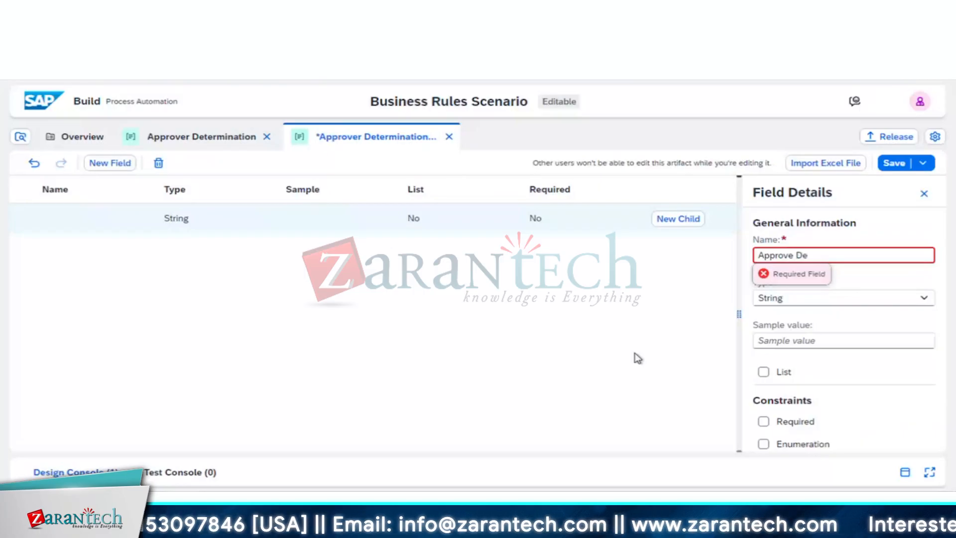
text(c)
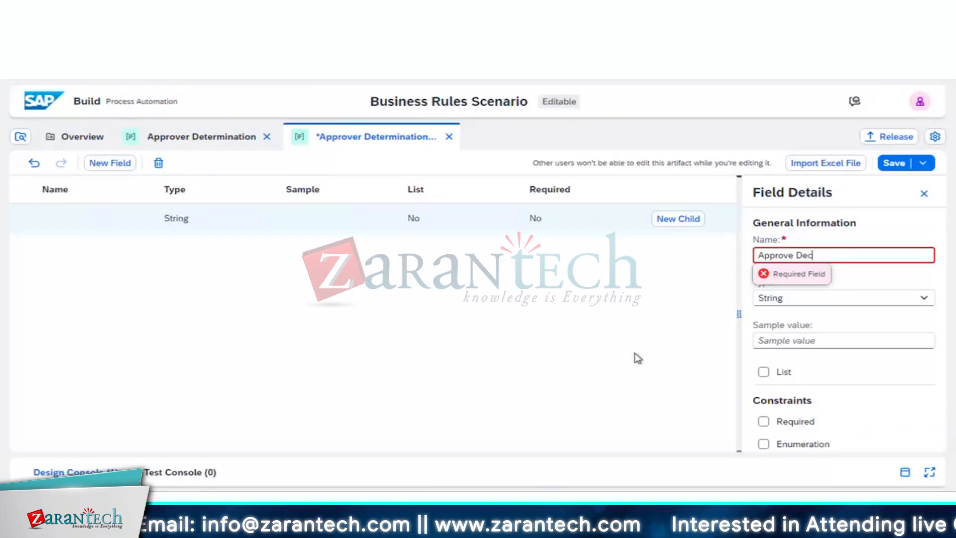
text(ision)
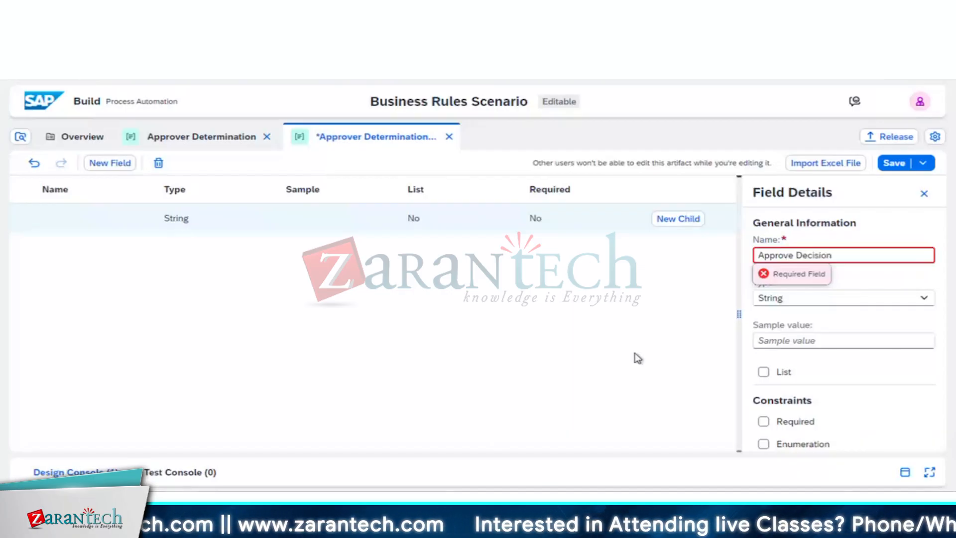
Name the new field of the Approver Determination Output data type "Approve_Decision".
click(902, 315)
text(Appro)
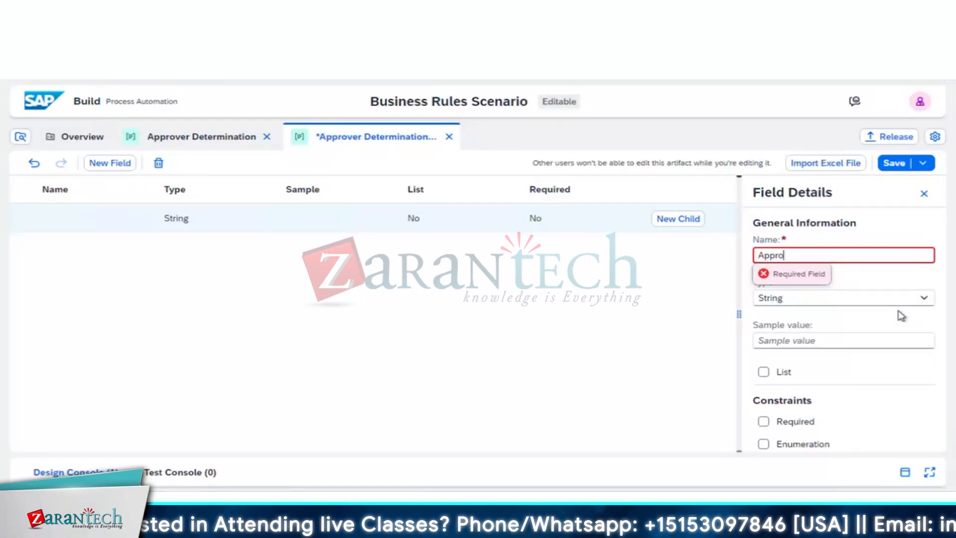
text(ve)
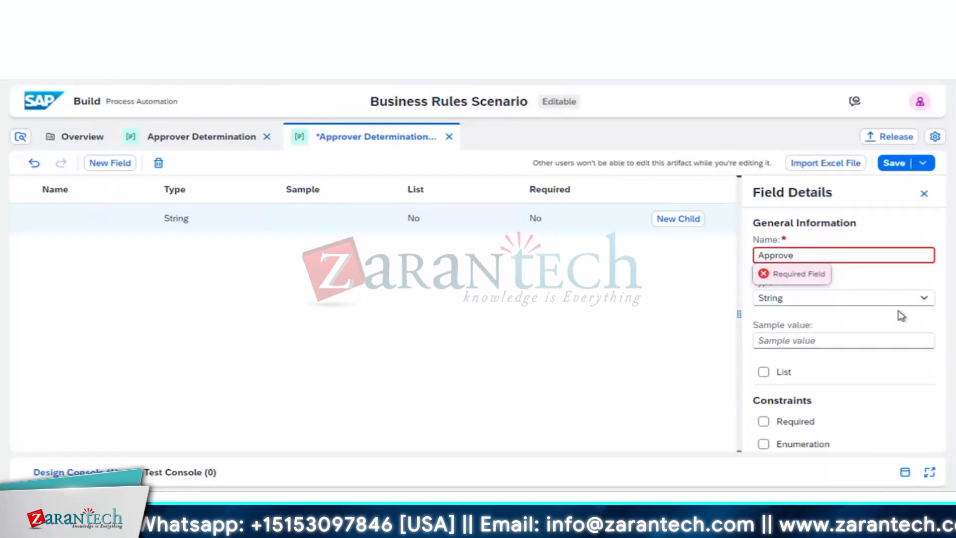
text(_Desc)
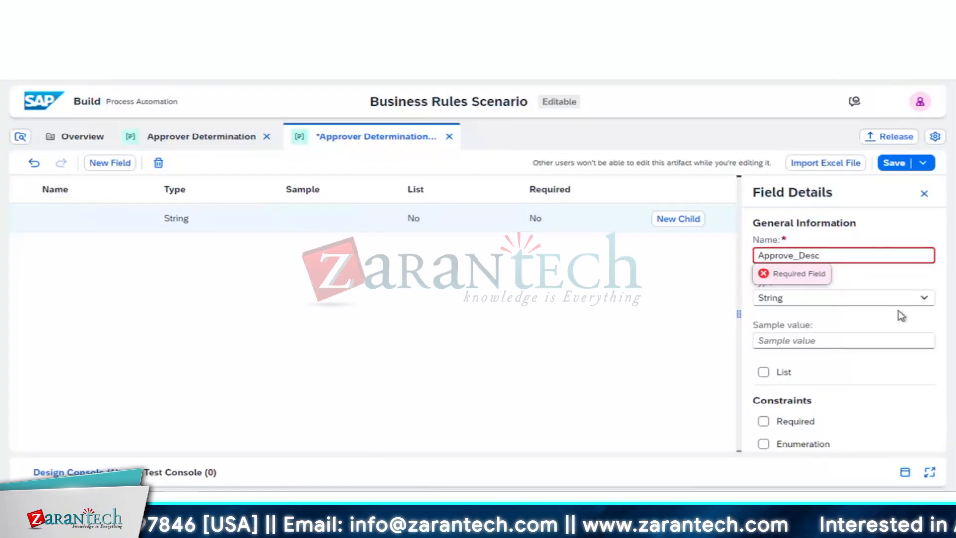
key(BackSpace)
key(BackSpace)
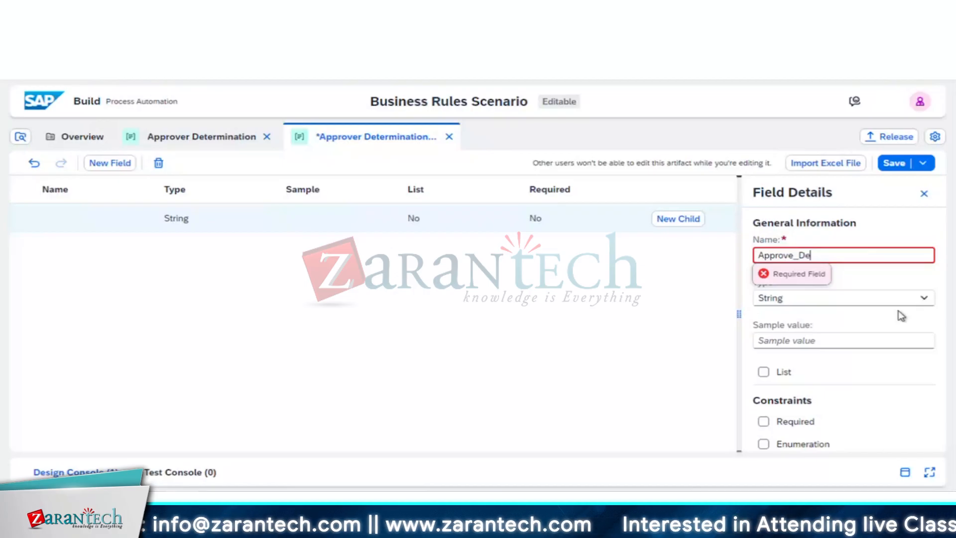
text(csion)
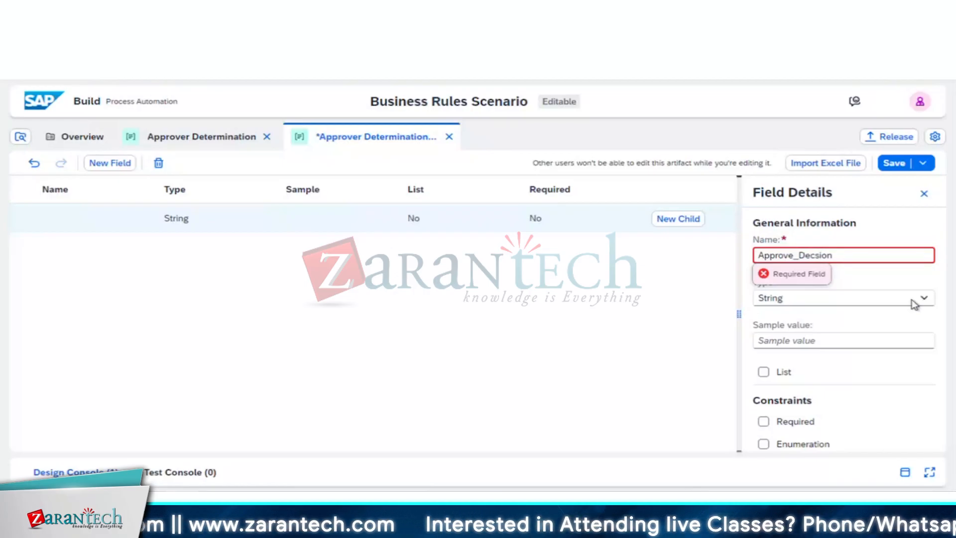
key(Left)
key(Left)
key(Left)
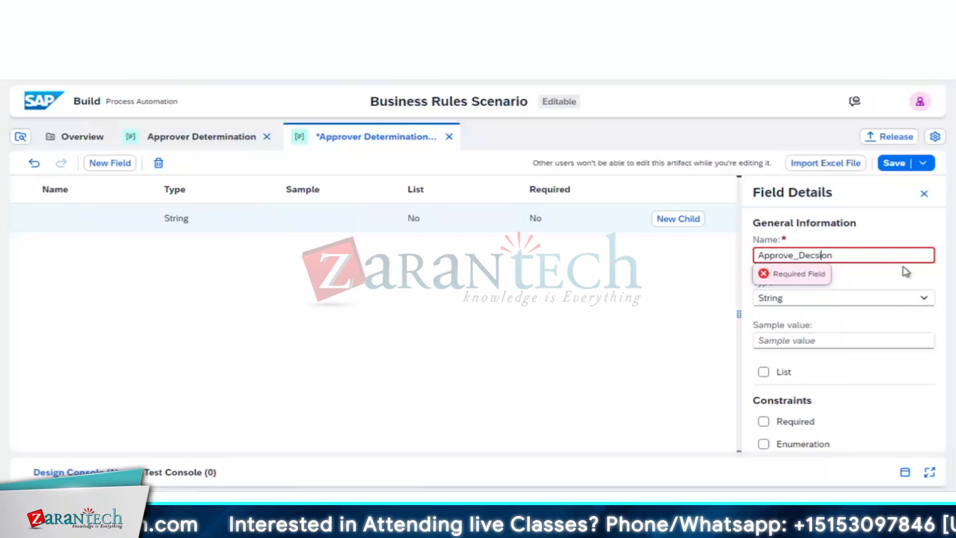
key(Left)
text(i)
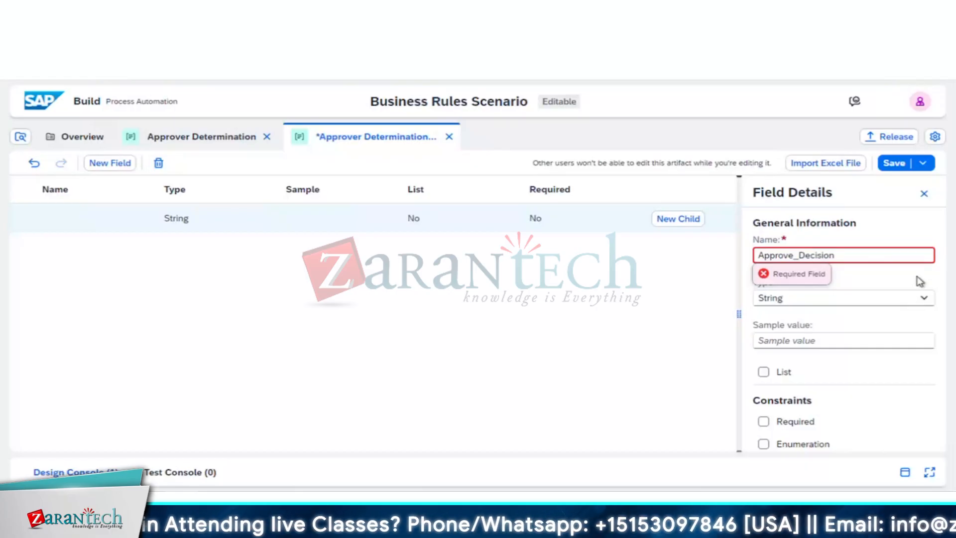
click(919, 281)
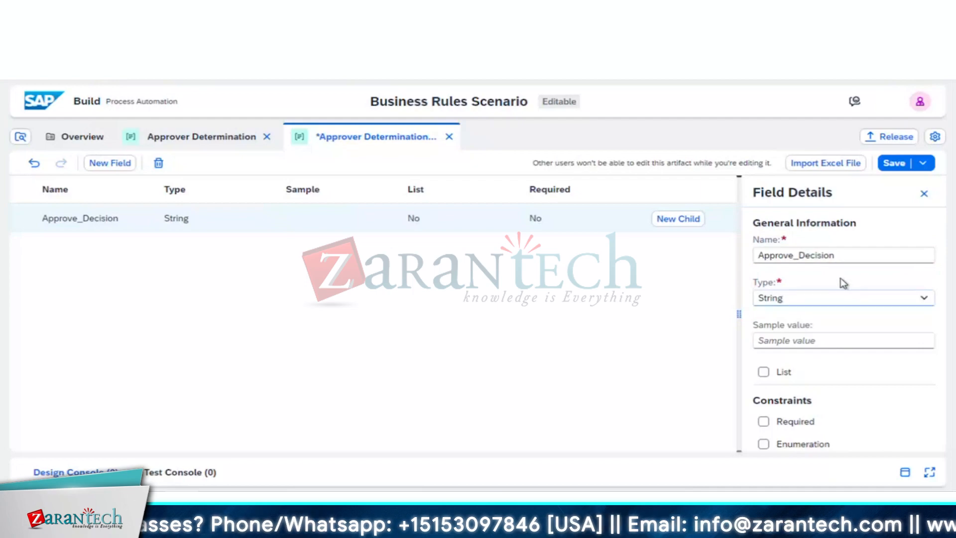
Set the Approve_Decision field's type to Boolean and save the data type.
click(924, 298)
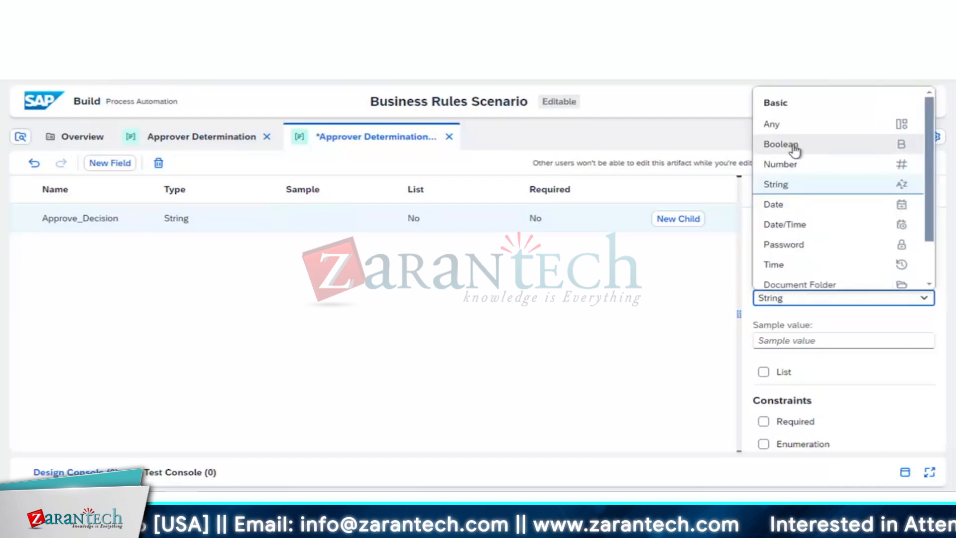
click(781, 145)
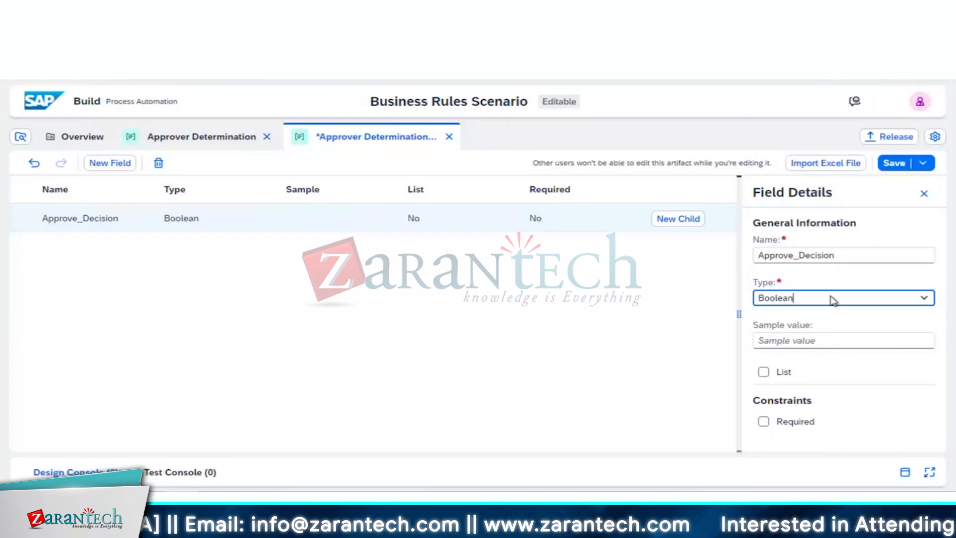
click(866, 323)
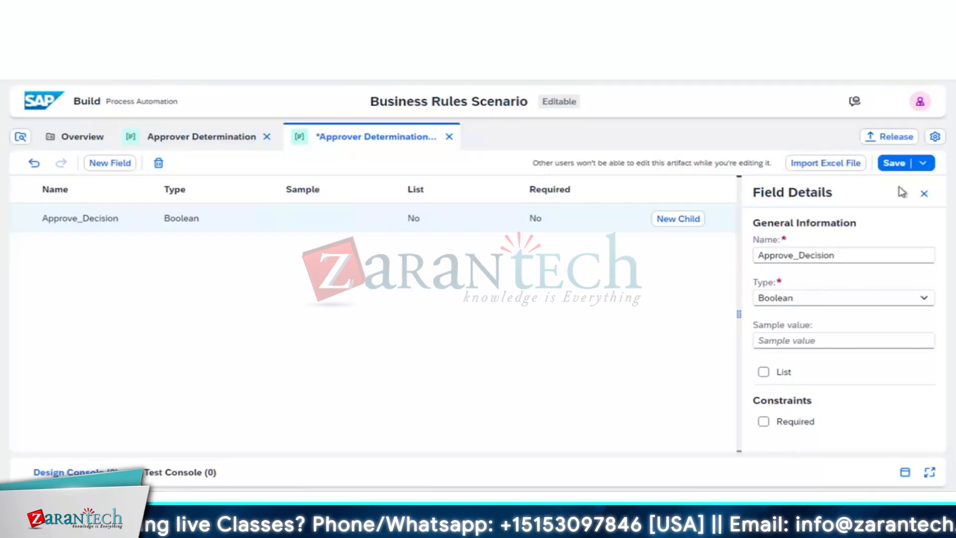
click(894, 164)
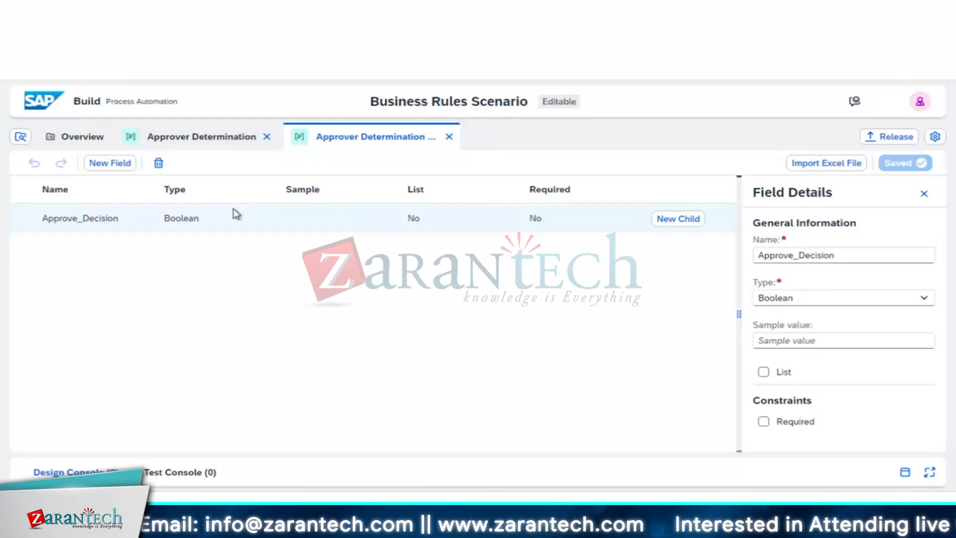
Review the fields of the Approver Determination and Approver Determination Output data types.
click(207, 142)
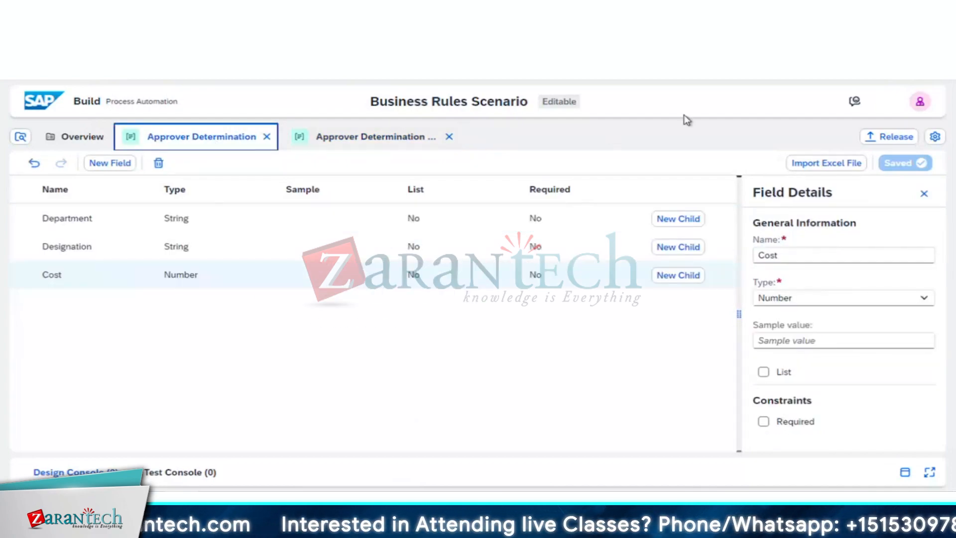
click(373, 137)
click(220, 138)
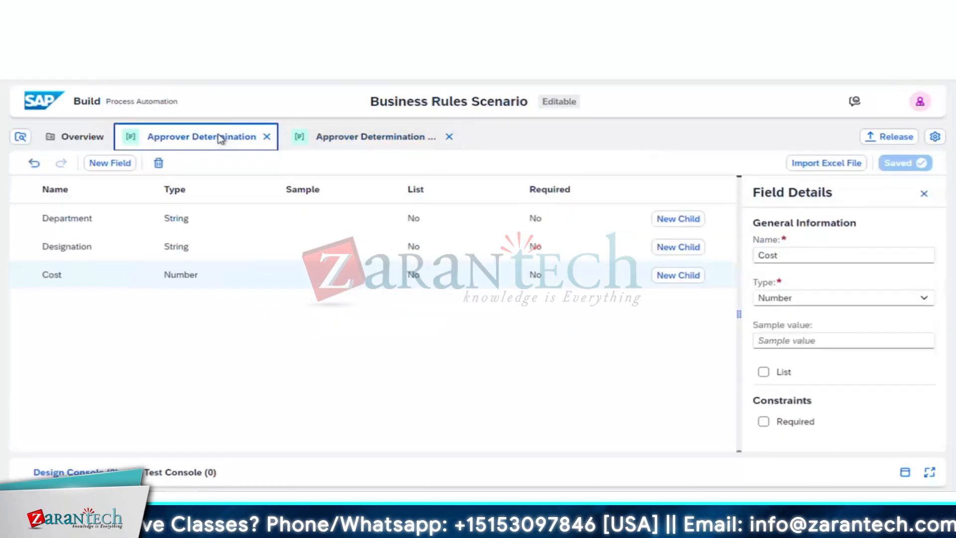
Review the Business Rules Scenario project's overview, including its update, creation and bundle size details.
click(70, 140)
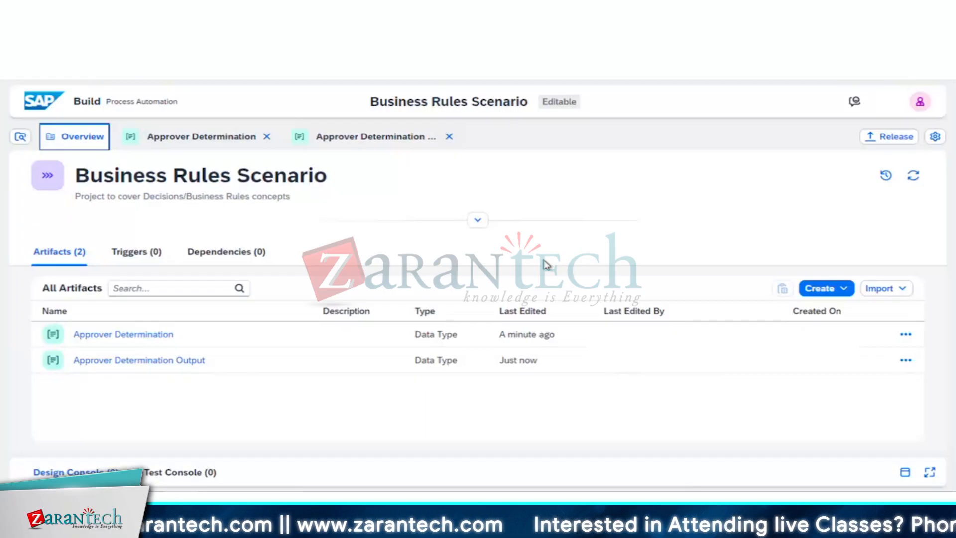
click(478, 221)
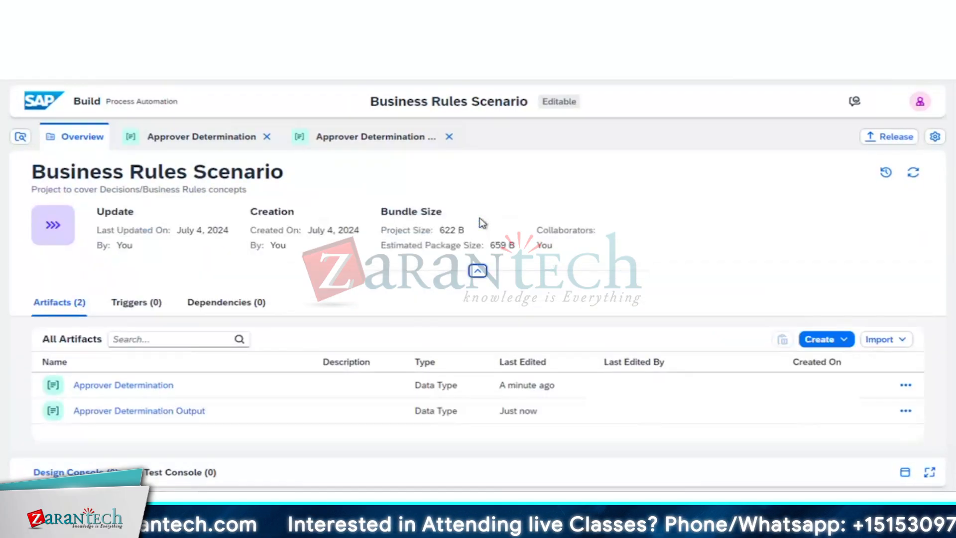
click(477, 270)
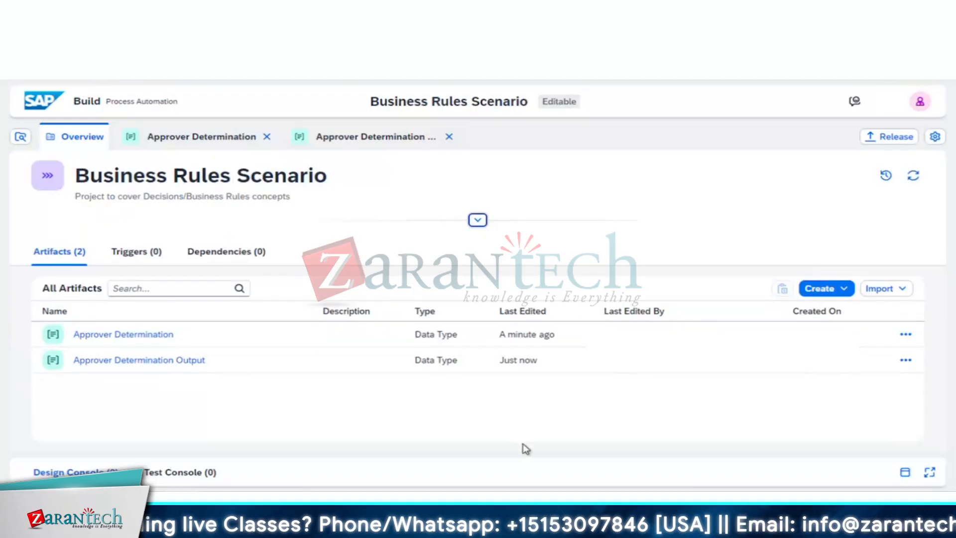
Switch to the BPA presentation in Microsoft PowerPoint and add a blank slide after slide 4.
click(634, 498)
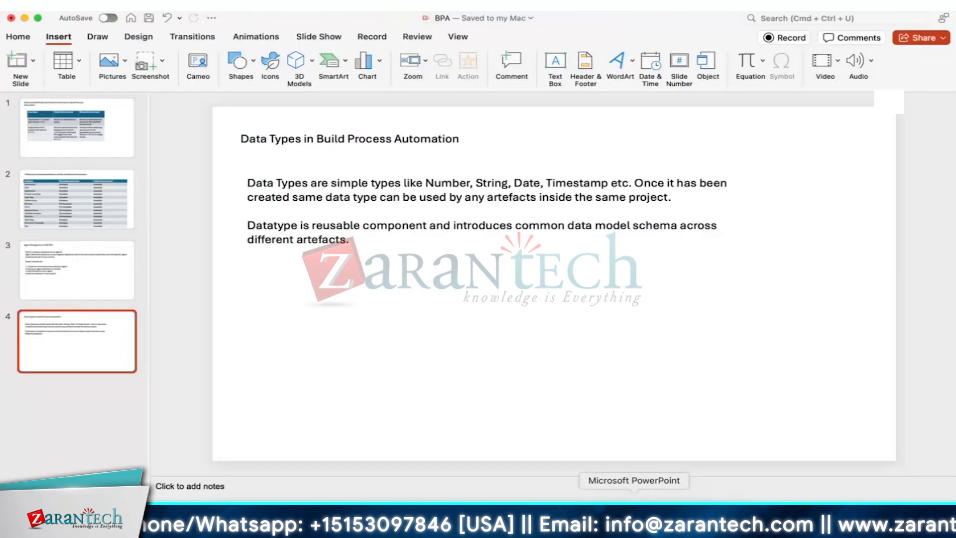
click(31, 64)
click(111, 158)
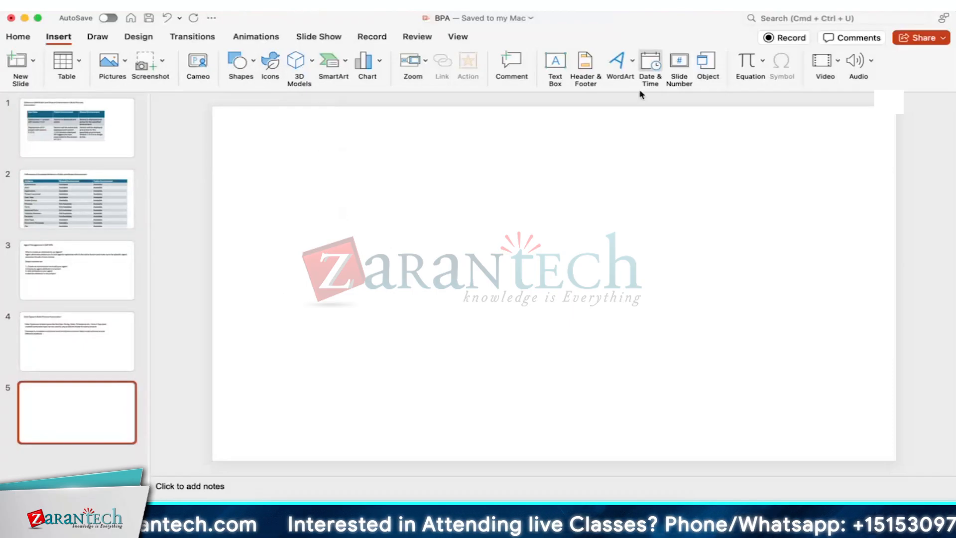
Add a title text box across the top of slide 5 reading "What is Decision in Build Process Automation?".
click(556, 64)
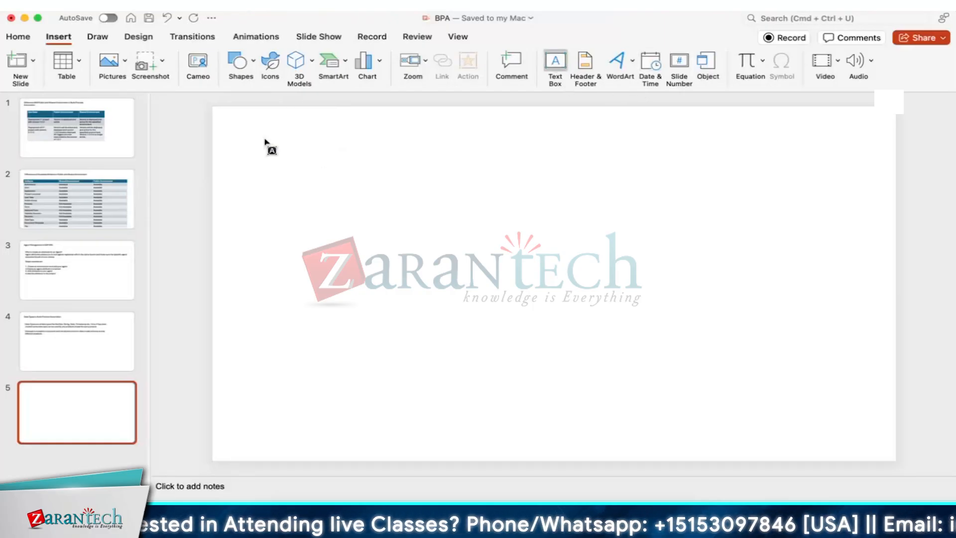
drag(243, 132, 800, 156)
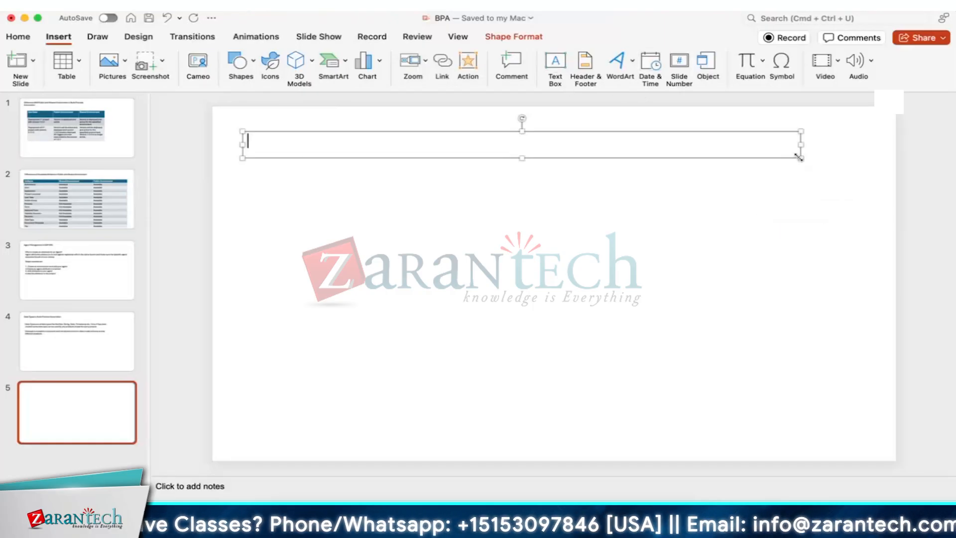
text(What )
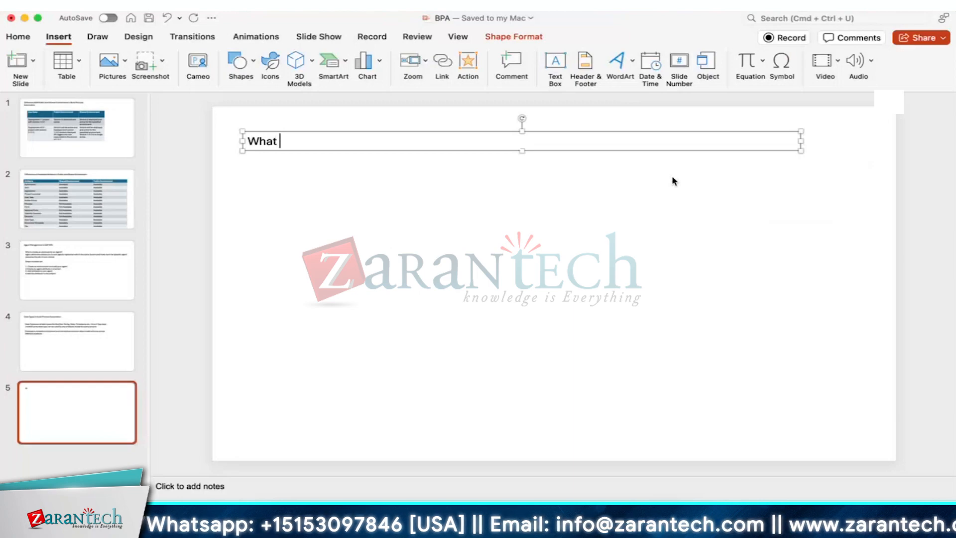
text(is De)
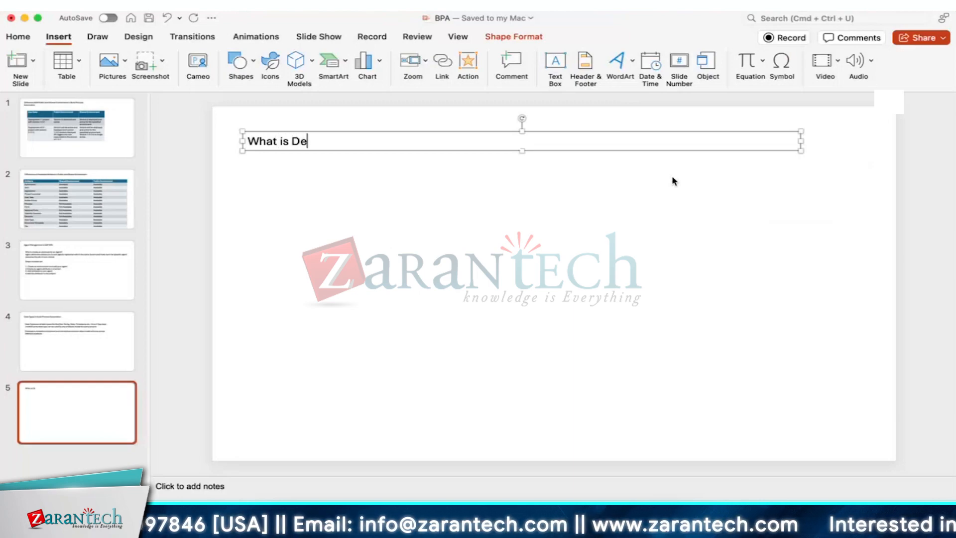
text(cision in SAP)
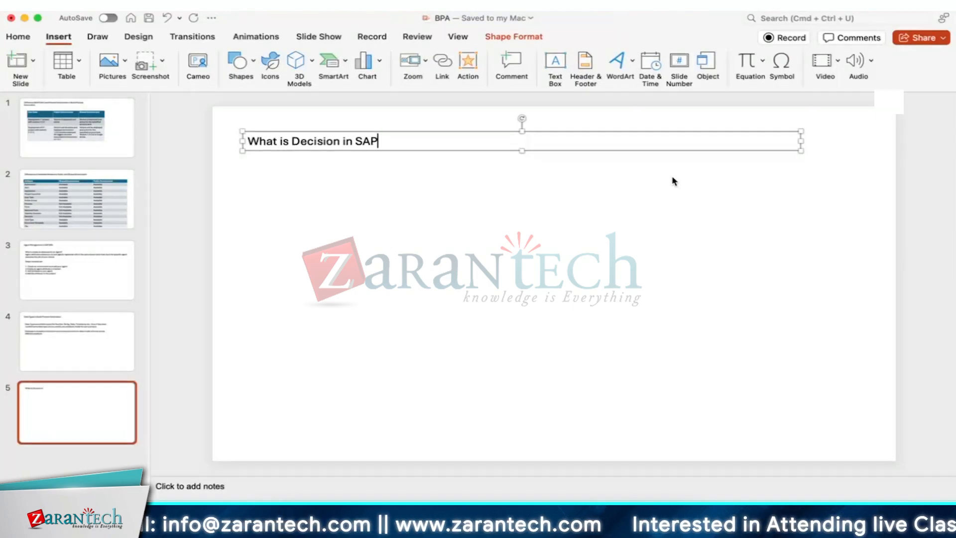
key(BackSpace)
key(BackSpace)
key(BackSpace)
text(Build Process Automation)
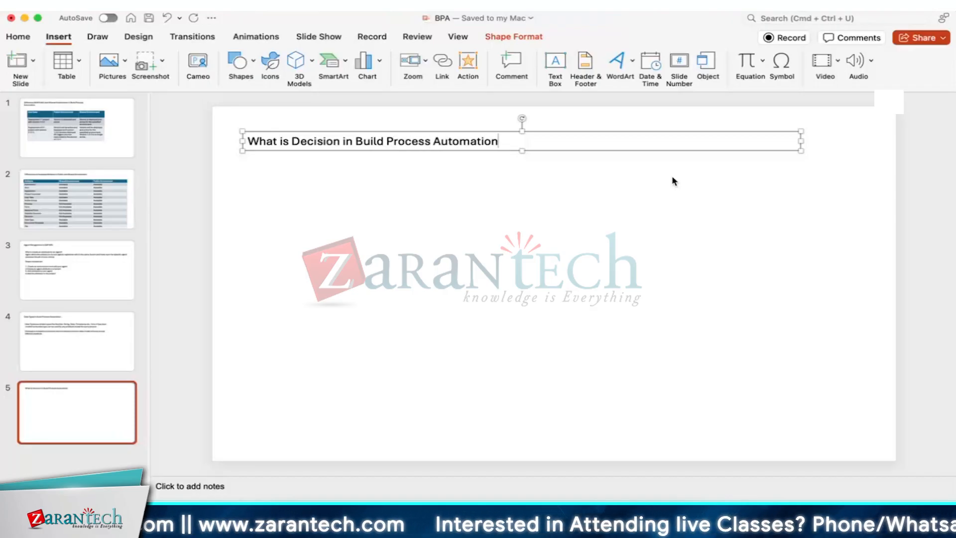
text(?)
click(468, 238)
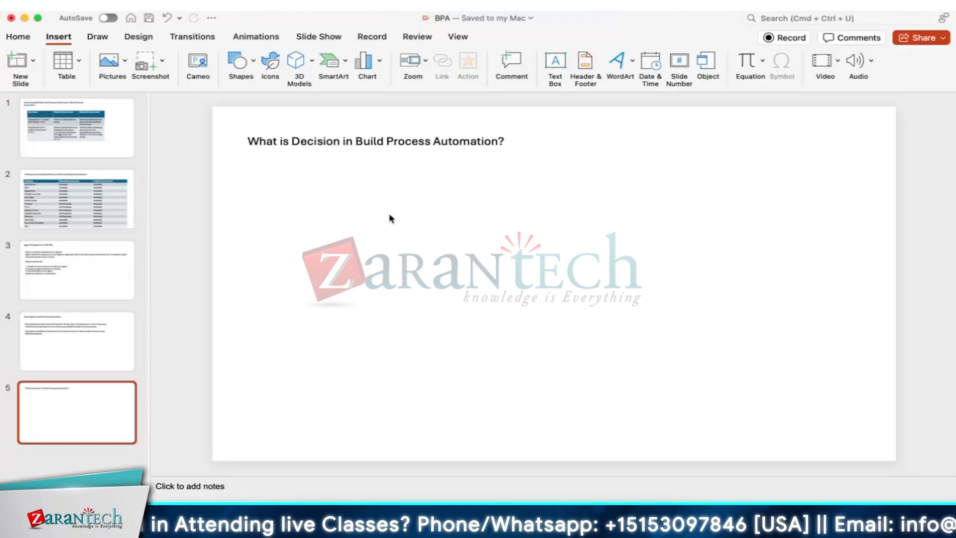
Add a text box below the title reading "Decision is BPA provides a no-code design editor to model and manage business polices.".
click(555, 62)
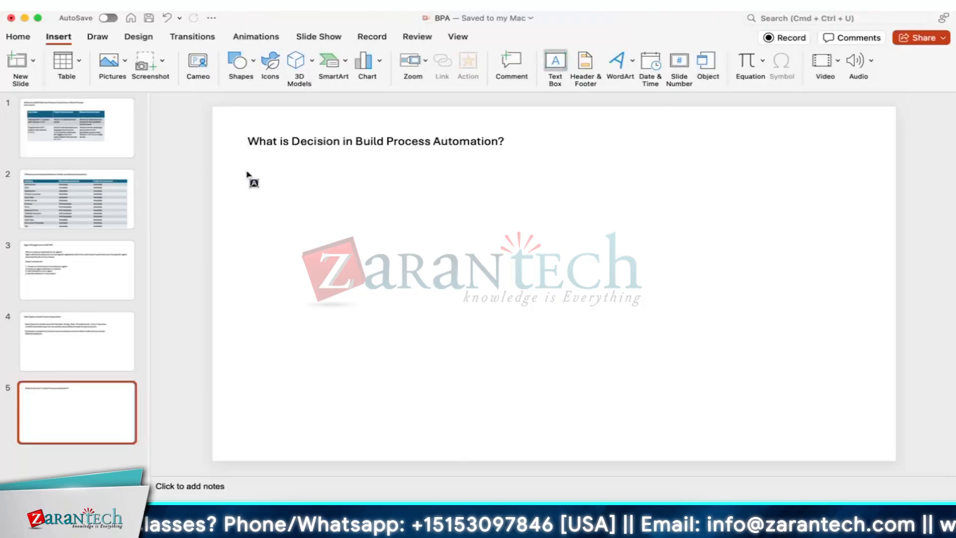
drag(252, 168, 848, 395)
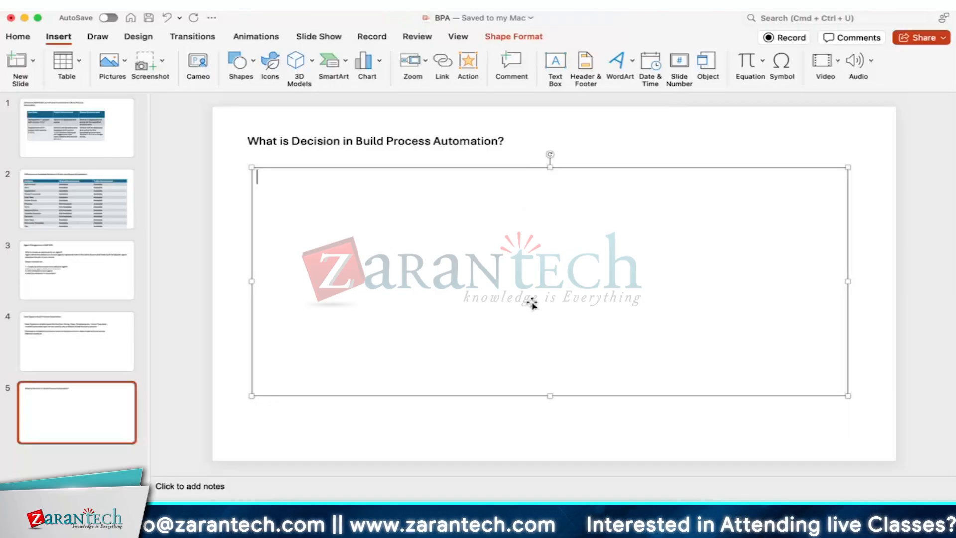
text(De)
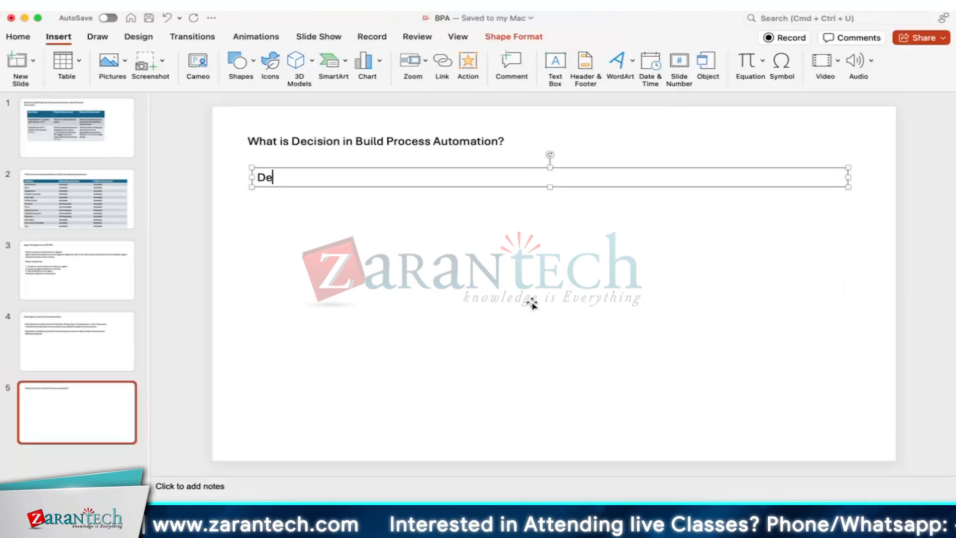
text(ci)
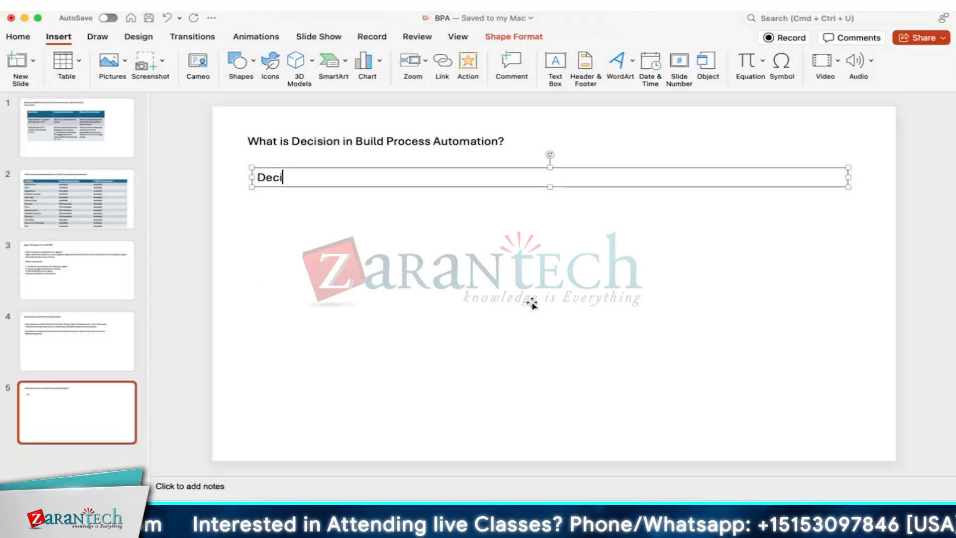
text(sio)
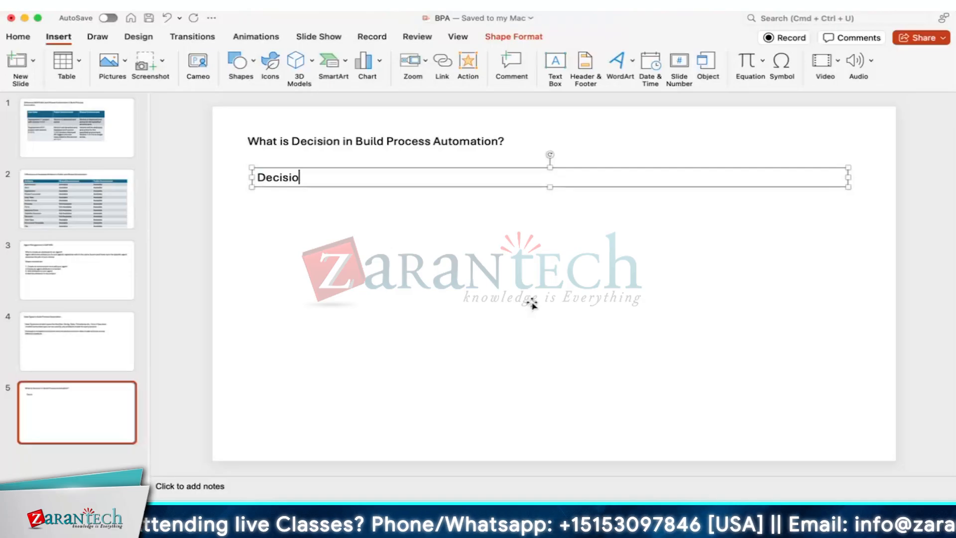
text(n is)
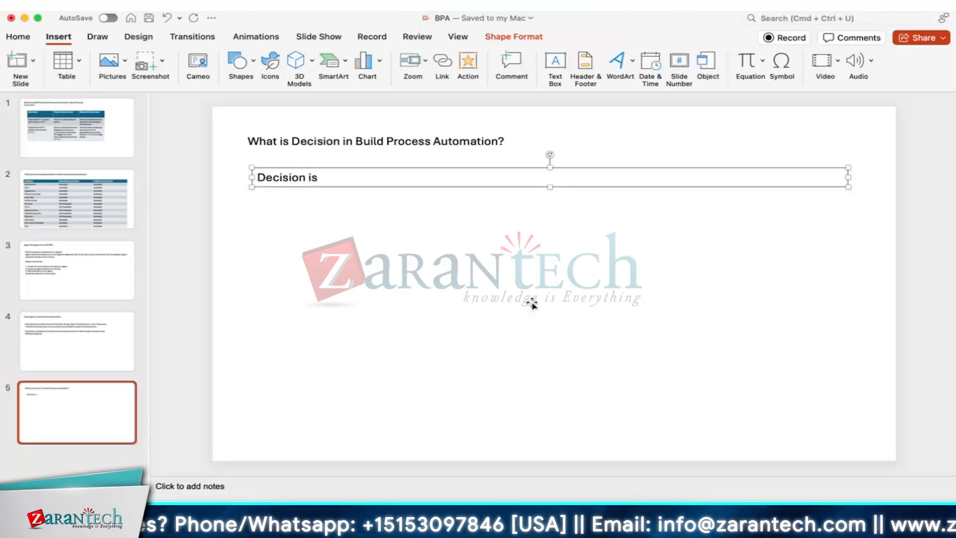
text( BPA )
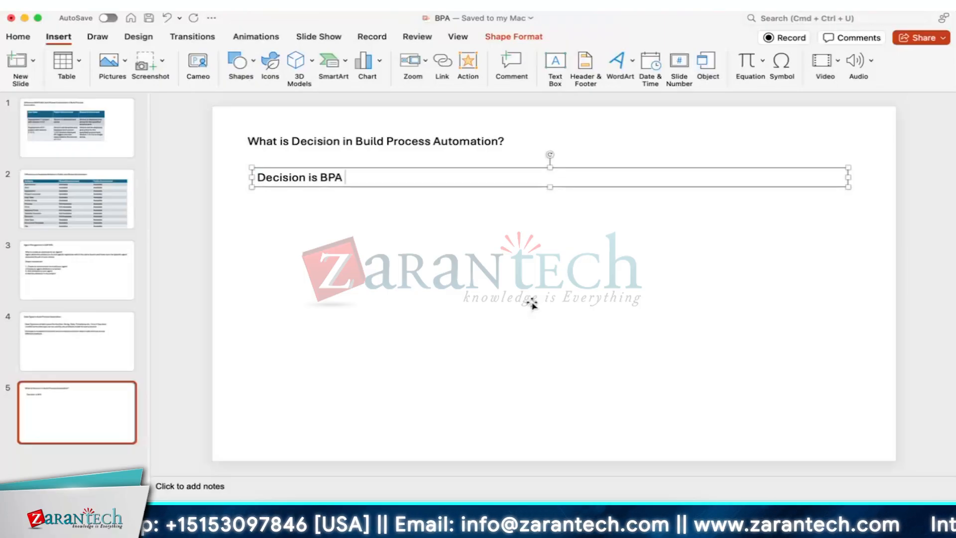
text(pro)
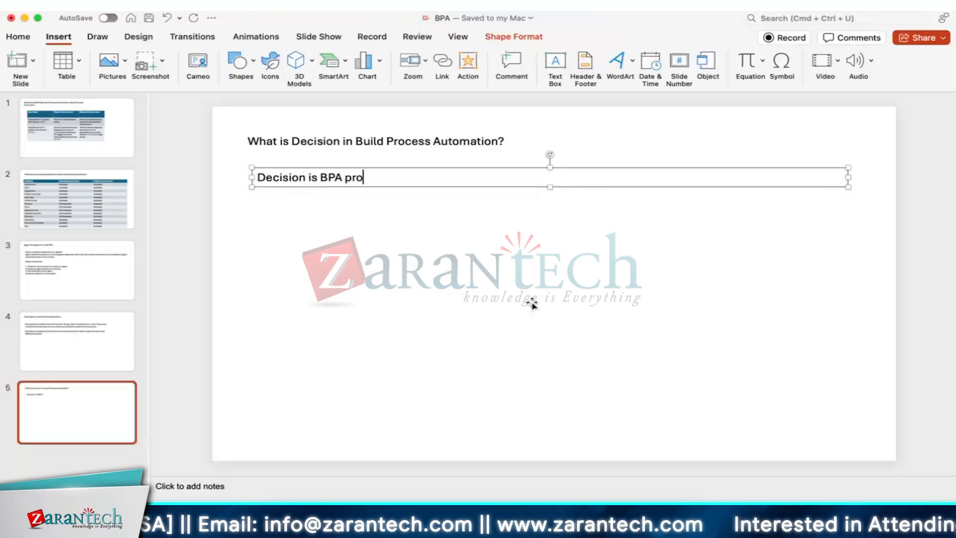
text(vides ab)
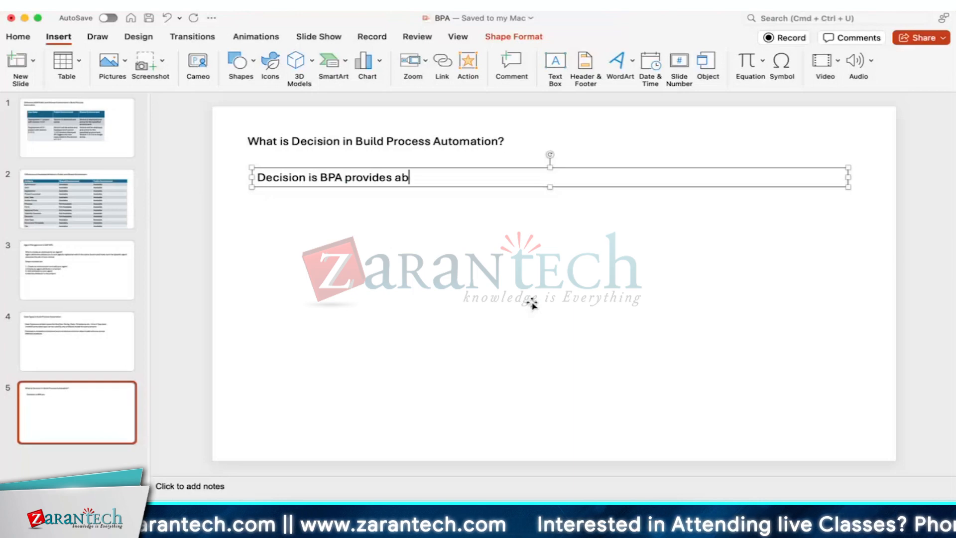
key(BackSpace)
text(n)
text(o)
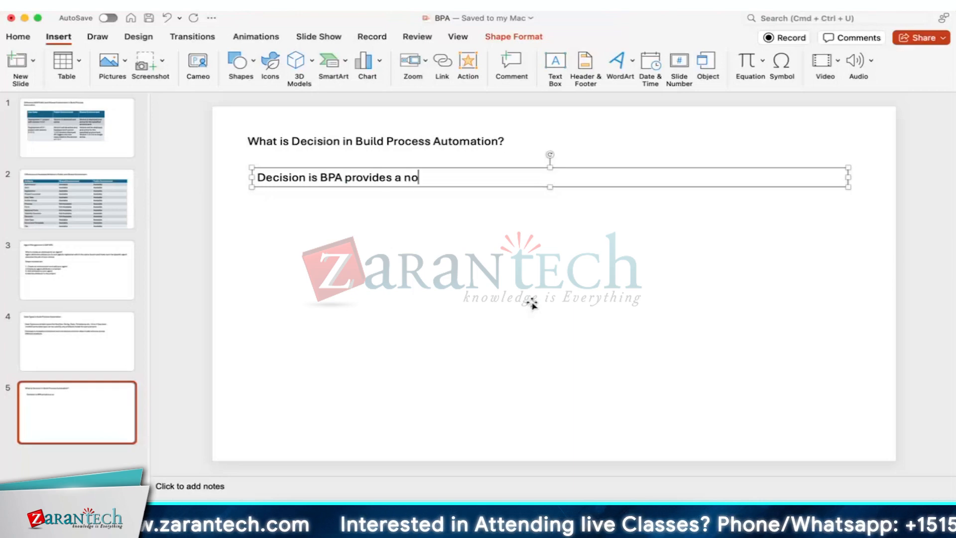
text(-co)
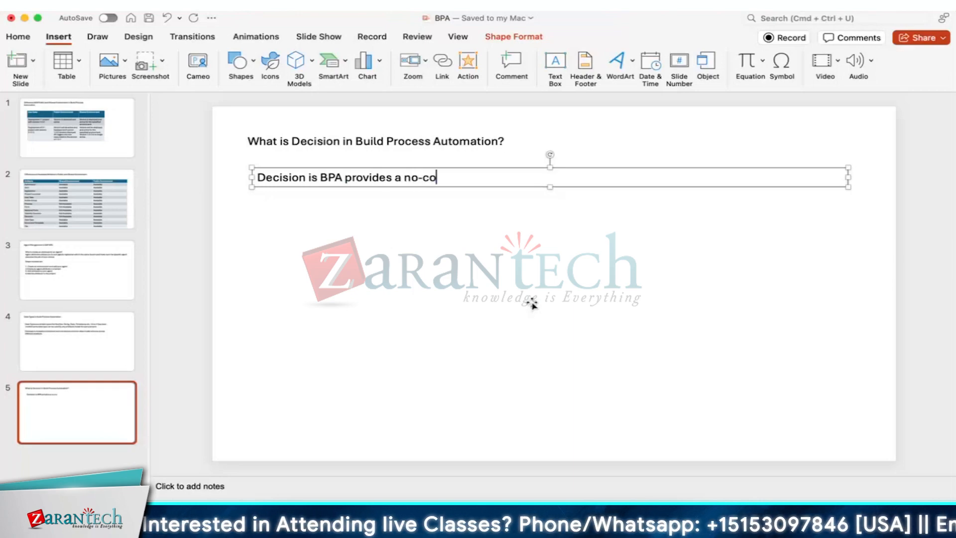
text(de de)
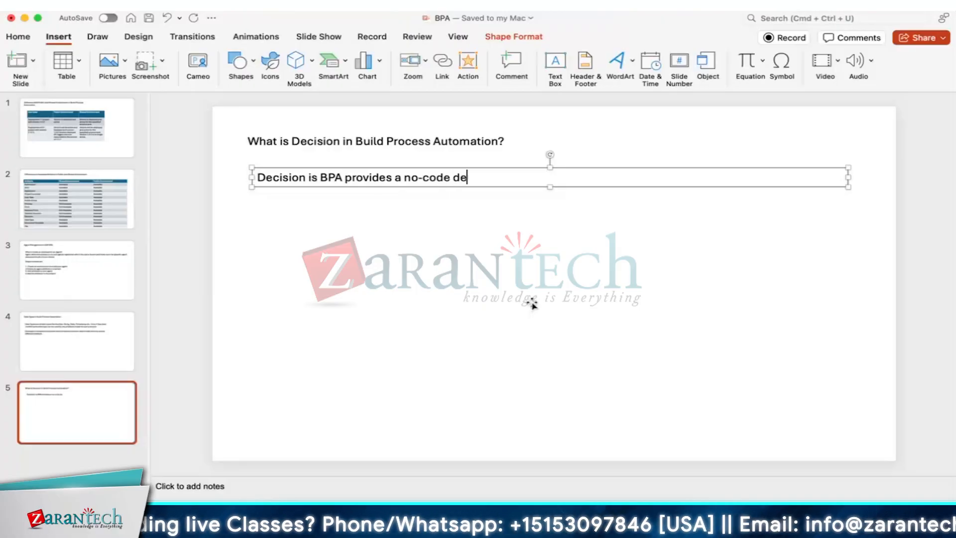
text(sign )
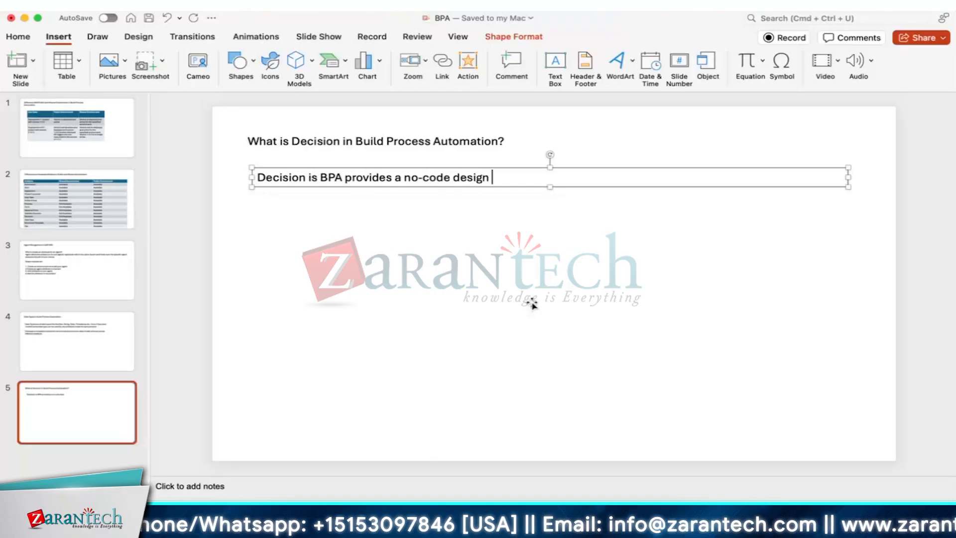
text(e)
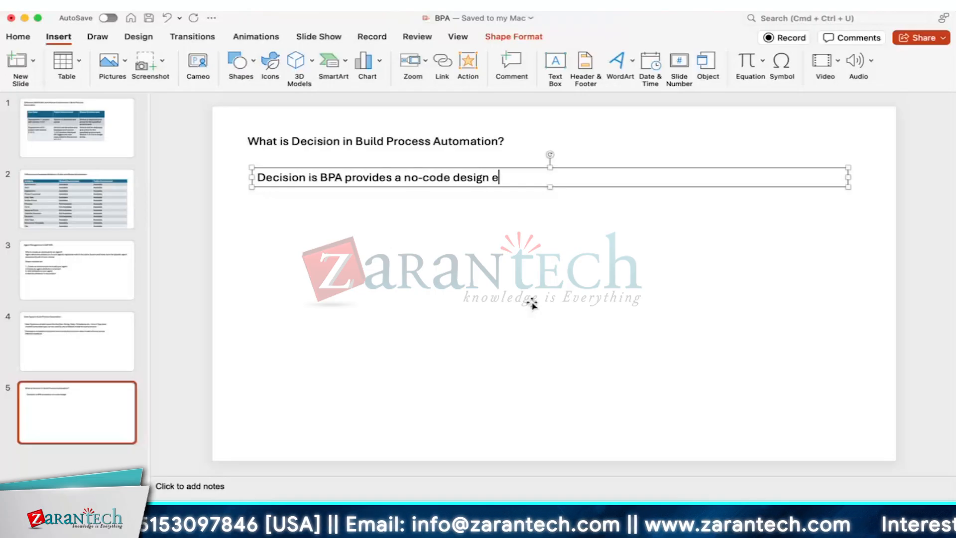
text(ditor)
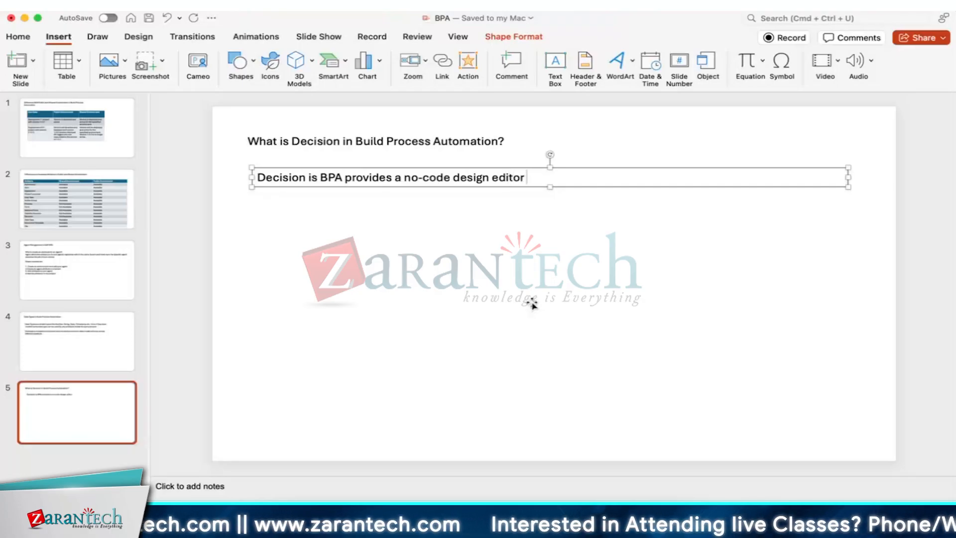
text( to mo)
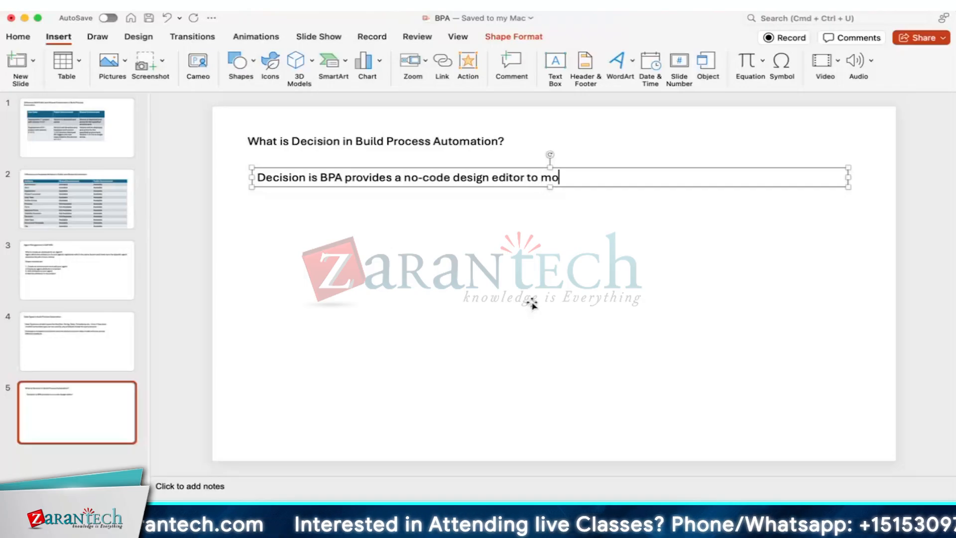
text(del and)
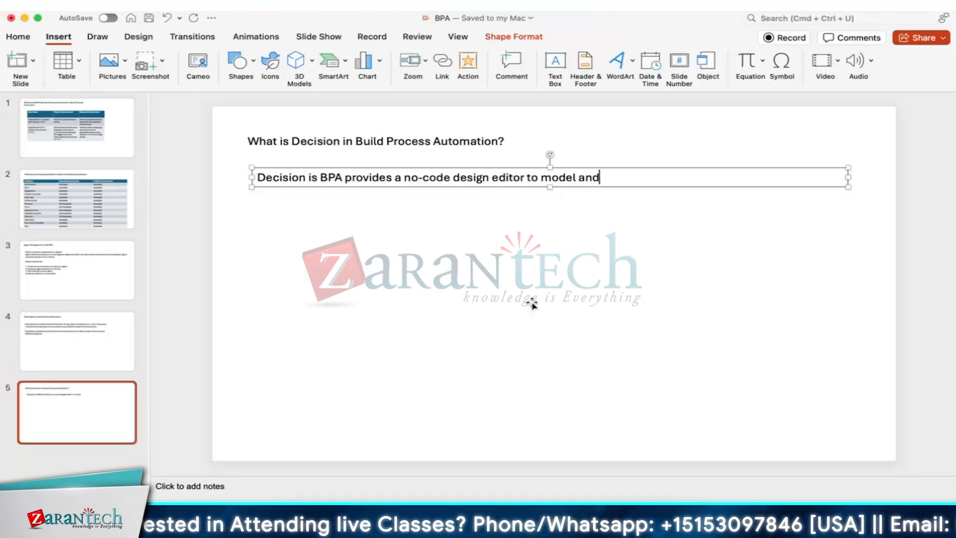
text( m)
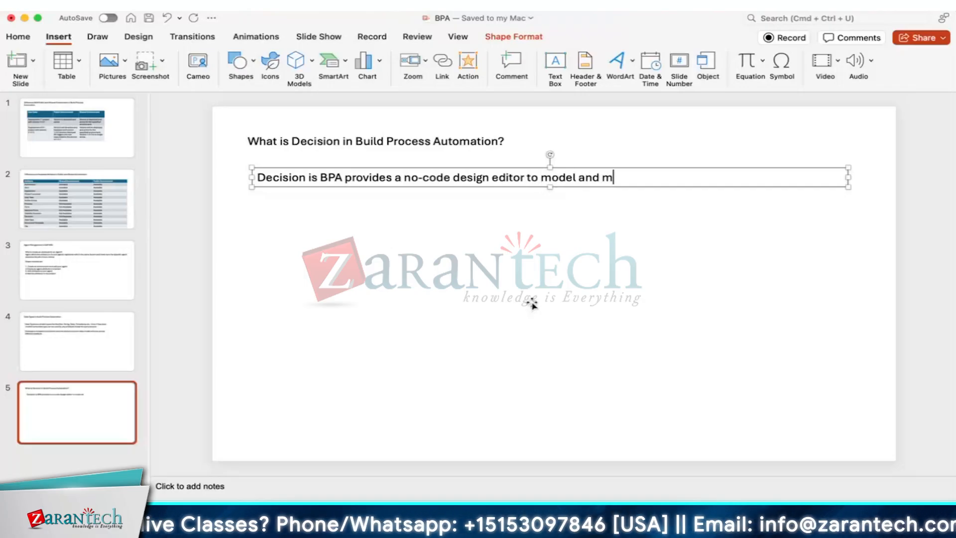
text(anage)
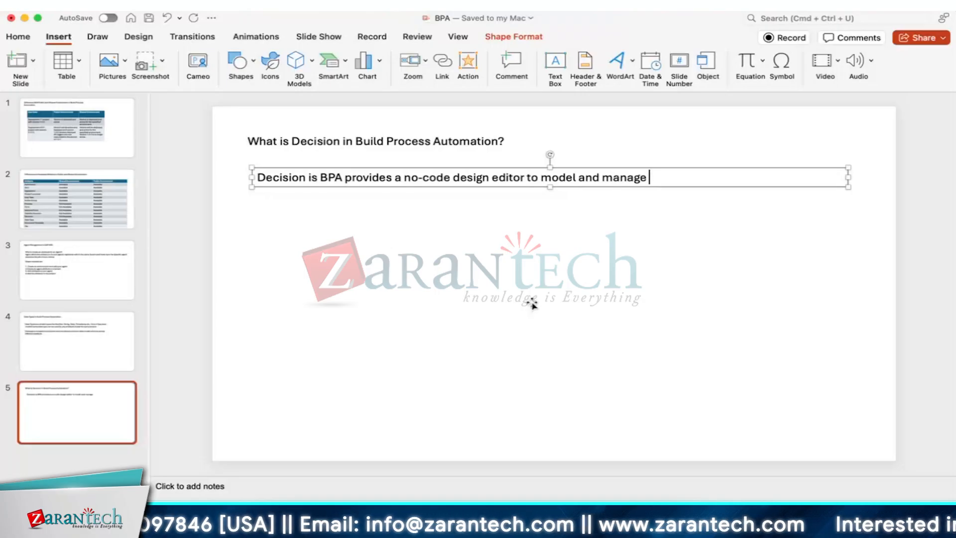
text( bus)
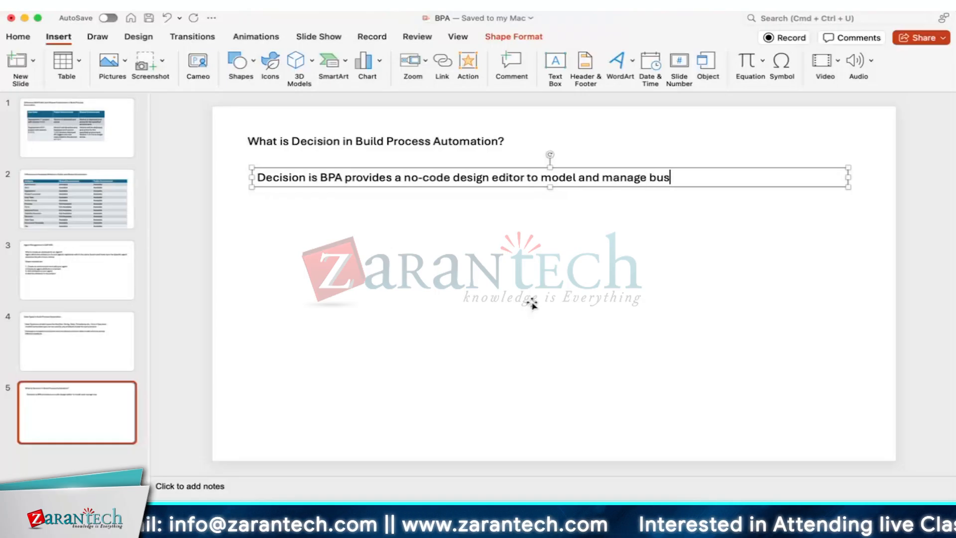
text(iness )
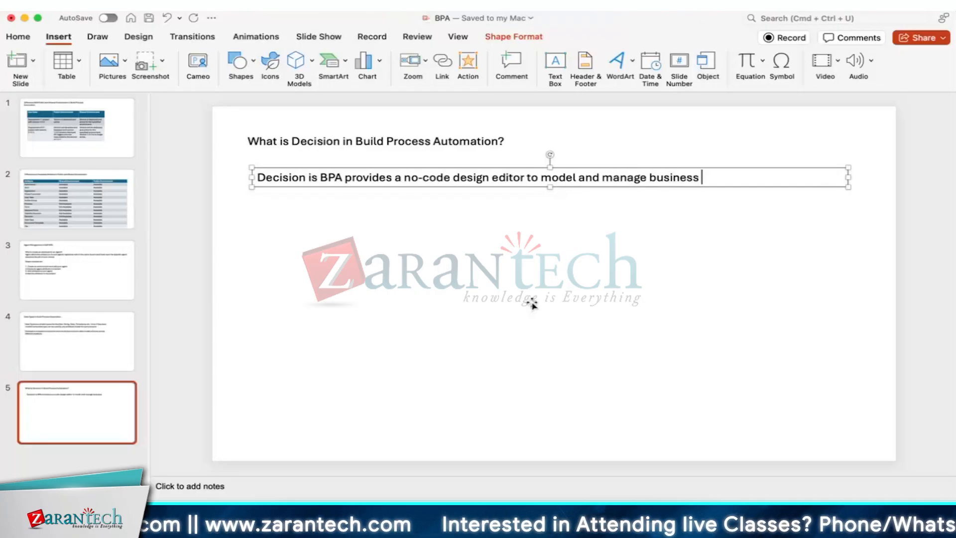
text(polices)
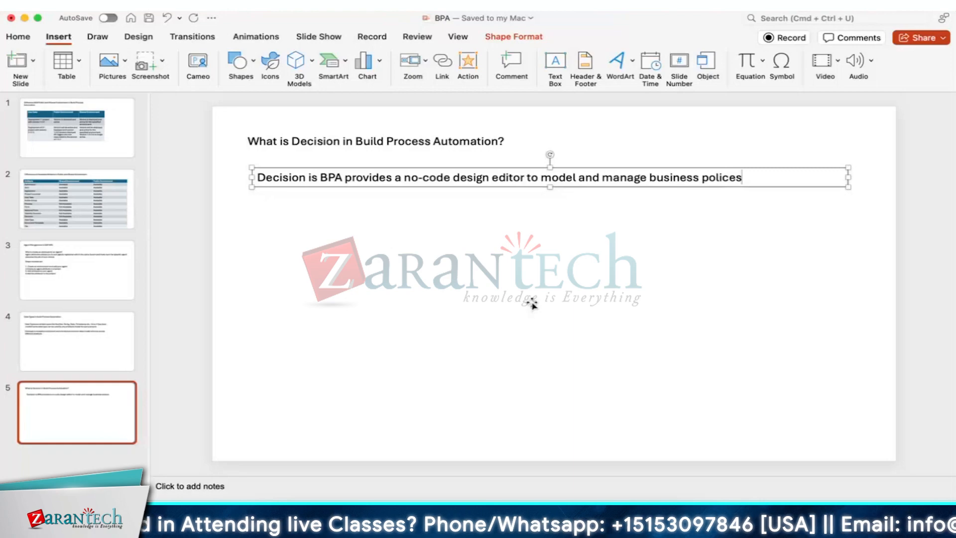
text(.)
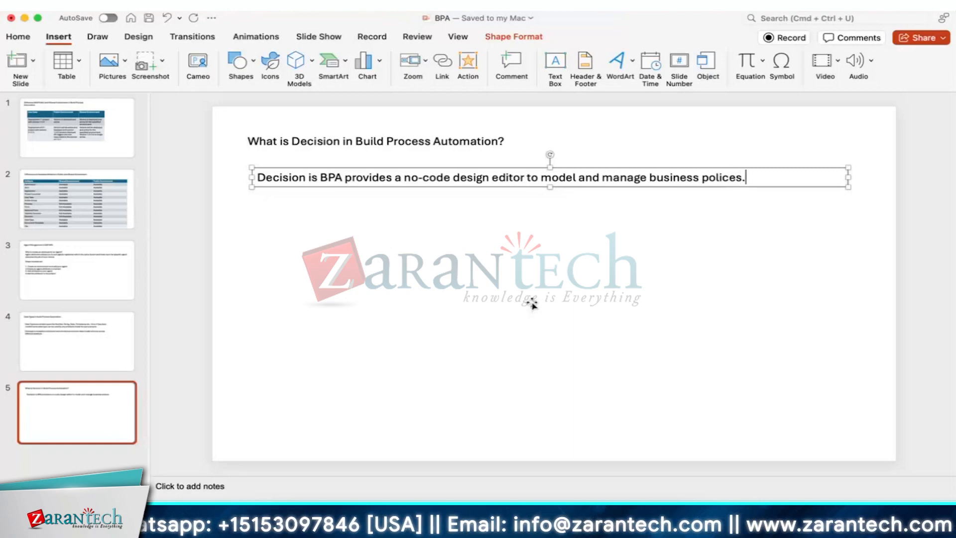
Add a second line to the description text box reading "It's simplified the way to develop and manage business rules such".
key(Return)
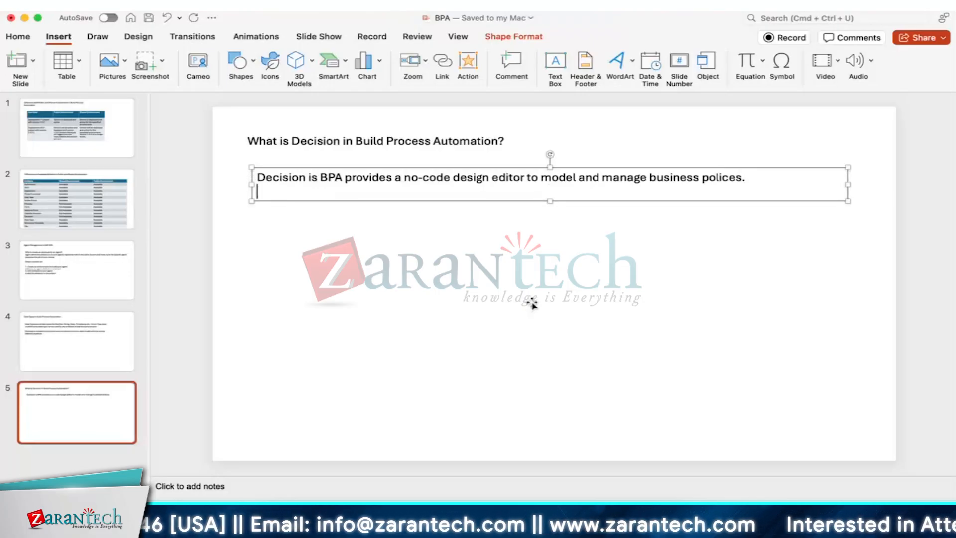
text(It's )
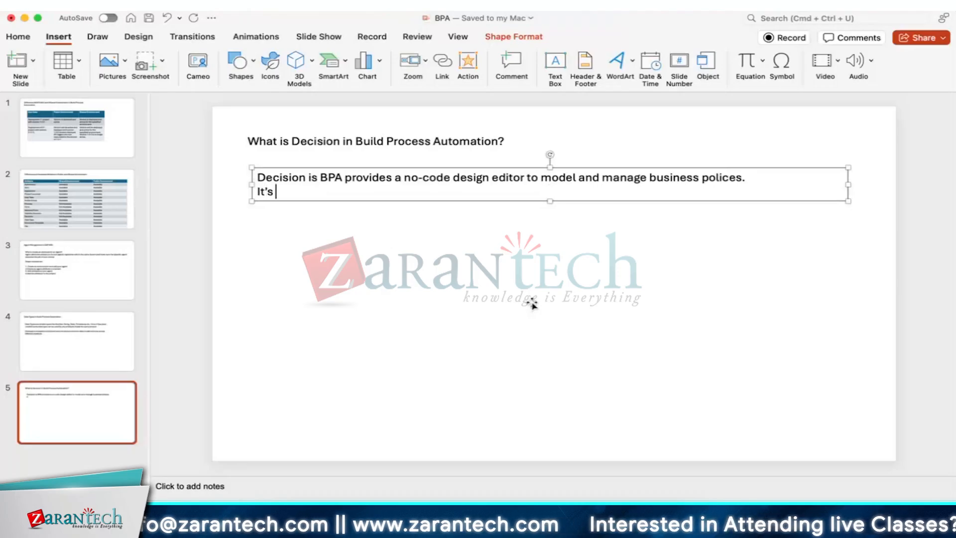
text(simpl)
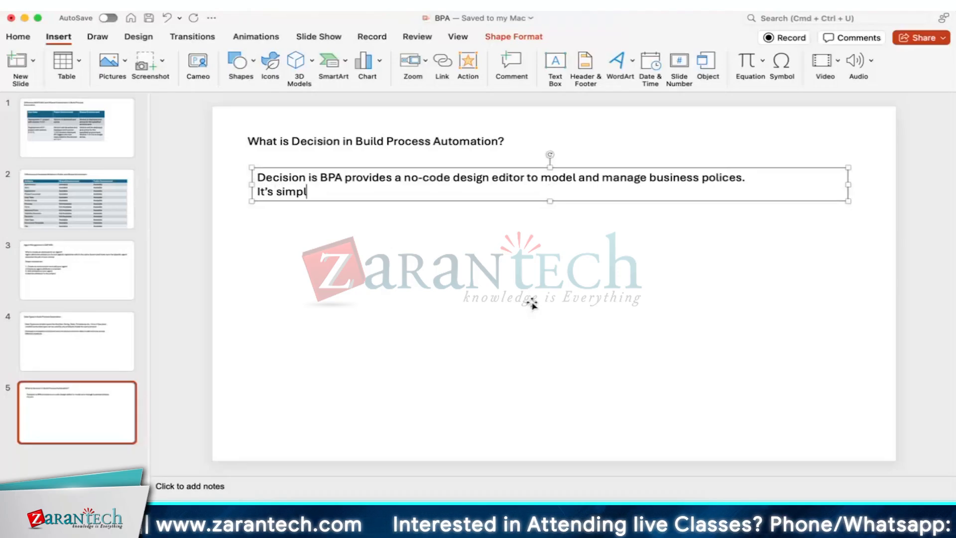
text(ify)
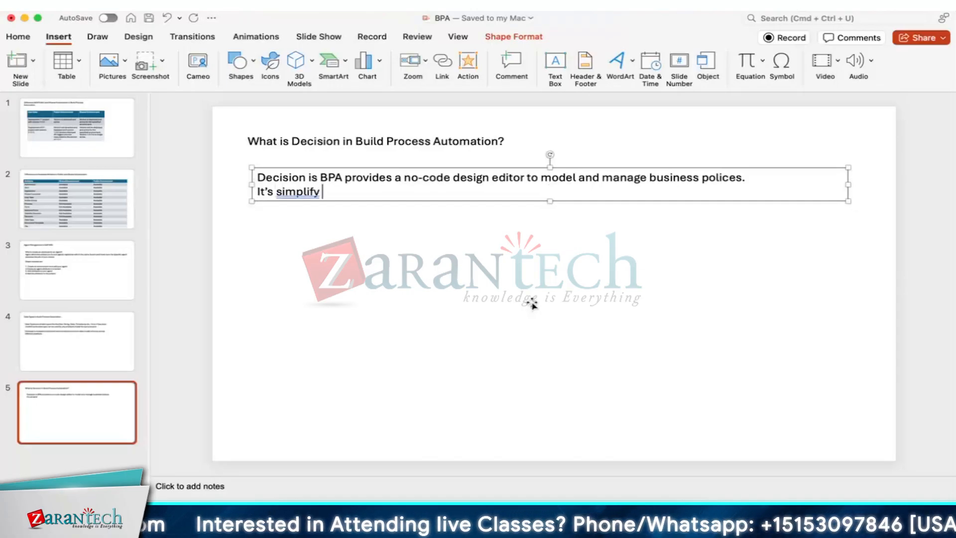
key(BackSpace)
key(BackSpace)
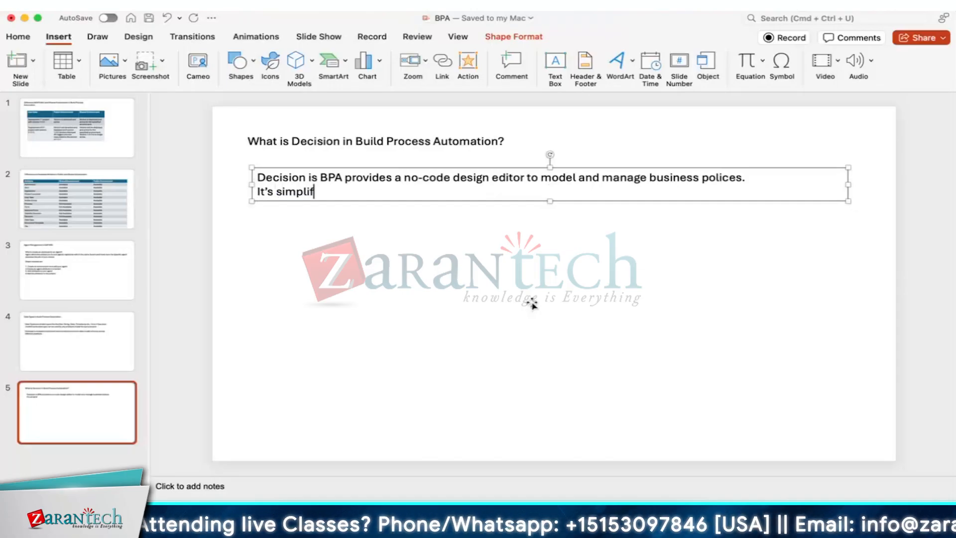
text(ied)
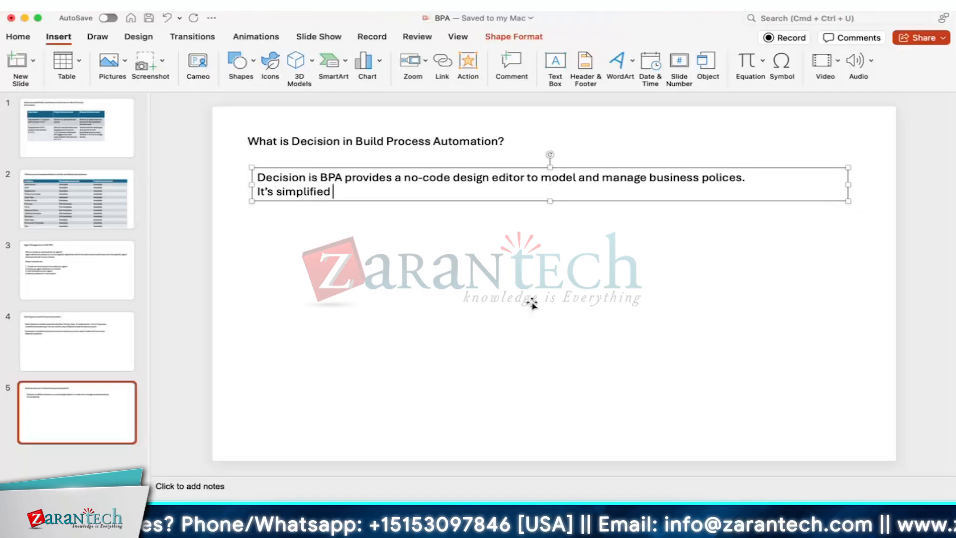
text( the )
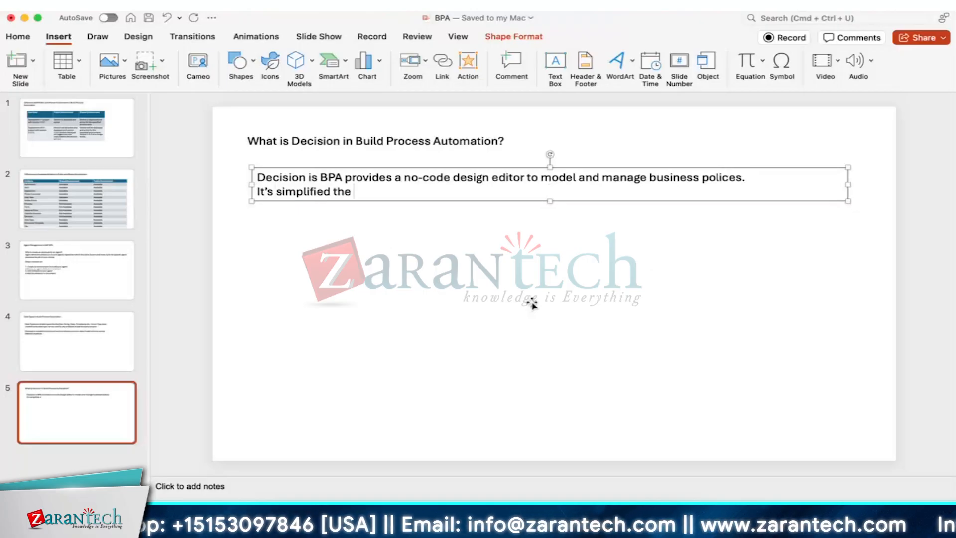
text(way t)
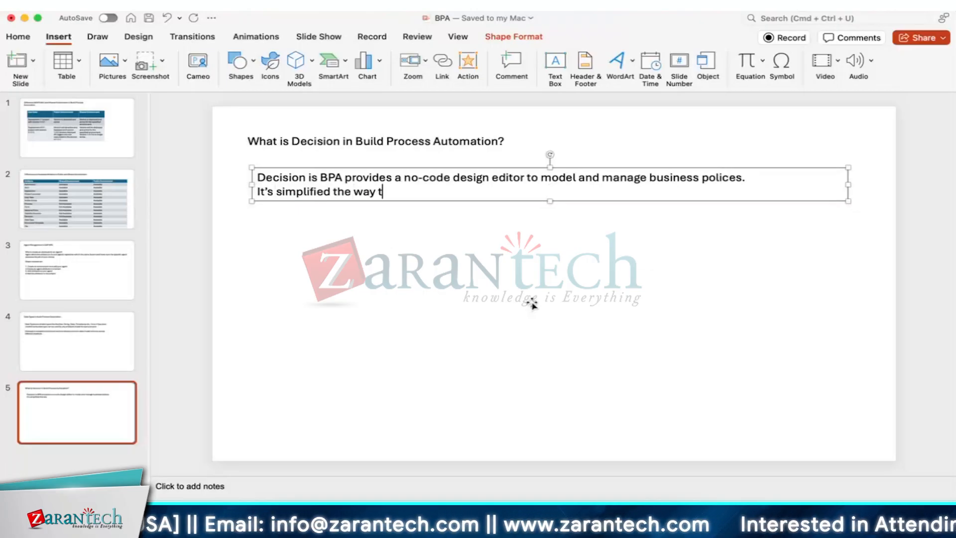
text(o deve)
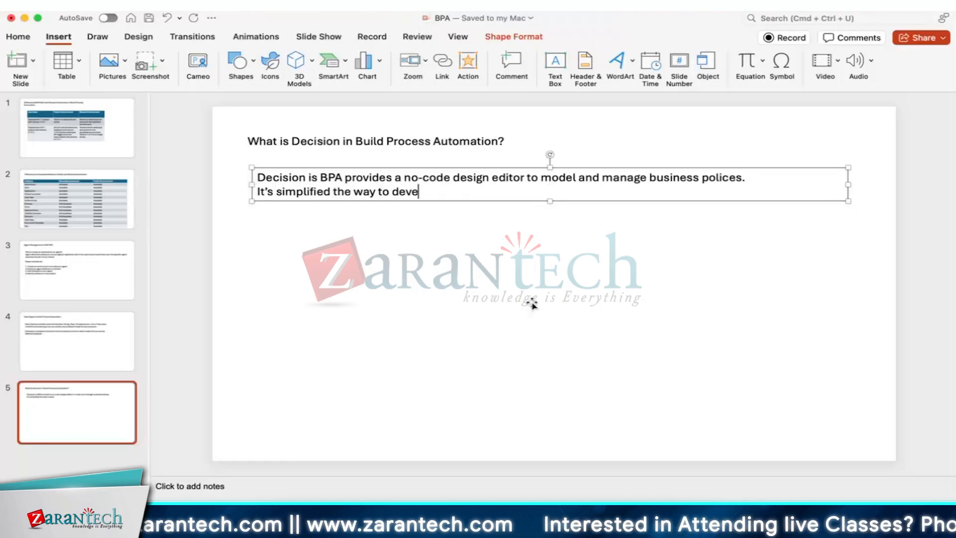
text(lop)
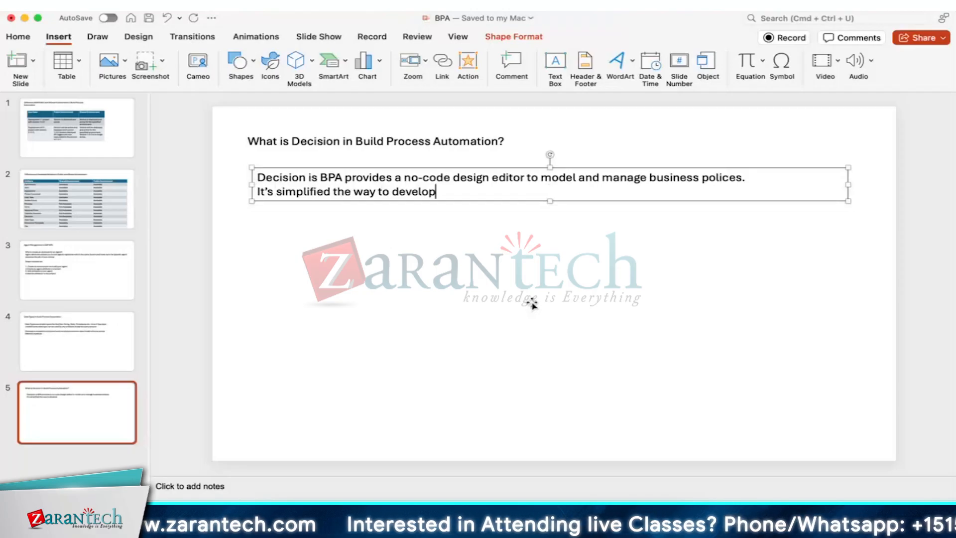
text( and ma)
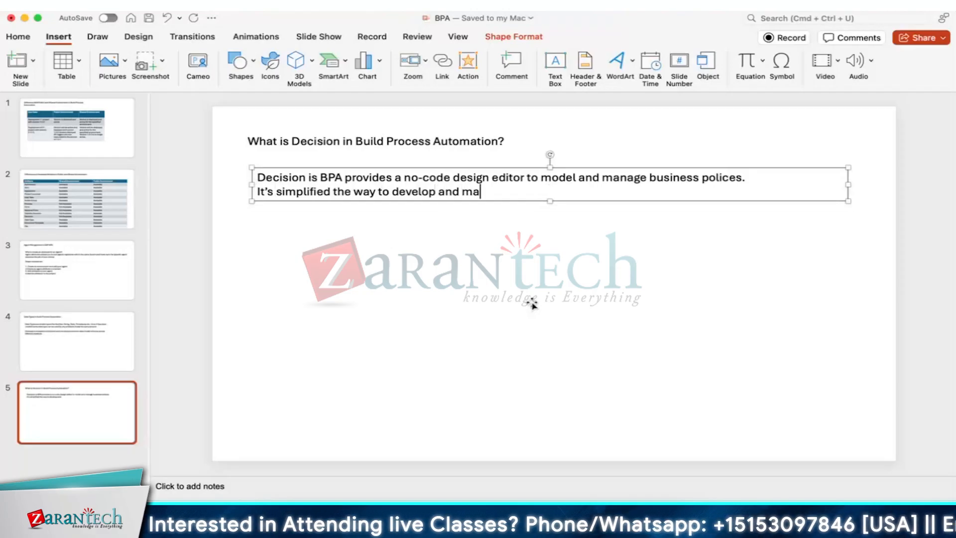
text(nage )
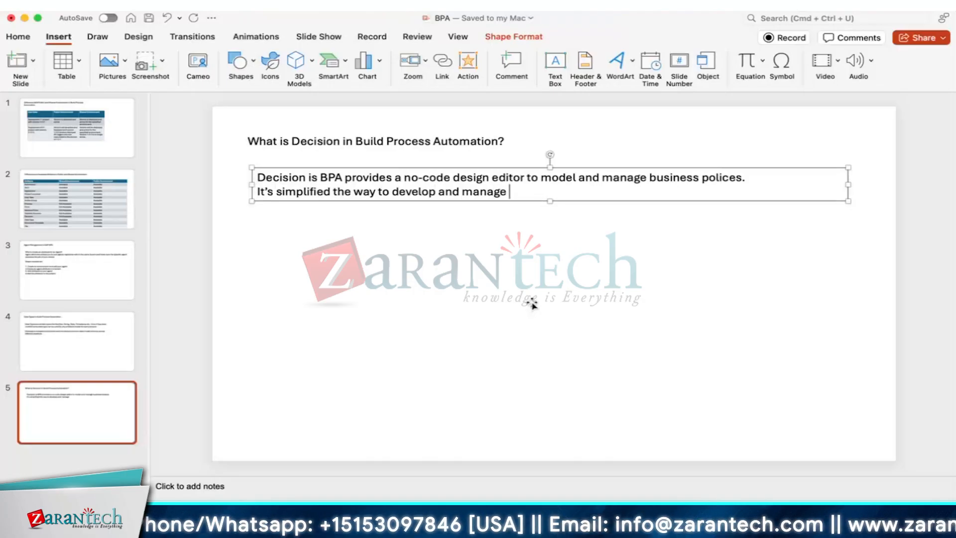
text(bus)
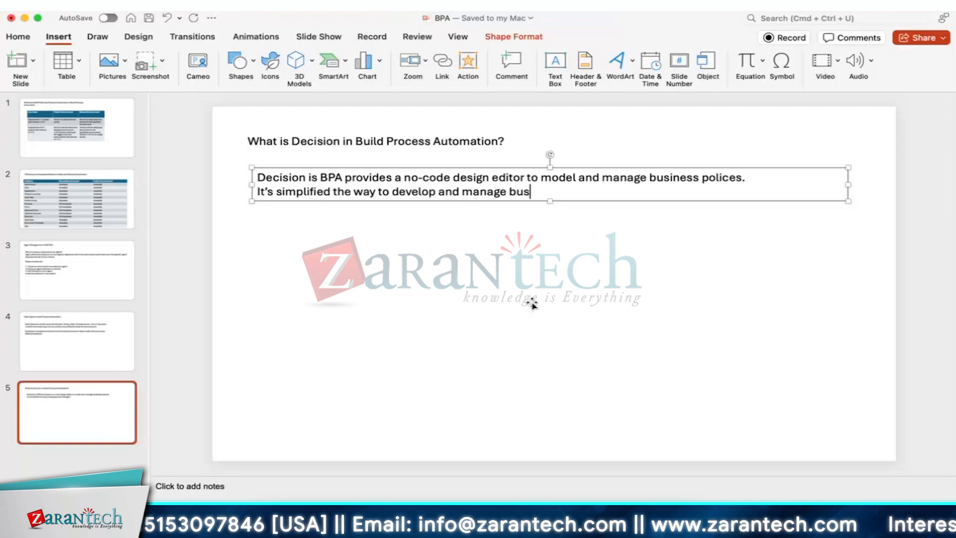
text(iness r)
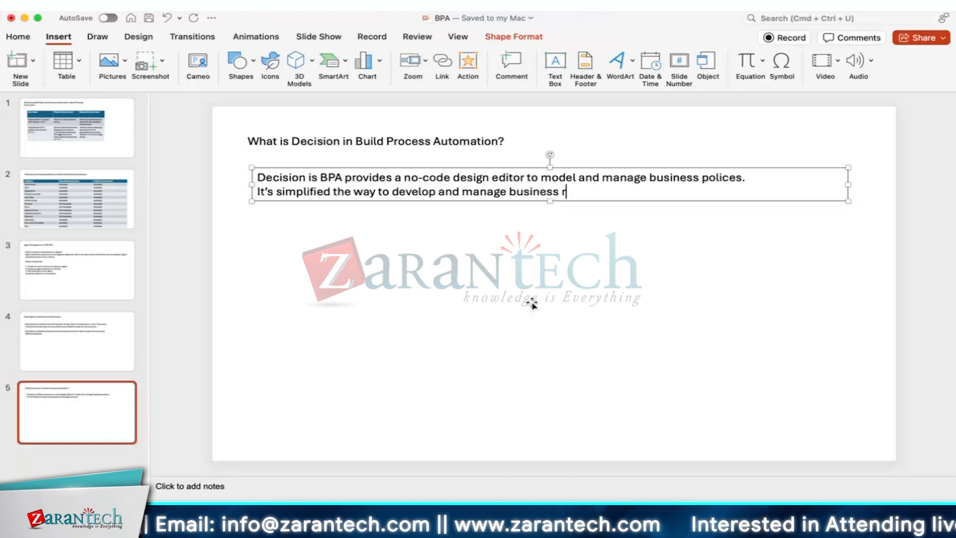
text(ules )
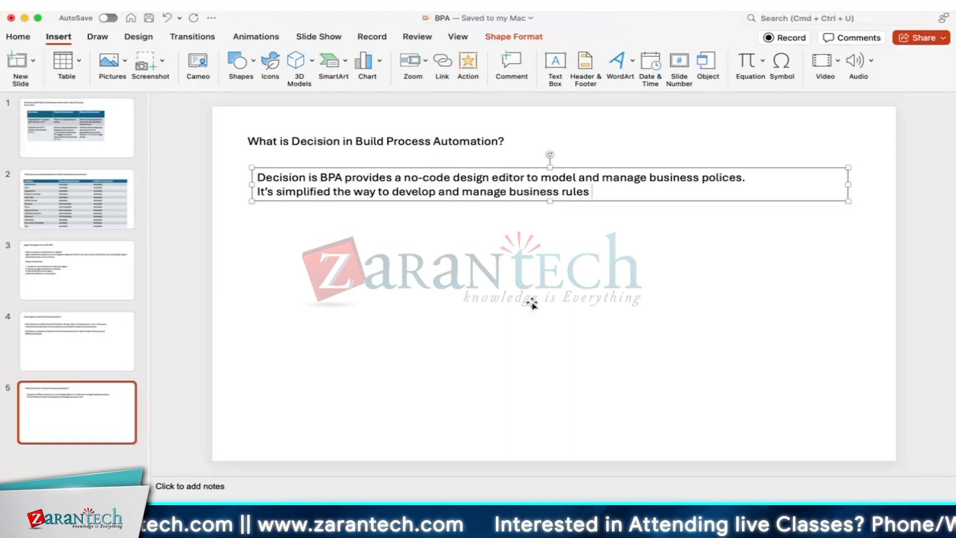
text(such)
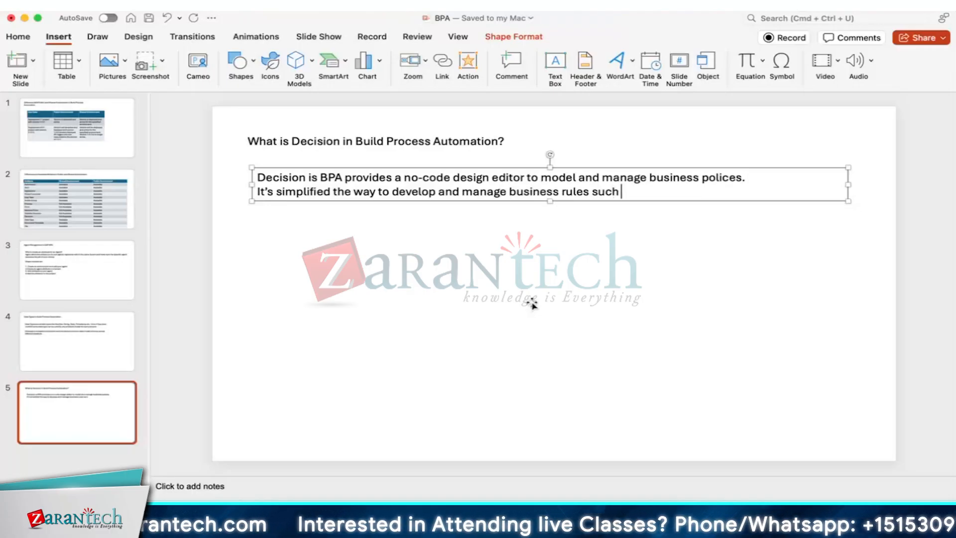
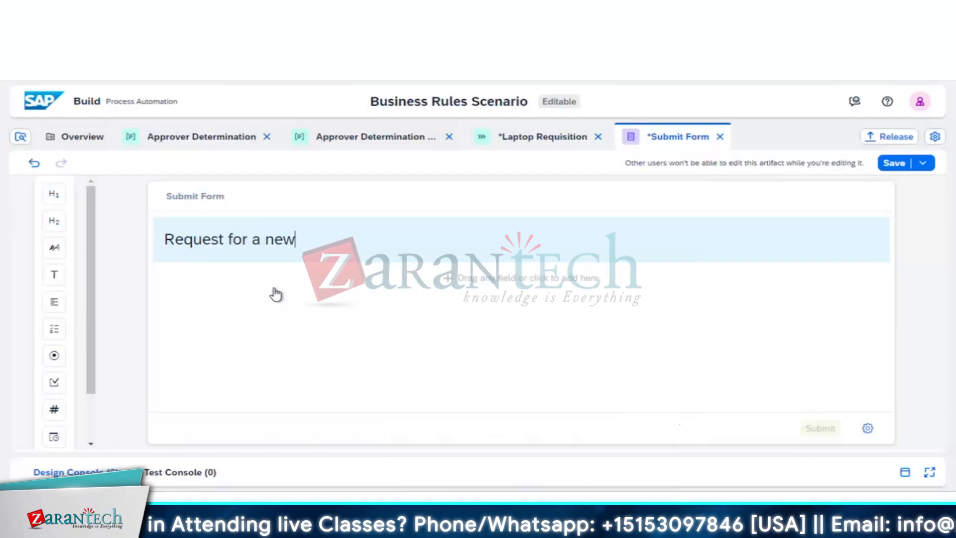
In SAP Build's Submit Form, complete the heading so it reads "Request for a new/replace laptop".
text(/)
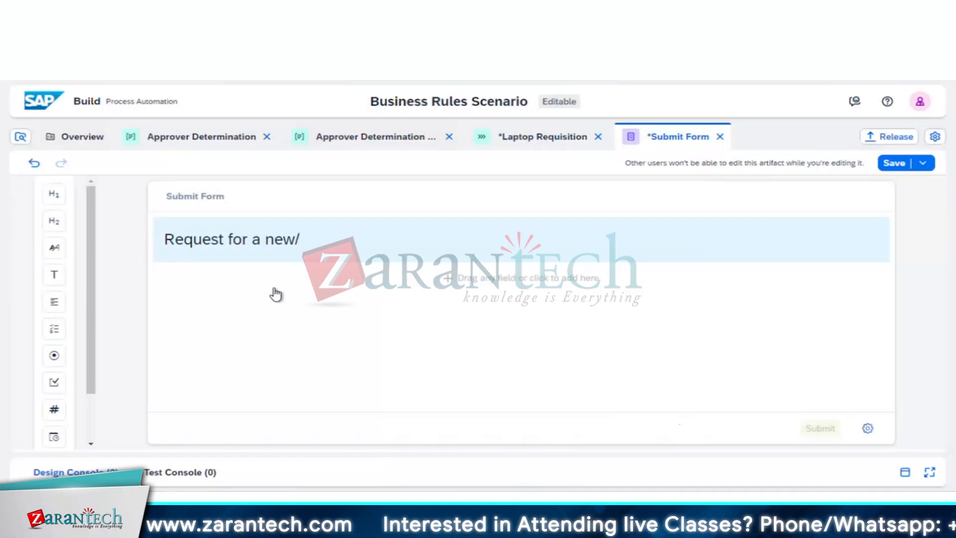
text(repl)
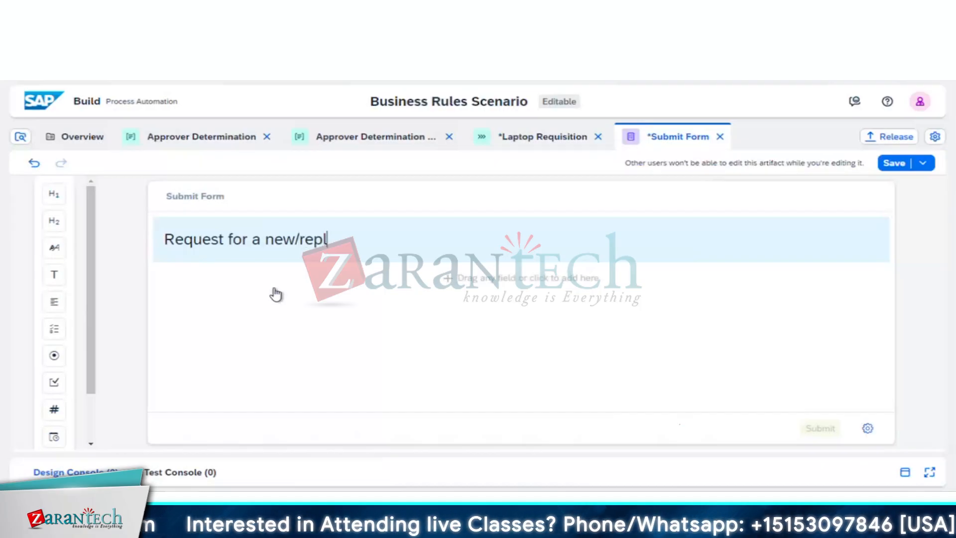
text(ace)
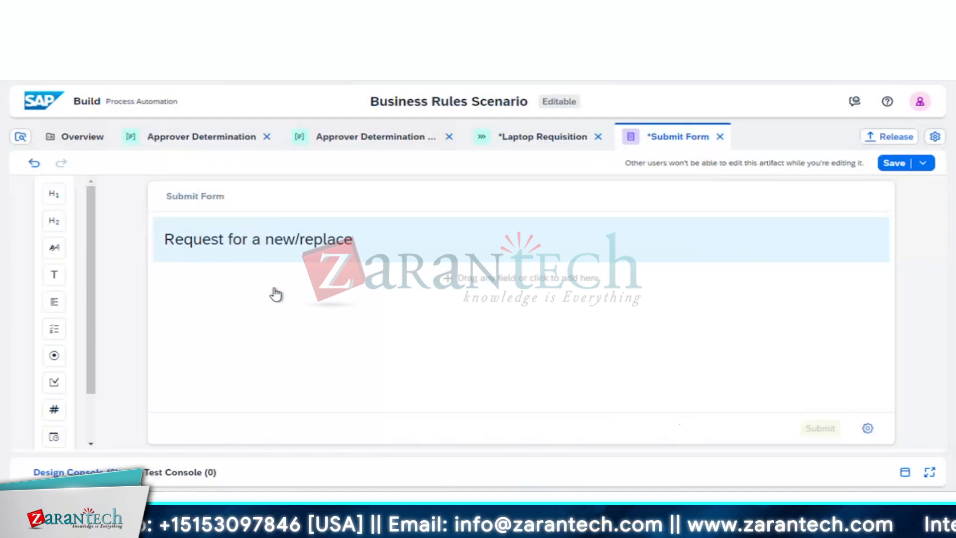
text(la)
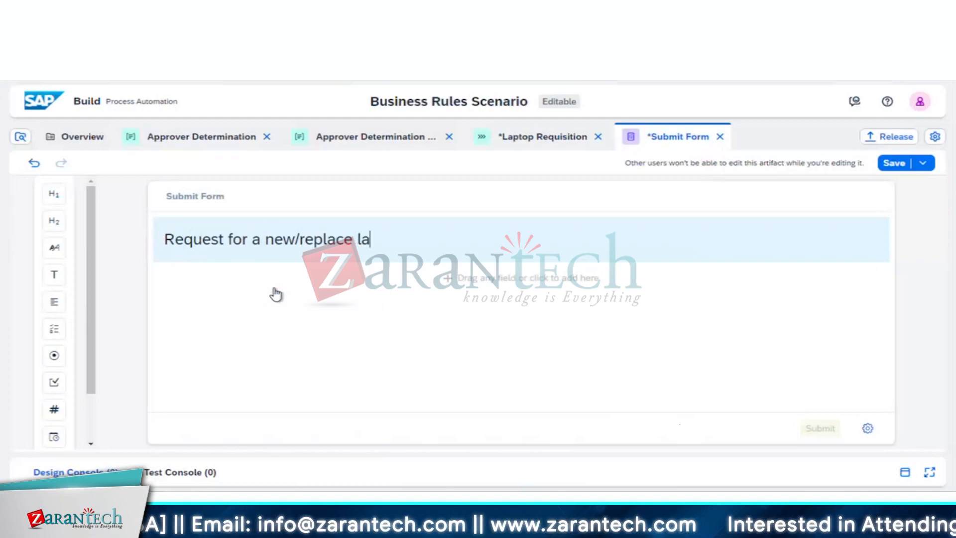
text(ptop)
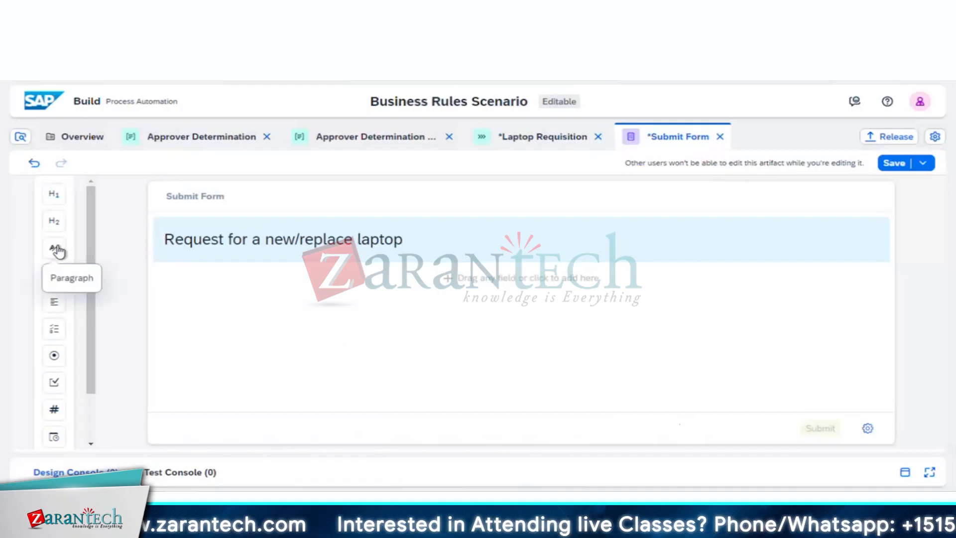
Add a text input field below the form heading and label it "Employee ID".
click(57, 278)
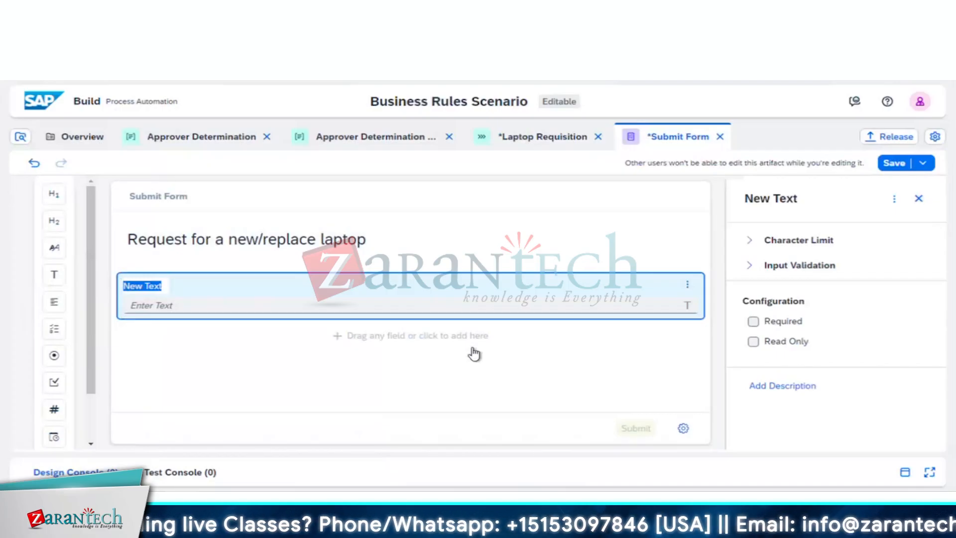
text(Emp)
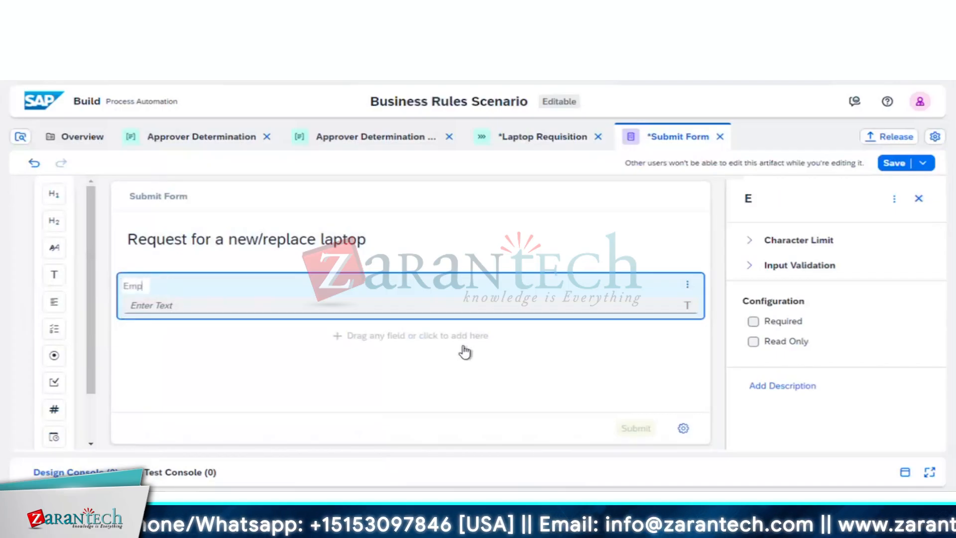
text(loyee I)
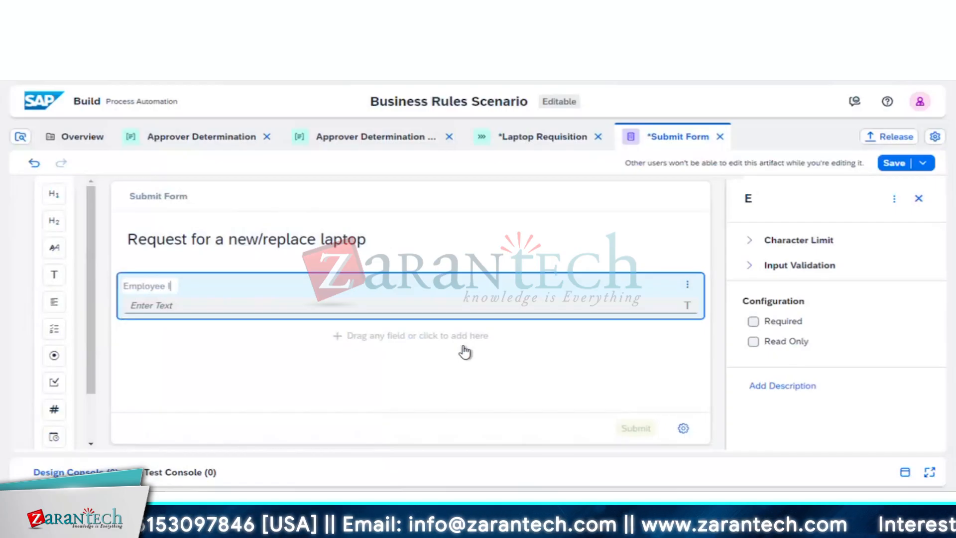
text(D)
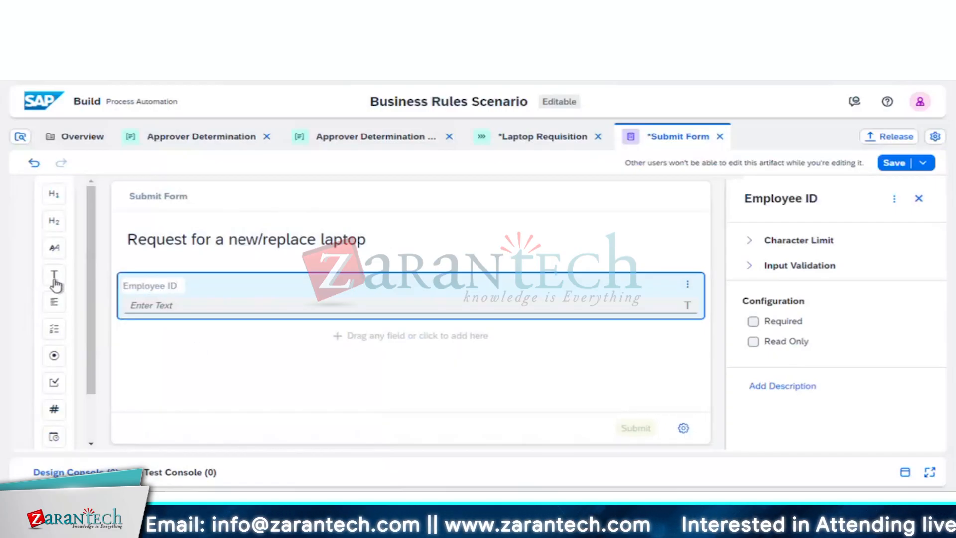
Add a second text input field below Employee ID and label it "Department".
click(55, 282)
key(BackSpace)
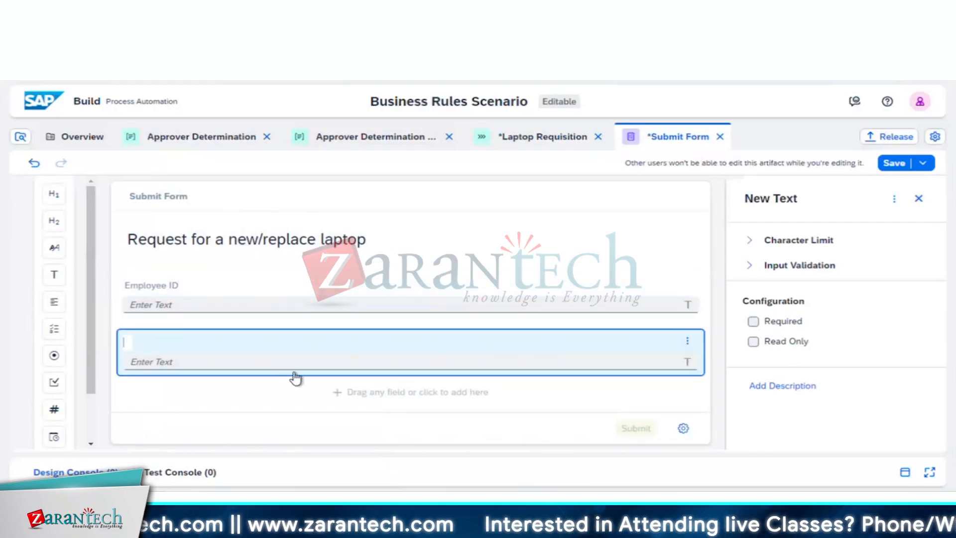
text(Depart)
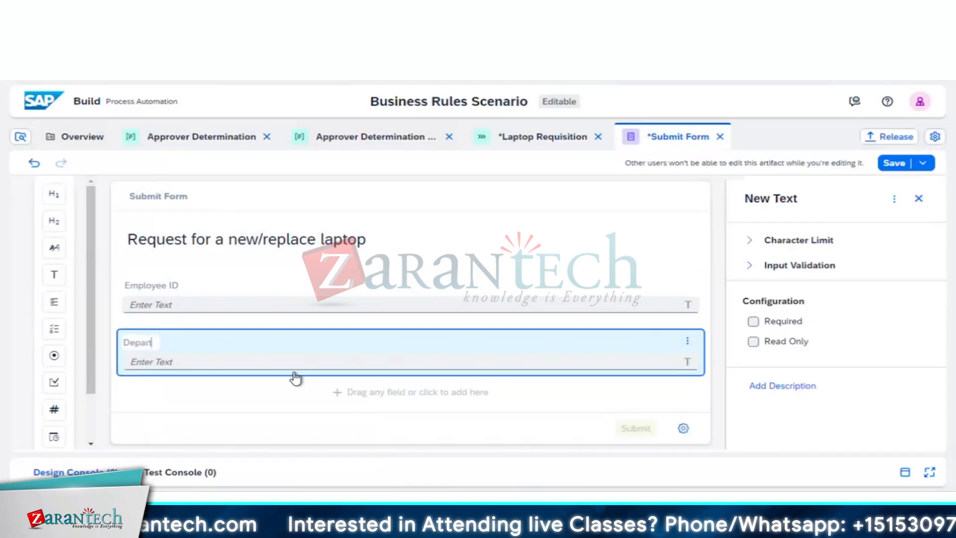
text(m)
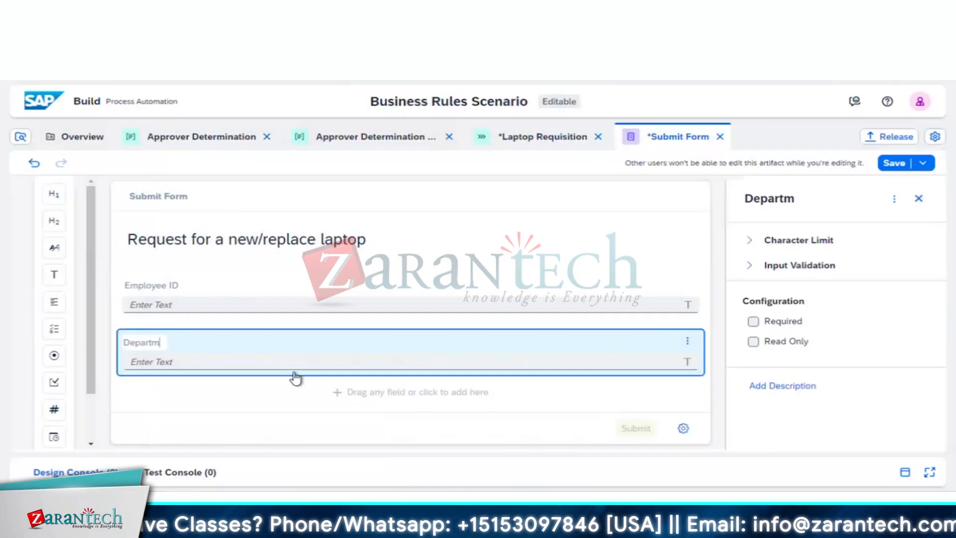
text(ent)
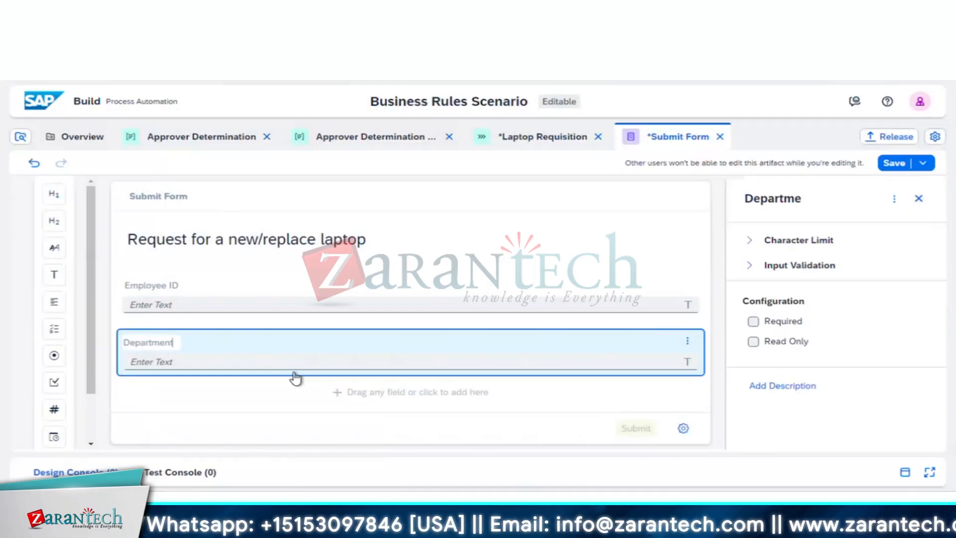
click(312, 402)
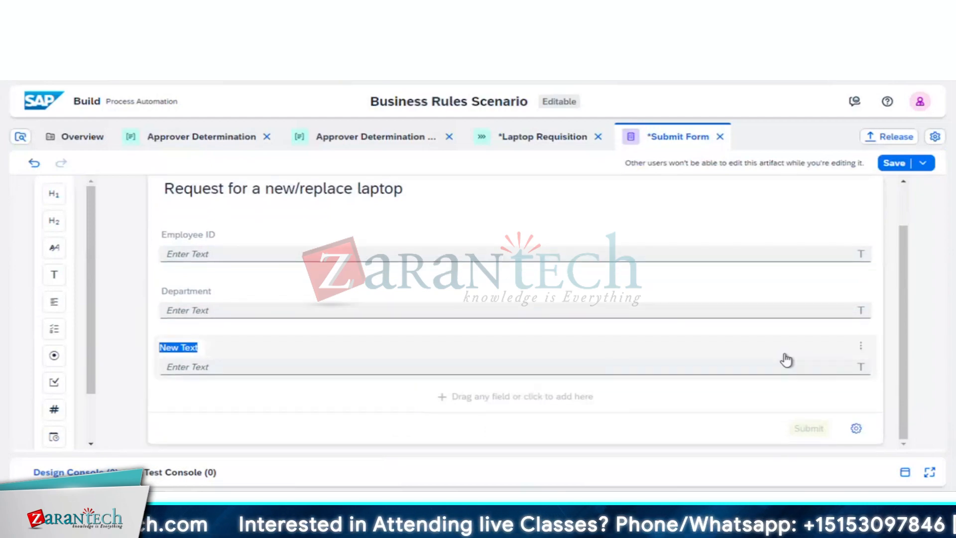
click(867, 351)
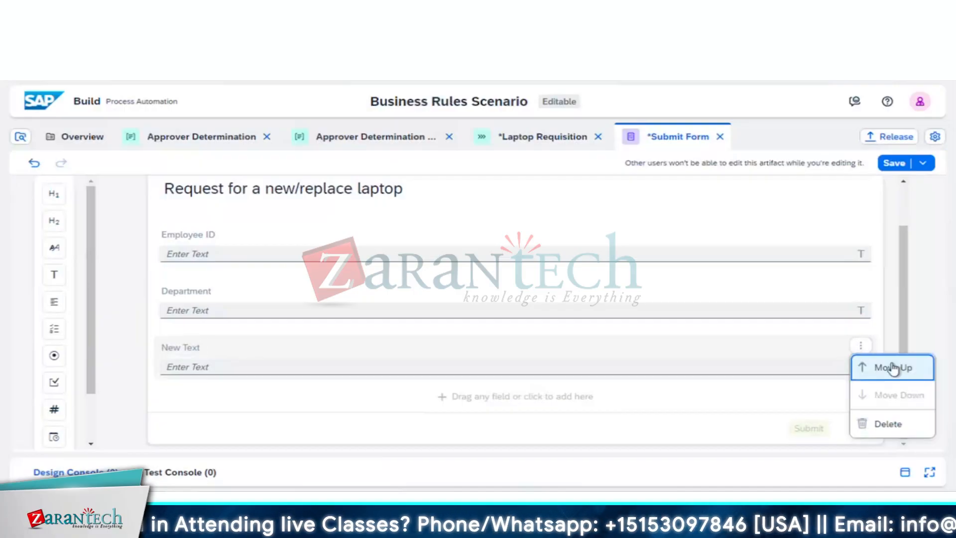
click(888, 423)
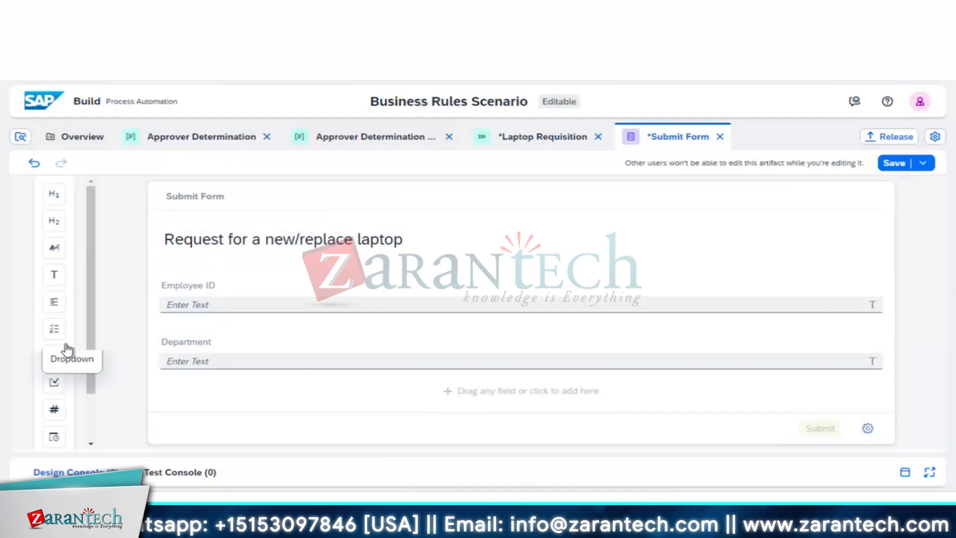
Add a number field below Department in the form and label it "Cost".
click(55, 409)
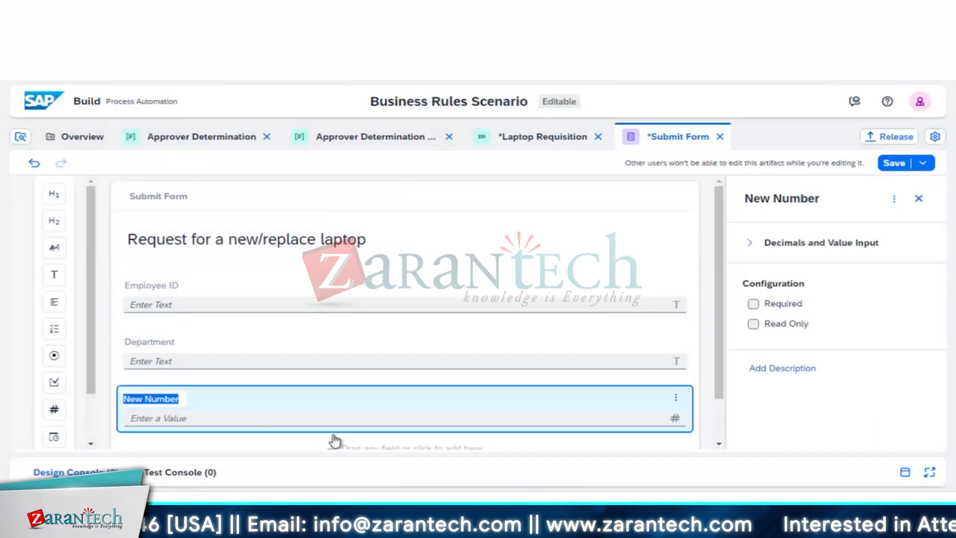
text(Co)
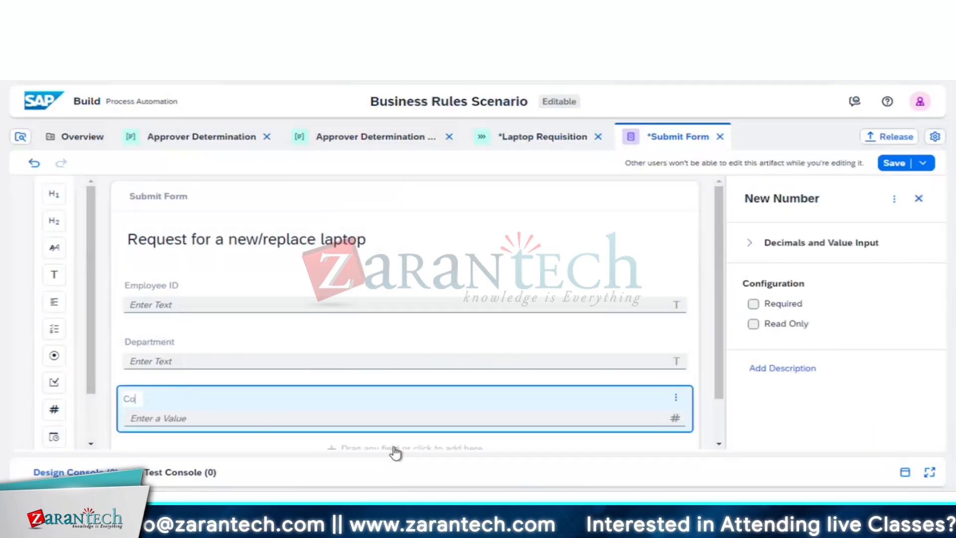
text(st)
scroll(493, 398, down, 2)
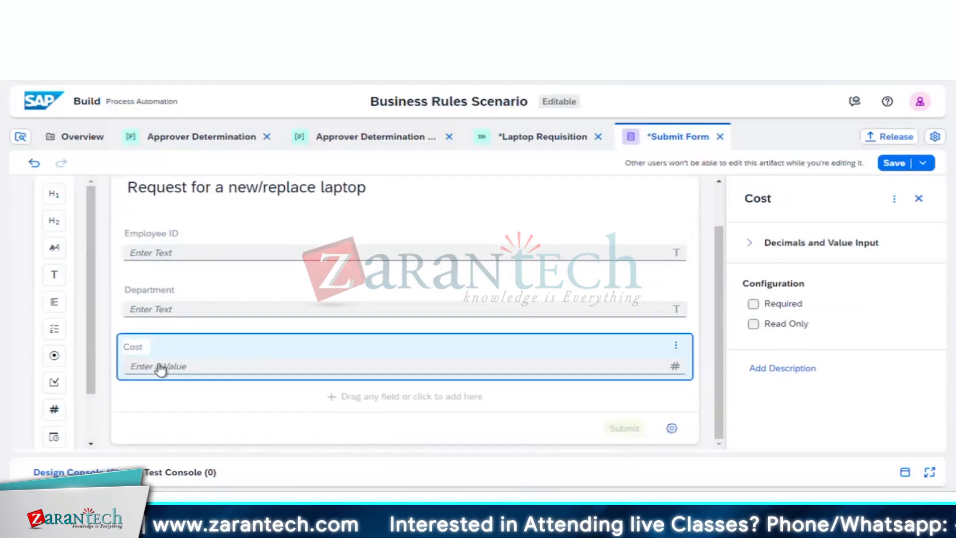
Add a text input field below Cost and label it "Designation".
click(55, 277)
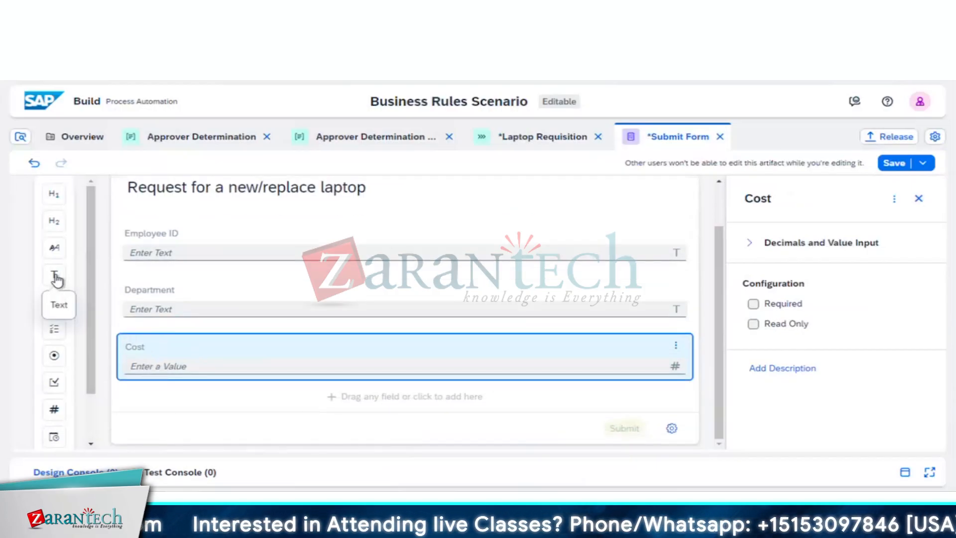
key(BackSpace)
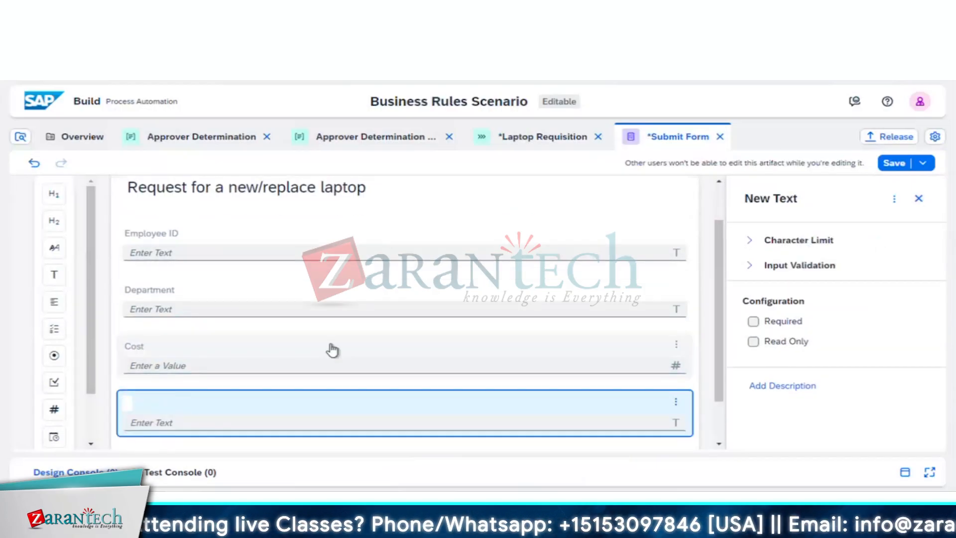
text(Design)
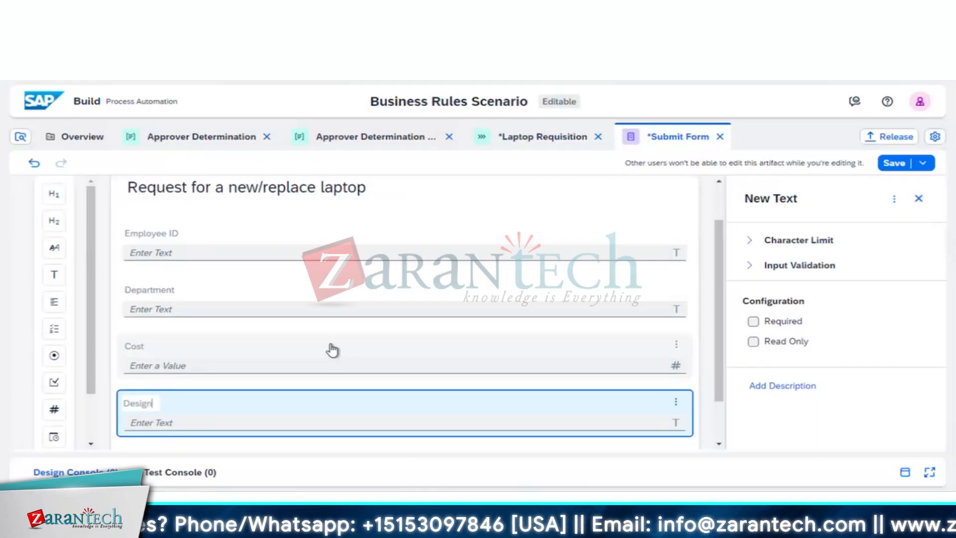
text(ation)
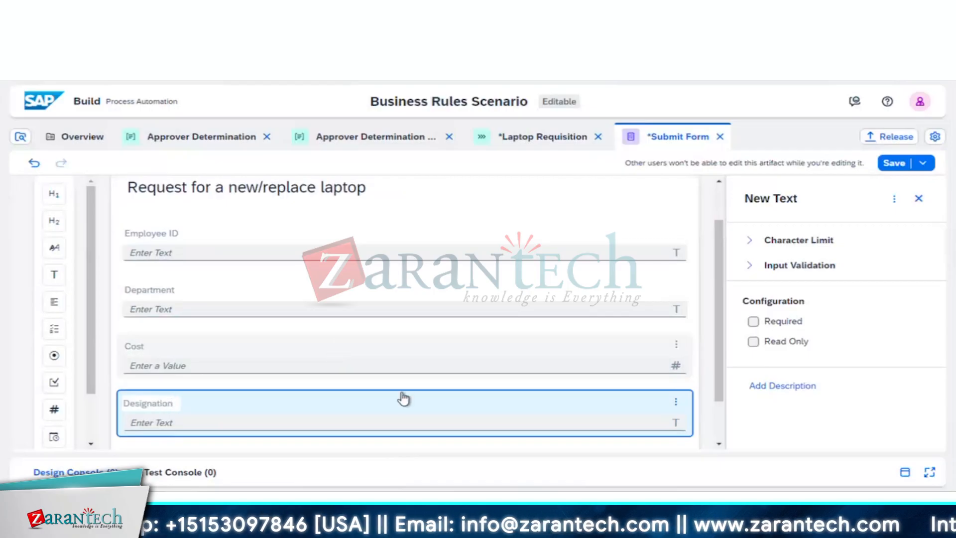
scroll(389, 400, down, 2)
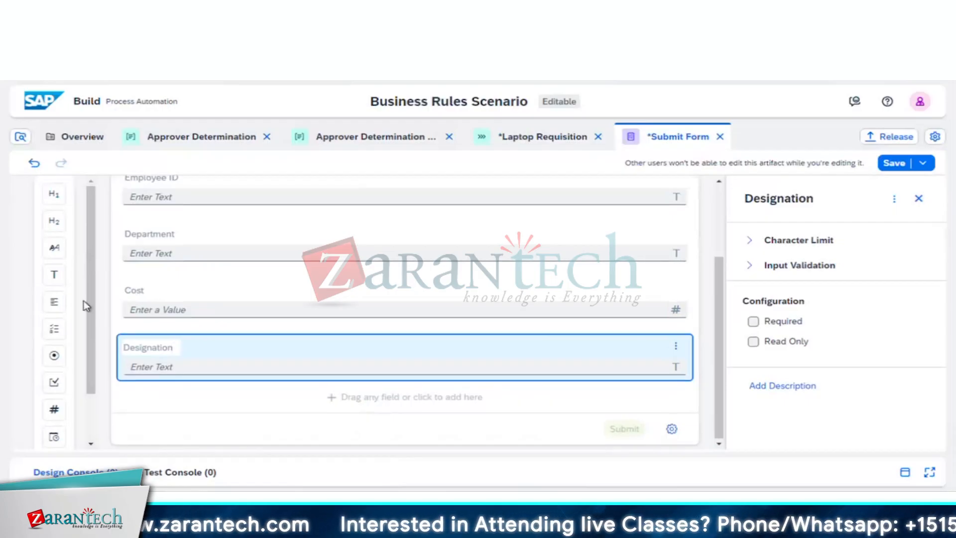
Add a text input field below Designation and label it "Laptop Make".
click(55, 278)
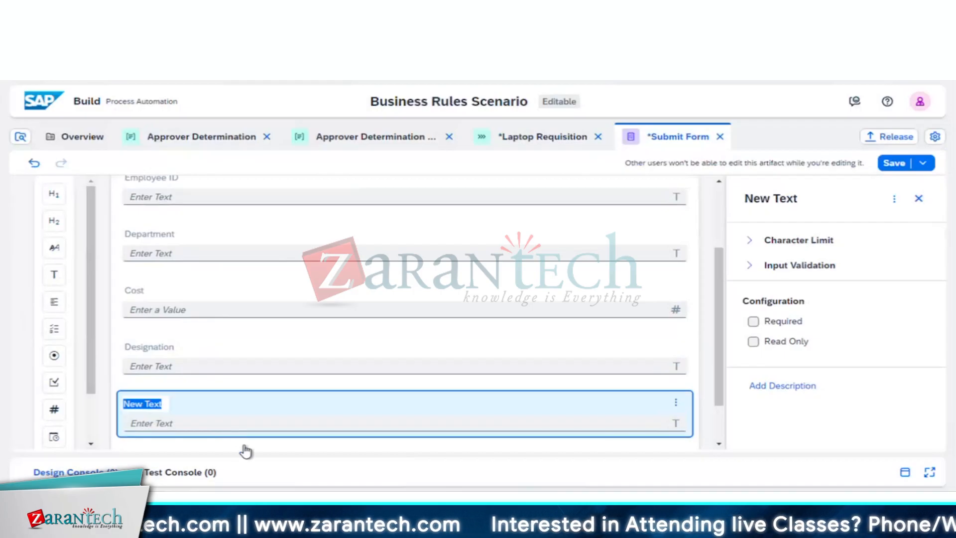
key(BackSpace)
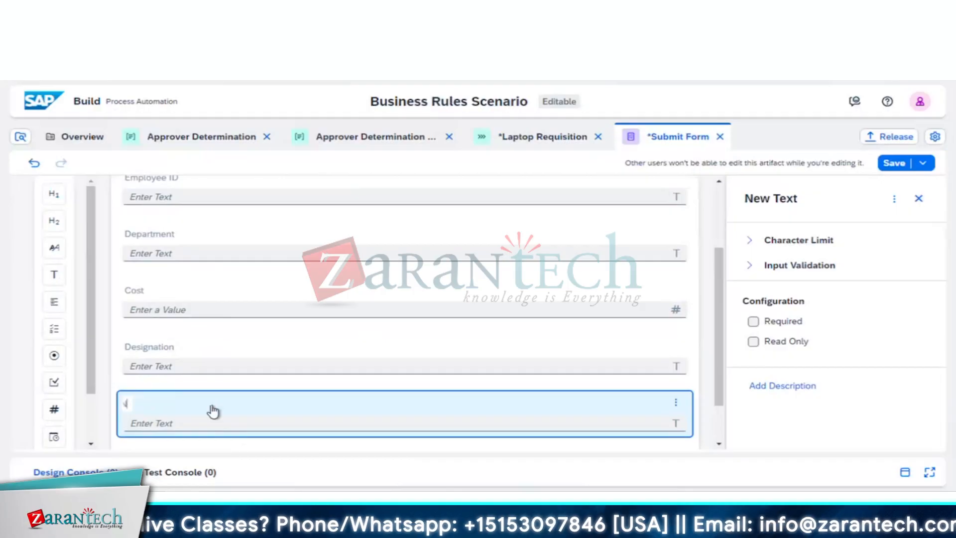
key(BackSpace)
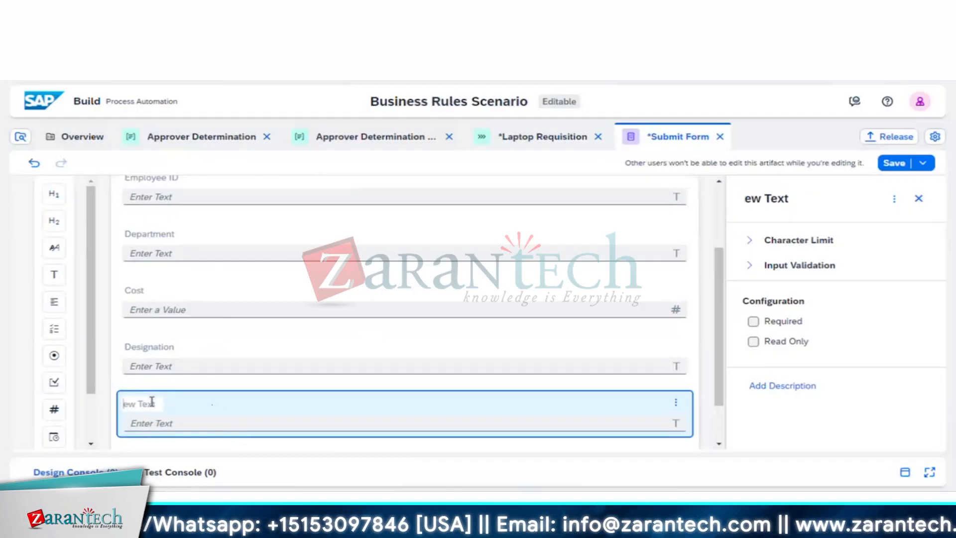
click(156, 403)
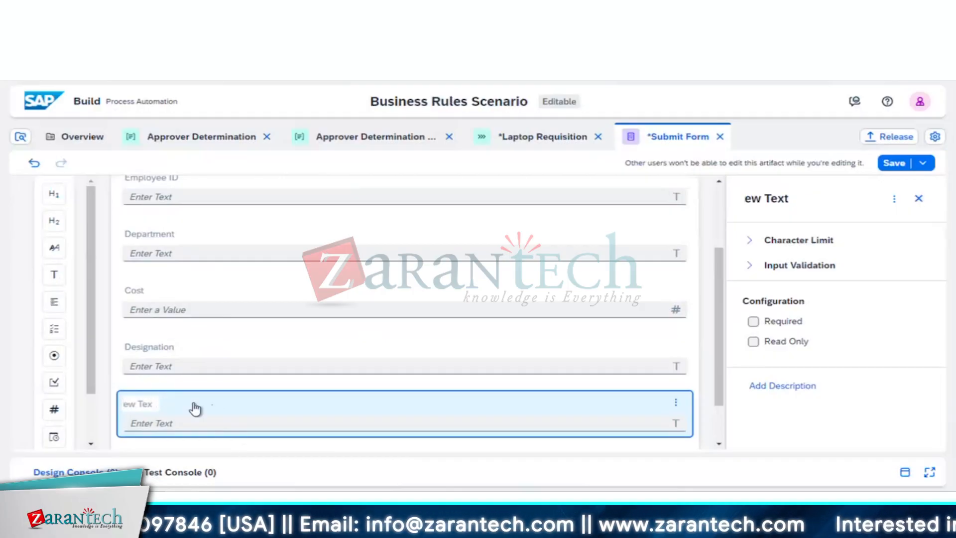
key(BackSpace)
key(BackSpace)
key(BackSpace)
key(BackSpace)
key(BackSpace)
key(BackSpace)
key(BackSpace)
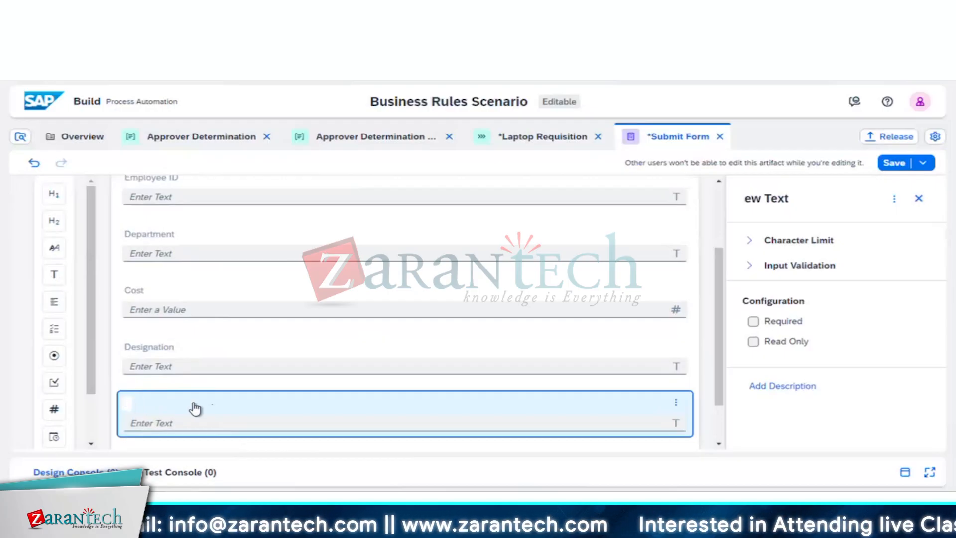
text(La)
key(BackSpace)
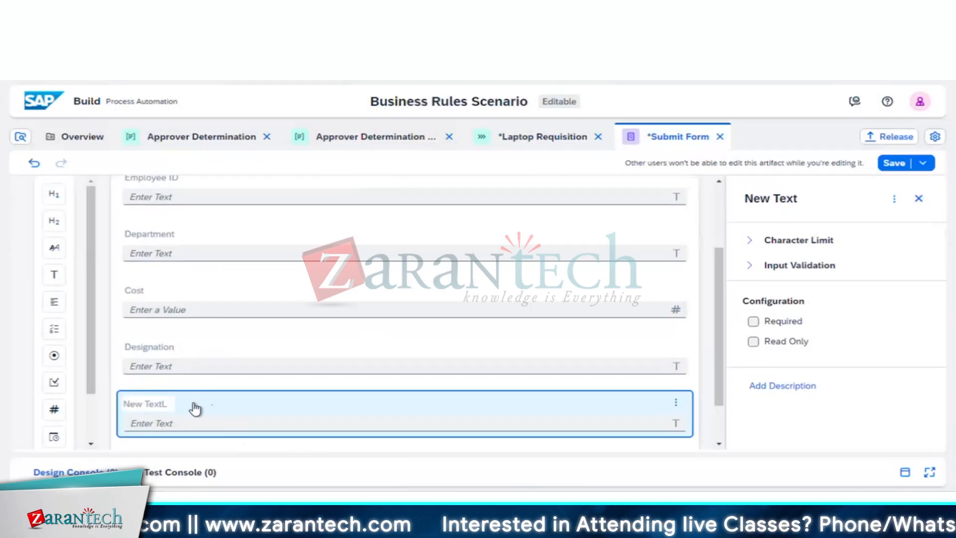
key(BackSpace)
key(BackSpace)
key(BackSpace)
key(BackSpace)
key(BackSpace)
key(BackSpace)
key(BackSpace)
key(BackSpace)
key(BackSpace)
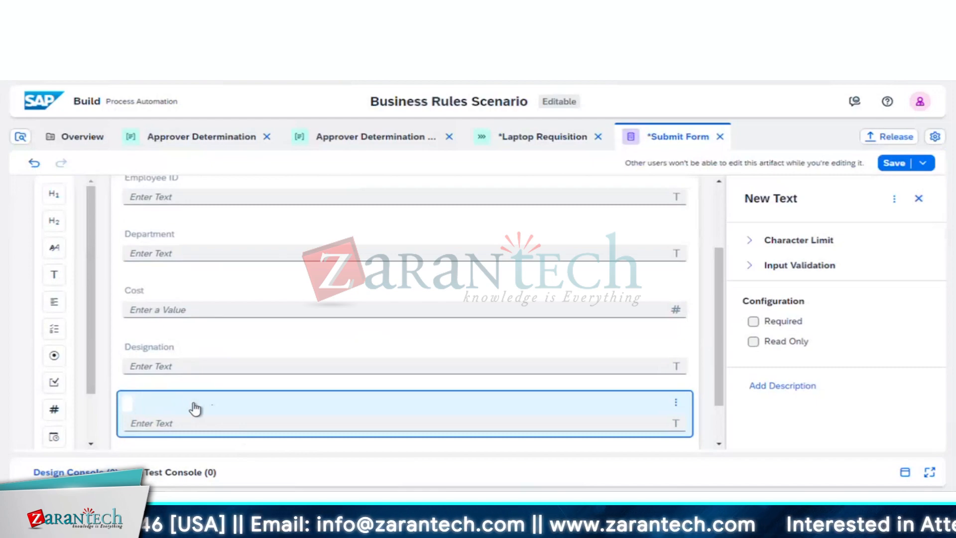
text(La)
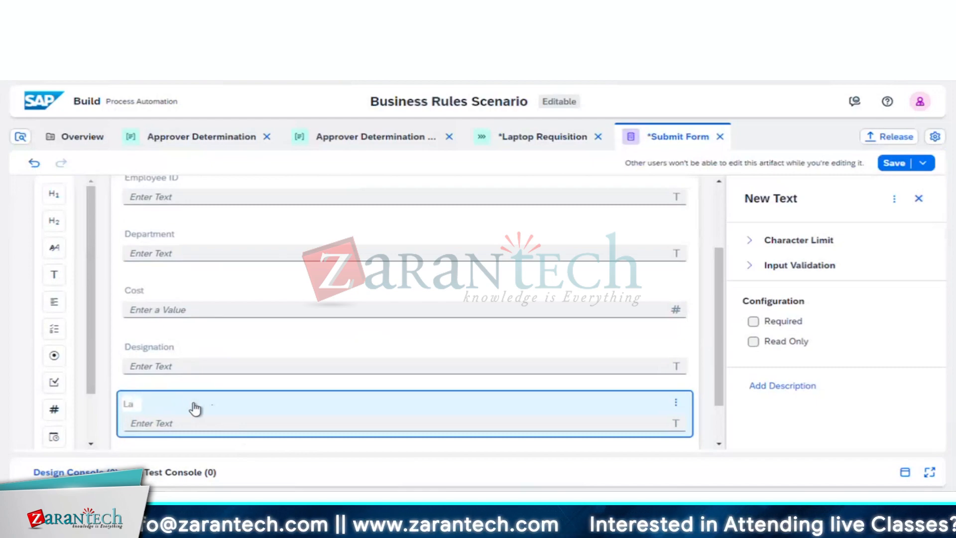
text(ptop)
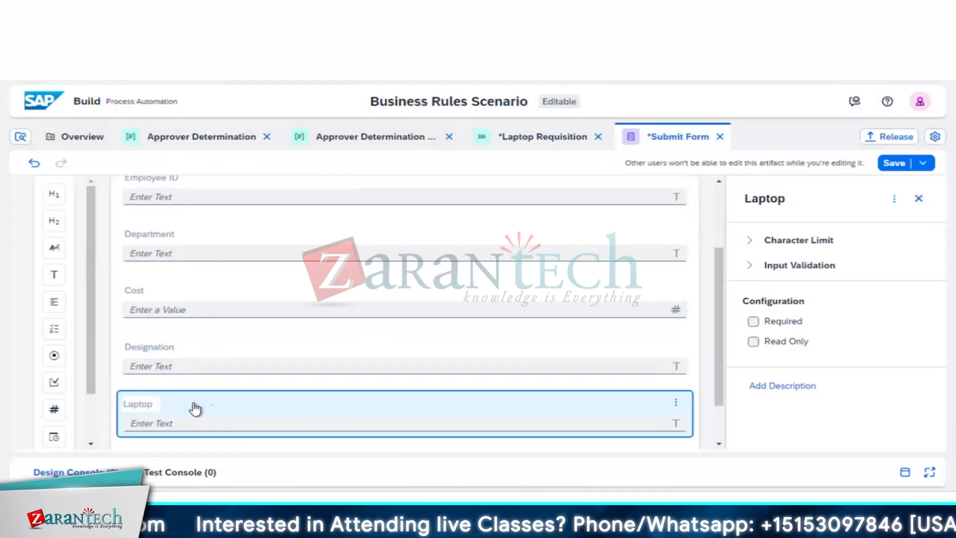
text( Make)
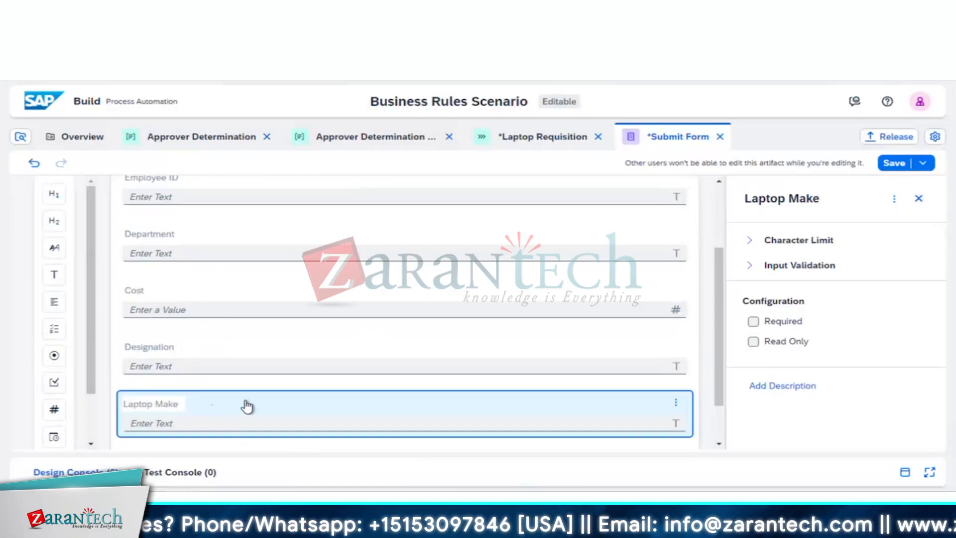
Delete the unlabelled extra text field and the Laptop Make text field from the end of the form.
click(263, 450)
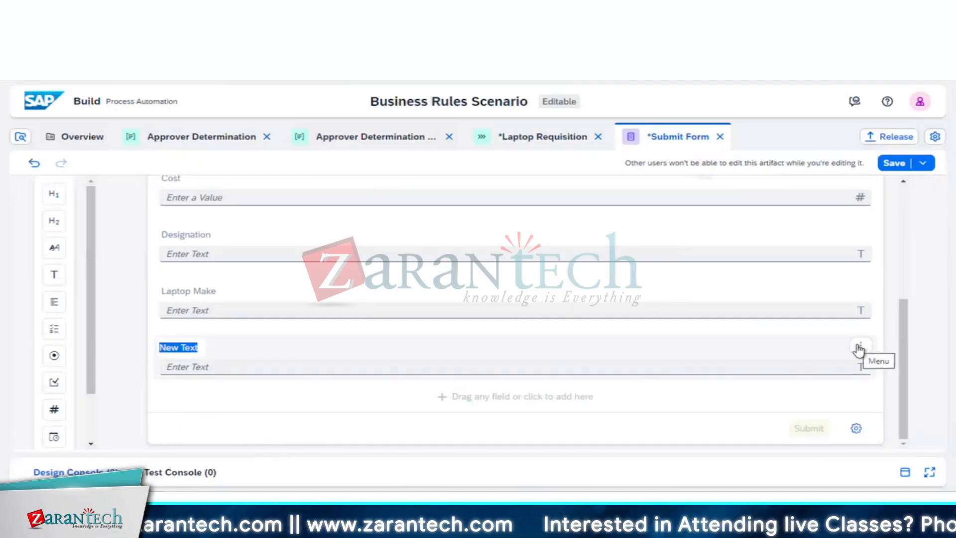
click(860, 347)
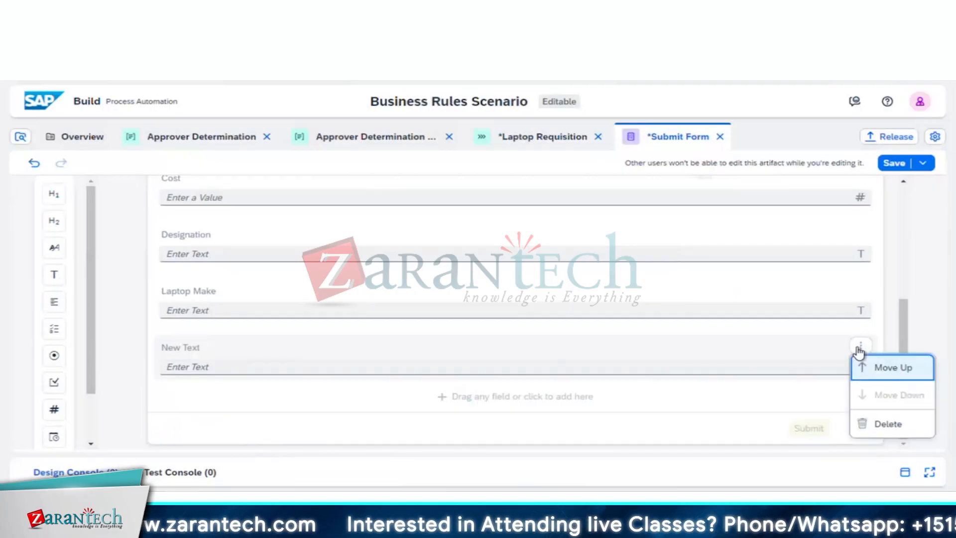
click(889, 424)
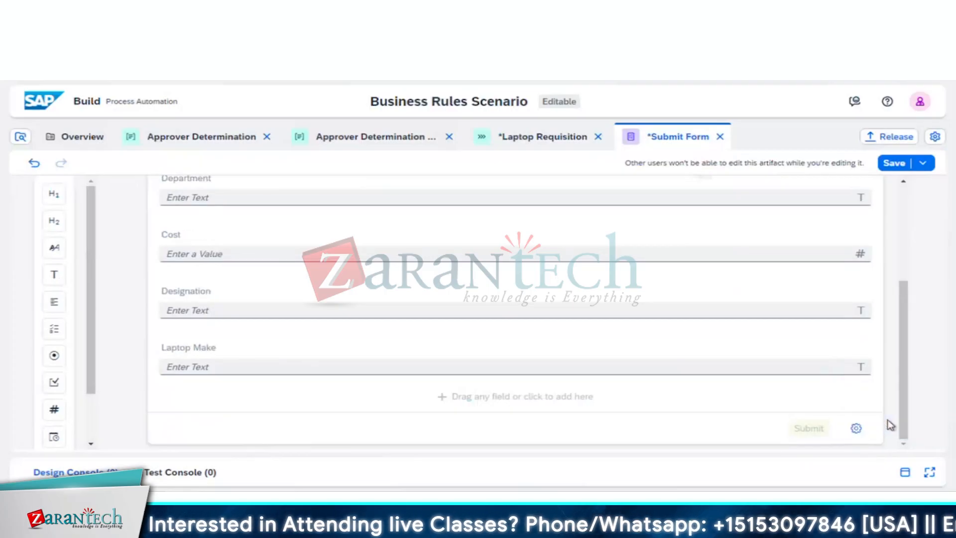
click(862, 352)
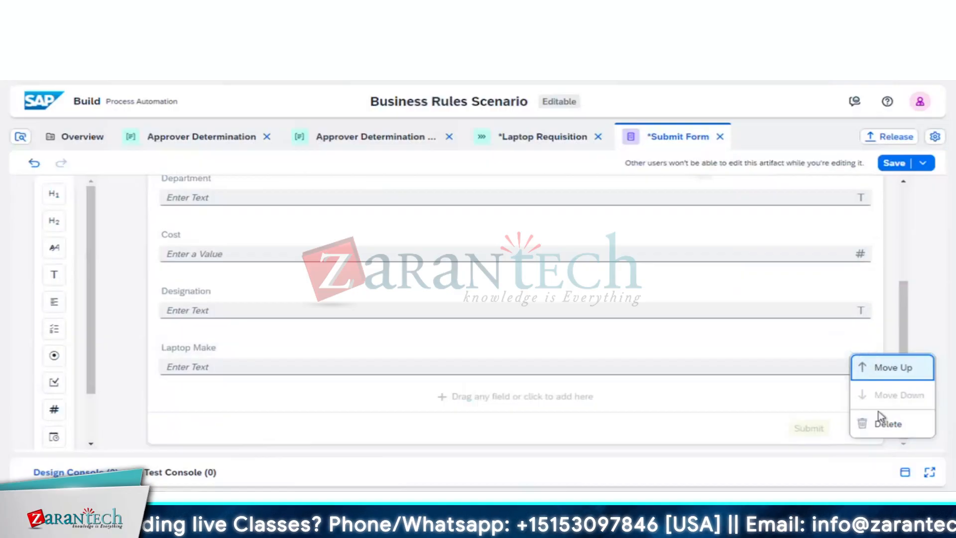
click(886, 424)
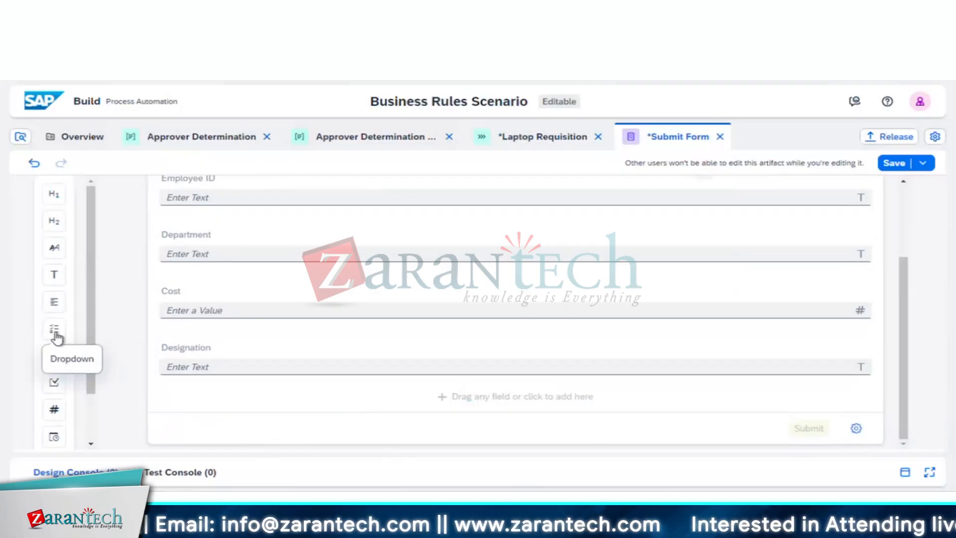
Add a dropdown field below Designation and label it "Laptop Make".
click(54, 331)
key(BackSpace)
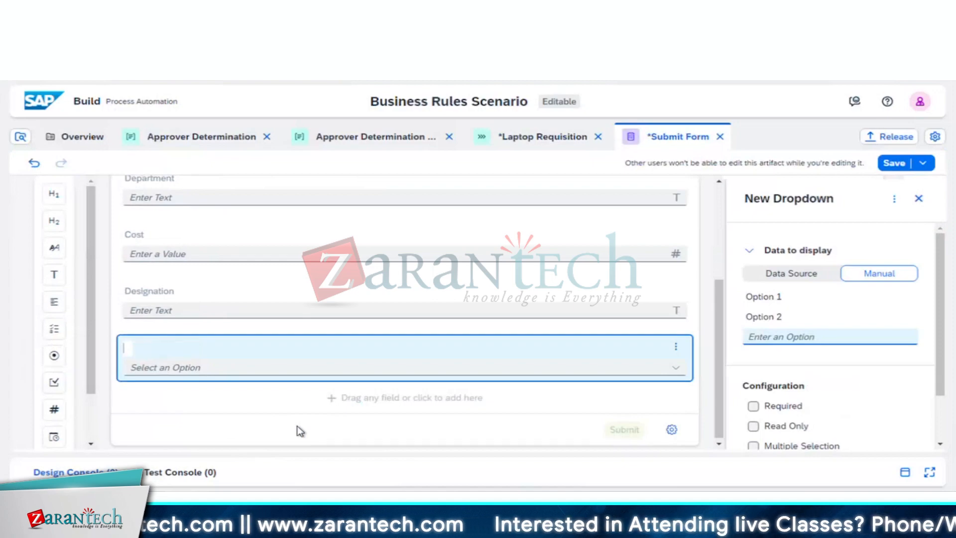
text(Lap)
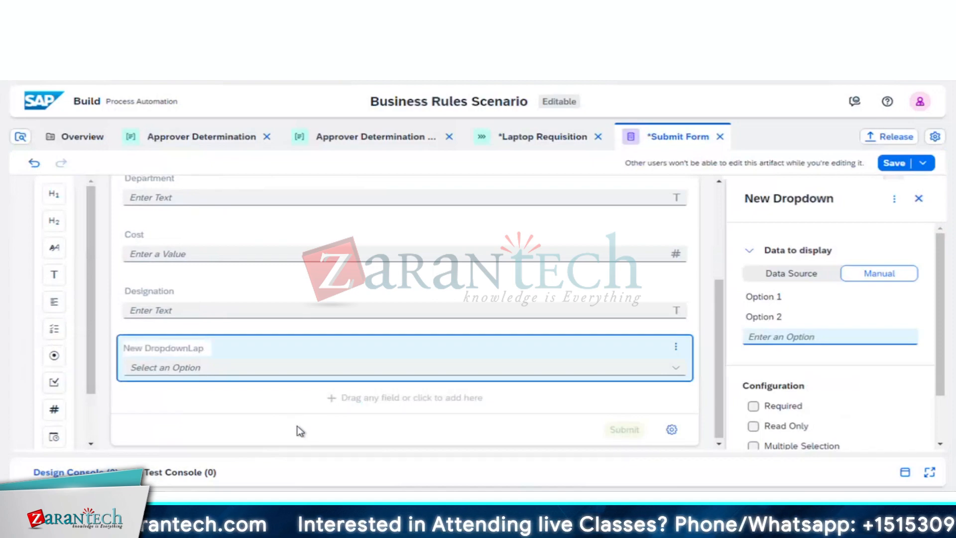
key(BackSpace)
key(BackSpace)
key(BackSpace)
key(BackSpace)
key(BackSpace)
key(BackSpace)
key(BackSpace)
key(BackSpace)
key(BackSpace)
key(BackSpace)
key(BackSpace)
key(BackSpace)
key(BackSpace)
key(BackSpace)
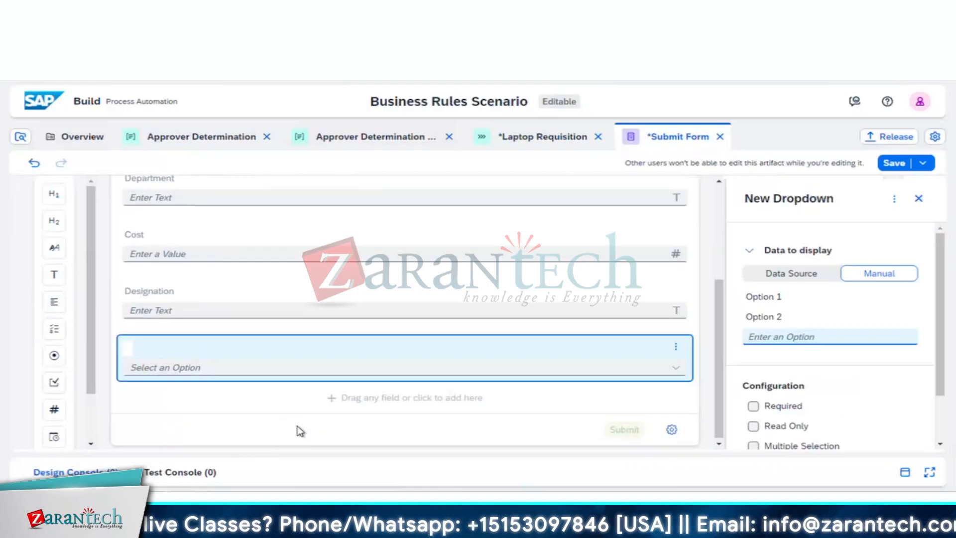
text(Laptop)
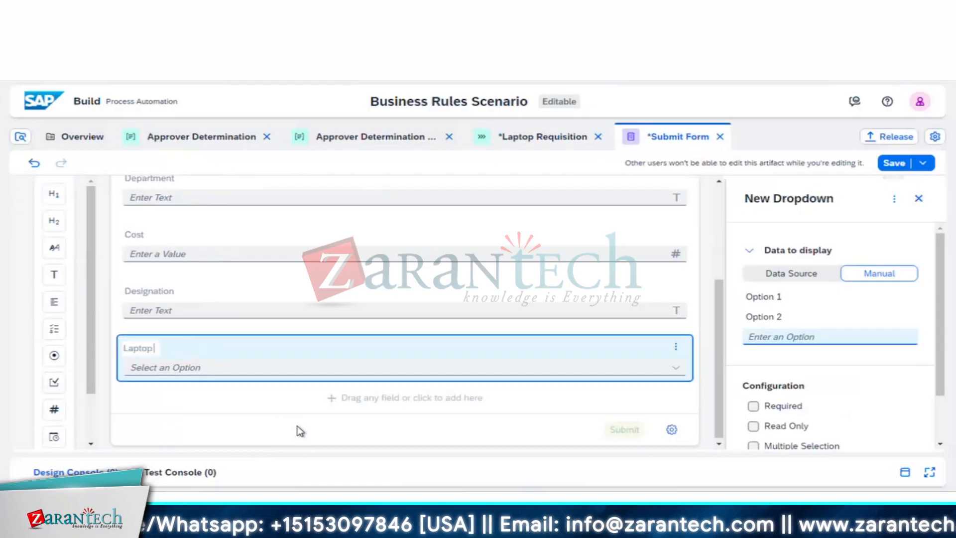
text( Ma)
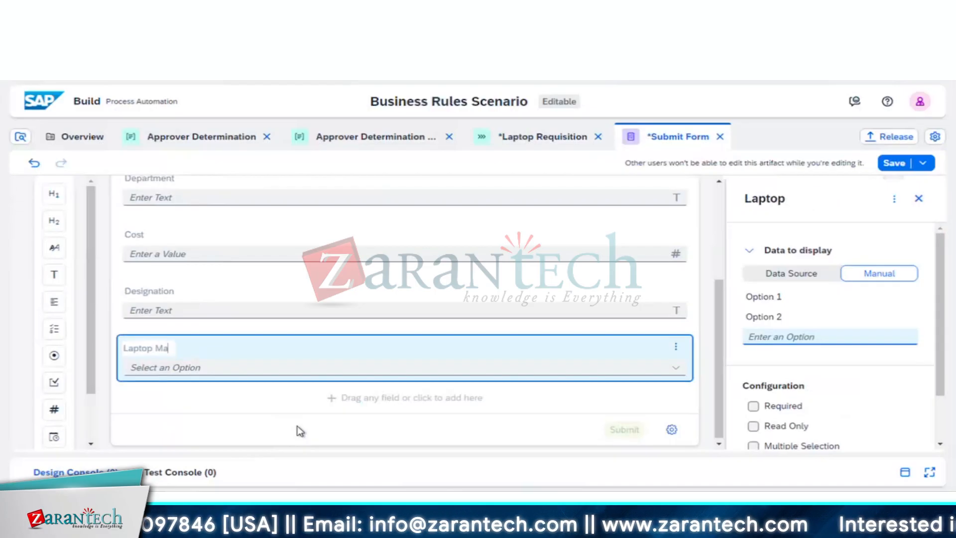
text(ke)
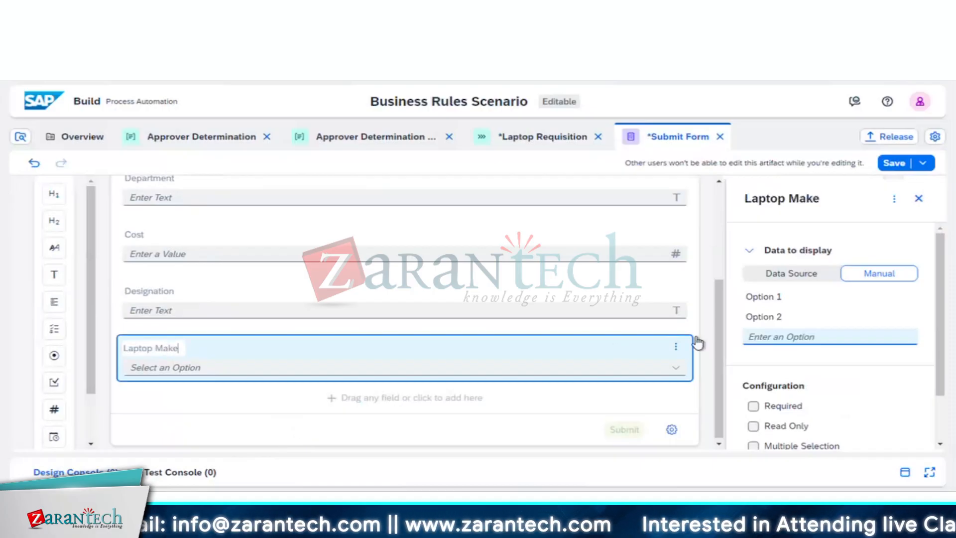
Rename the Laptop Make dropdown's two manual options to "Windows" and "Mac".
click(787, 297)
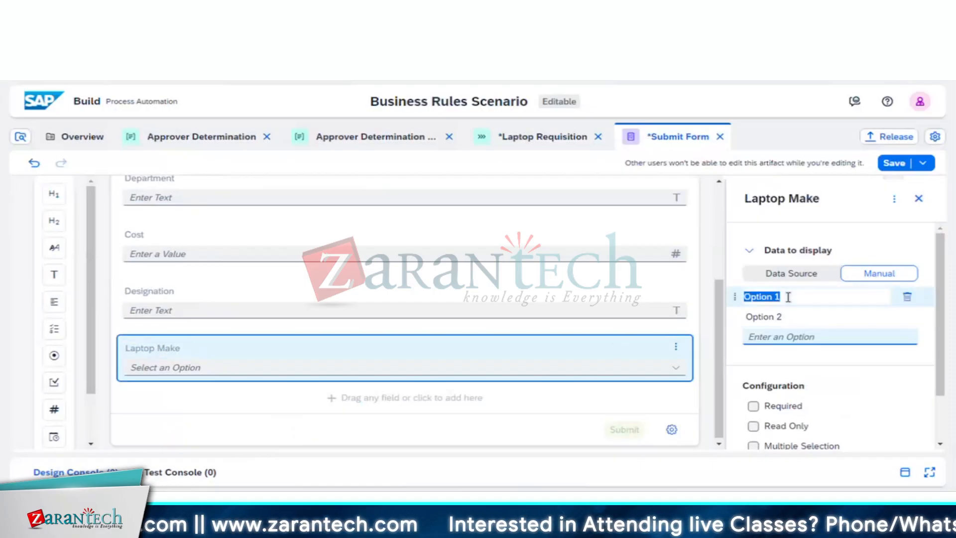
key(BackSpace)
text(W)
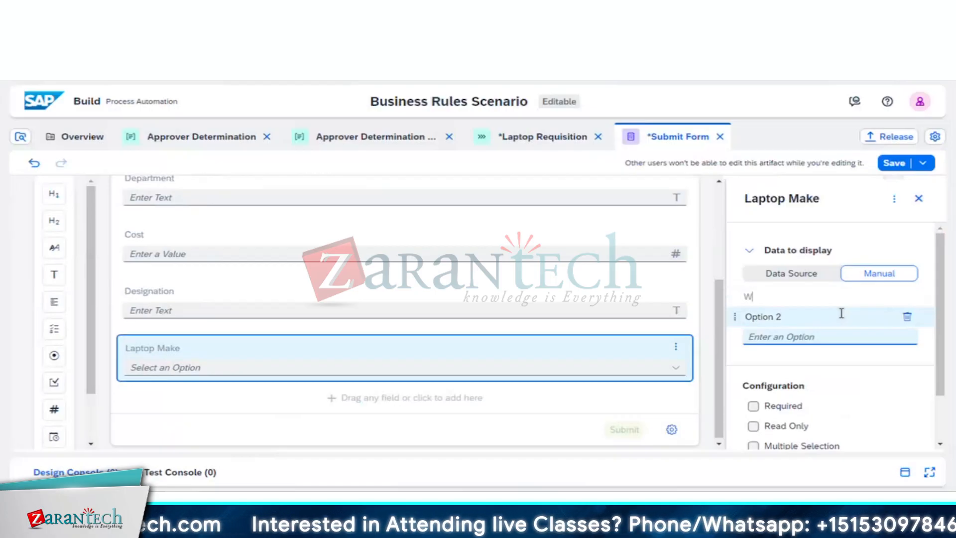
text(indow)
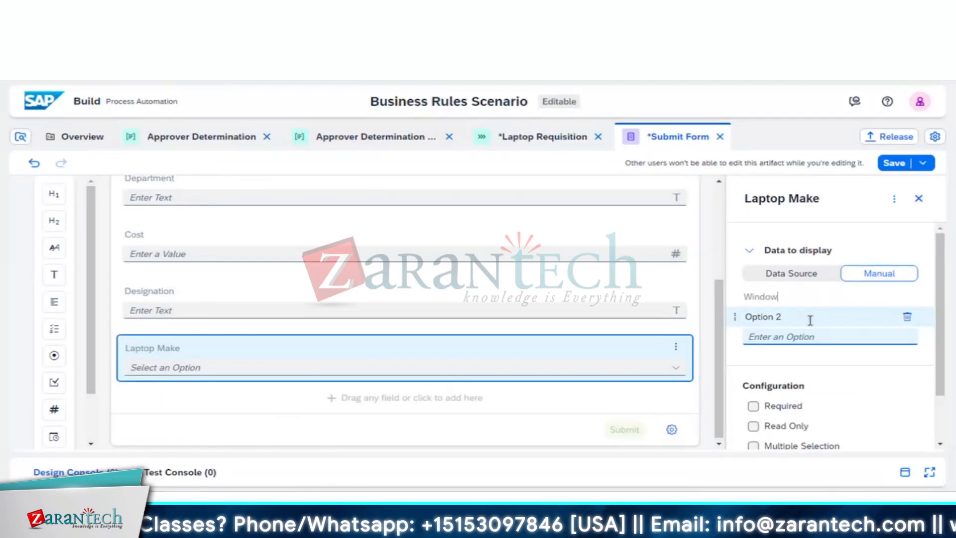
text(s)
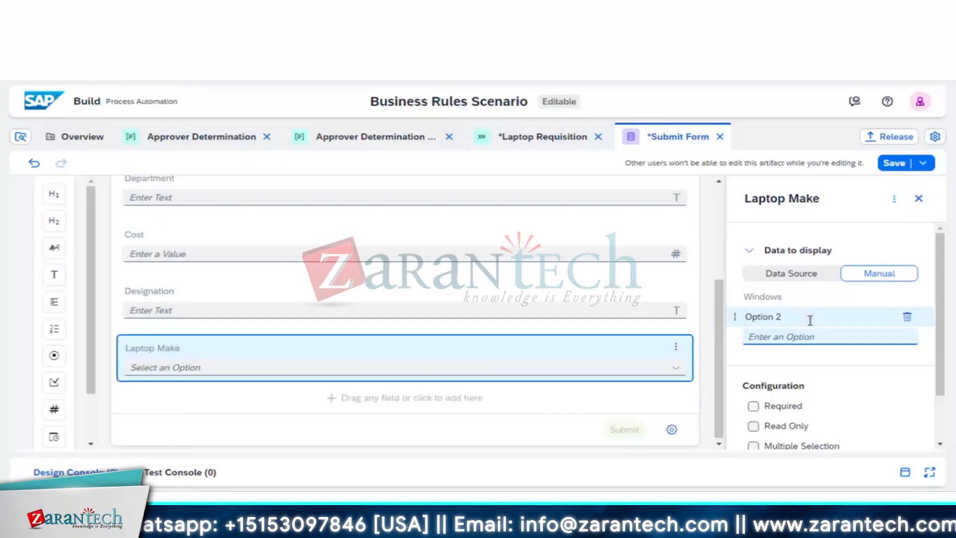
click(810, 320)
key(BackSpace)
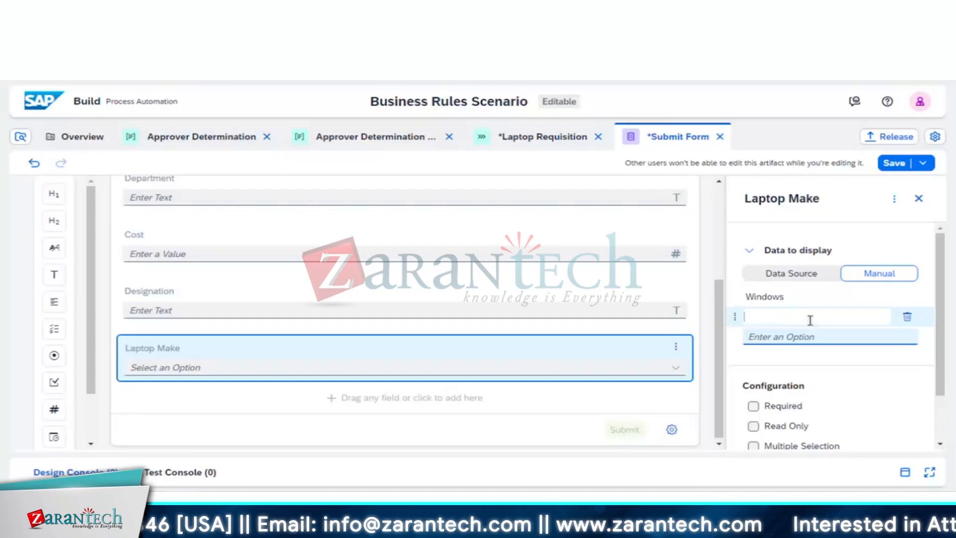
text(Mac)
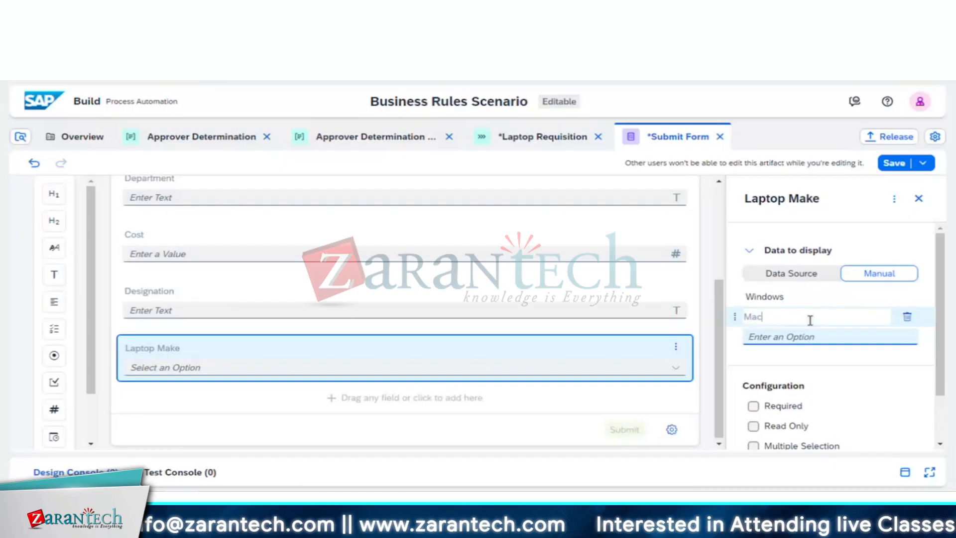
Add "Chrome Book" as a third manual option of the Laptop Make dropdown.
click(816, 332)
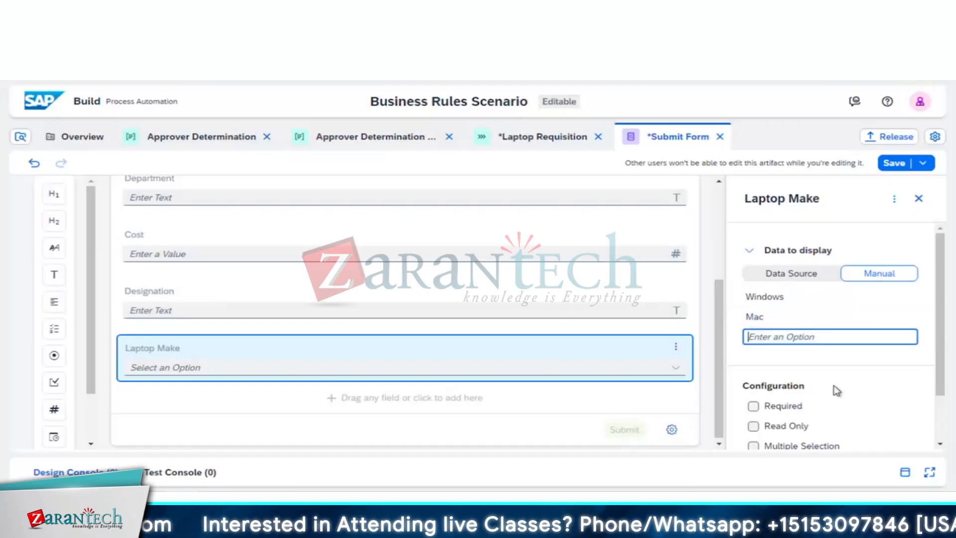
scroll(836, 390, down, 1)
text(Chrome)
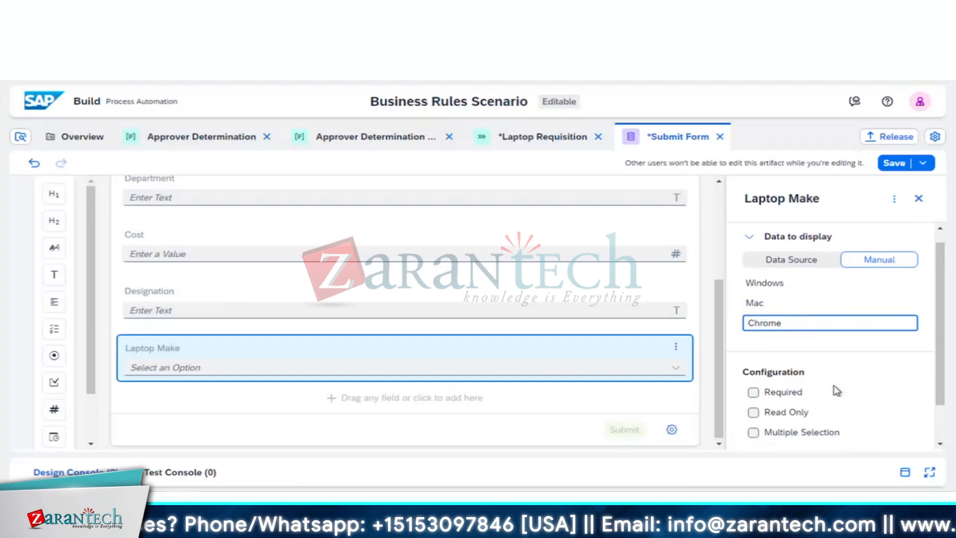
text( b)
key(BackSpace)
text(B)
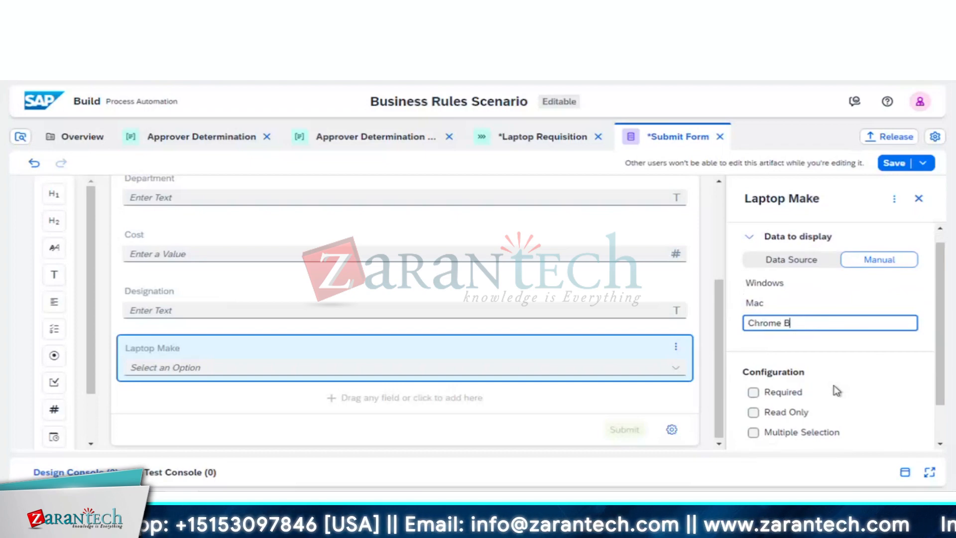
text(ook)
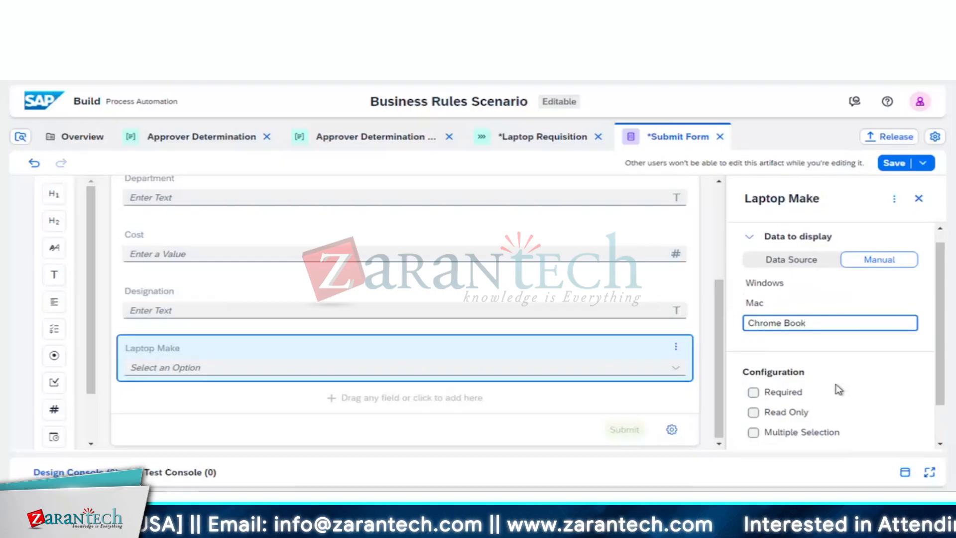
scroll(901, 323, up, 1)
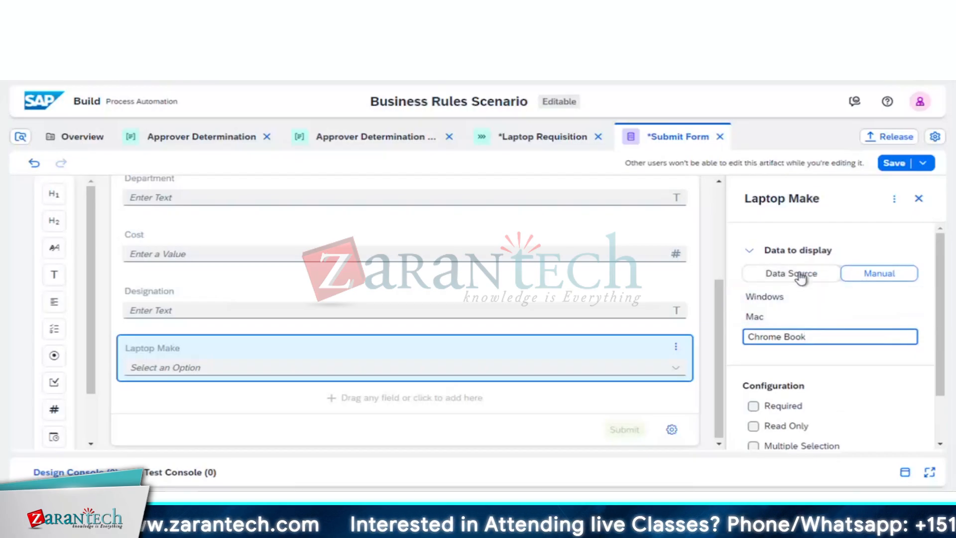
scroll(864, 372, down, 1)
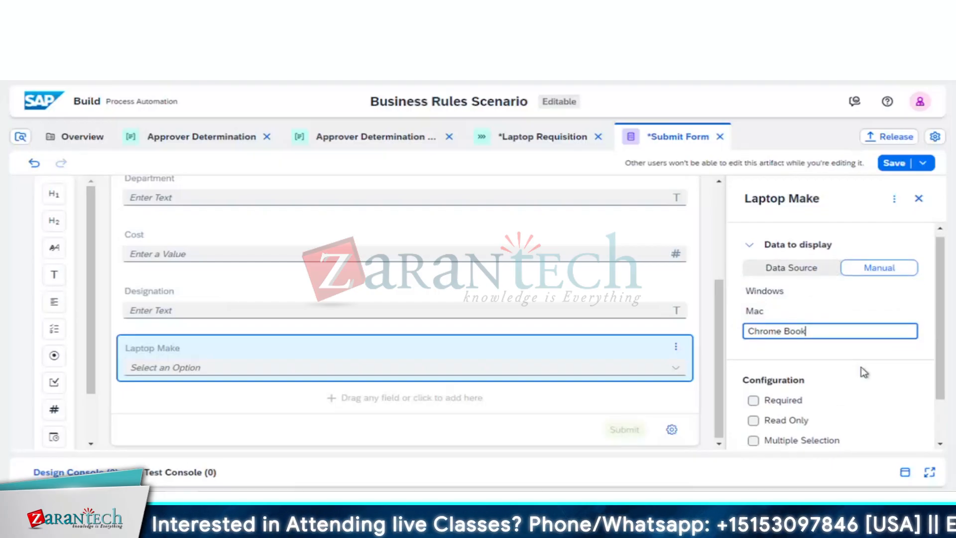
scroll(863, 373, down, 3)
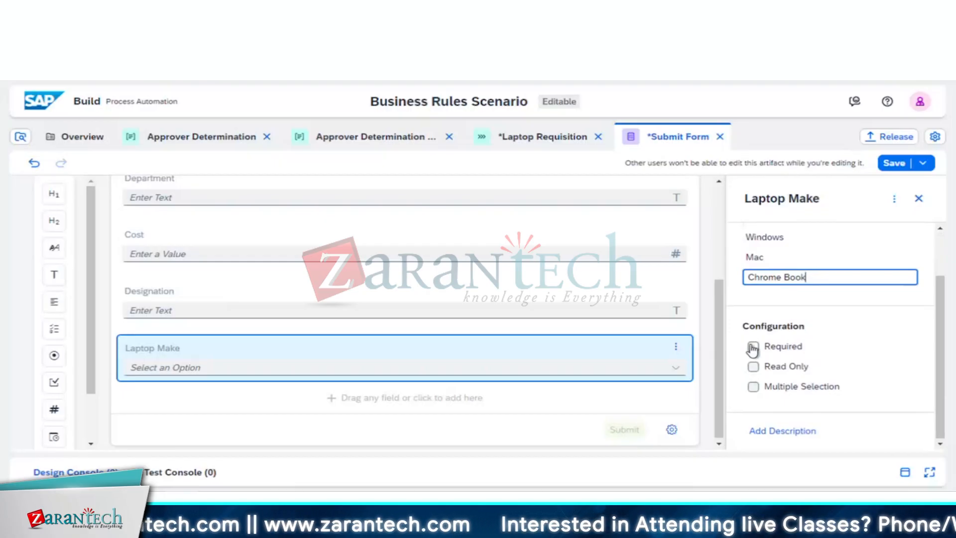
key(Return)
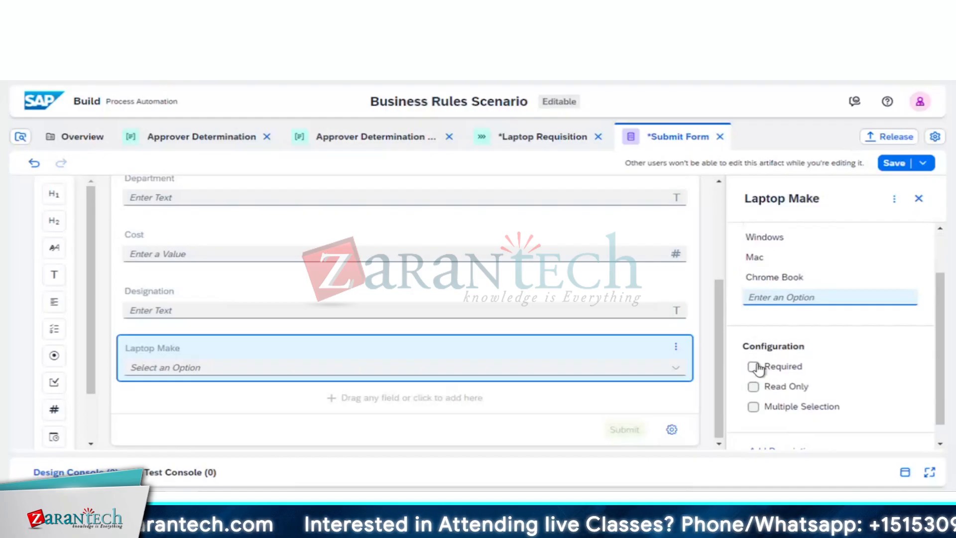
Add a description to the Laptop Make field with the first line "Windows: HP/Dell".
scroll(758, 368, down, 1)
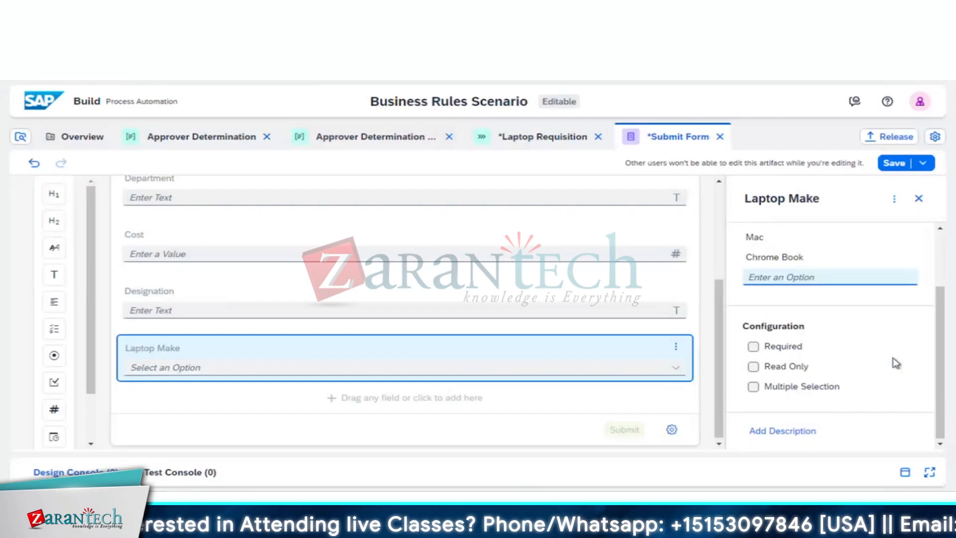
click(789, 433)
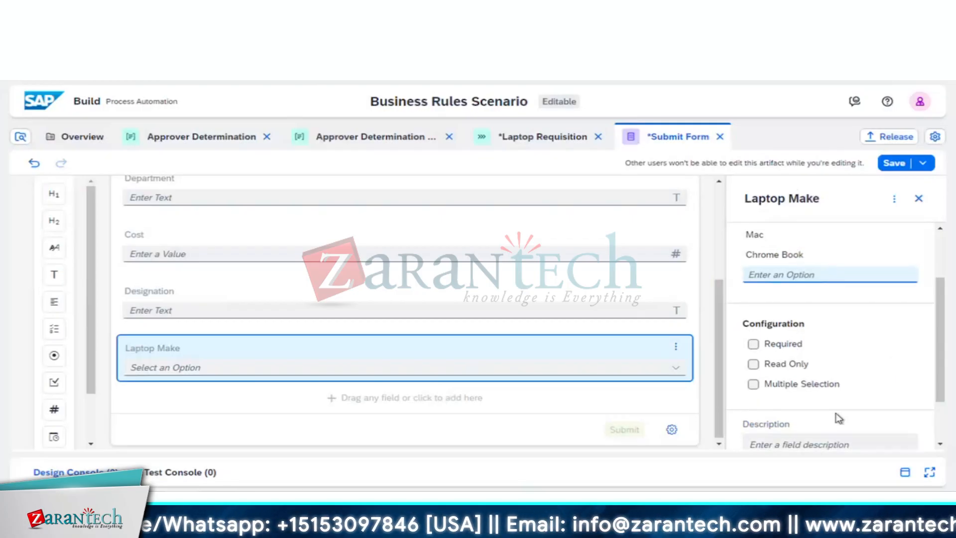
scroll(836, 419, down, 2)
click(809, 377)
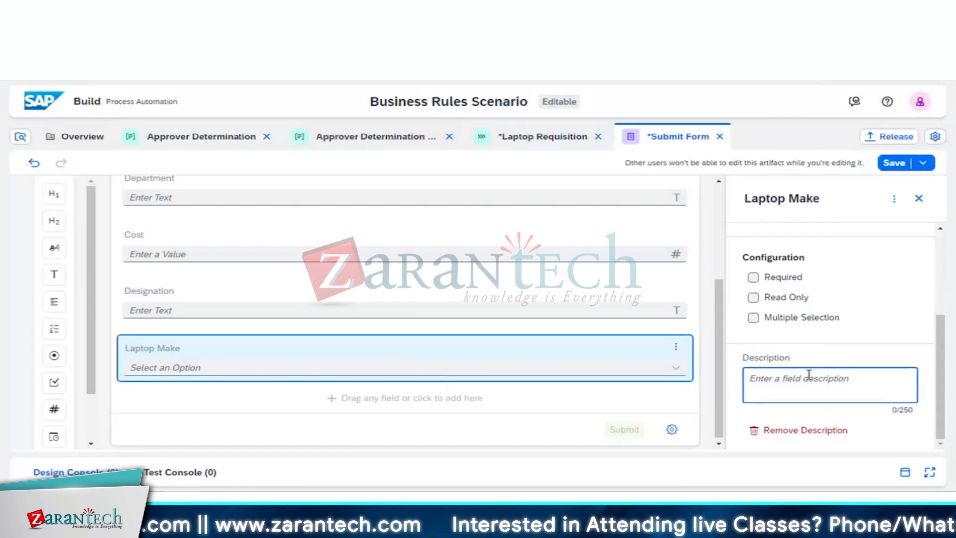
text(Wind)
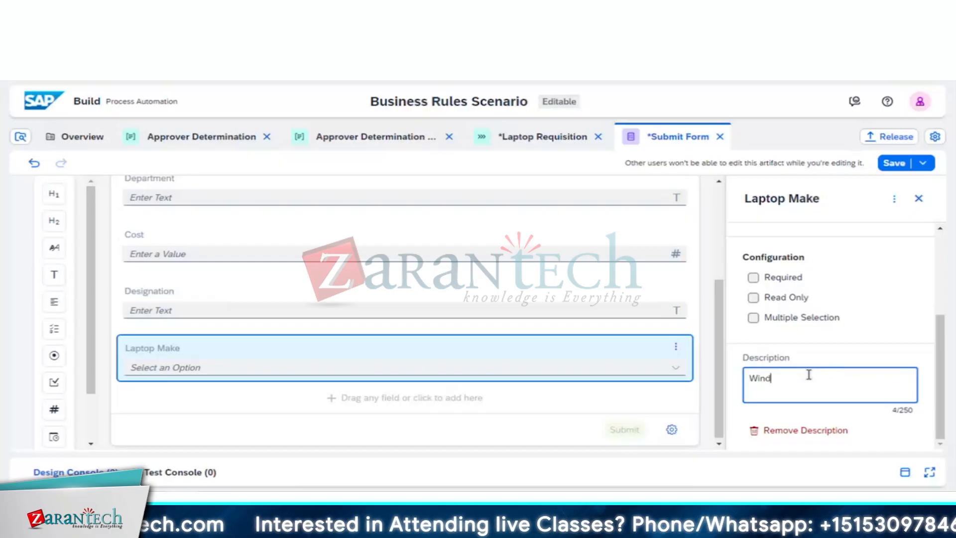
text(ows)
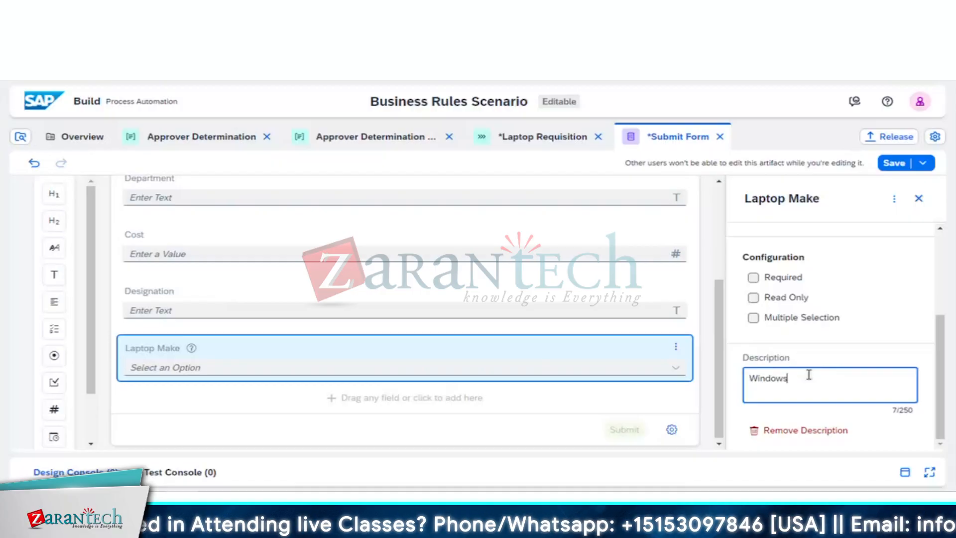
text(:)
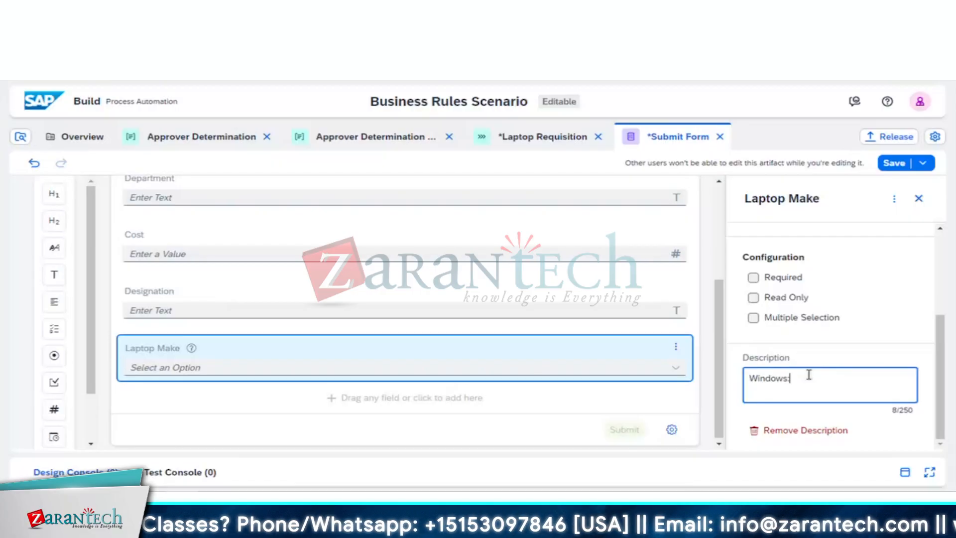
text( HP)
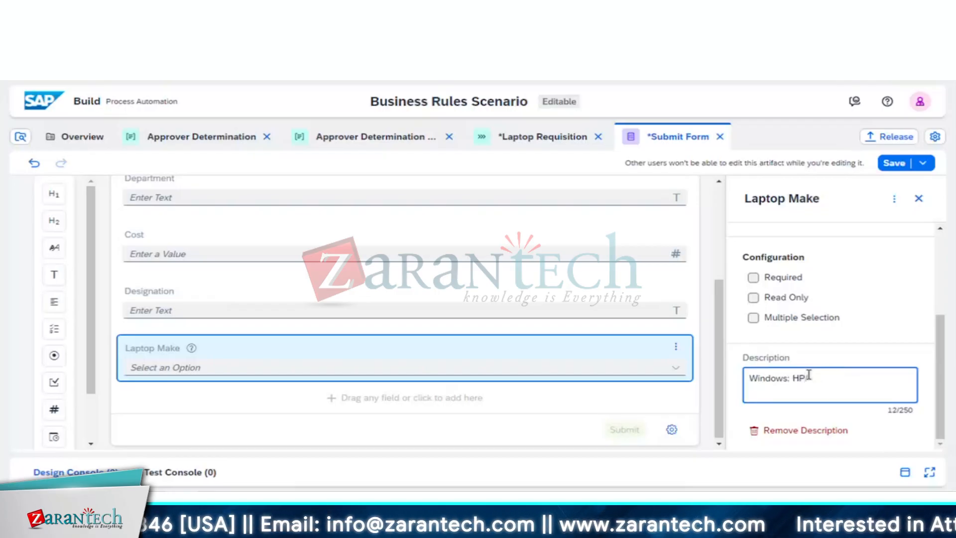
text(/Dell)
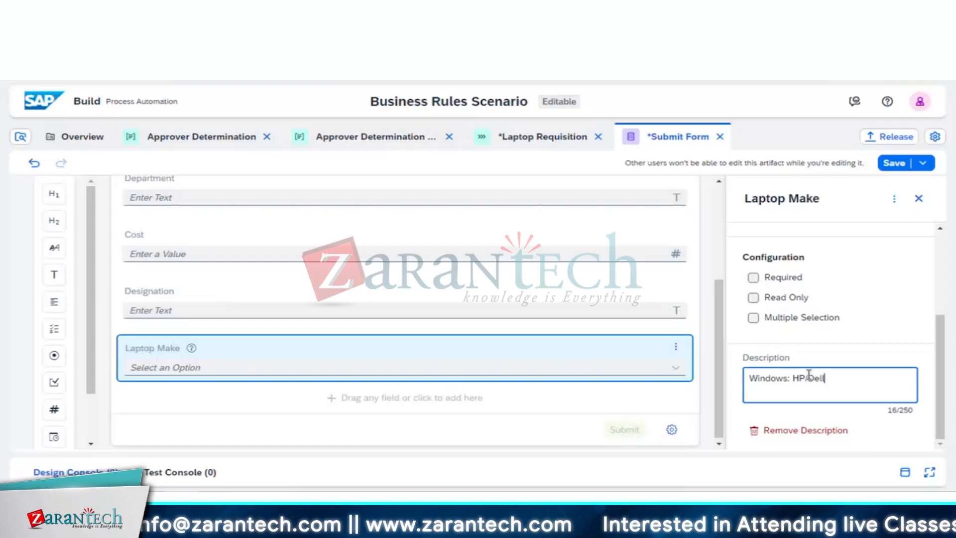
Add a second line, "Mac: MackBook Pro", to the Laptop Make field's description.
key(Return)
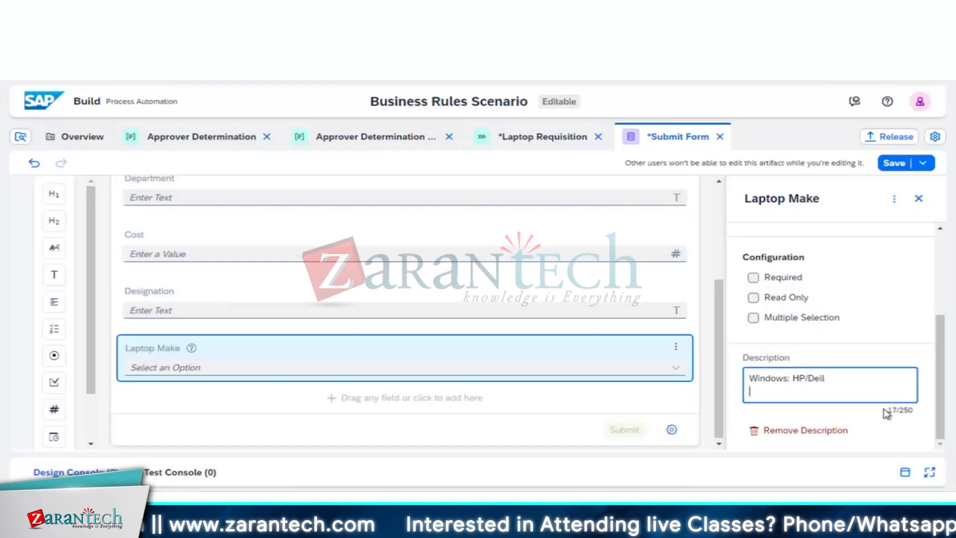
text(Mac: )
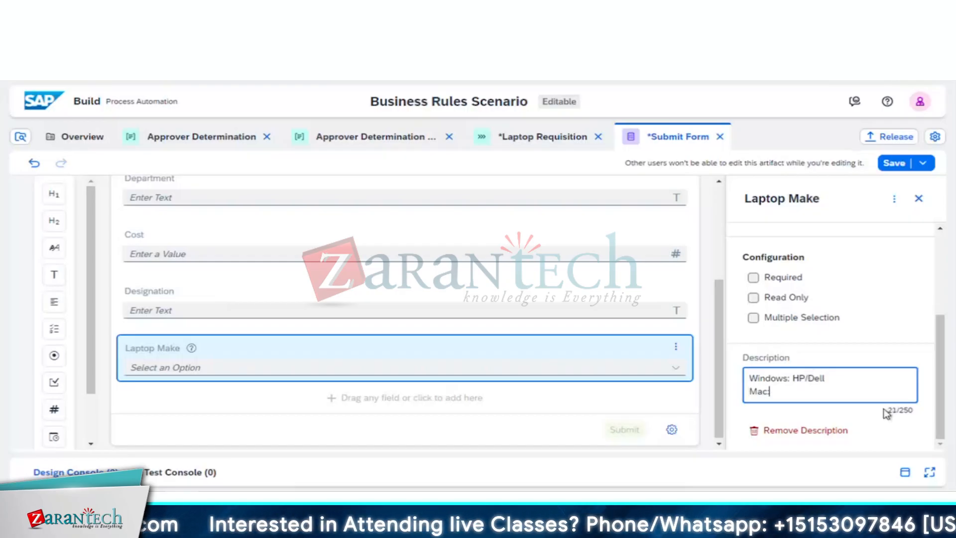
text(M)
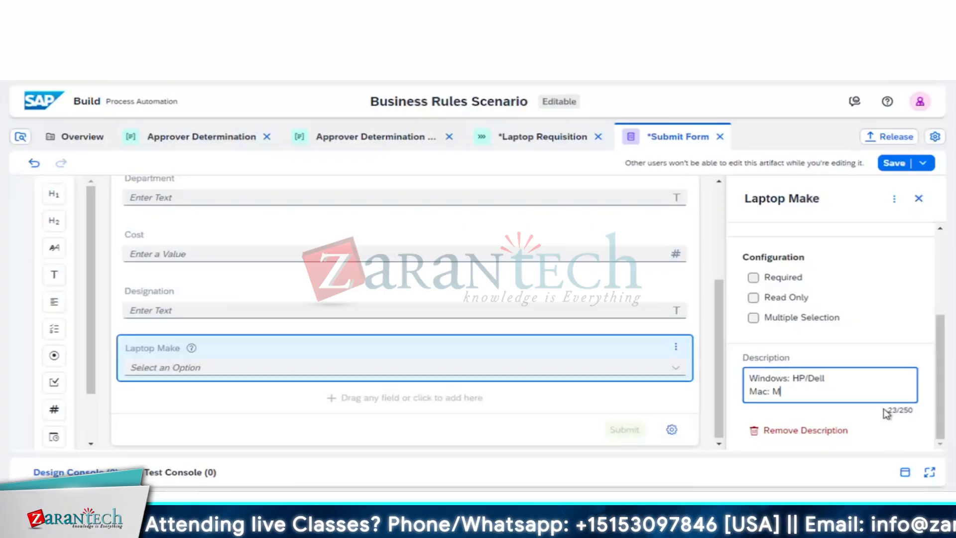
text(ackB)
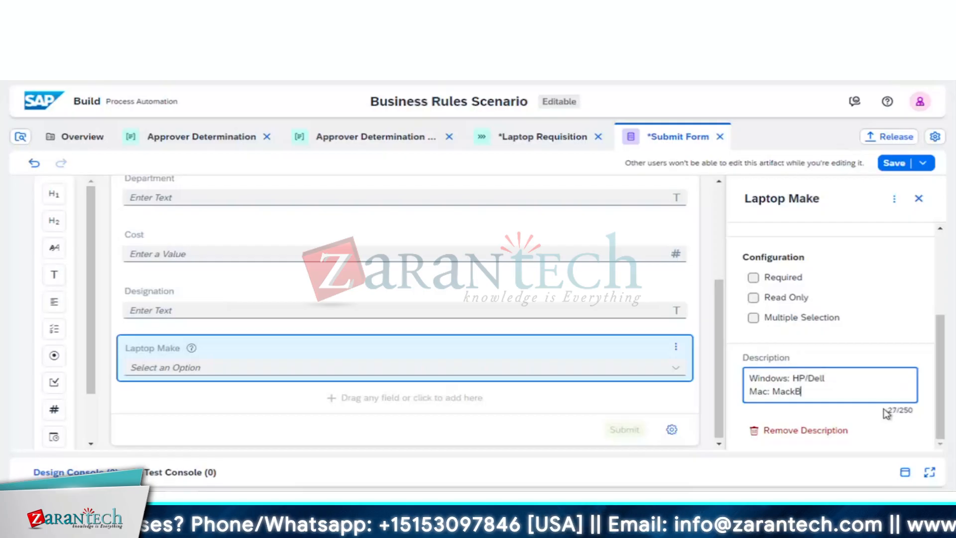
text(ook Proc)
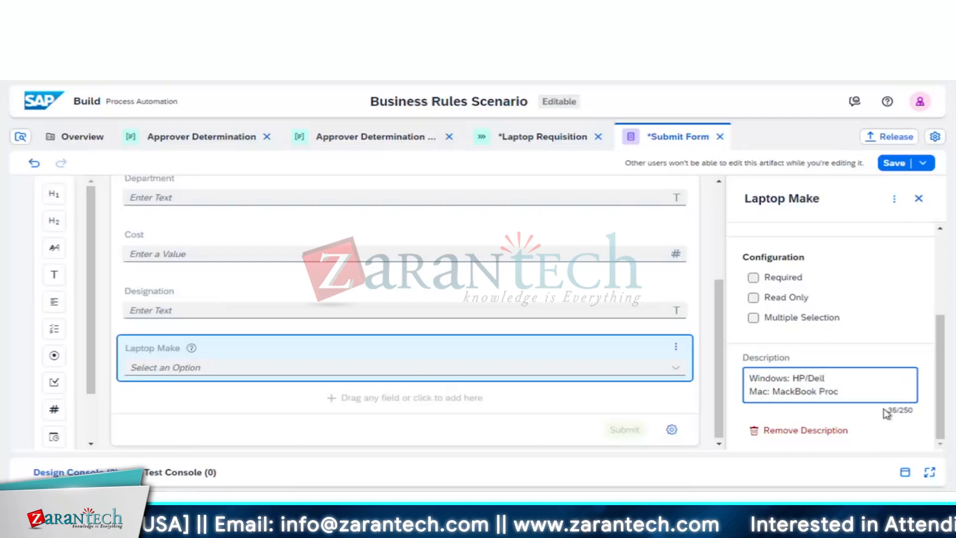
key(BackSpace)
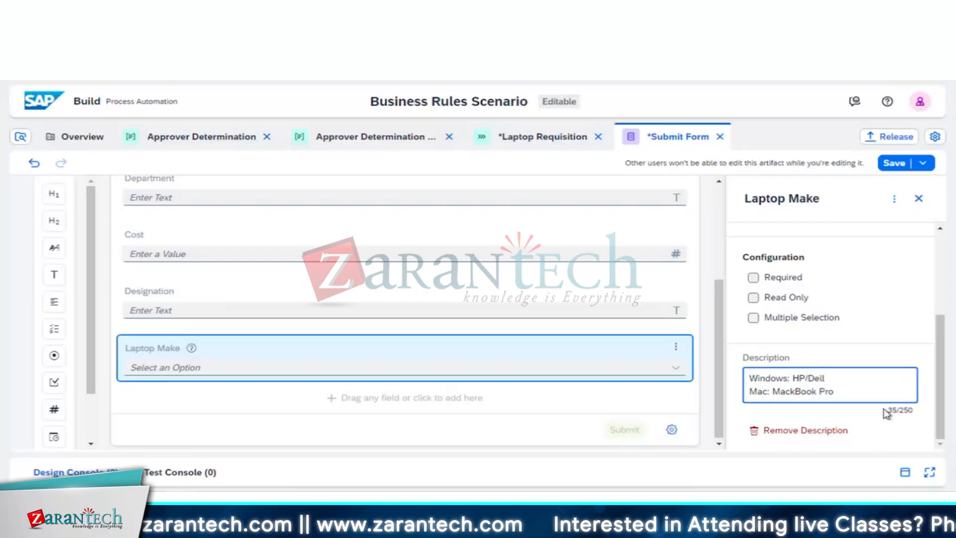
Complete the Mac line of the Laptop Make description with 15" and add the line "Chrome Book: Book 14''".
text(15)
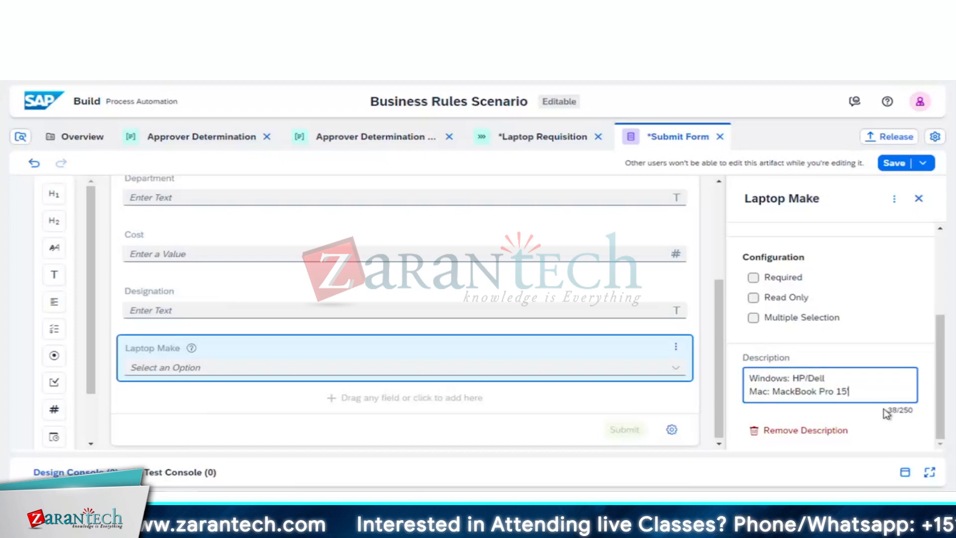
text(")
key(Return)
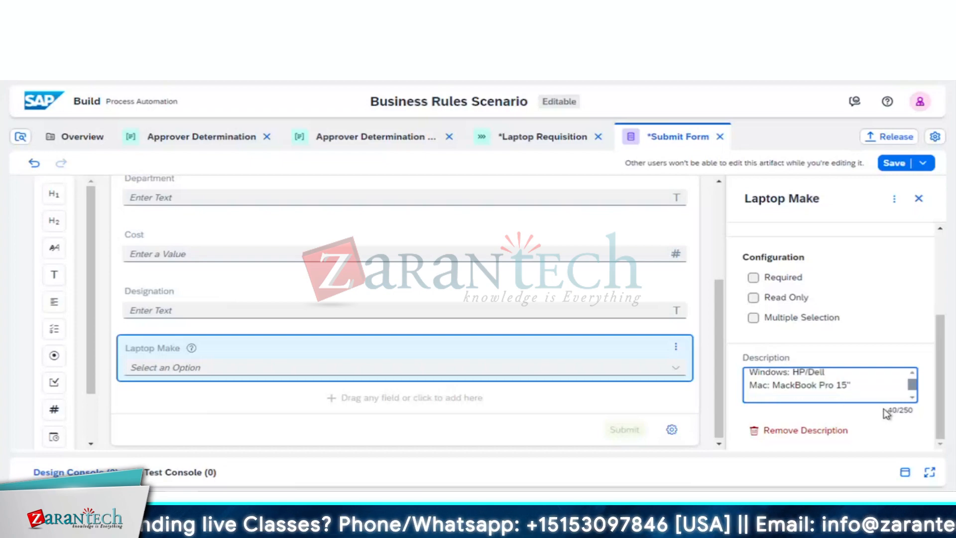
text(Chr)
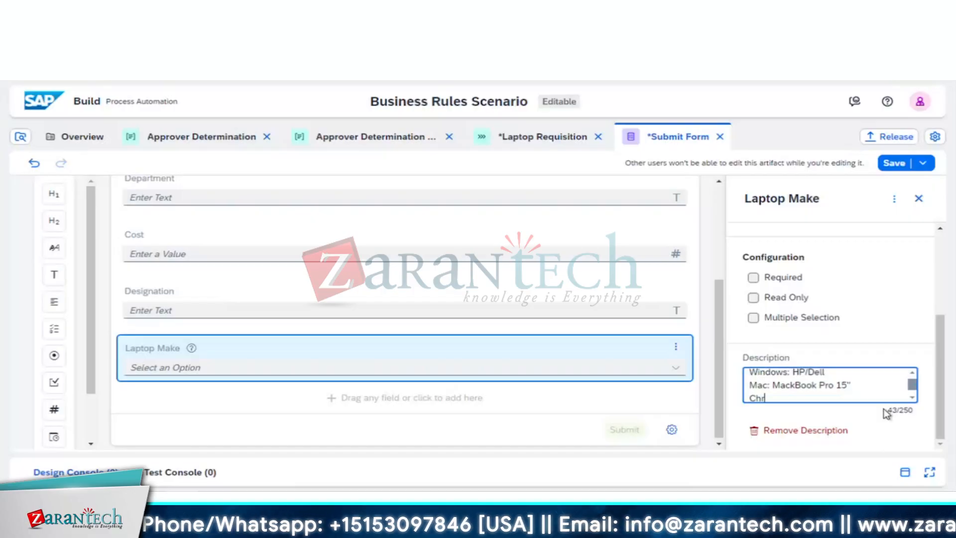
text(o)
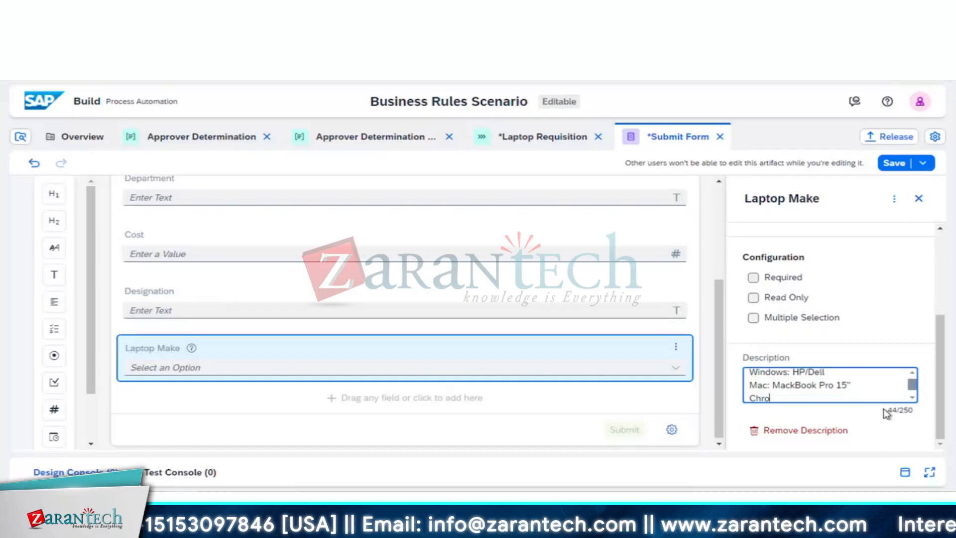
text(me)
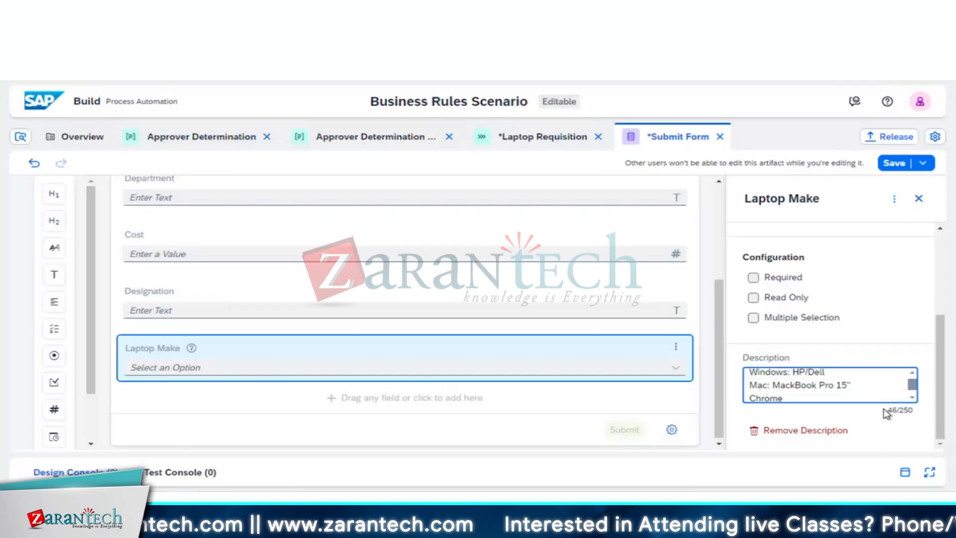
text( Book)
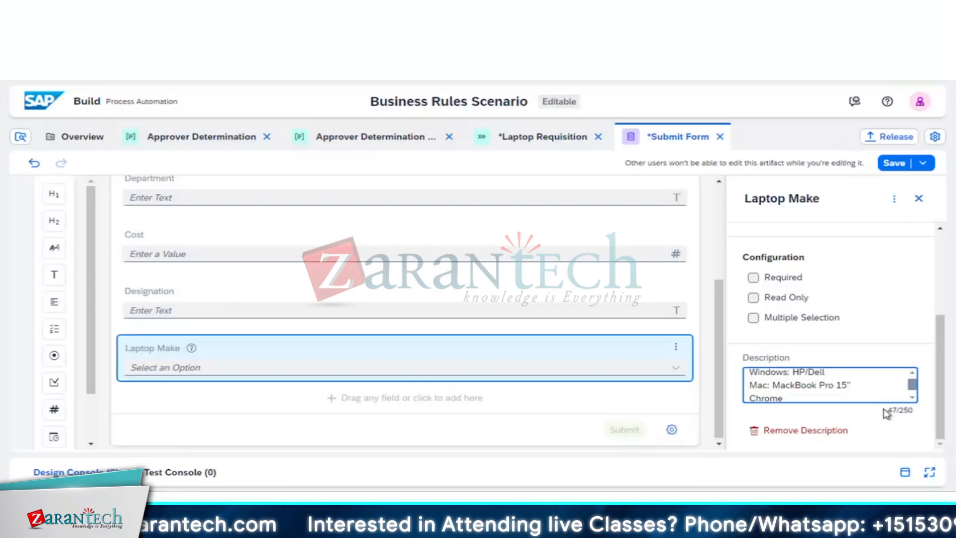
text(:)
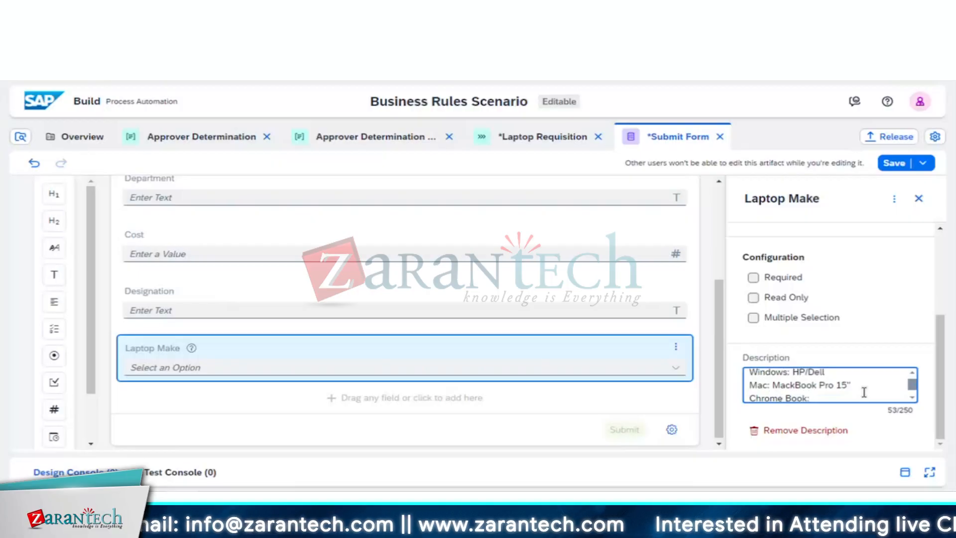
text(Book)
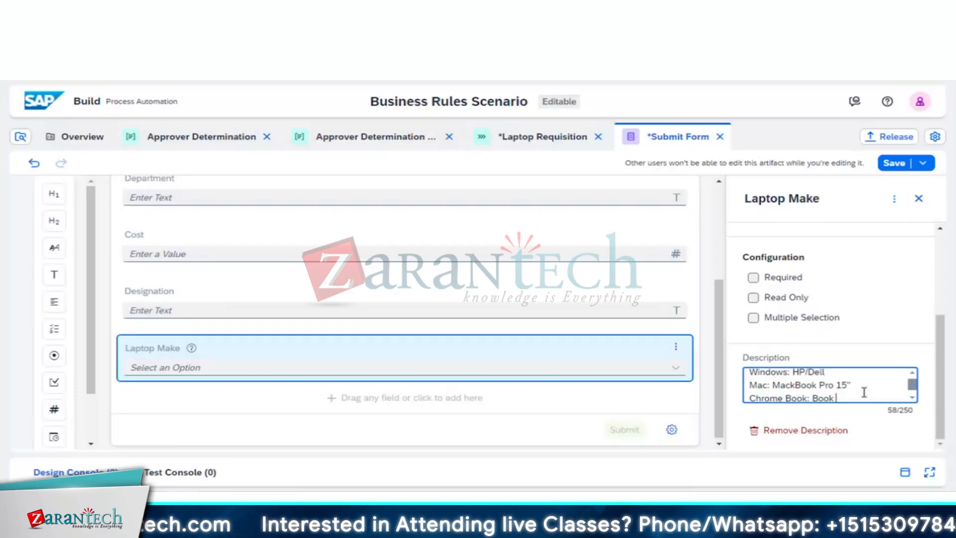
text( 1)
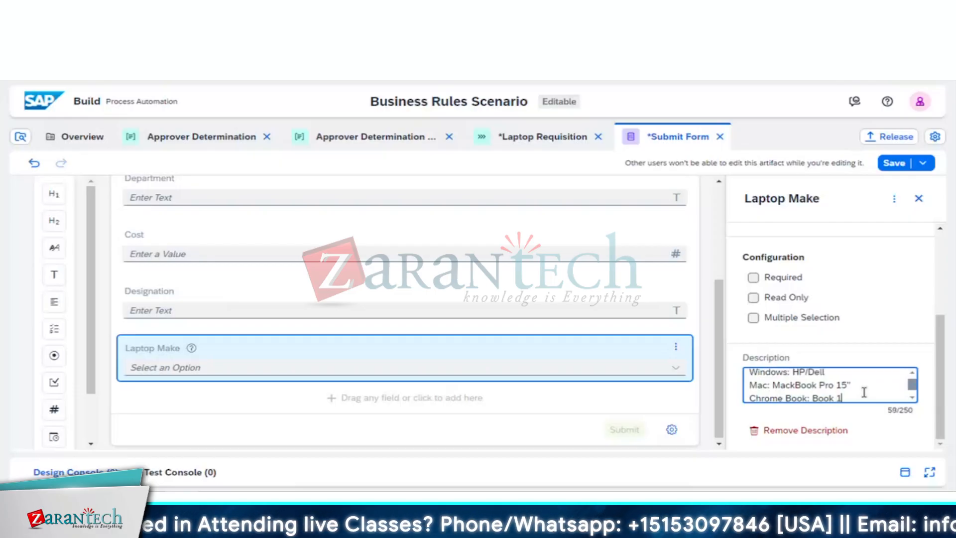
text(4'')
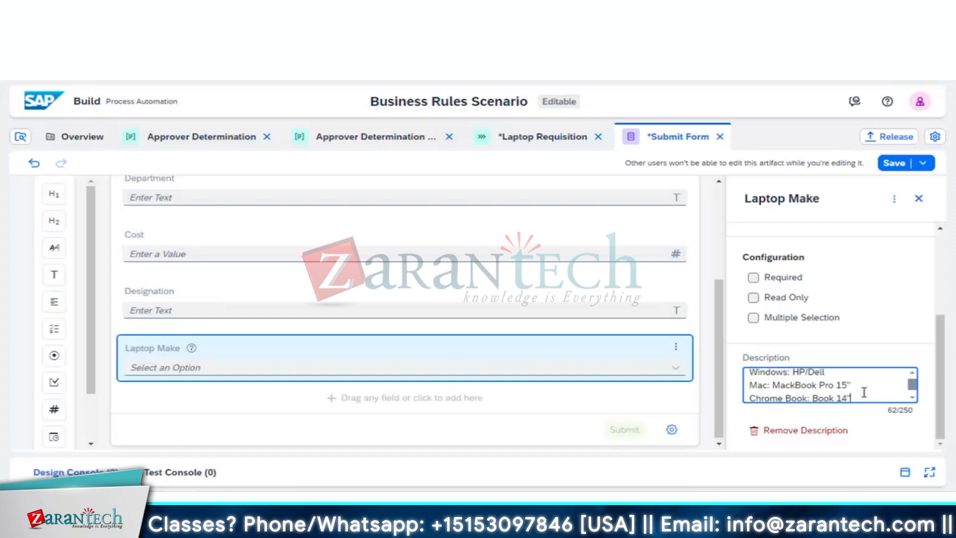
Add the size 14'' to the end of the "Windows: HP/Dell" line in the Laptop Make description.
scroll(864, 392, up, 1)
click(837, 378)
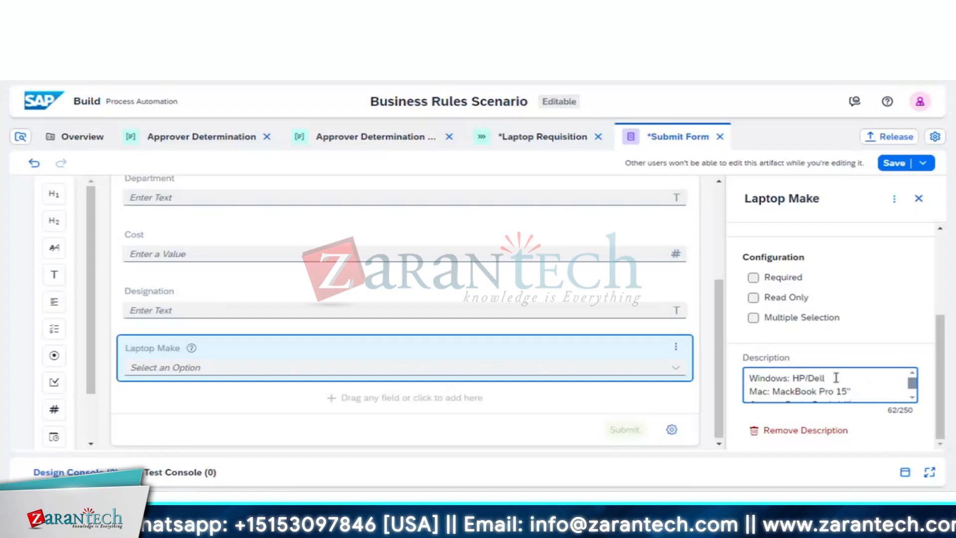
text(14)
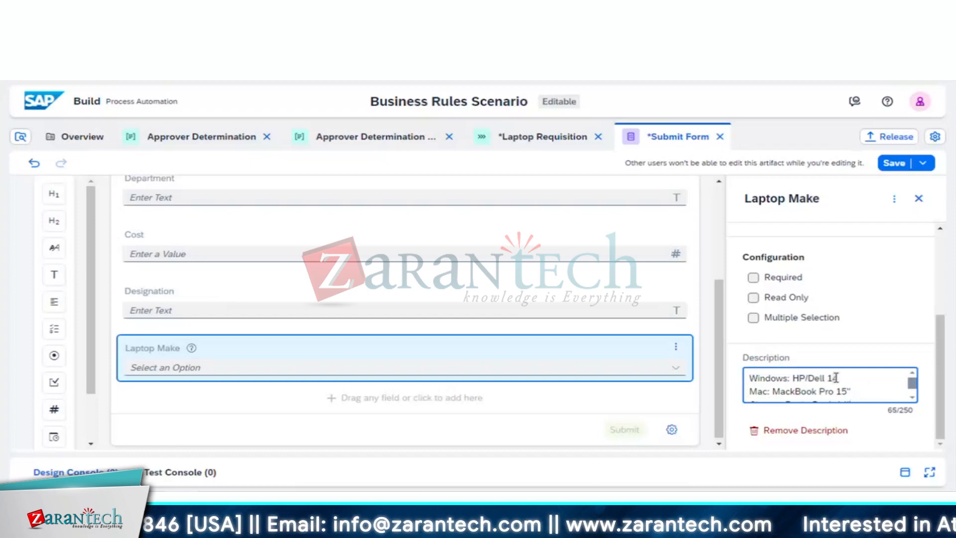
text('')
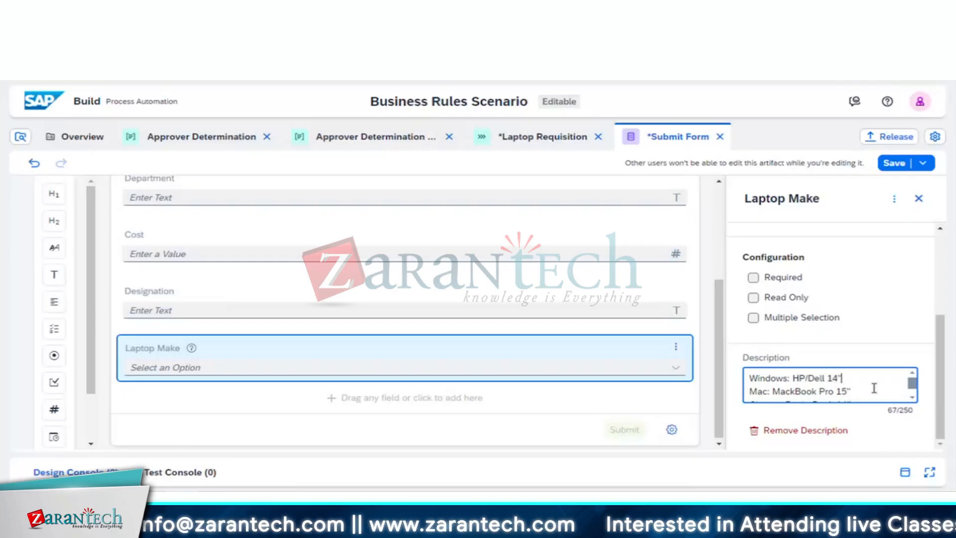
scroll(873, 387, down, 1)
scroll(874, 388, up, 1)
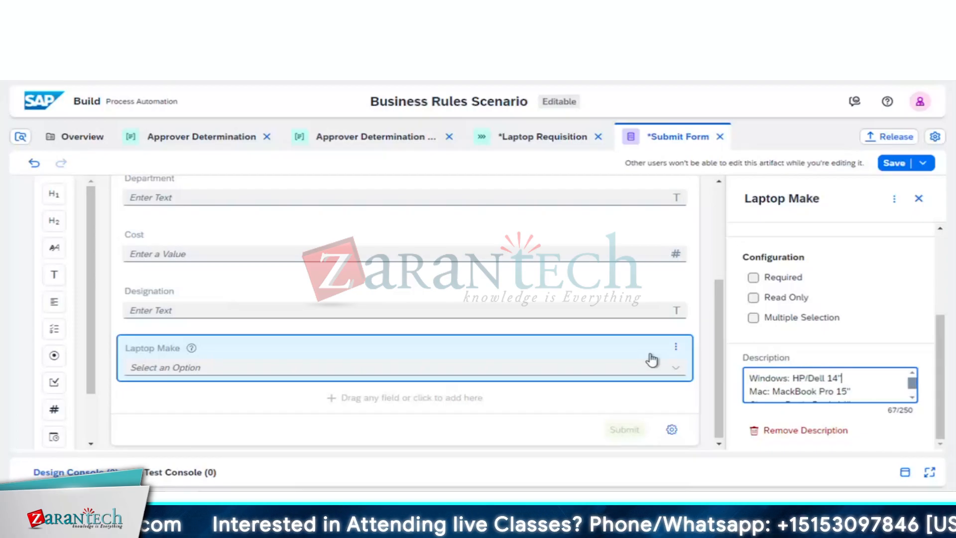
Make the Laptop Make dropdown a required field in the form.
mouse_move(192, 351)
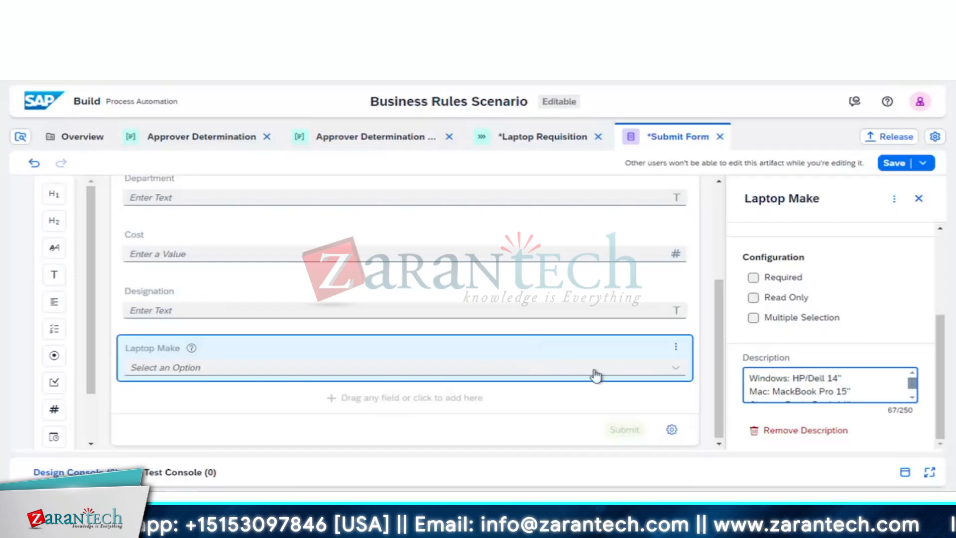
scroll(838, 369, up, 1)
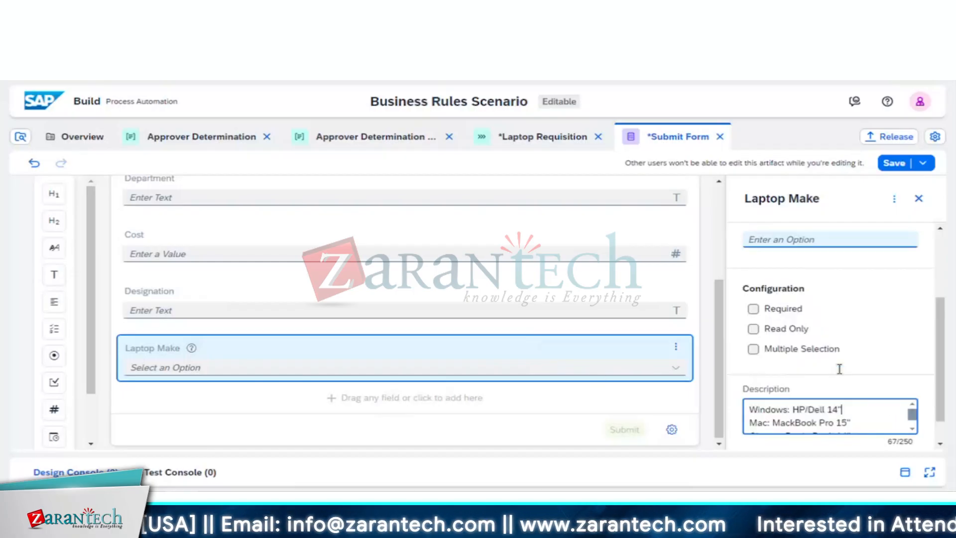
click(755, 310)
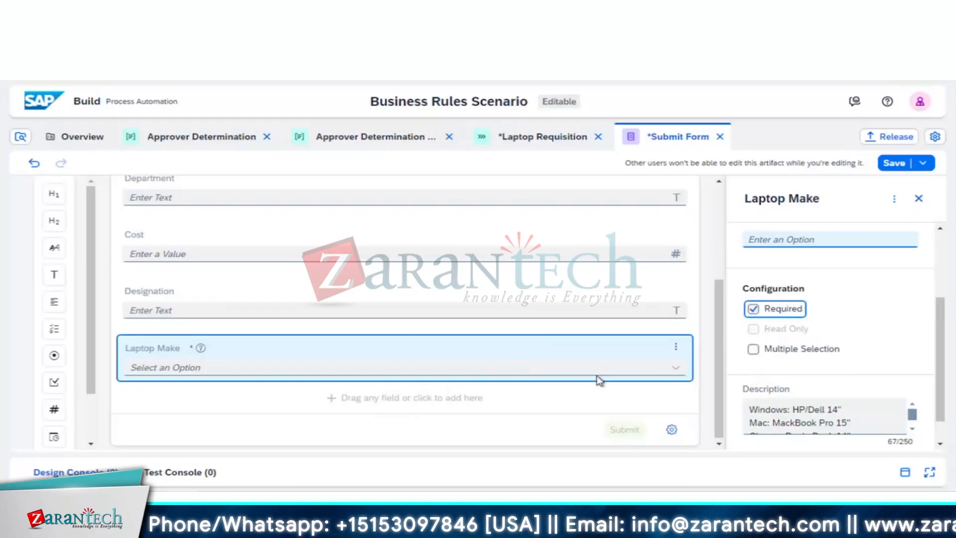
Make the Designation text field required in the form.
scroll(560, 383, up, 1)
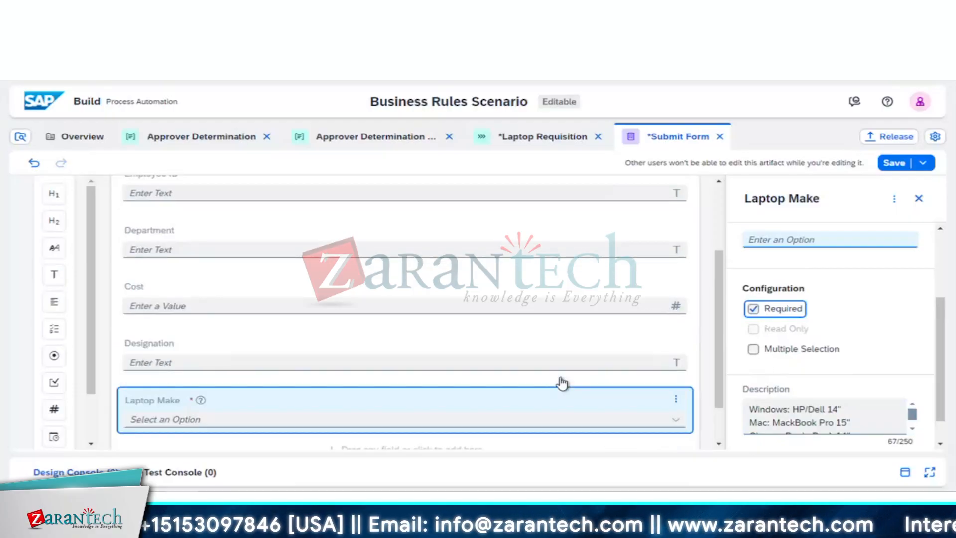
click(580, 344)
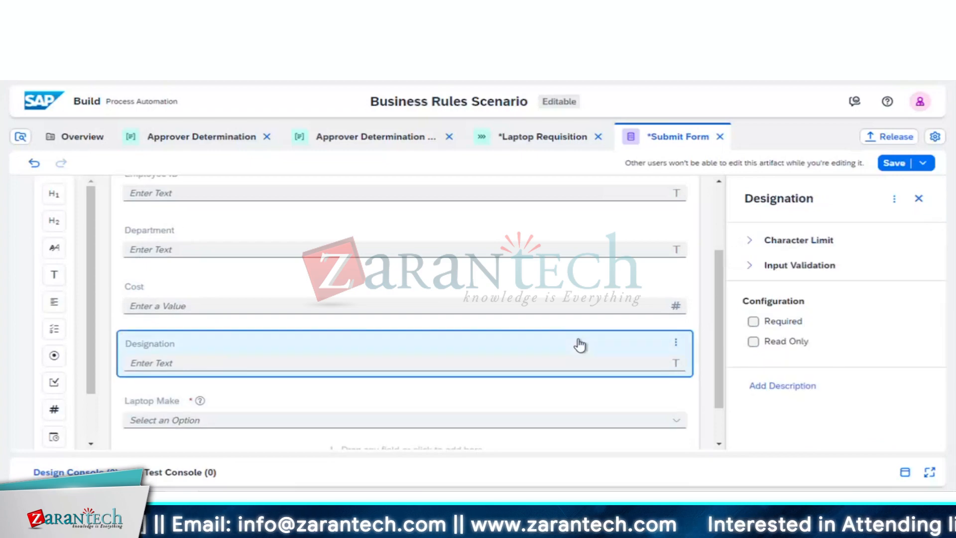
click(753, 322)
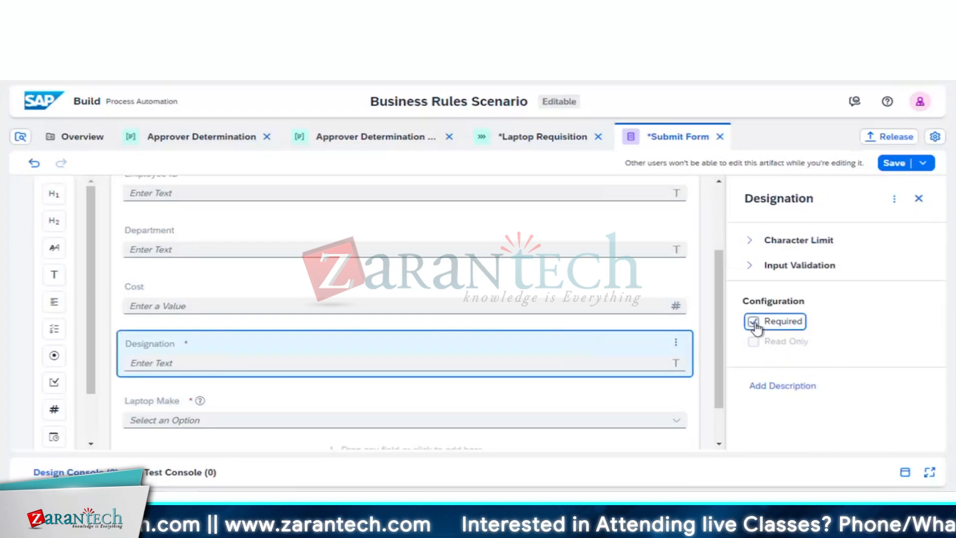
right_click(610, 330)
click(919, 252)
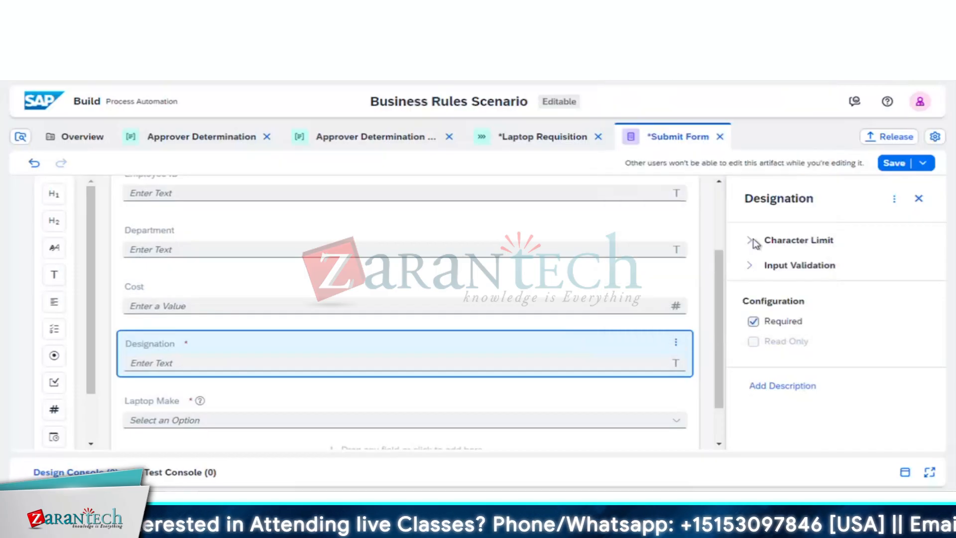
Set the minimum character limit of the Designation field to 7.
click(755, 242)
click(824, 268)
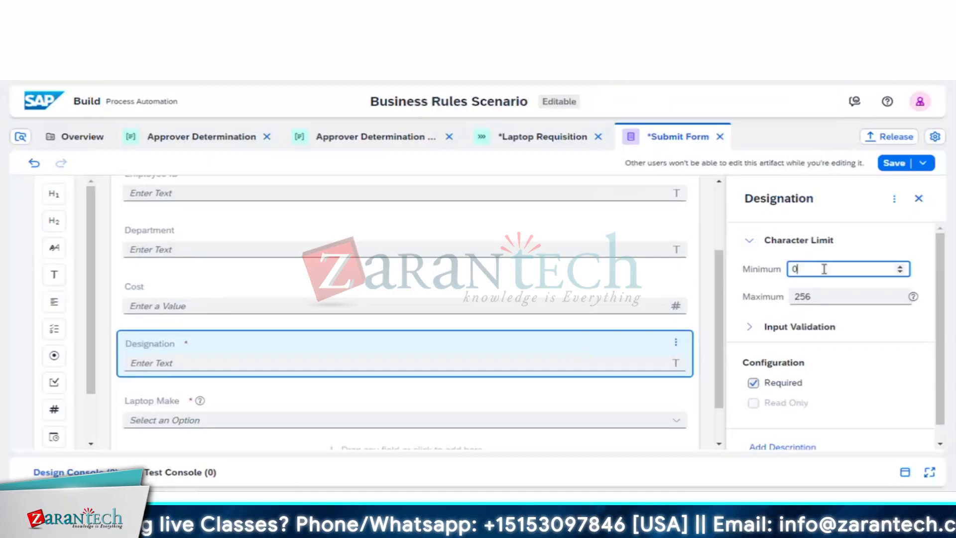
key(BackSpace)
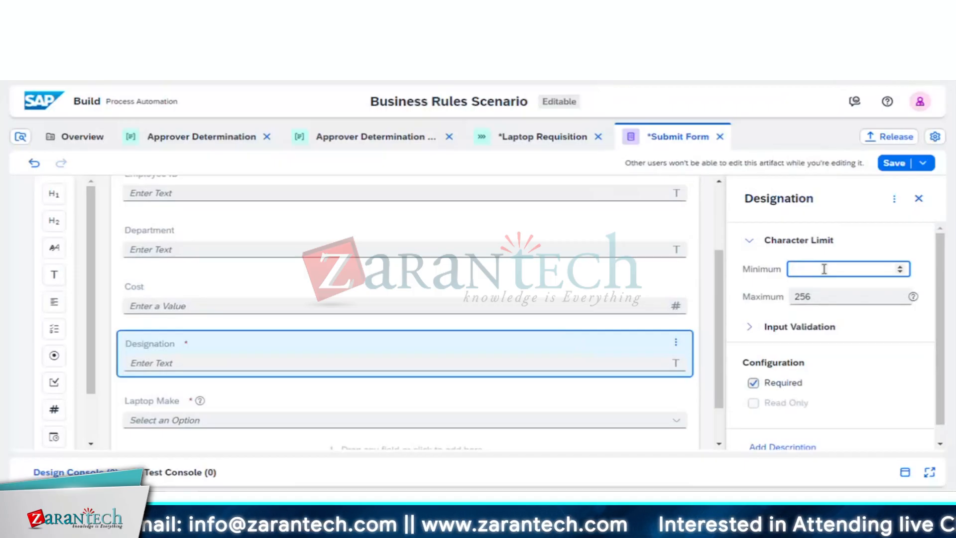
text(7)
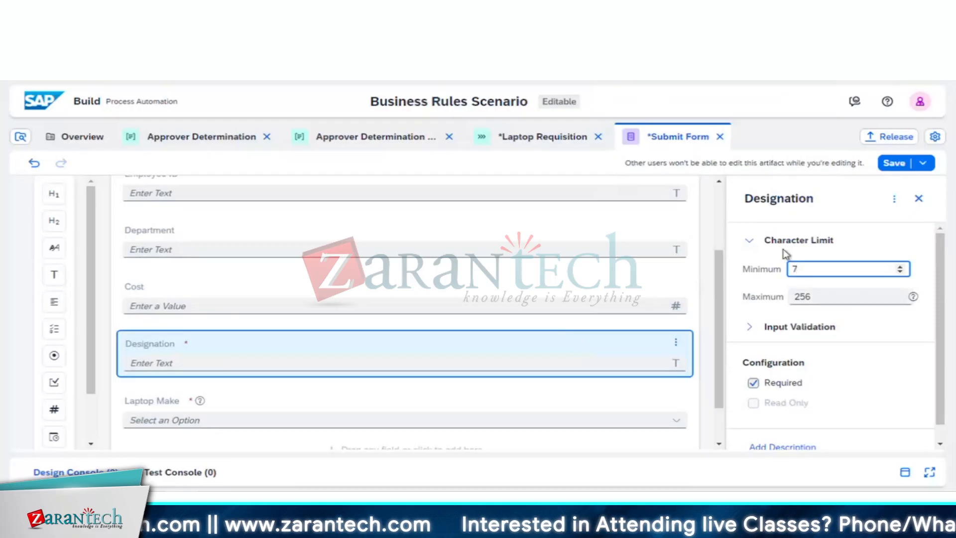
click(748, 242)
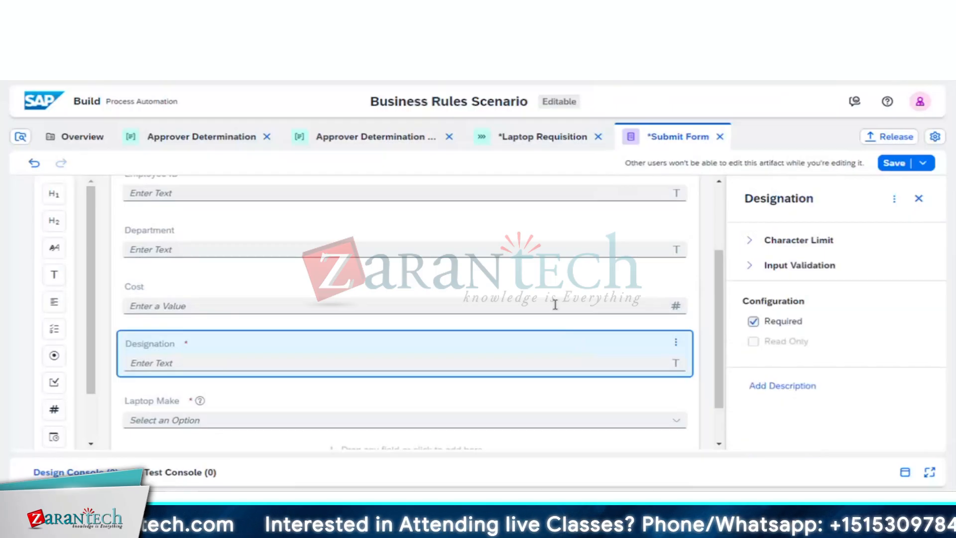
Review the Cost field's decimals and value input settings, leave fixed decimal places off, and make the field required.
click(590, 279)
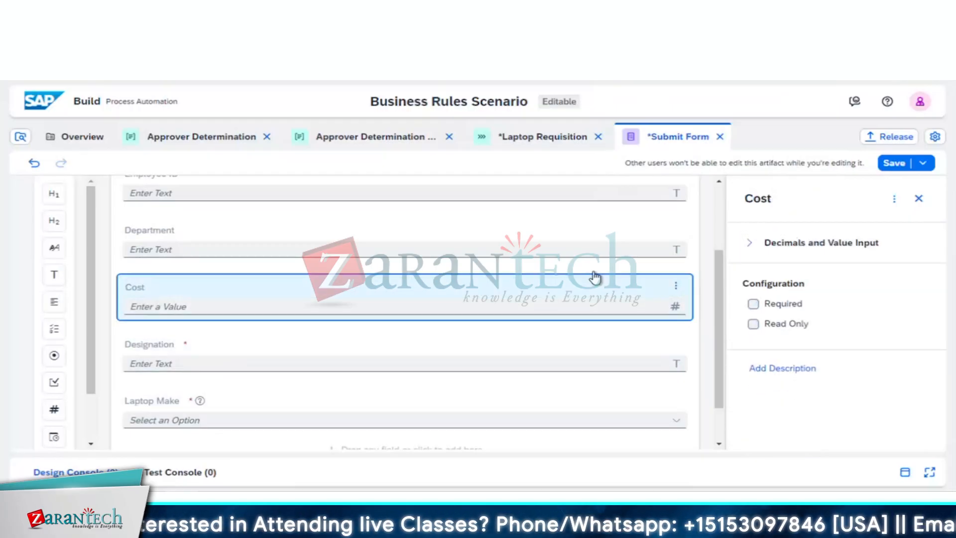
click(749, 244)
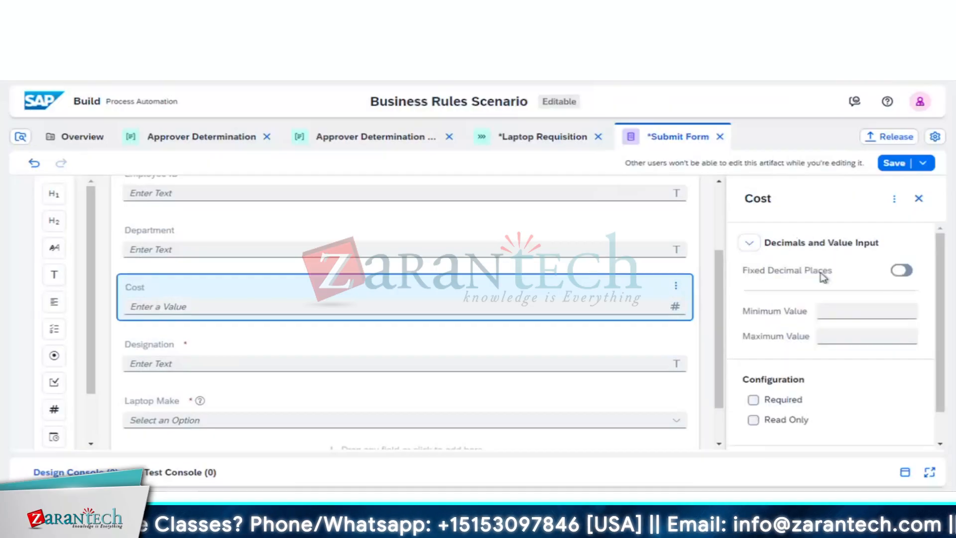
click(854, 311)
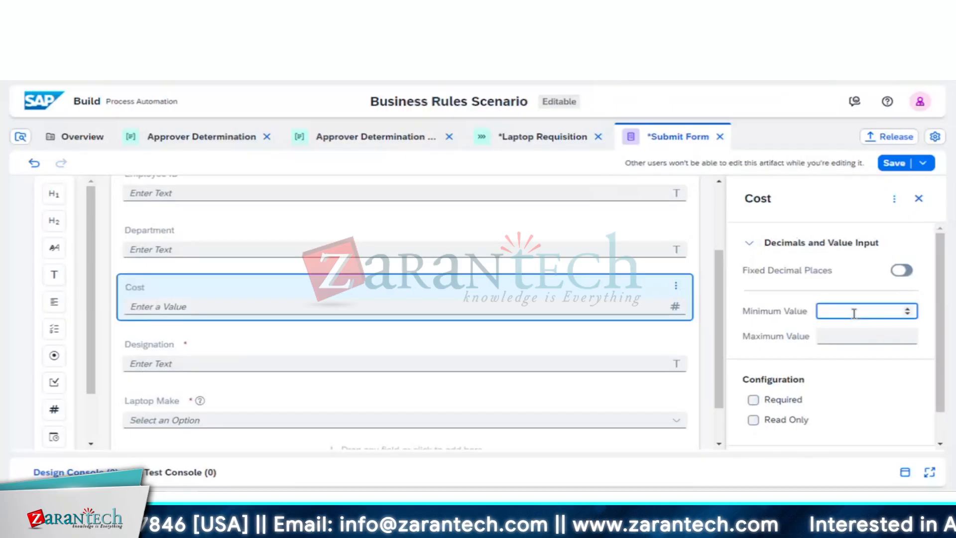
click(904, 271)
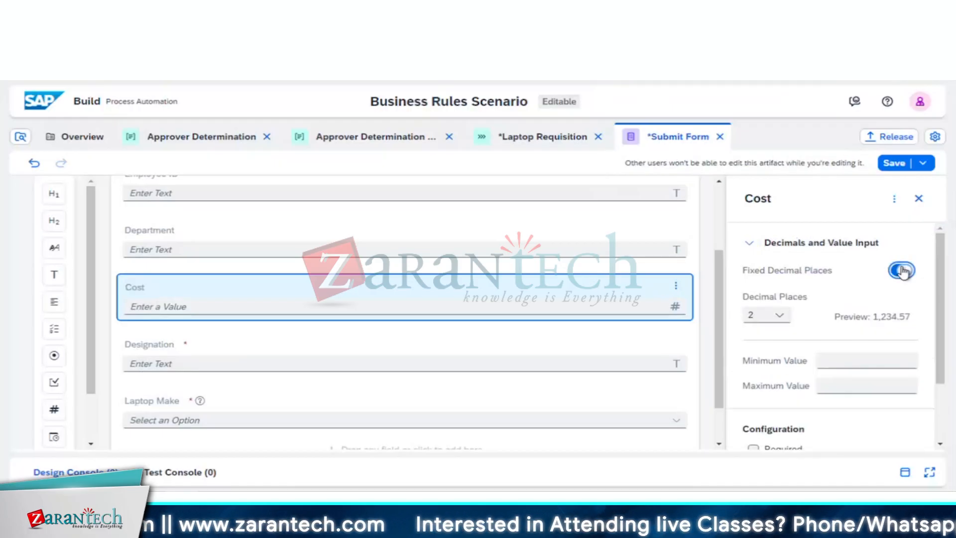
click(903, 271)
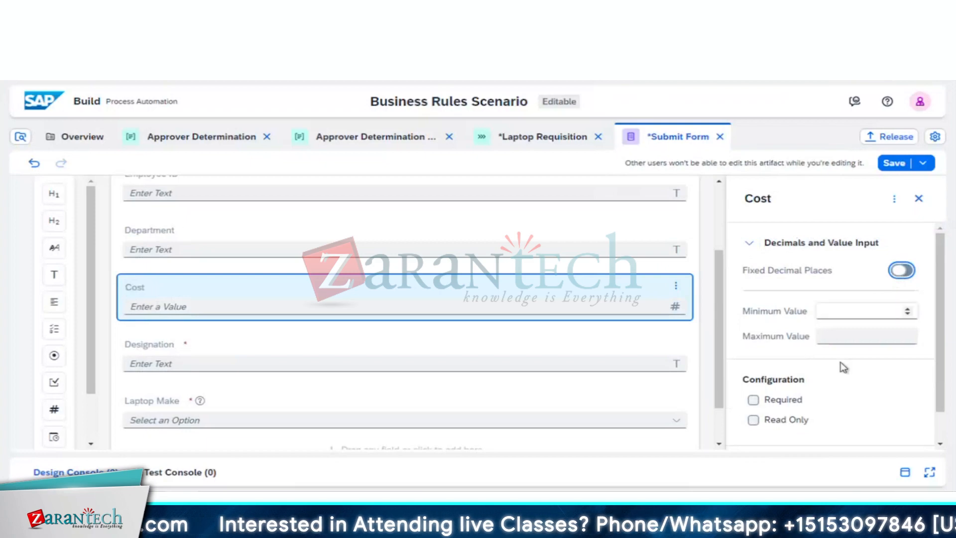
scroll(843, 366, down, 1)
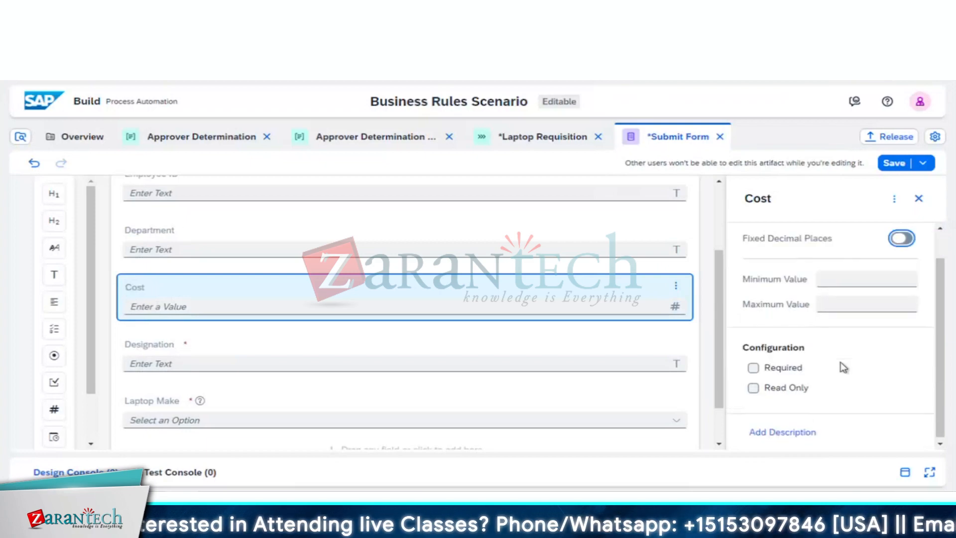
click(753, 368)
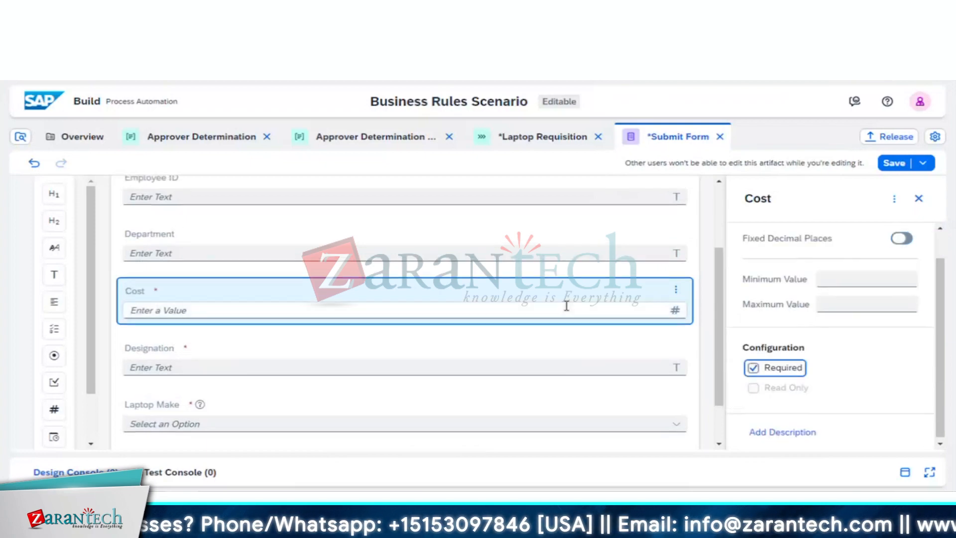
Make the Department text field required in the form.
scroll(606, 288, up, 1)
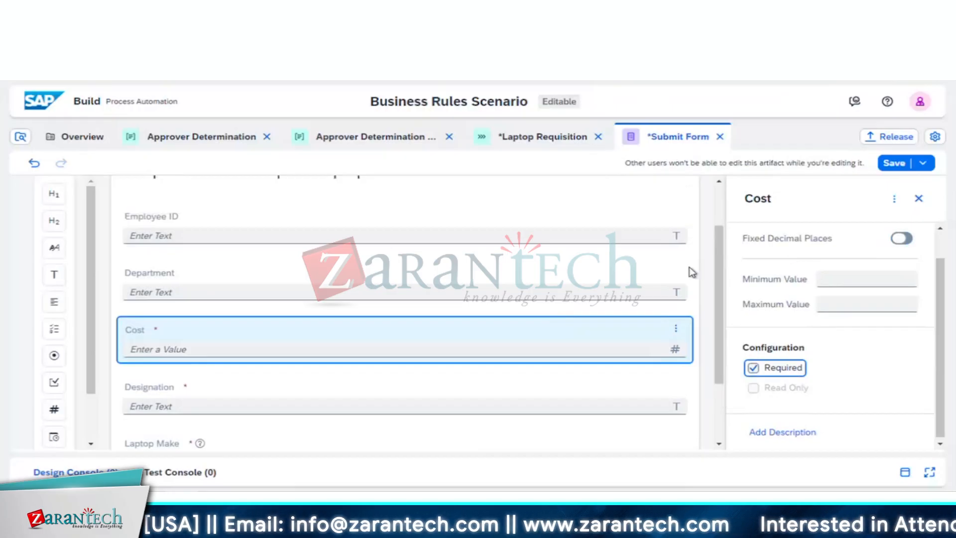
click(601, 277)
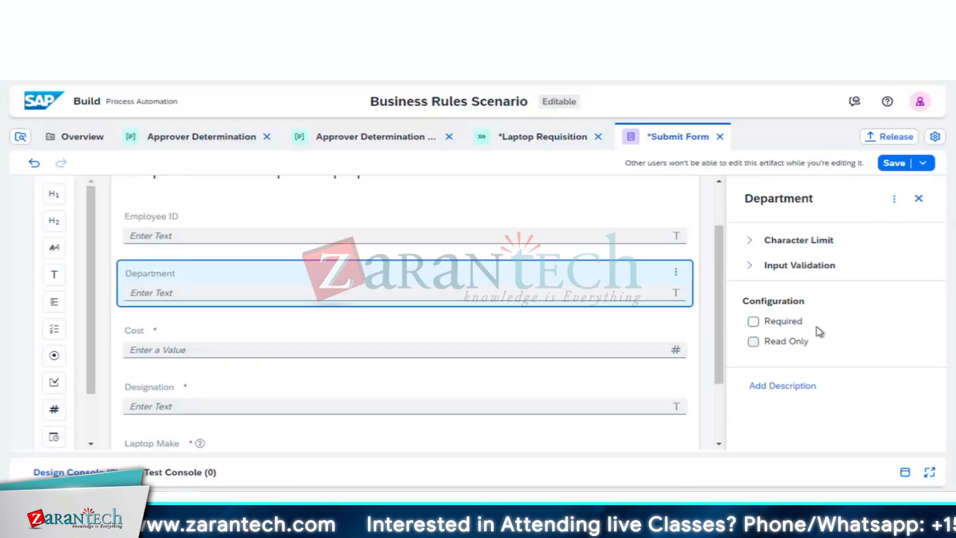
click(754, 321)
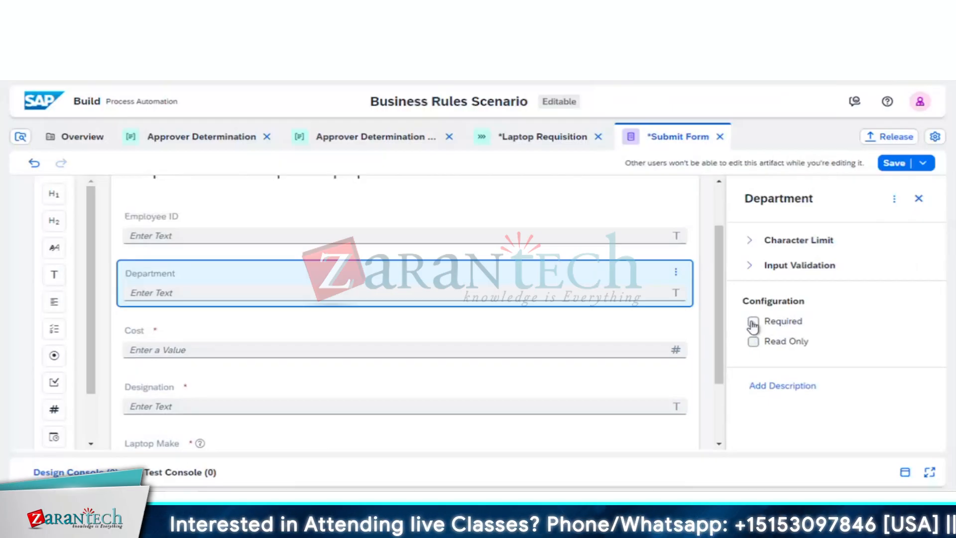
Make the Employee ID text field required in the form.
scroll(486, 337, down, 2)
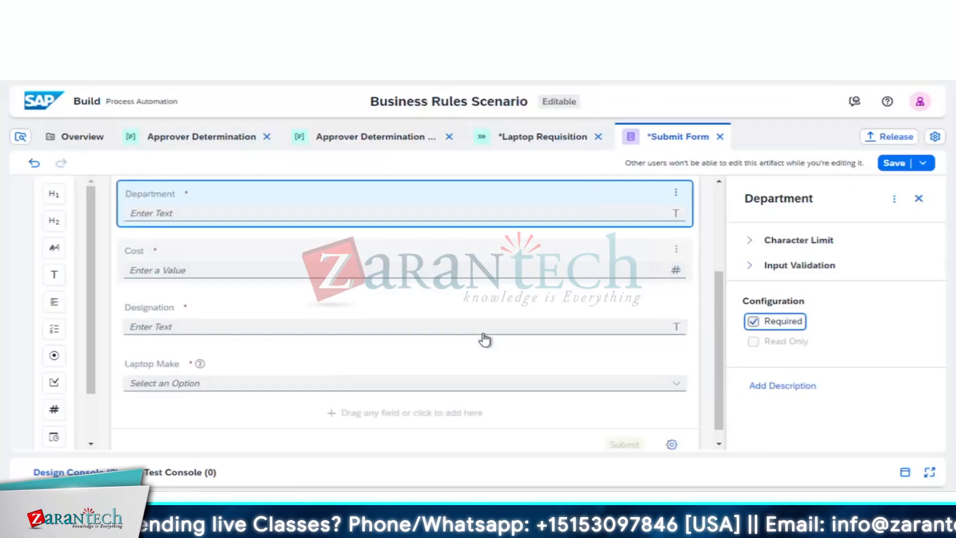
scroll(487, 337, up, 3)
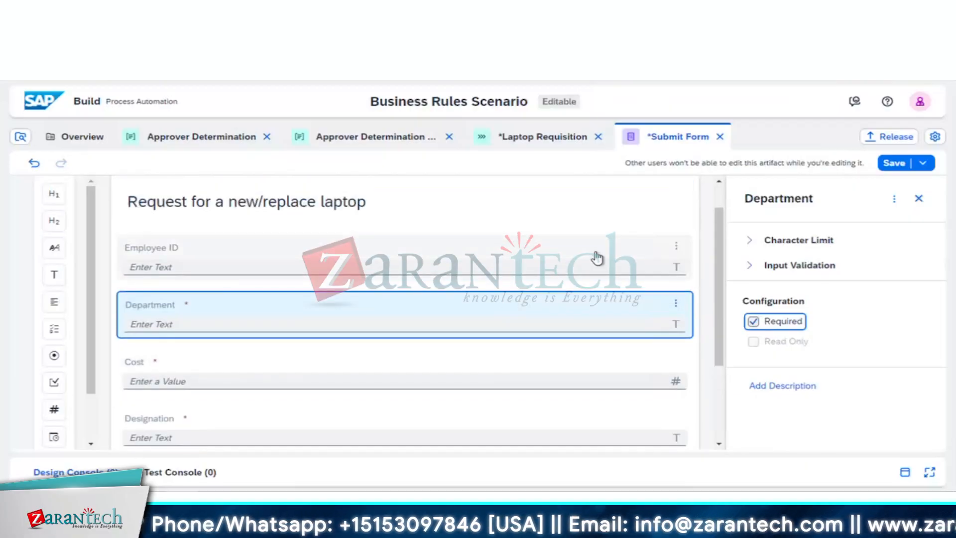
click(600, 260)
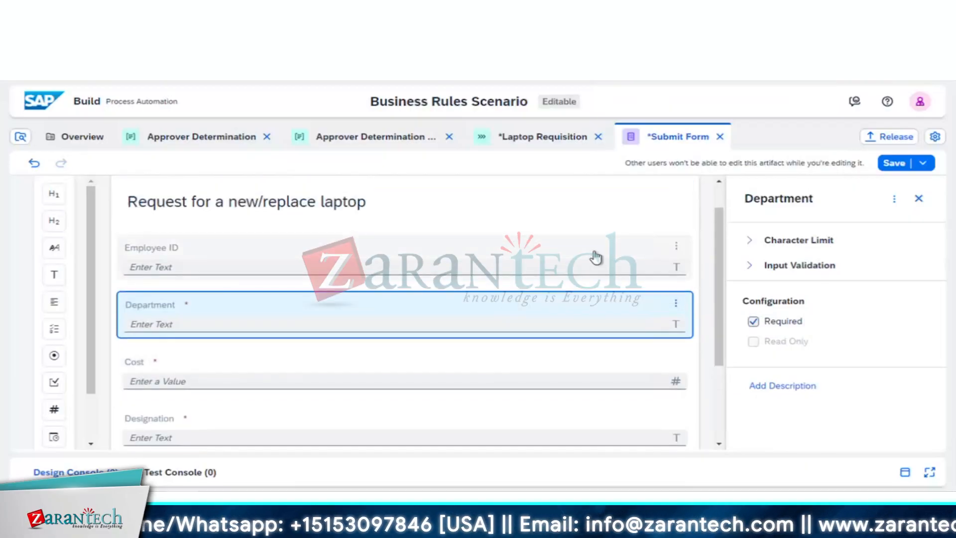
click(754, 321)
Add a text area below the Laptop Make dropdown and name it "Addition Comments".
scroll(523, 365, down, 1)
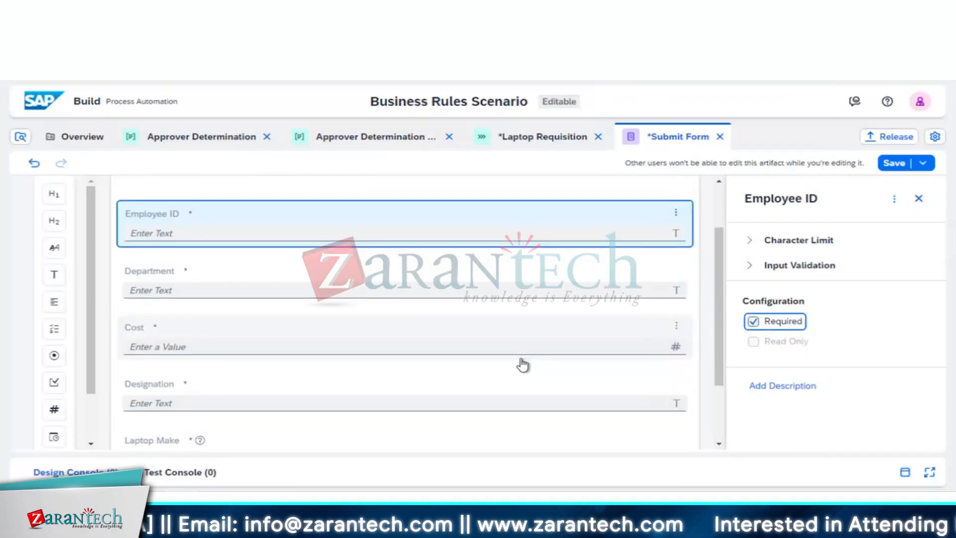
scroll(523, 365, down, 1)
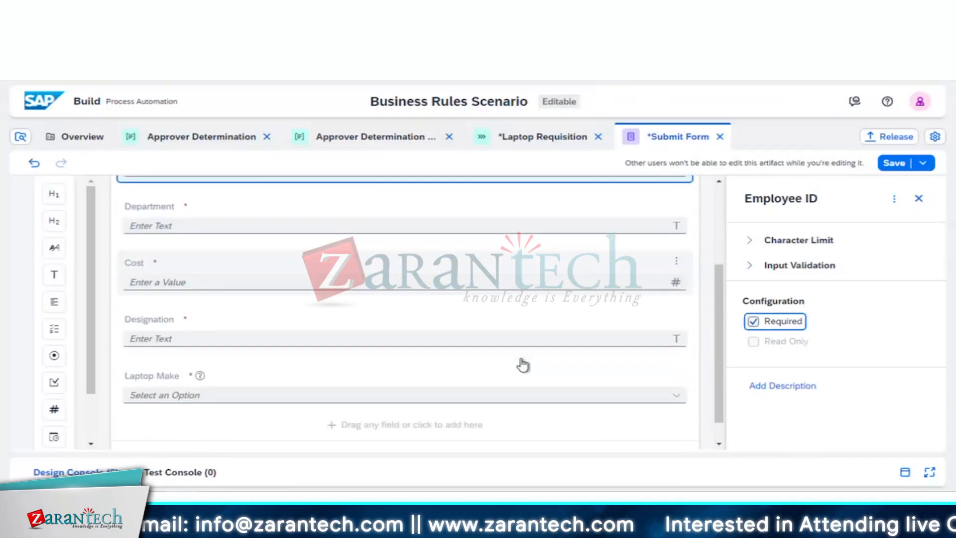
click(56, 302)
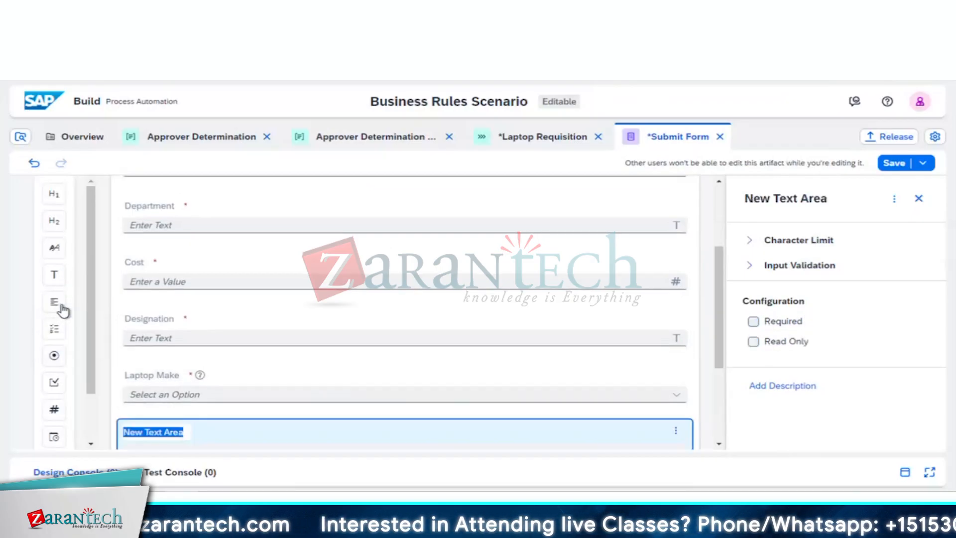
key(BackSpace)
text(A)
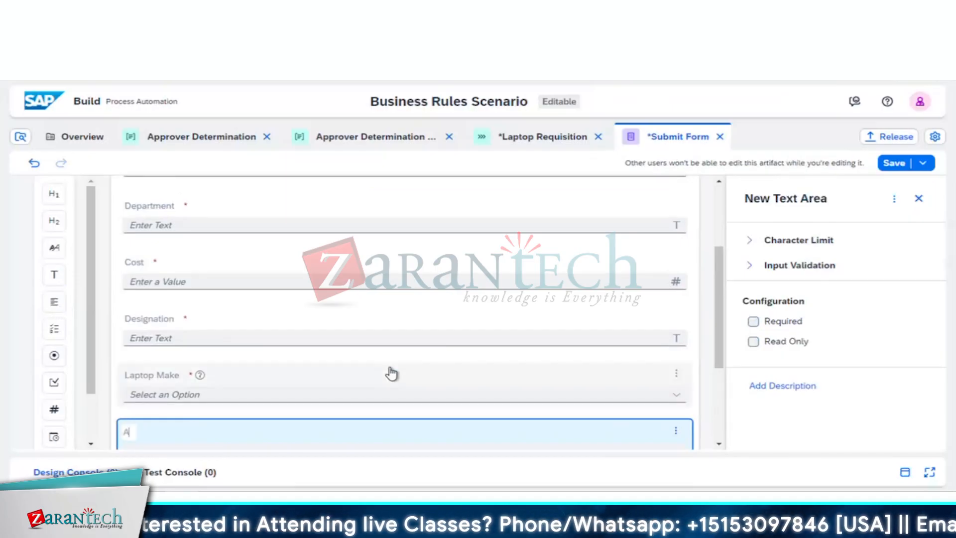
text(ddition)
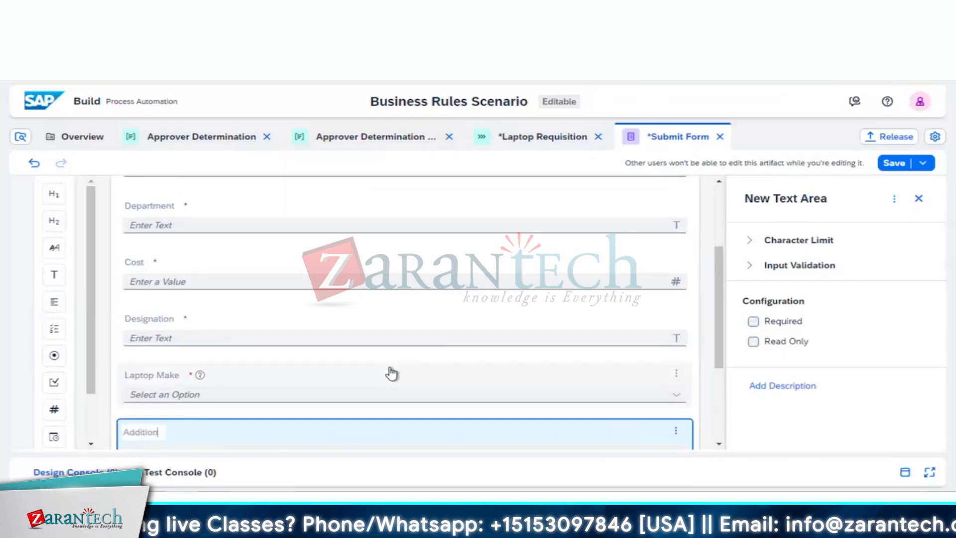
text( Co)
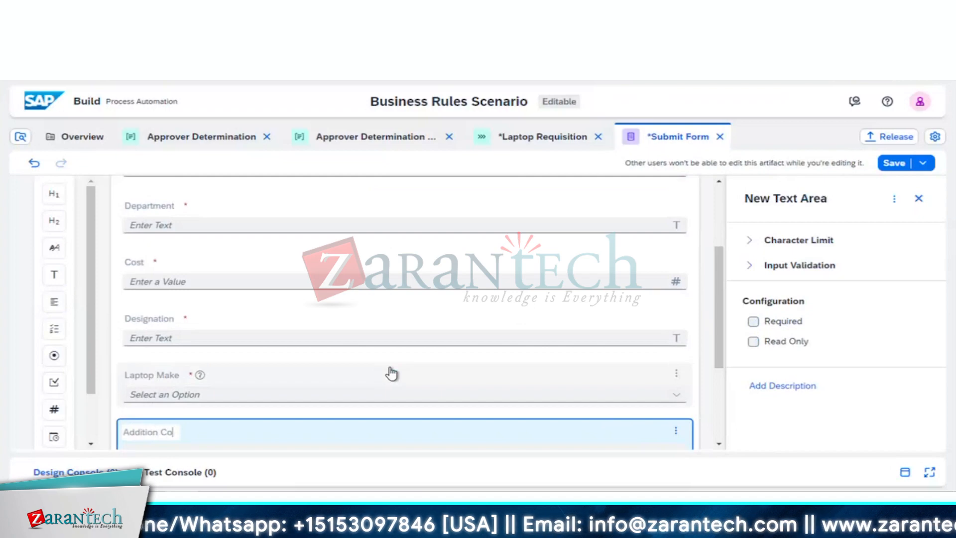
text(mments)
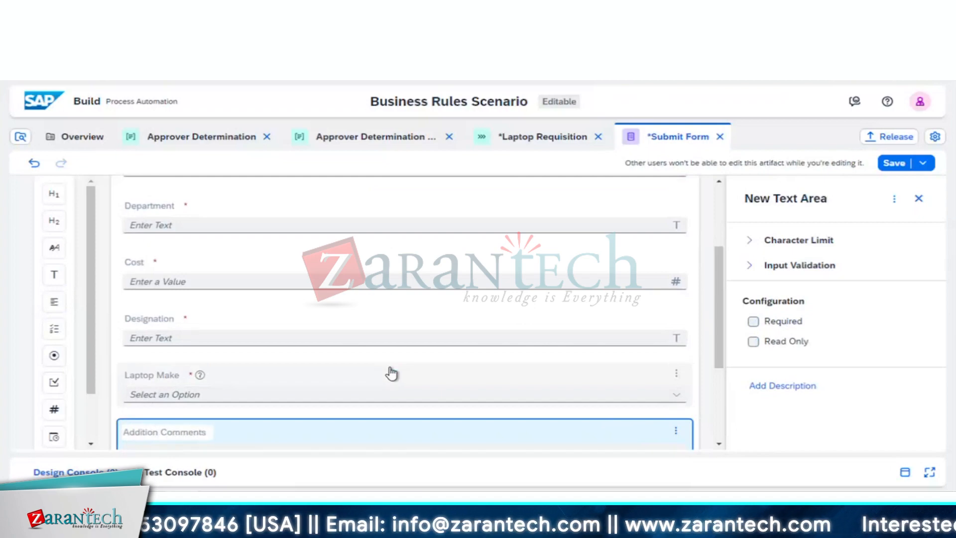
scroll(391, 374, down, 3)
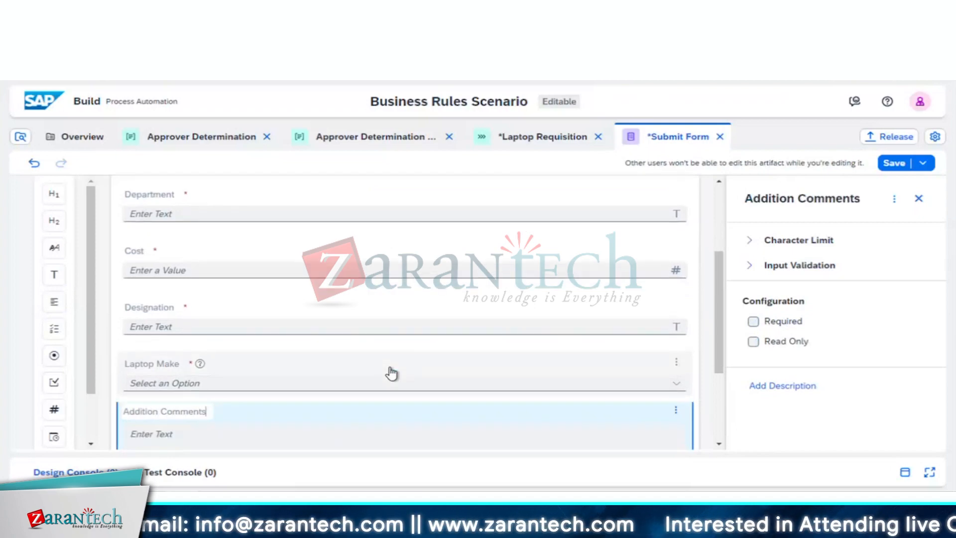
scroll(392, 373, down, 1)
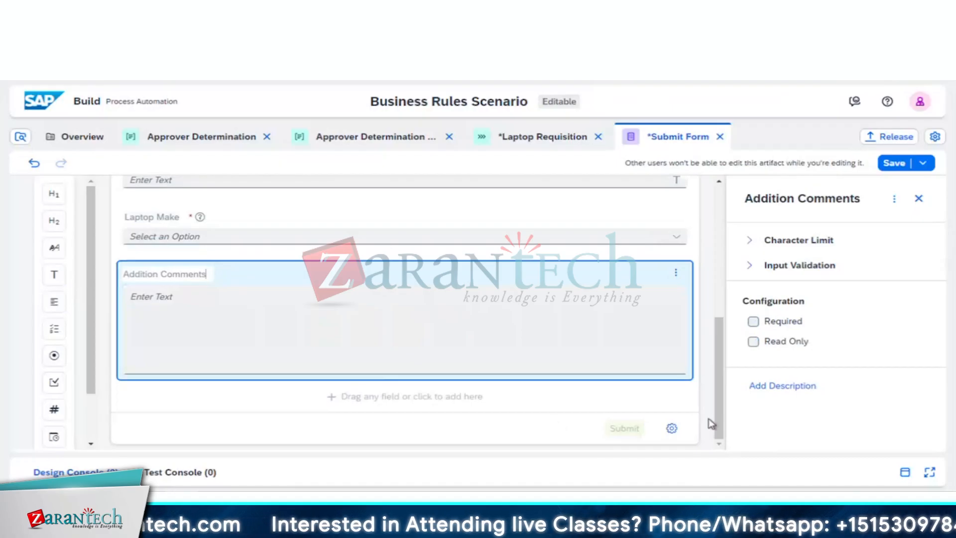
click(738, 414)
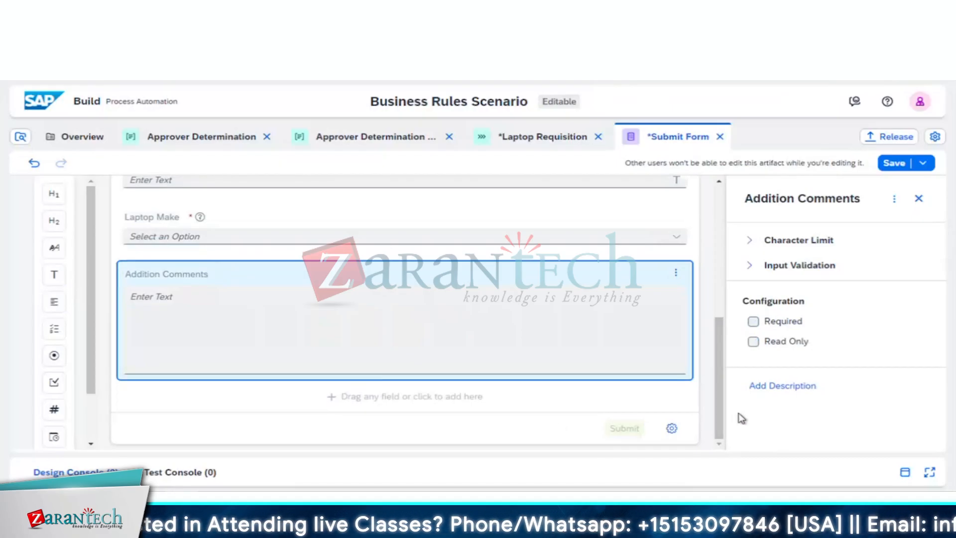
Save the Submit Form and the Laptop Requisition process.
click(894, 165)
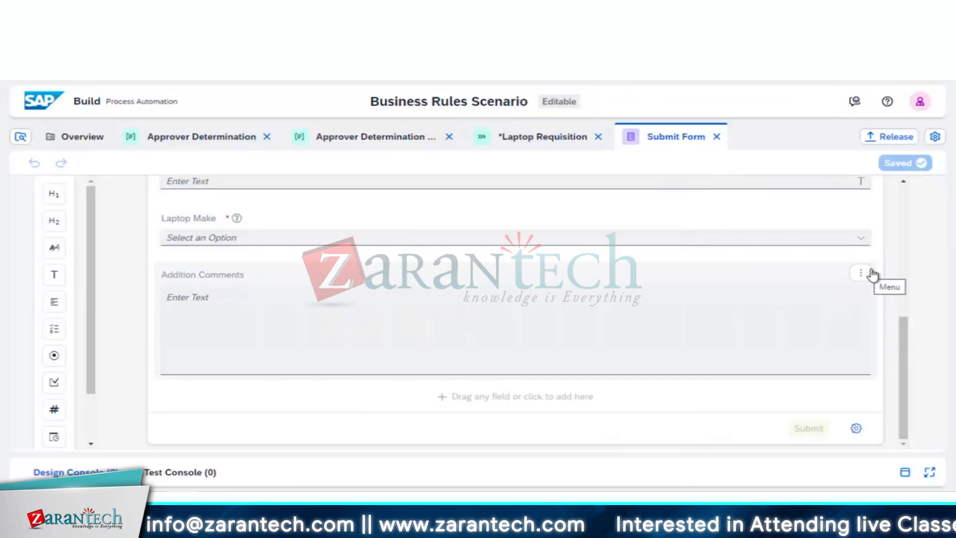
scroll(769, 330, up, 10)
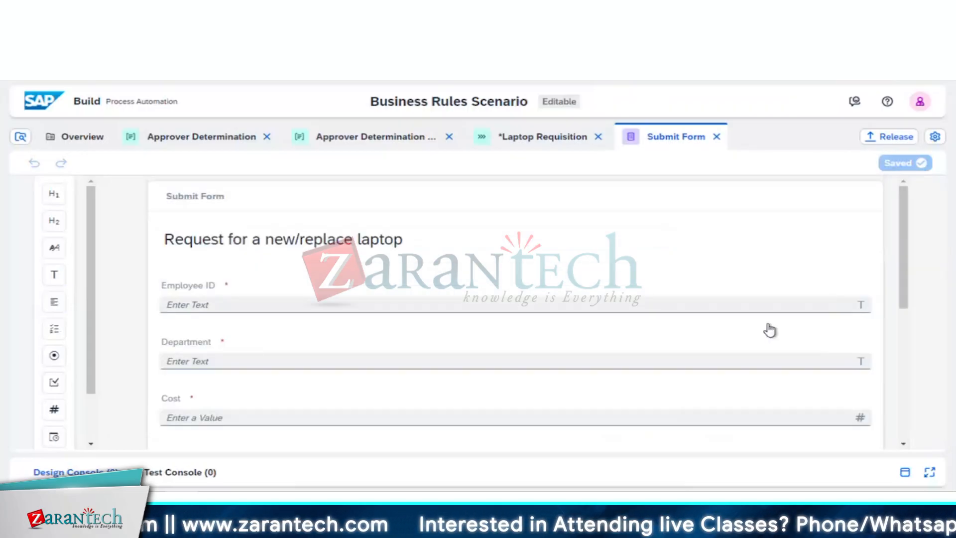
click(548, 139)
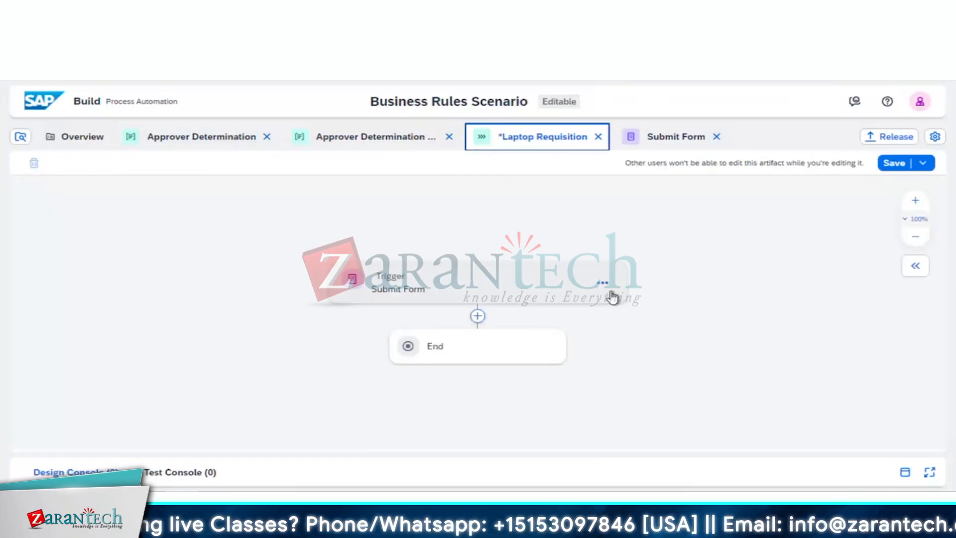
click(892, 168)
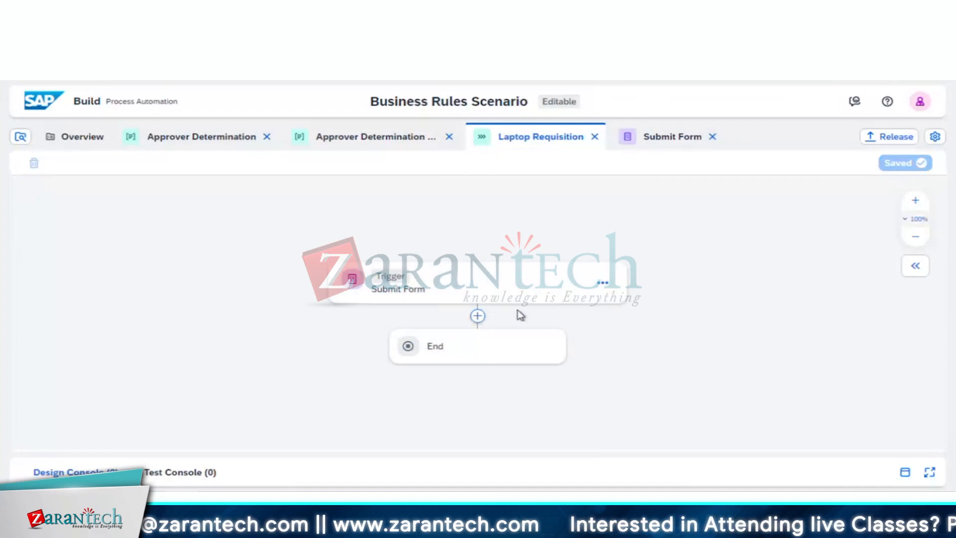
Add a new blank decision named "Approval Info" after the Submit Form trigger in the Laptop Requisition process.
click(477, 318)
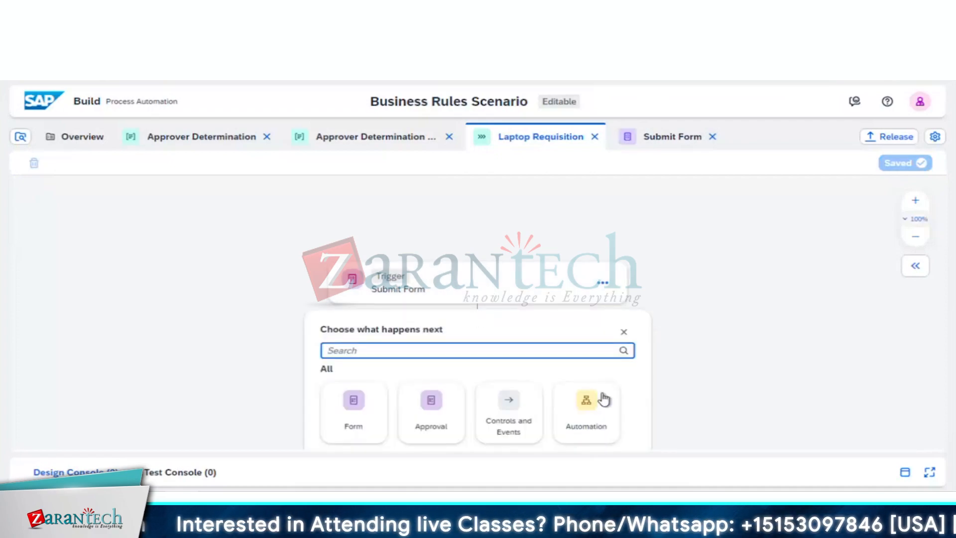
scroll(603, 397, down, 2)
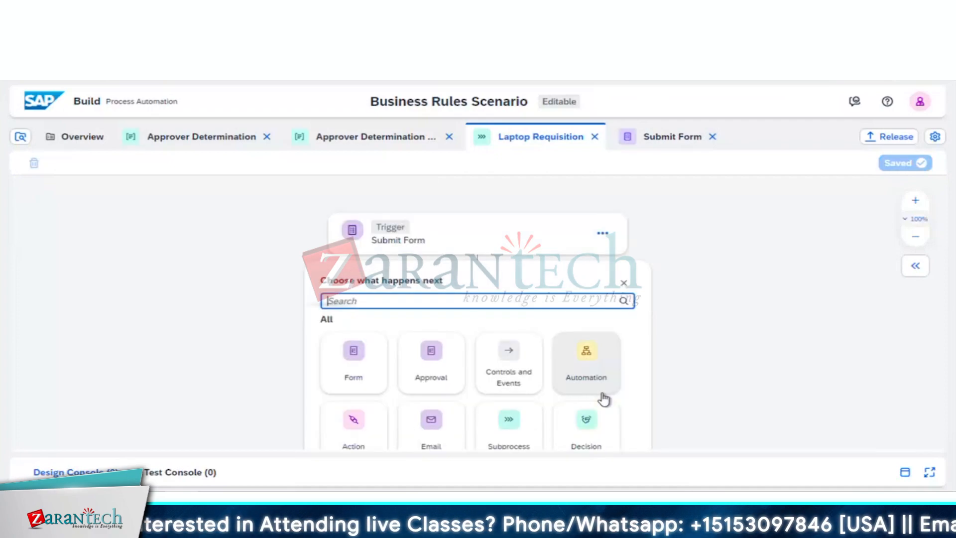
click(587, 416)
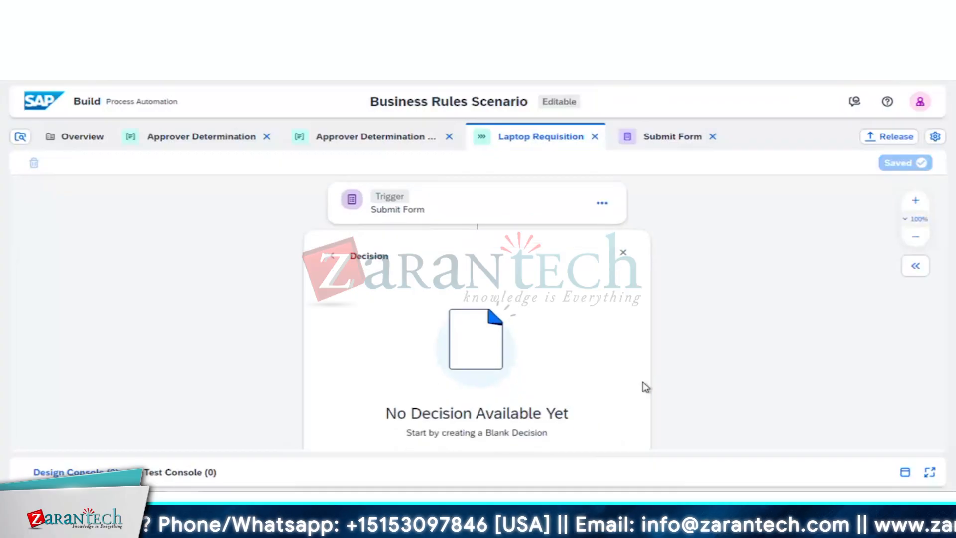
scroll(643, 387, down, 5)
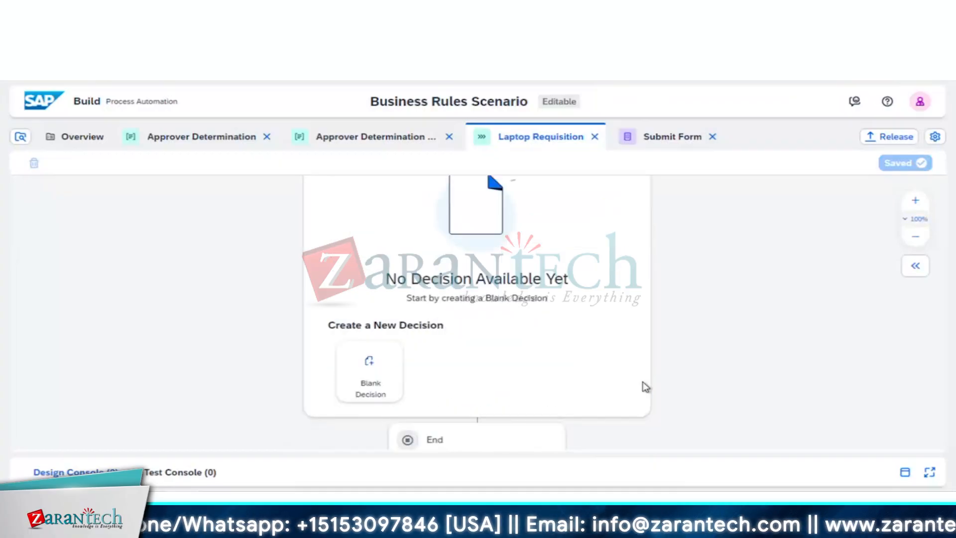
click(376, 365)
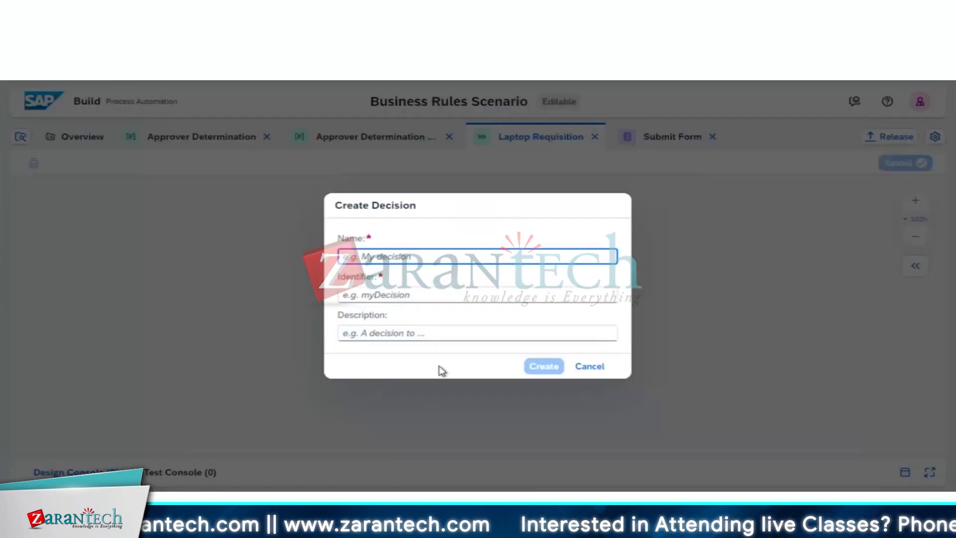
text(appr)
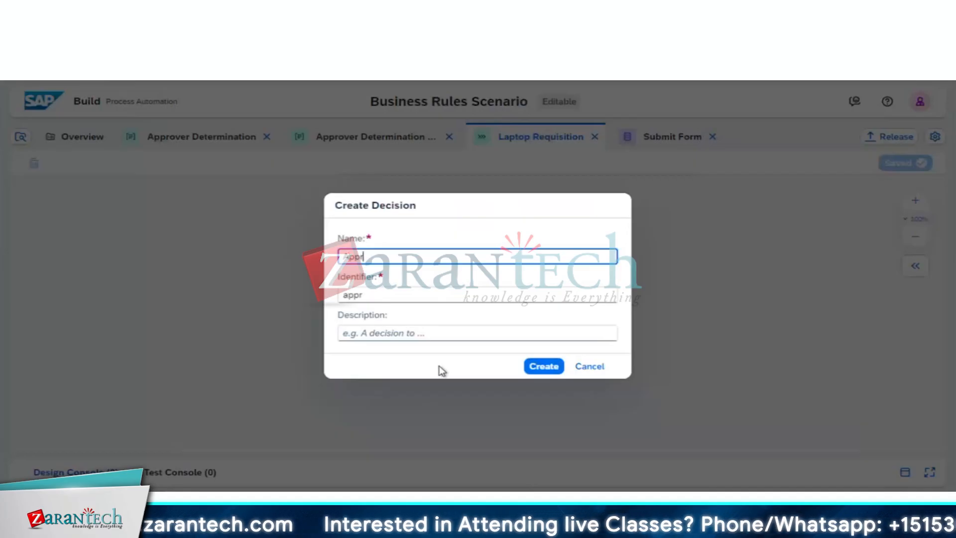
text(oval Ind)
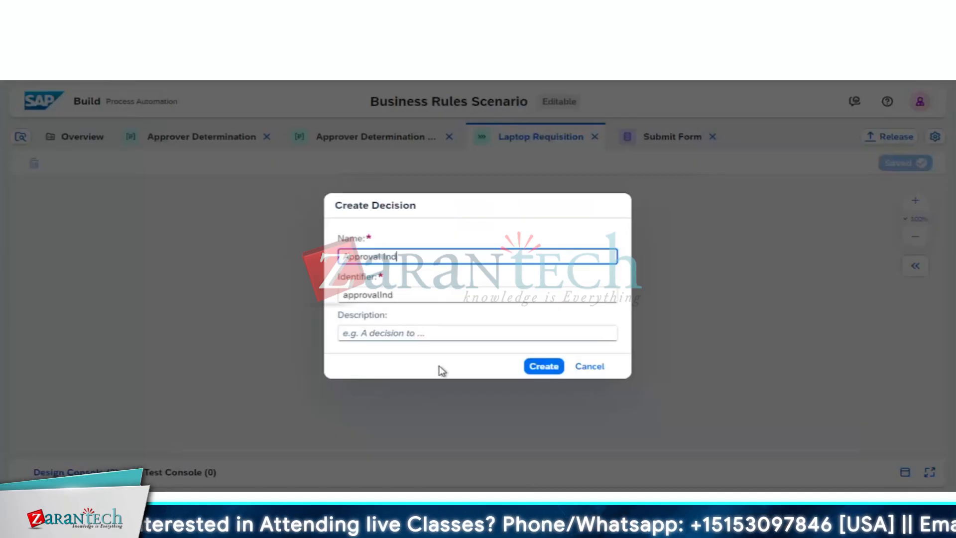
key(BackSpace)
text(fo)
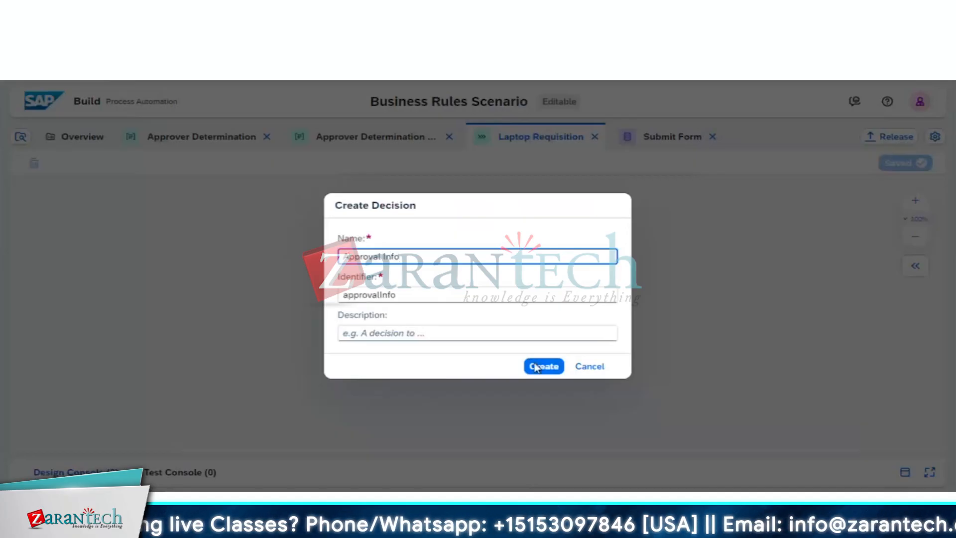
click(535, 367)
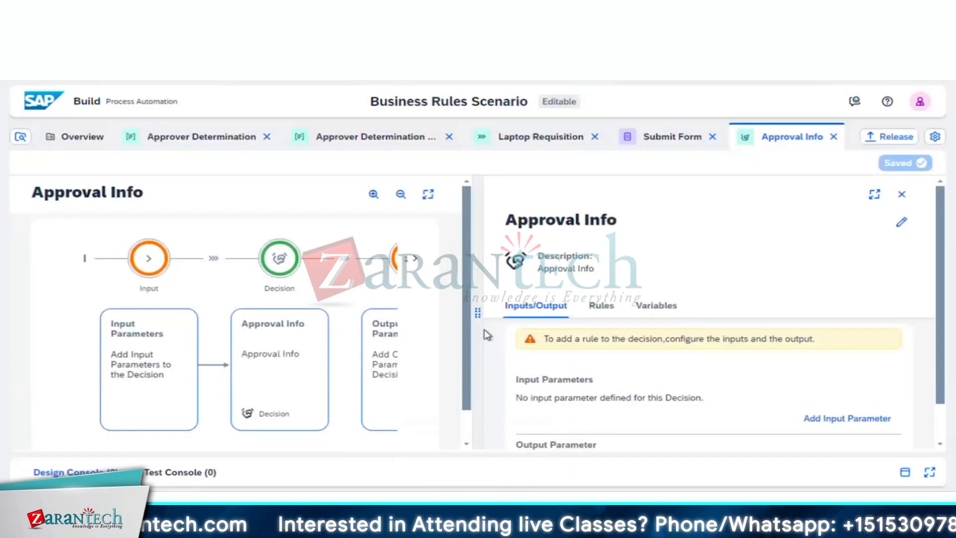
Examine the Approval Info decision's input, decision and result flow along with its input and output parameter settings.
drag(478, 326, 658, 326)
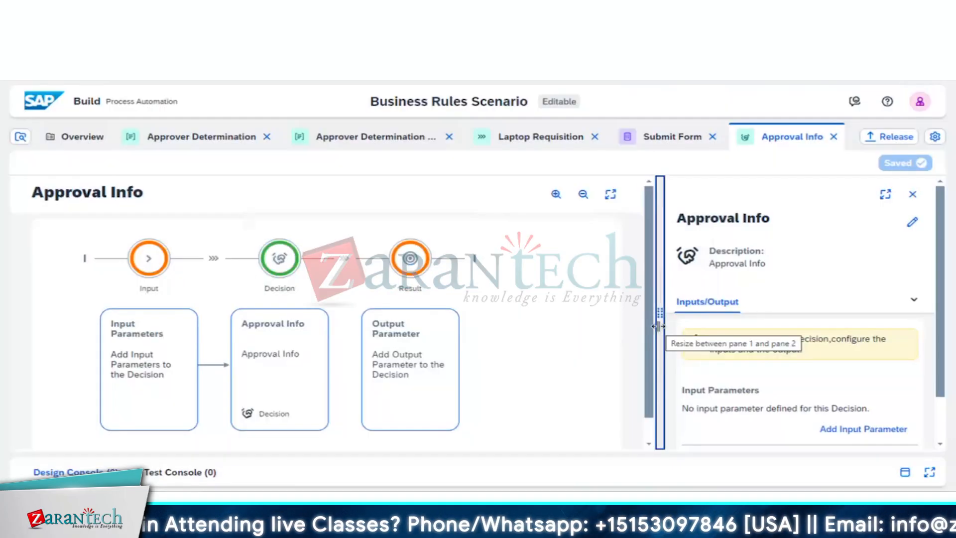
scroll(519, 353, down, 1)
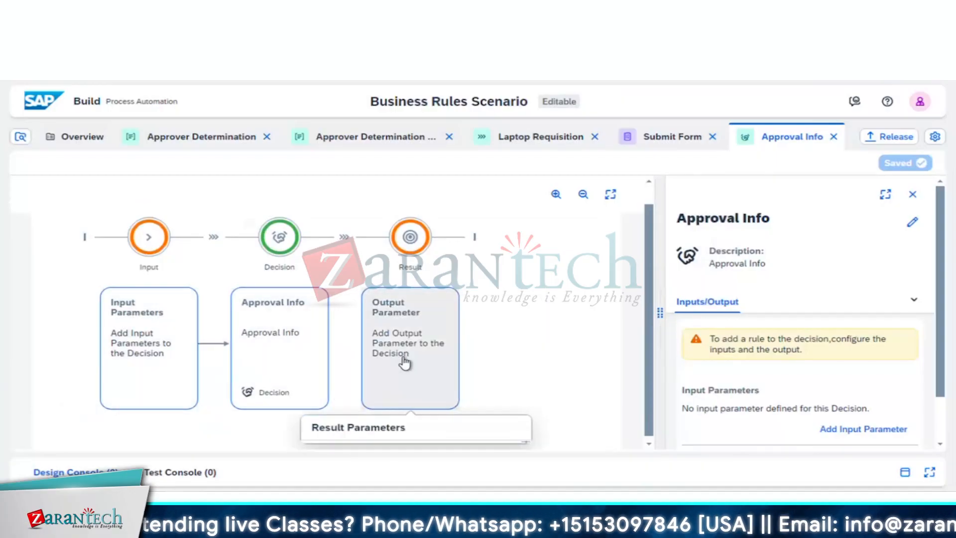
scroll(519, 341, down, 1)
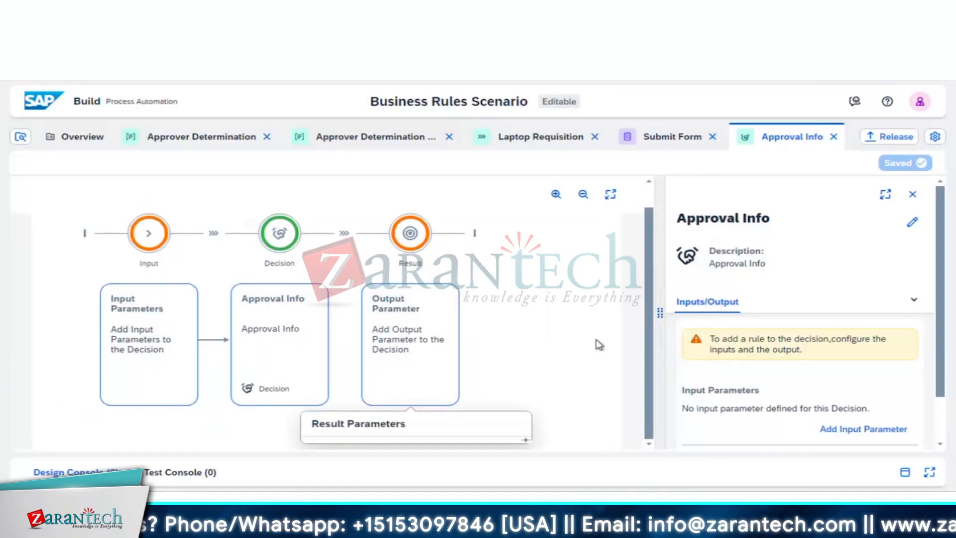
drag(662, 311, 424, 309)
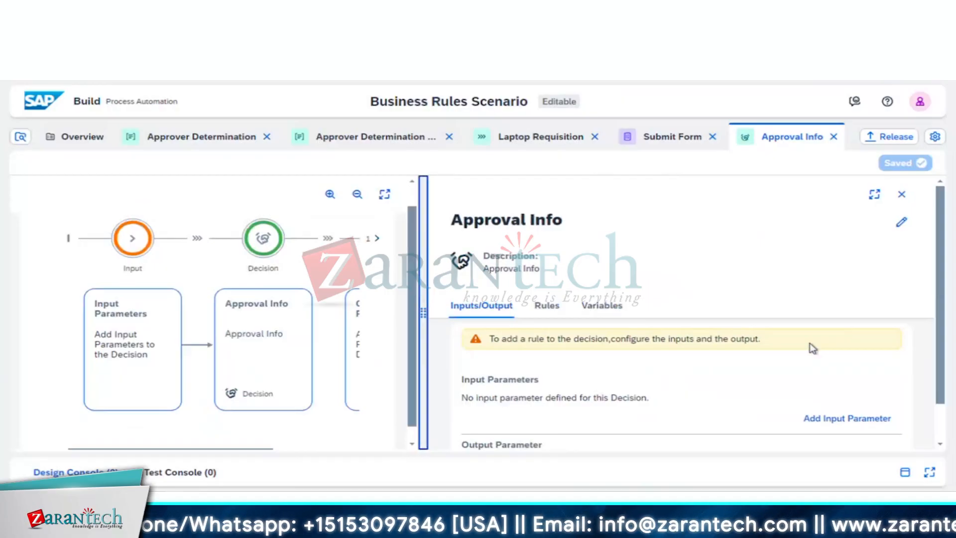
scroll(813, 349, down, 1)
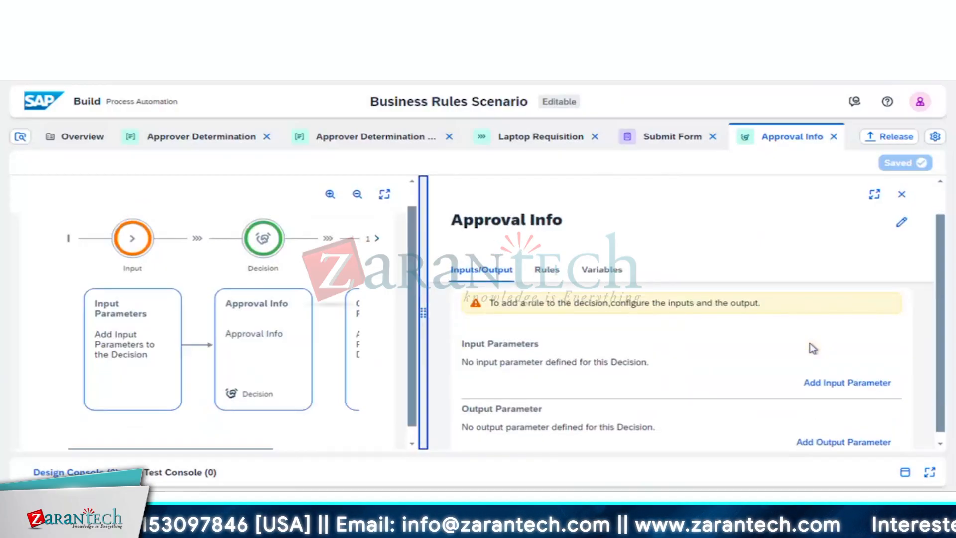
scroll(812, 348, up, 1)
scroll(813, 348, up, 1)
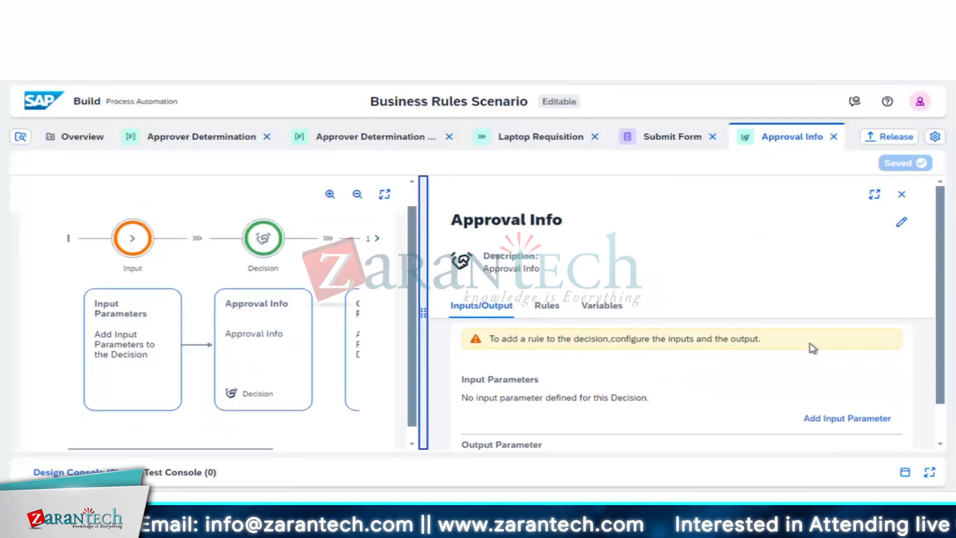
scroll(812, 348, down, 1)
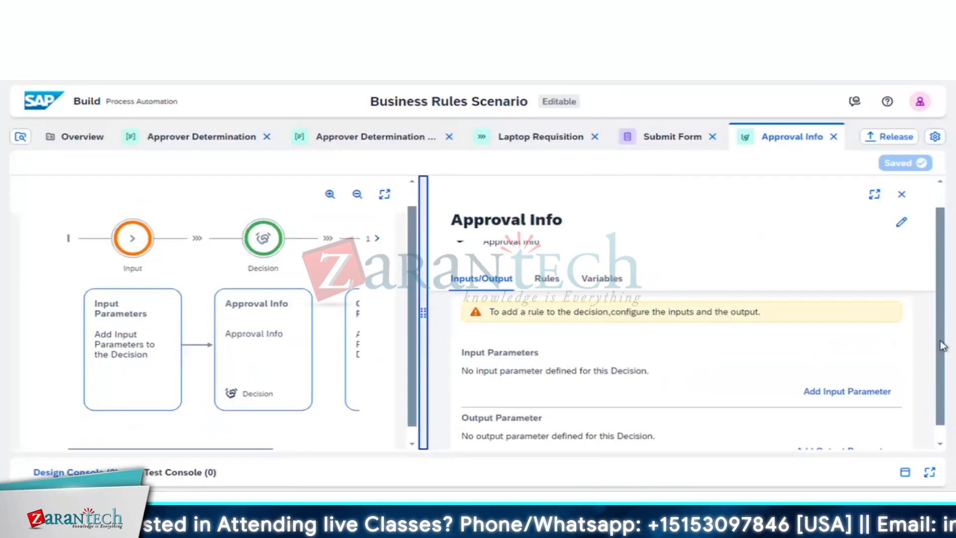
drag(942, 346, 941, 386)
scroll(941, 387, up, 1)
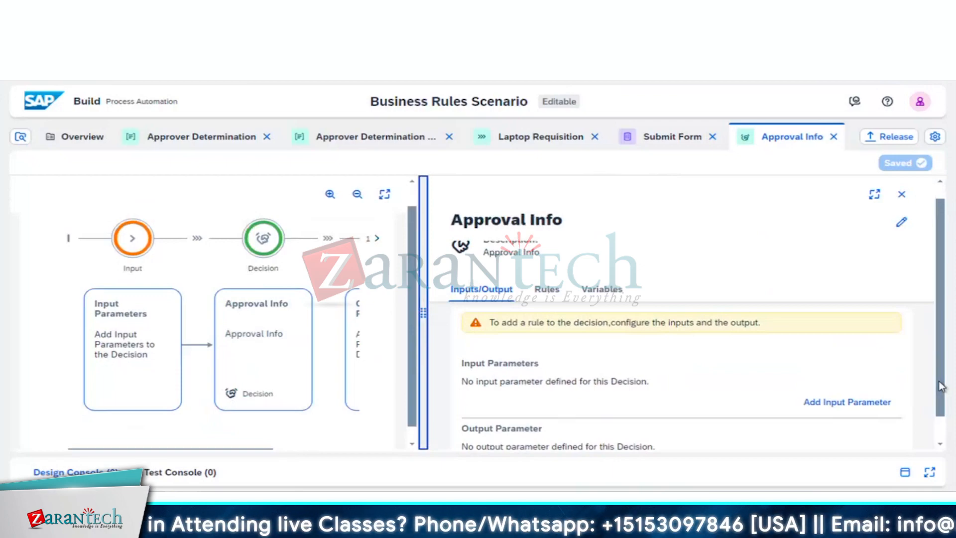
scroll(755, 333, down, 2)
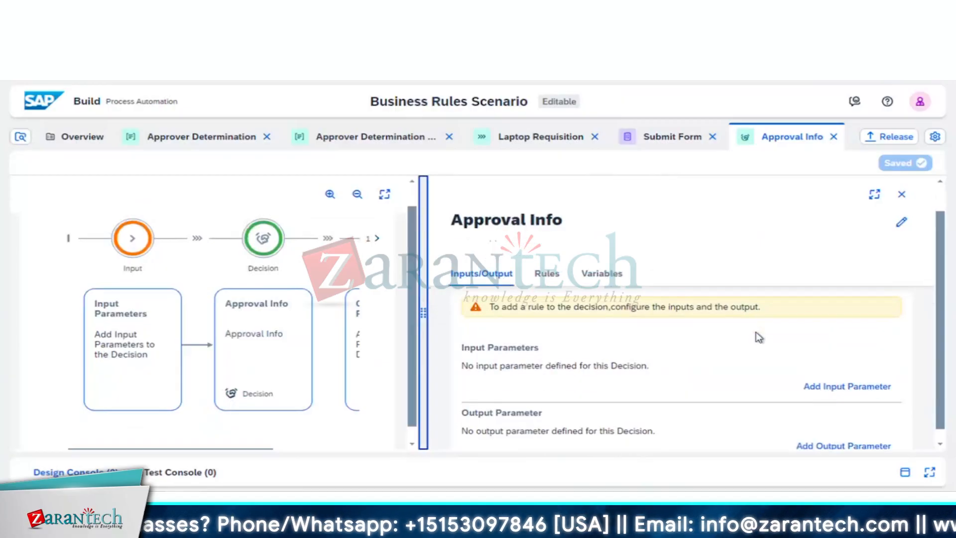
Add an input parameter named "Determine Approval" to the Approval Info decision.
click(848, 382)
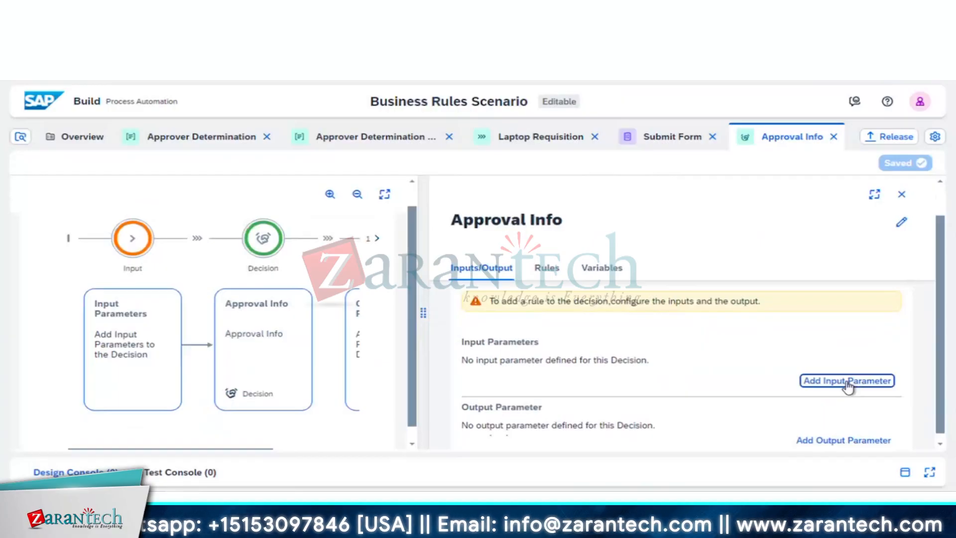
click(848, 382)
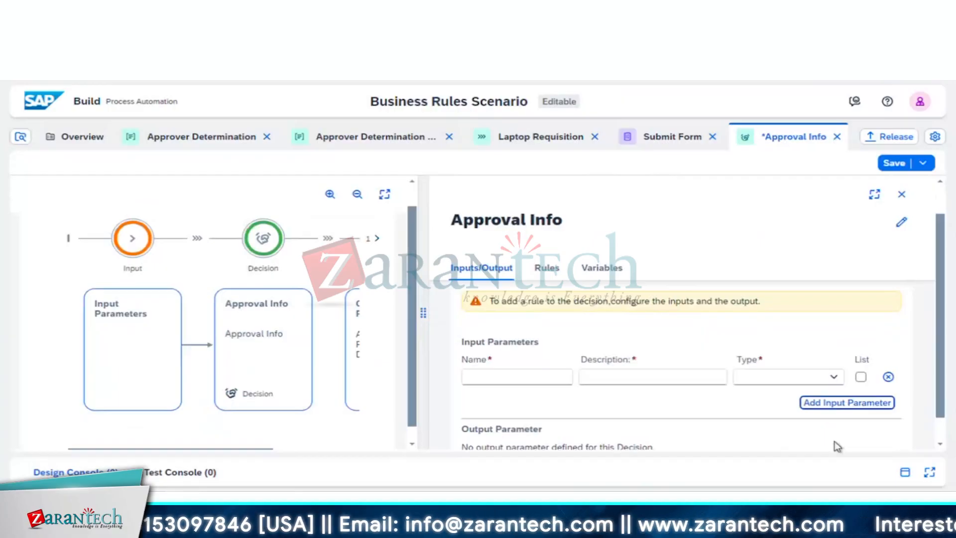
click(527, 376)
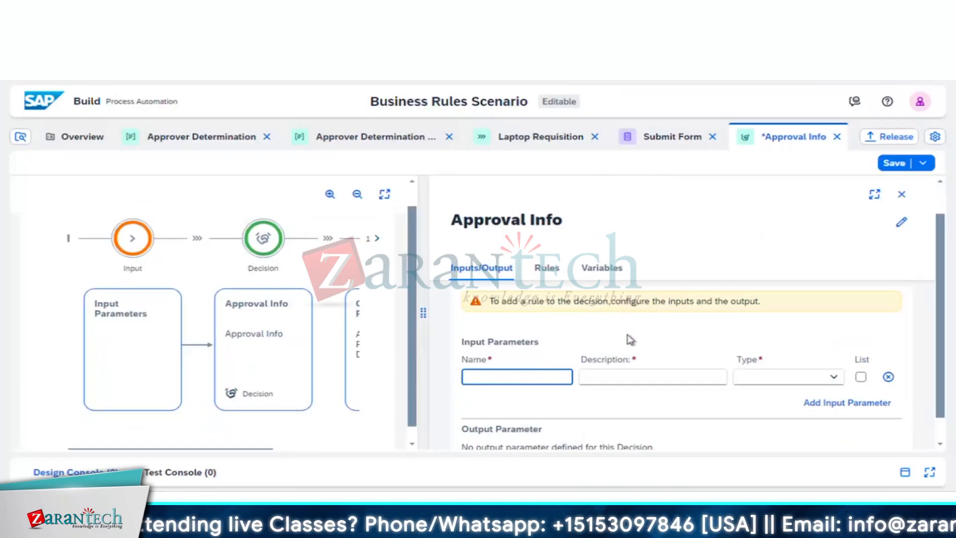
text(Deter)
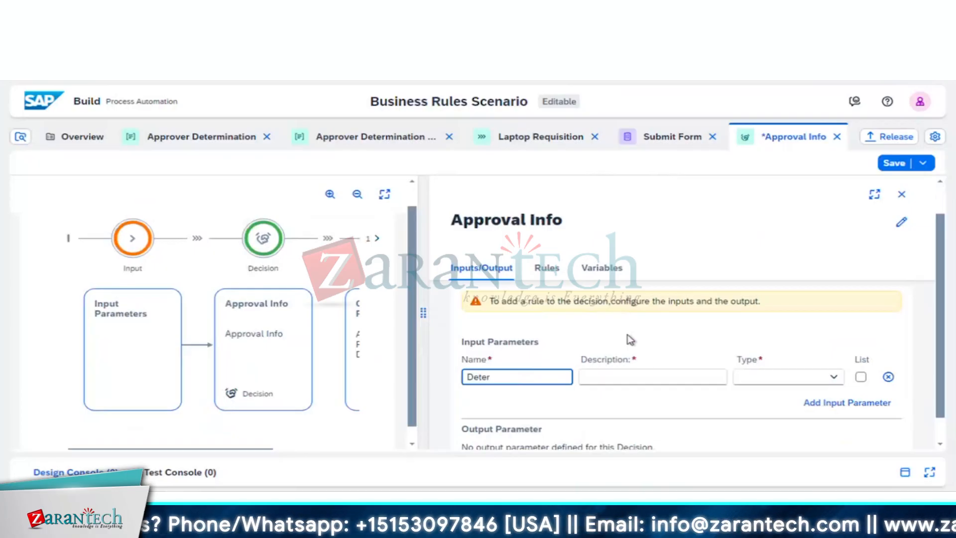
text(mine Appr)
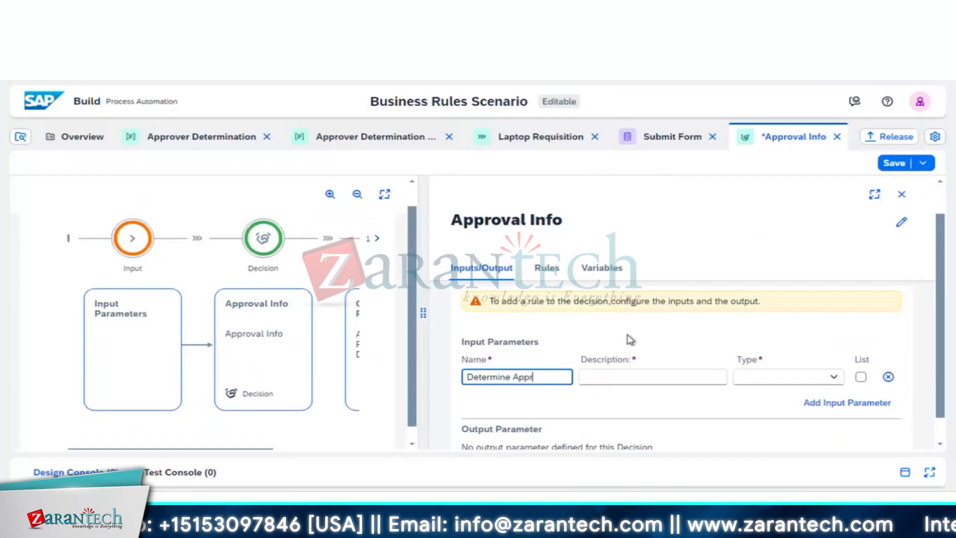
text(oval)
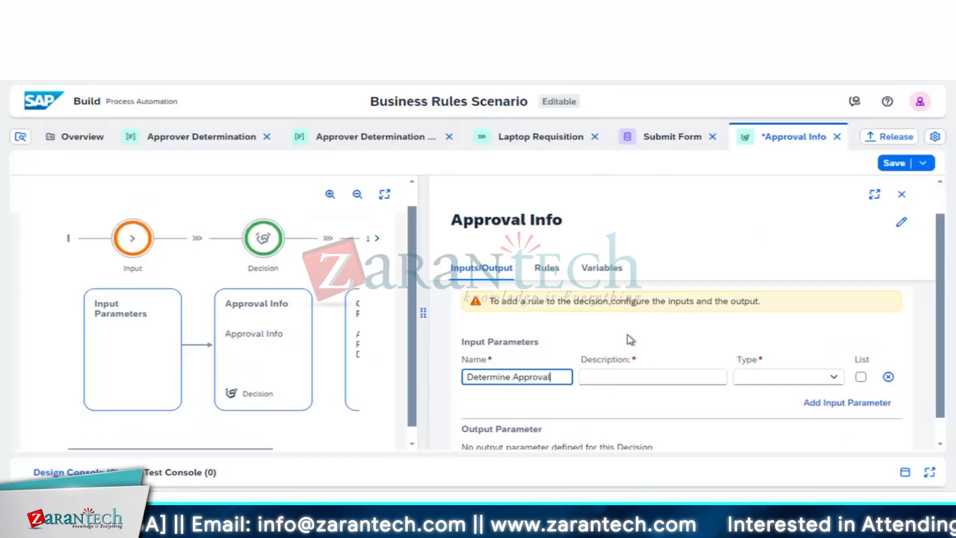
Describe the Determine Approval input parameter as "Desc for Determine Approval".
click(642, 376)
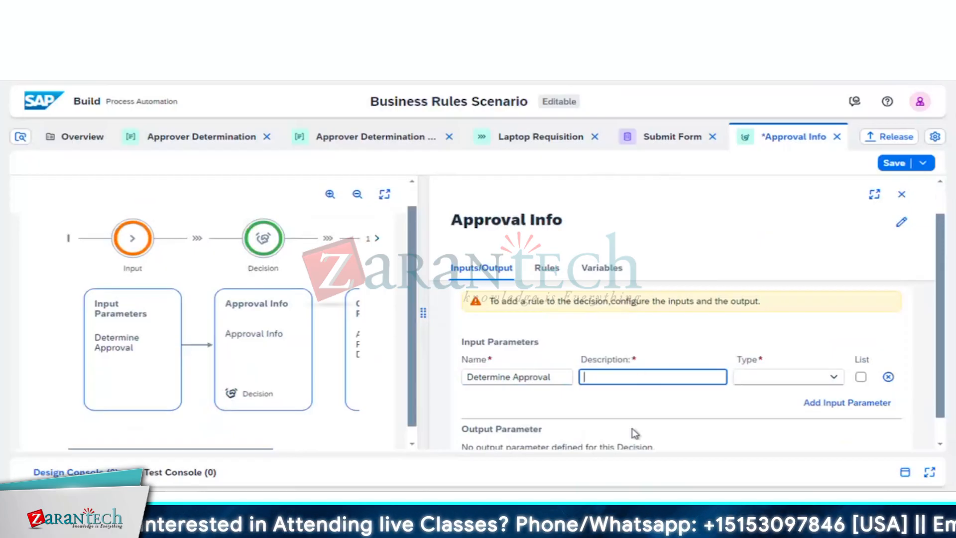
text(D)
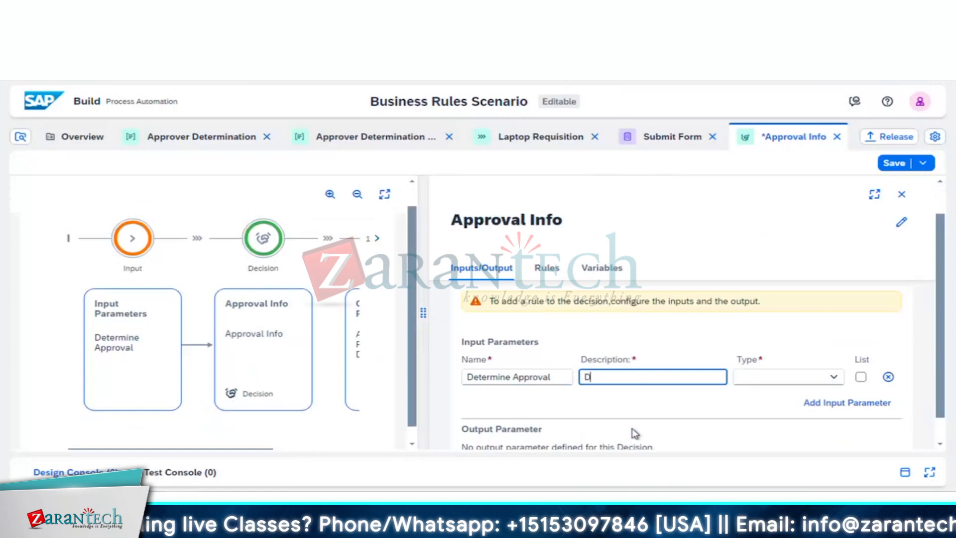
text(esc )
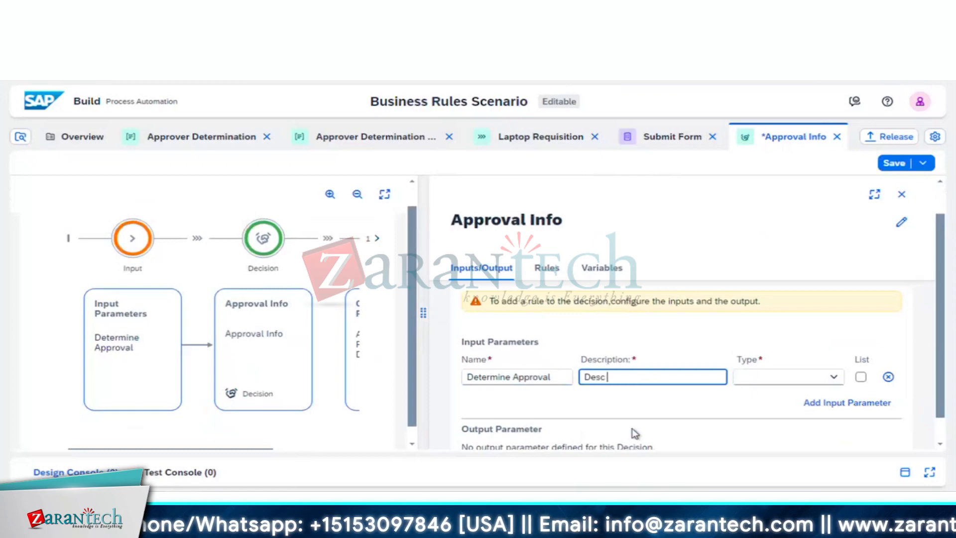
text(for)
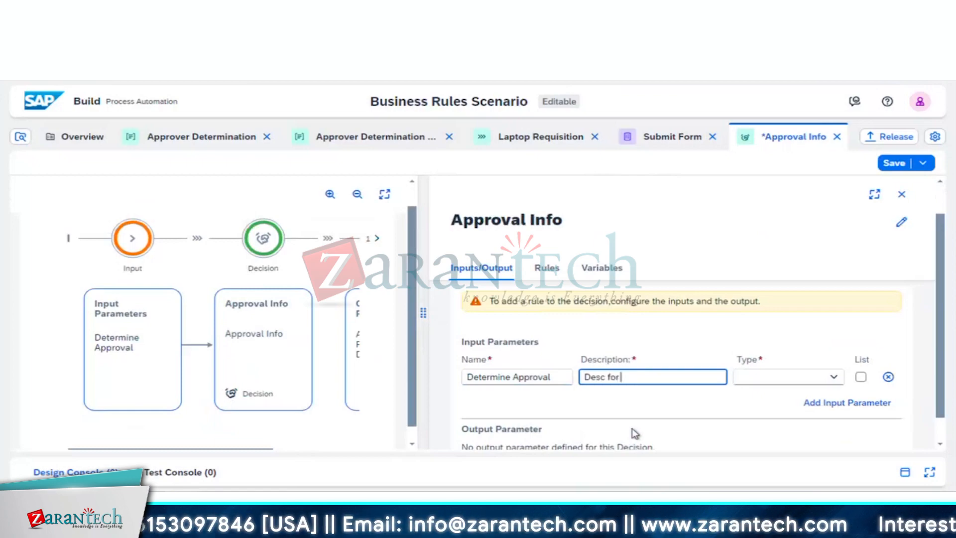
text( D)
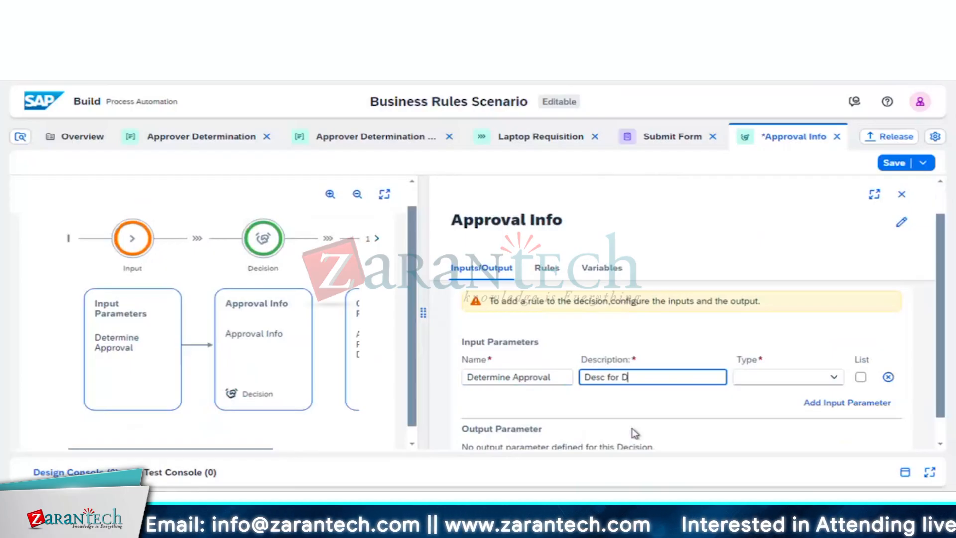
text(eter)
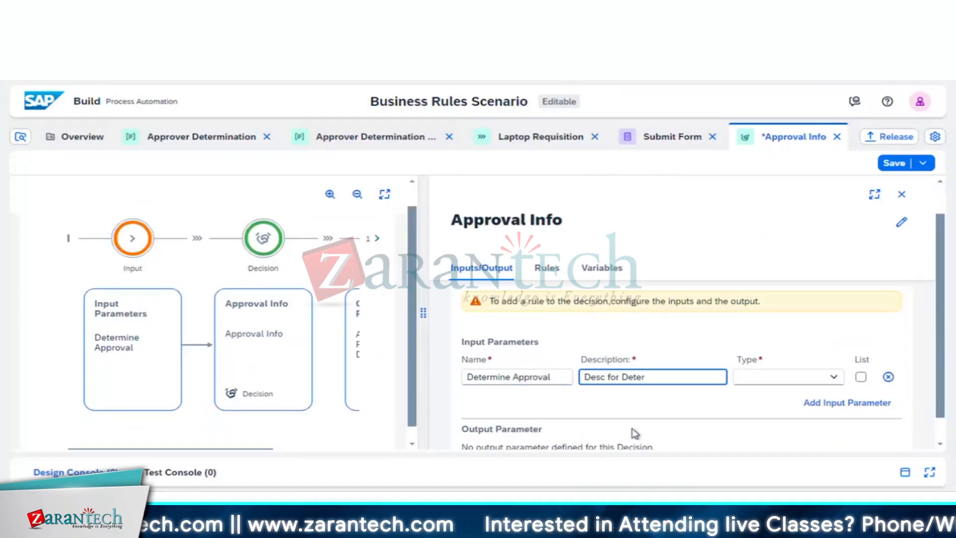
text(mine Approval)
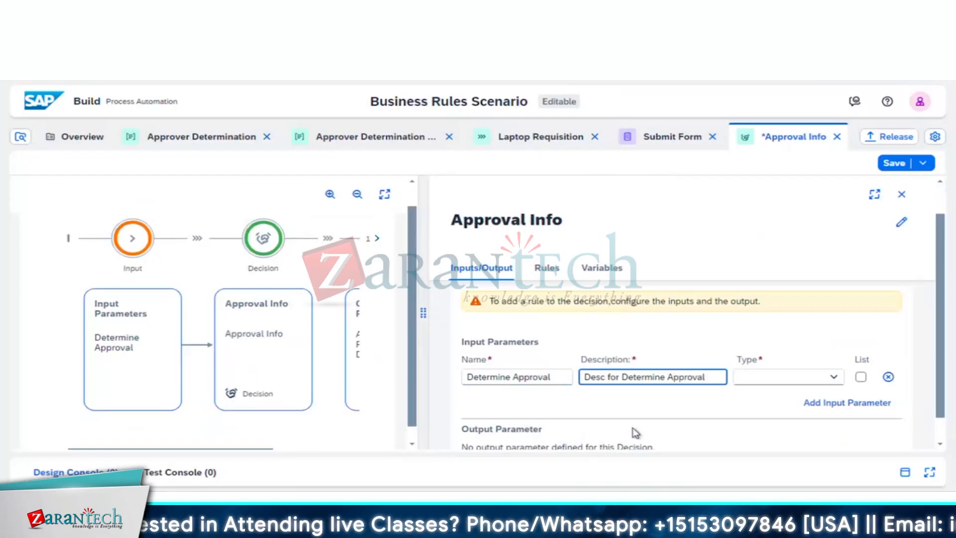
Set the type of the Determine Approval input parameter to the project's Approver Determination data type.
click(832, 378)
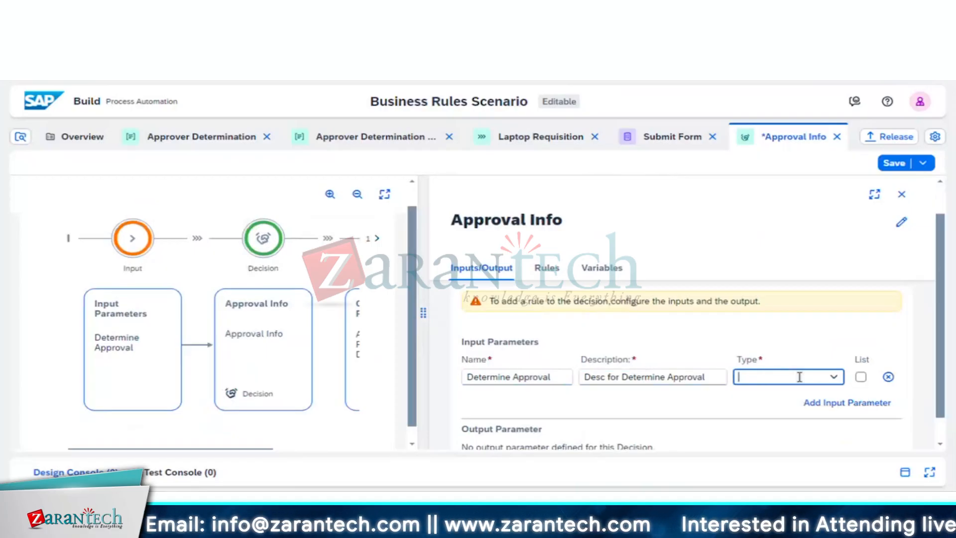
click(833, 378)
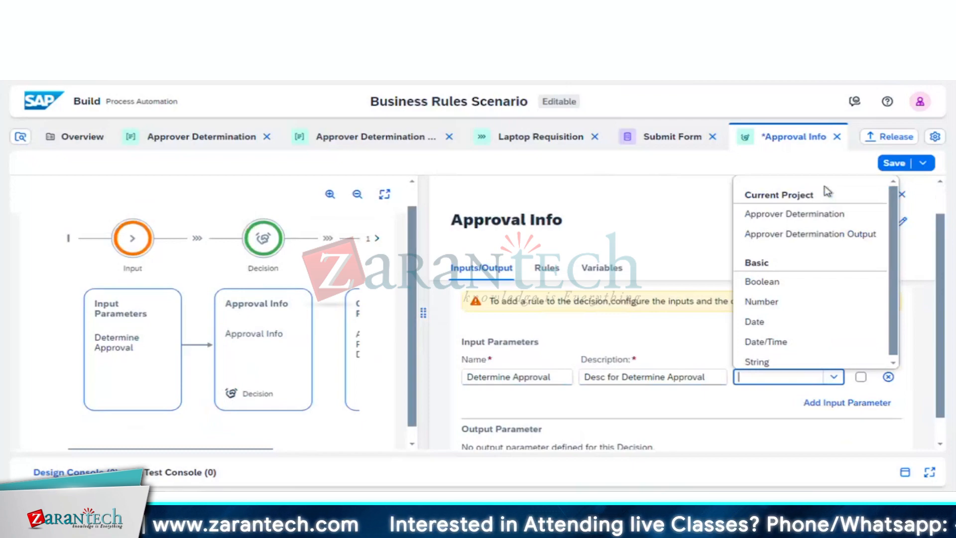
click(695, 350)
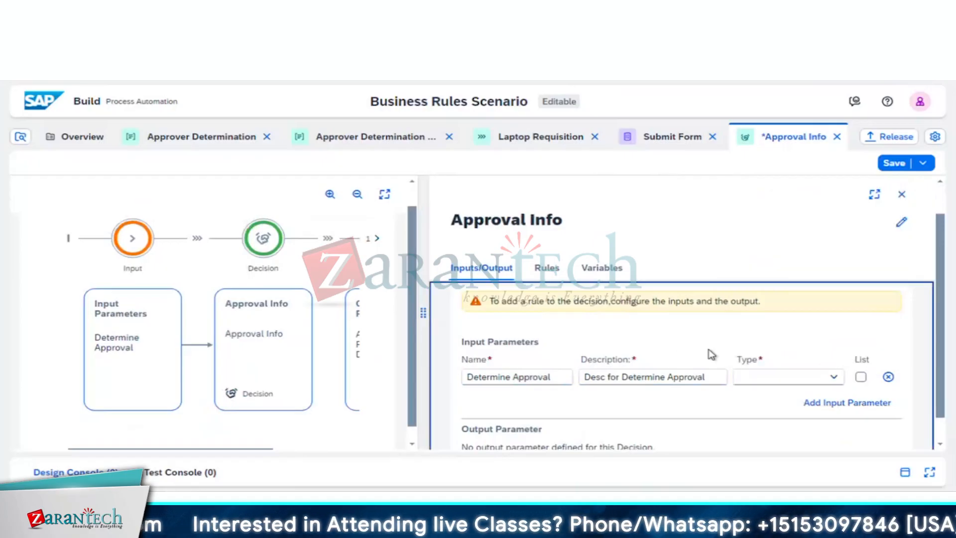
click(834, 376)
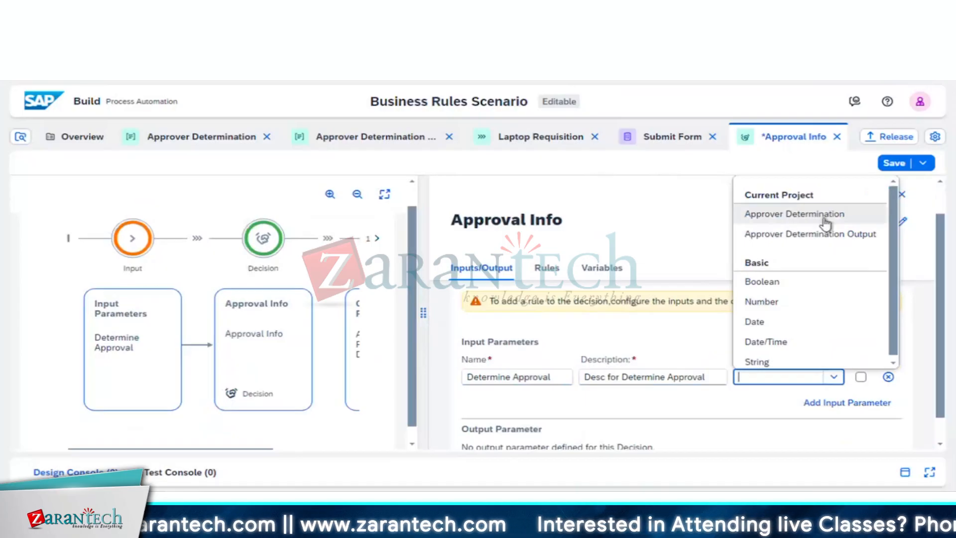
click(824, 219)
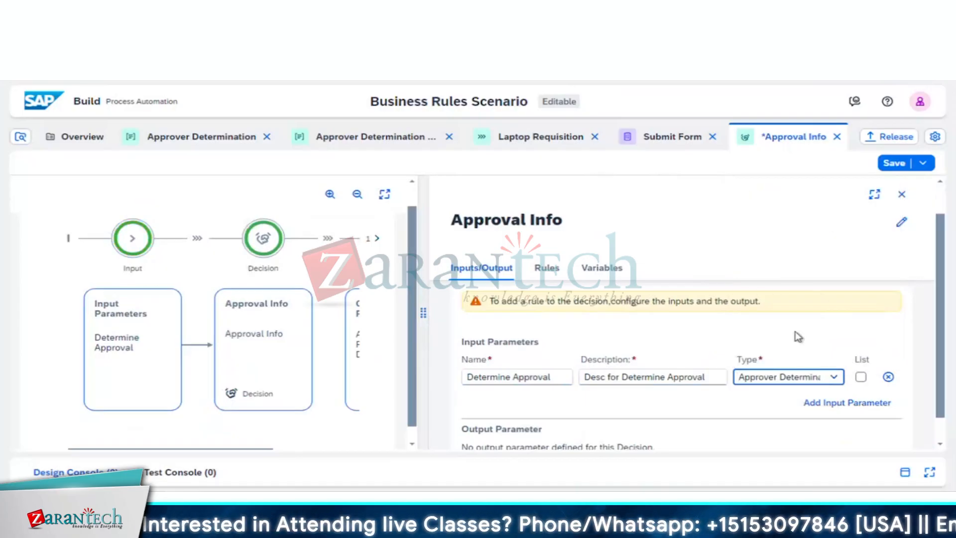
scroll(798, 337, down, 2)
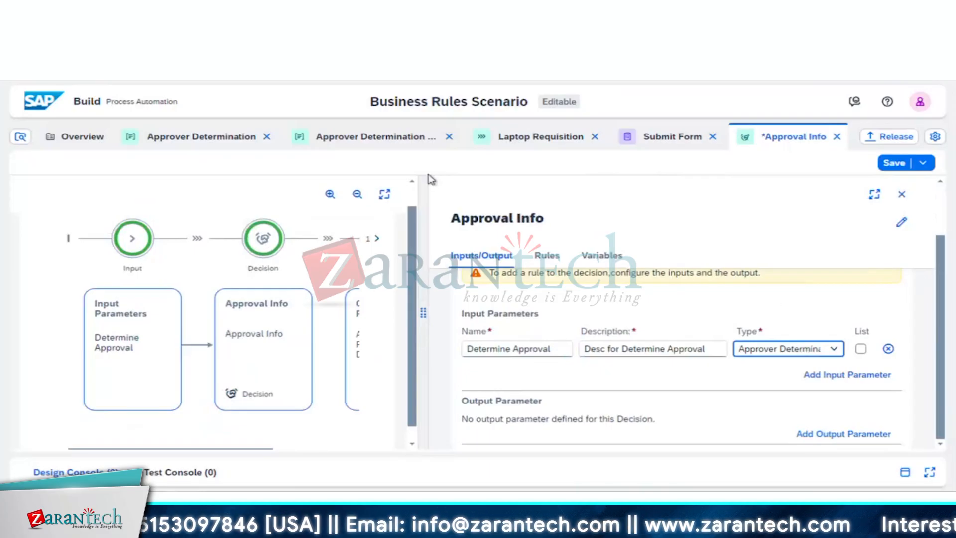
Review the fields of the Approver Determination data type and return to the Approval Info decision.
click(370, 142)
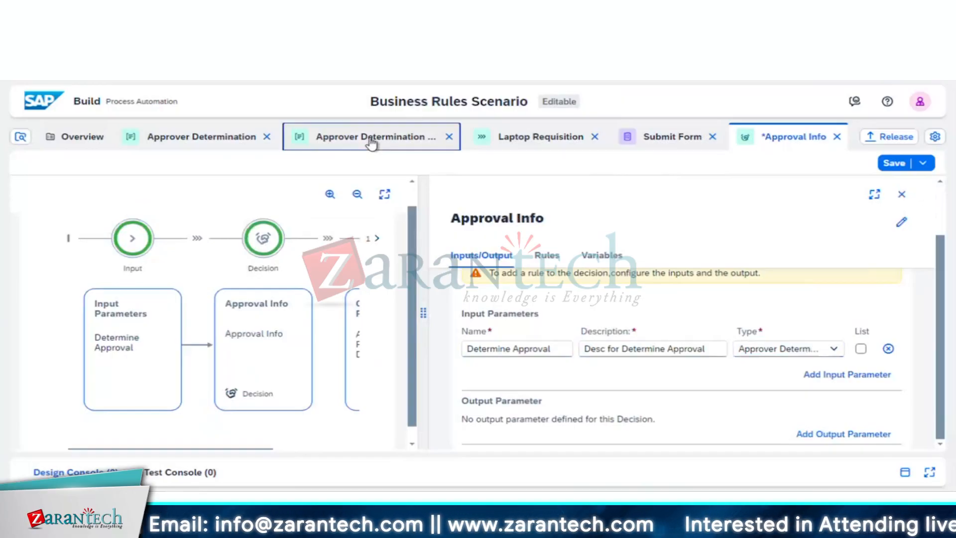
click(213, 137)
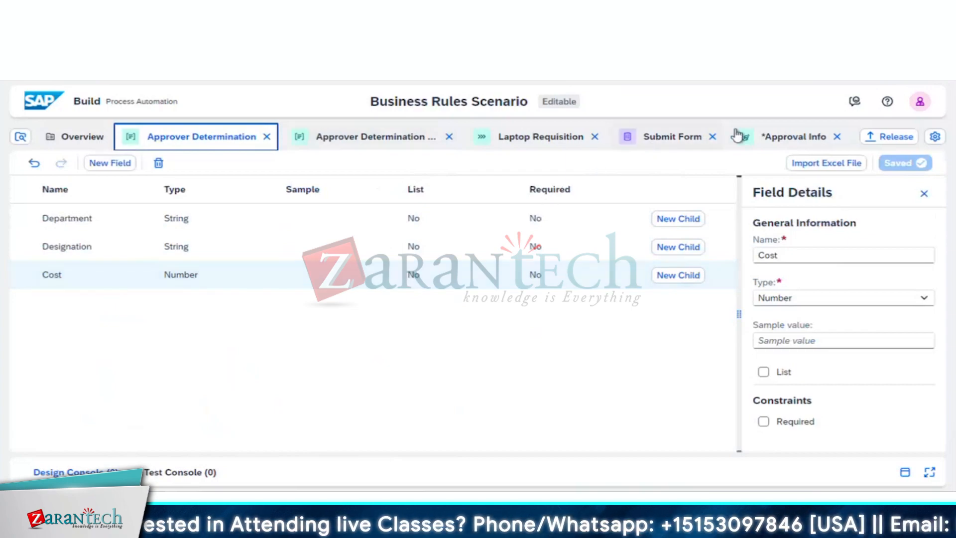
click(800, 135)
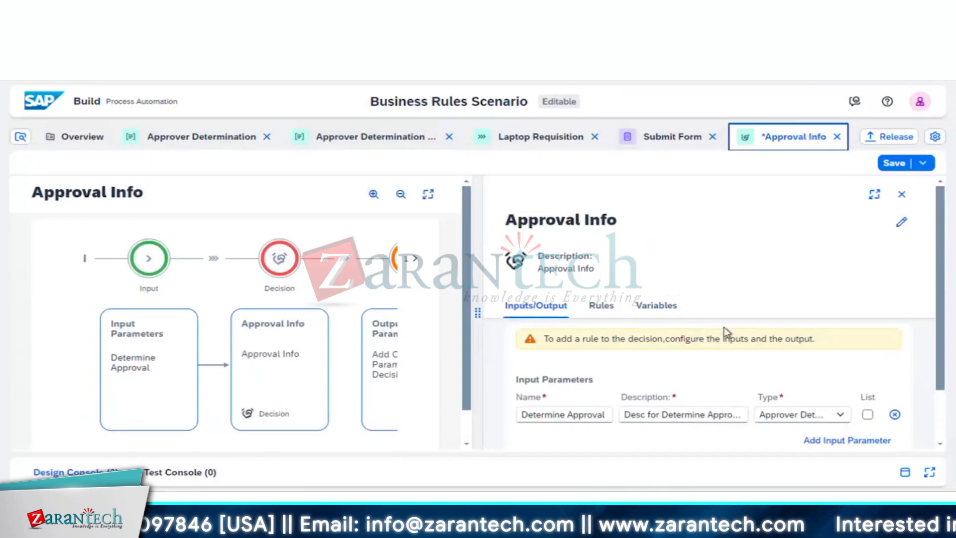
Add a blank output parameter to the Approval Info decision.
scroll(773, 362, down, 2)
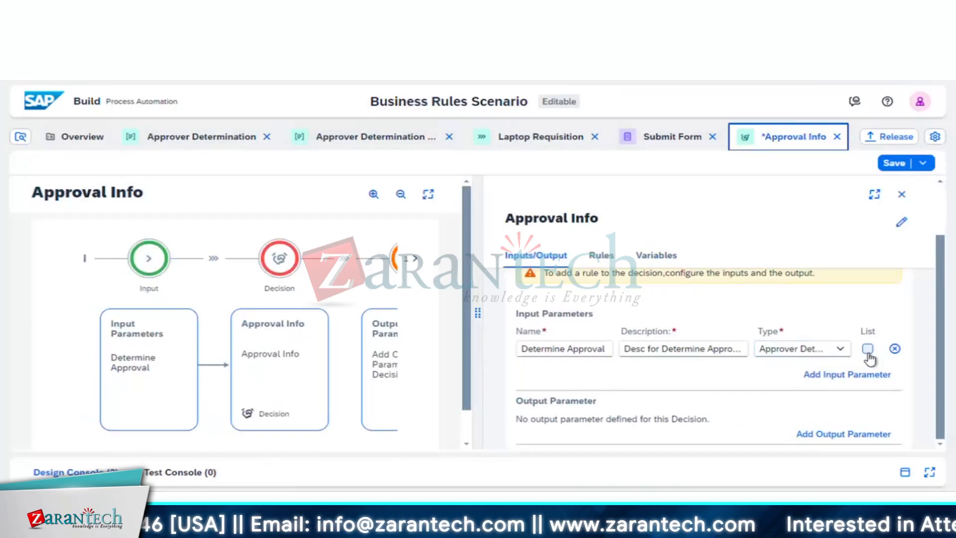
click(841, 434)
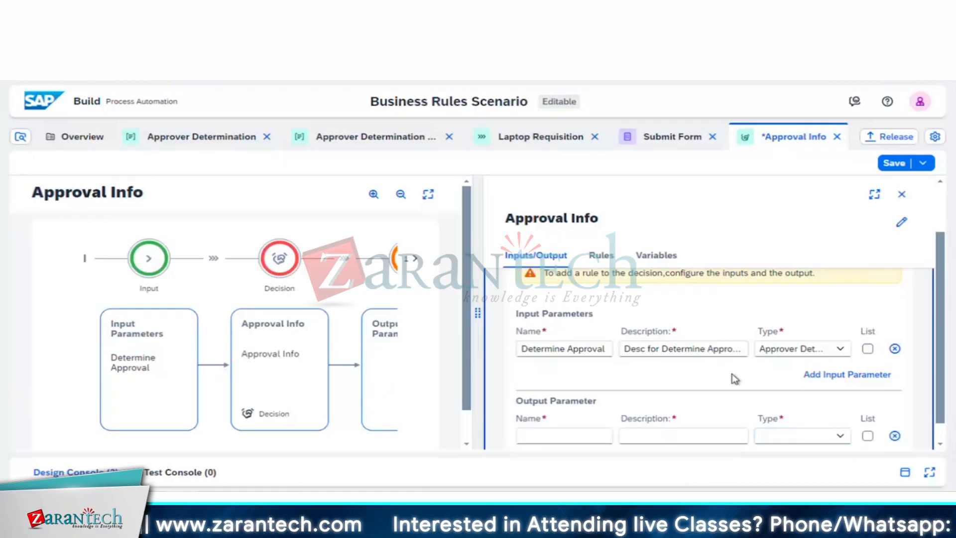
scroll(735, 379, down, 1)
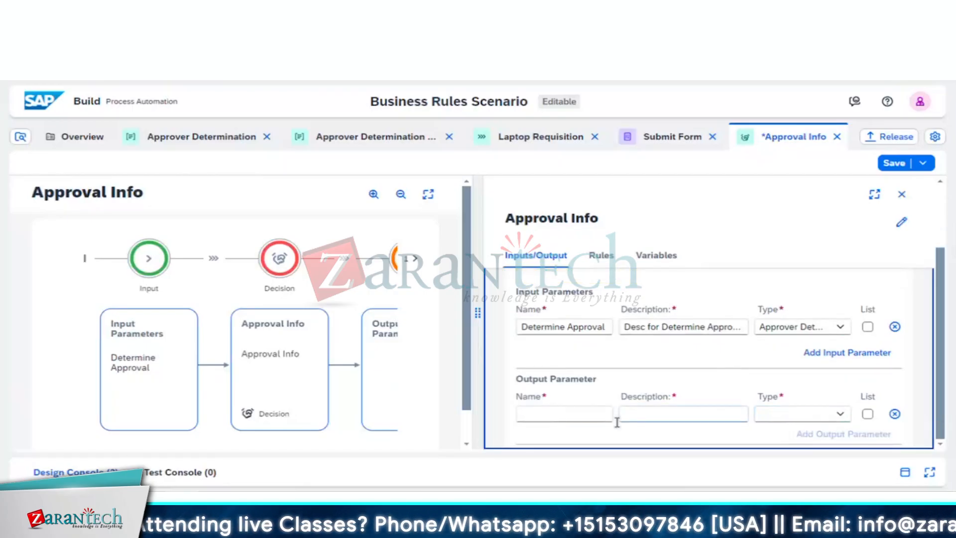
click(575, 414)
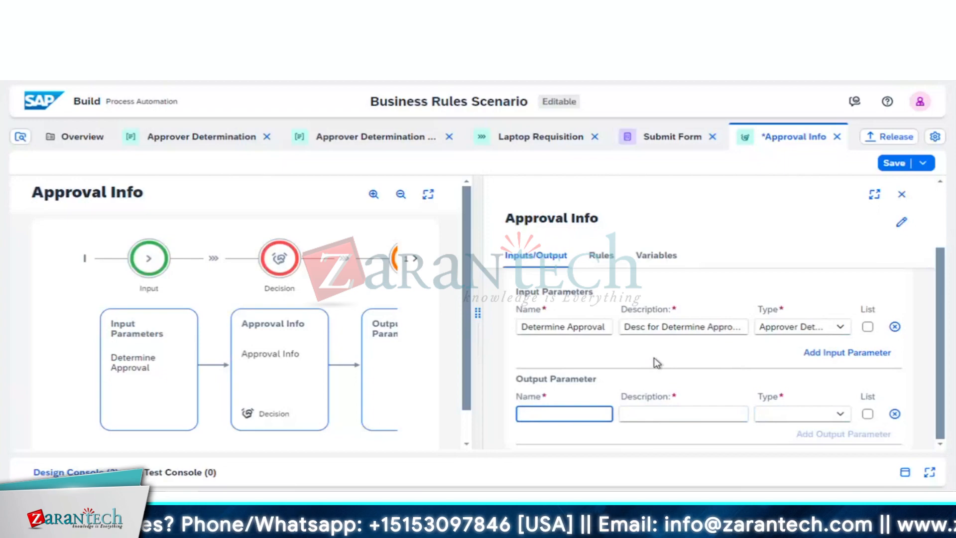
Try to rename the Determine Approval input parameter as "Determine Approval I/O".
click(598, 326)
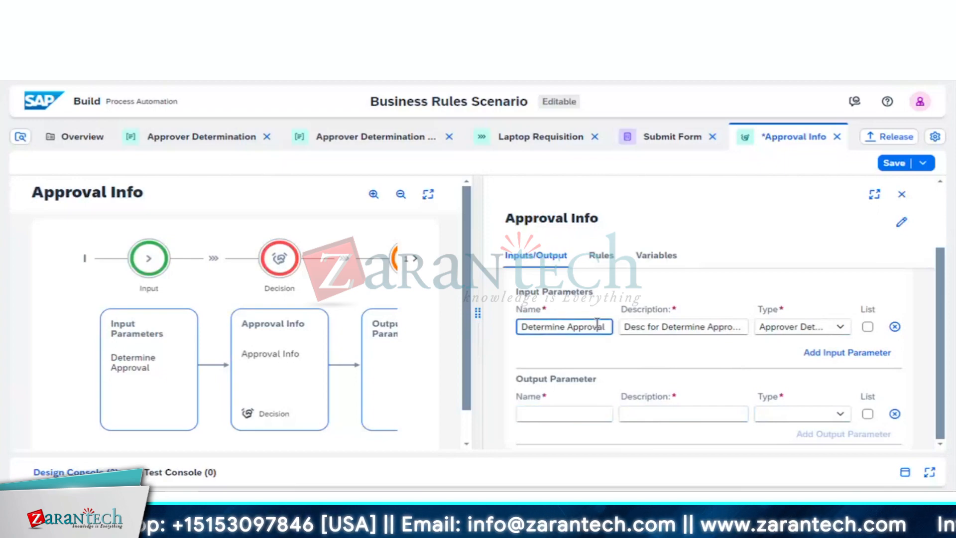
key(Right)
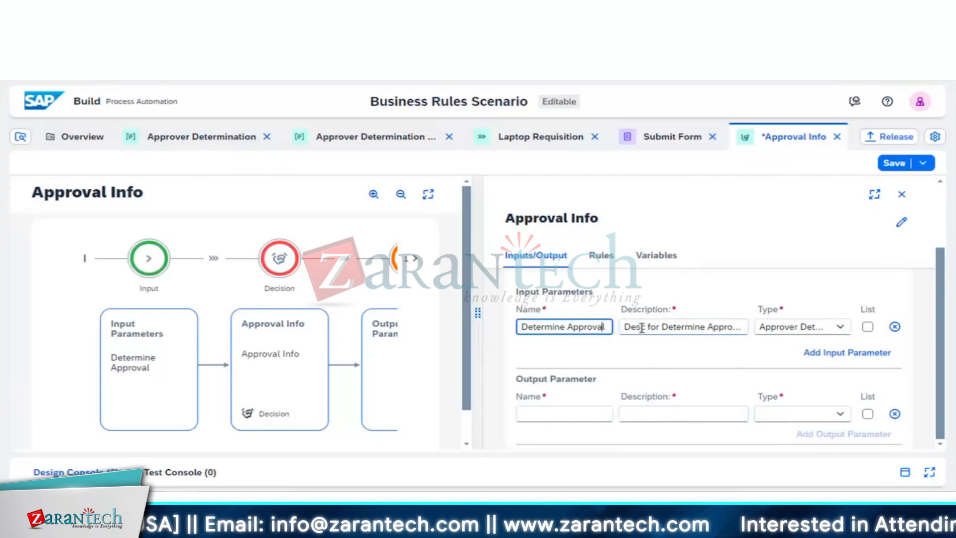
text(I)
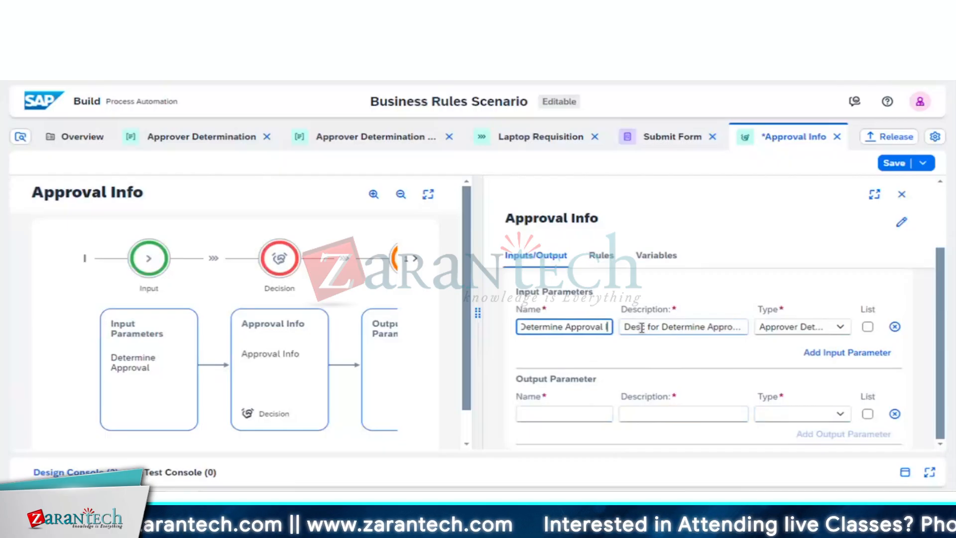
text(n)
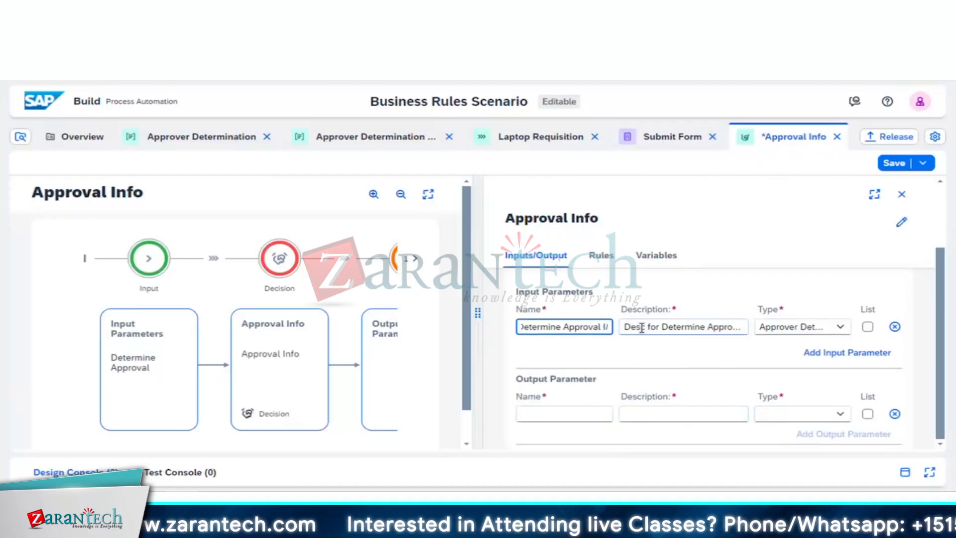
text(o)
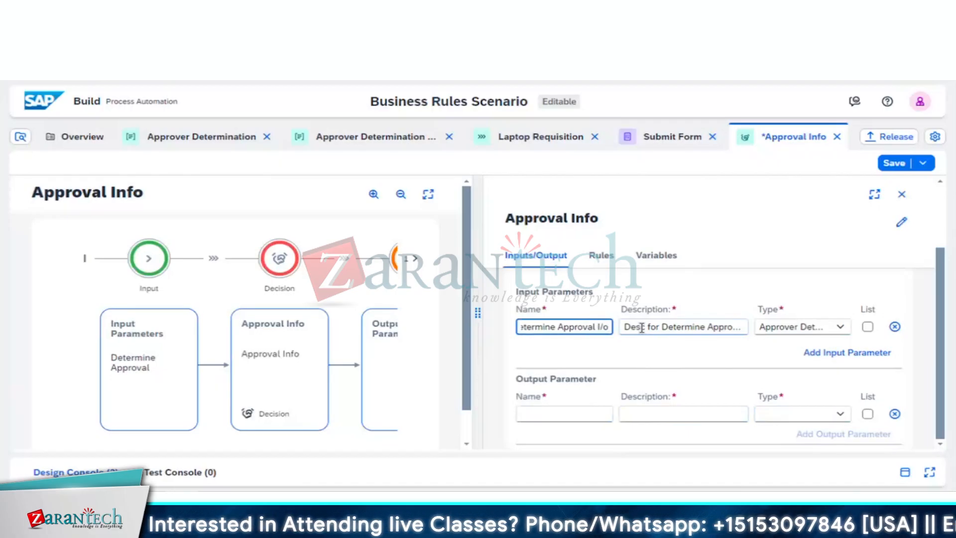
key(BackSpace)
text(O)
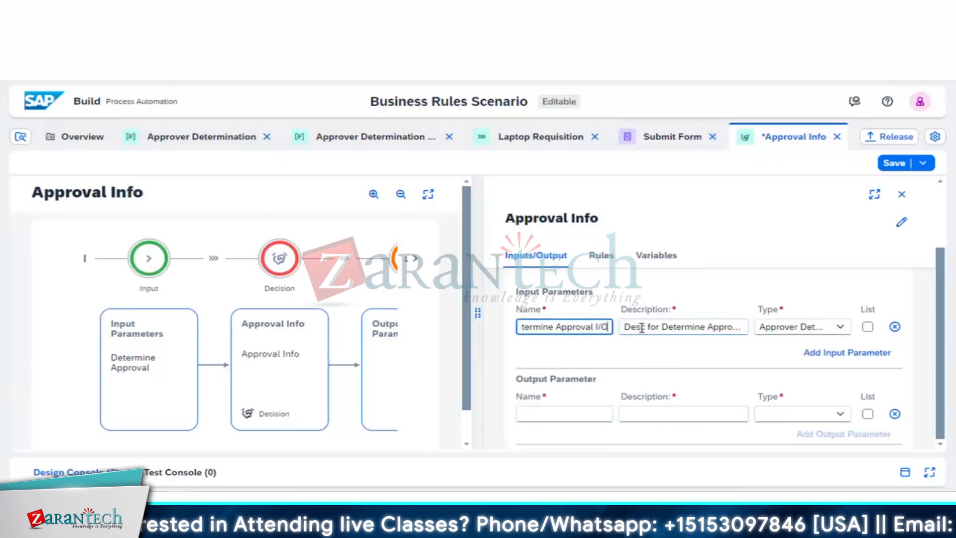
click(571, 415)
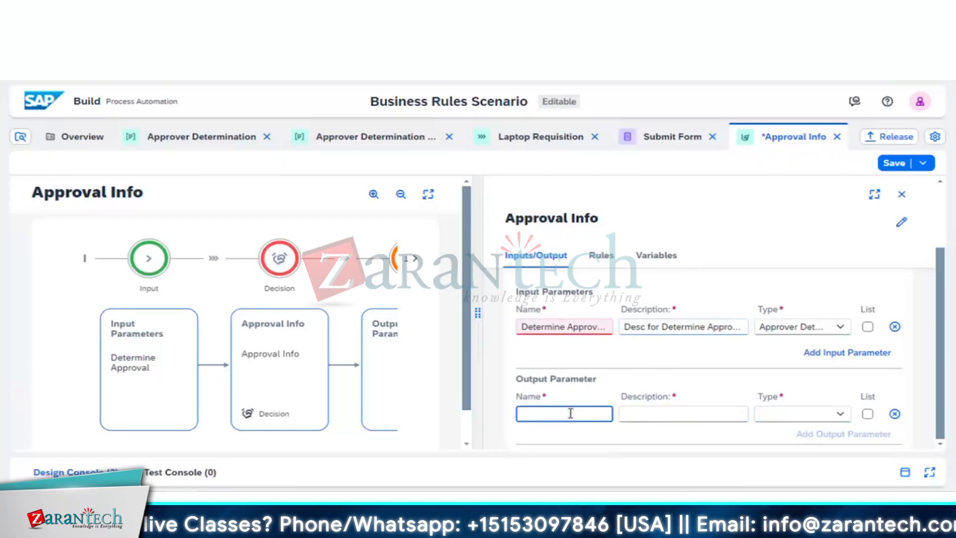
Correct the invalid input parameter name to "Determine Approval Input" in the Approval Info decision.
click(594, 326)
key(Right)
key(Right)
key(Right)
key(Right)
key(Right)
key(Right)
key(Right)
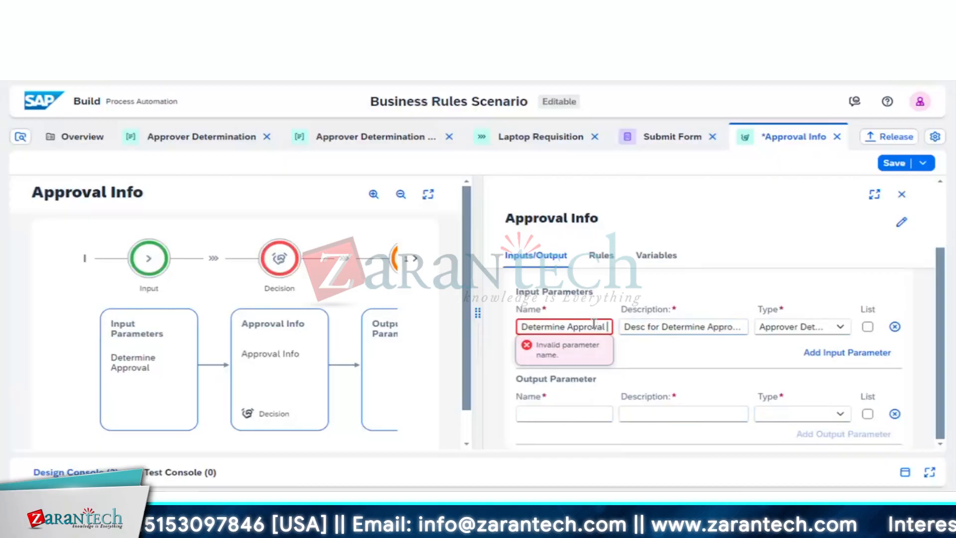
key(BackSpace)
key(BackSpace)
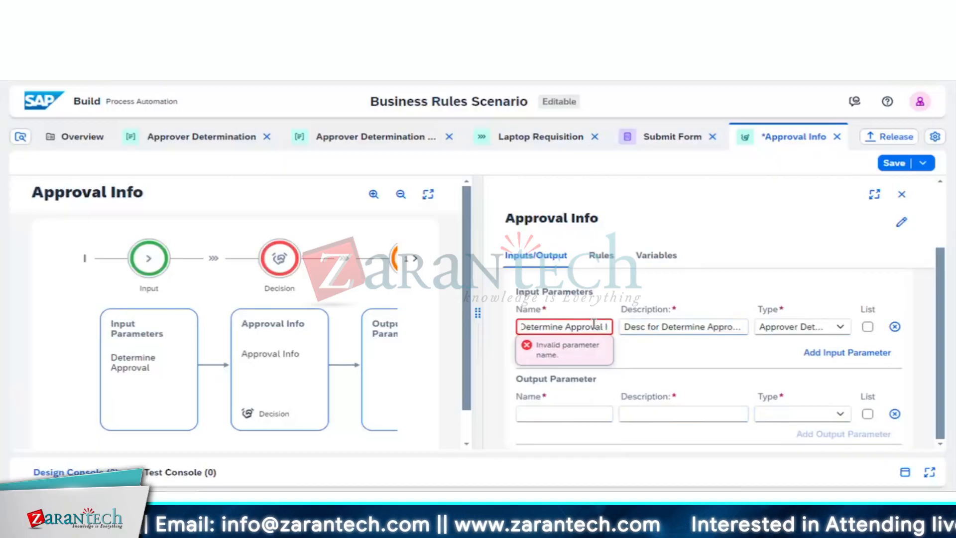
text(np)
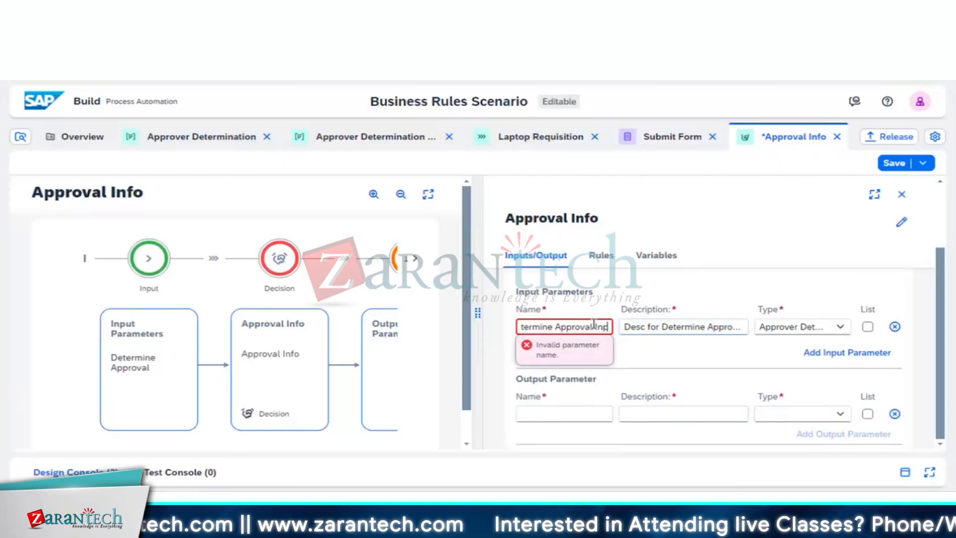
text(ut)
click(700, 358)
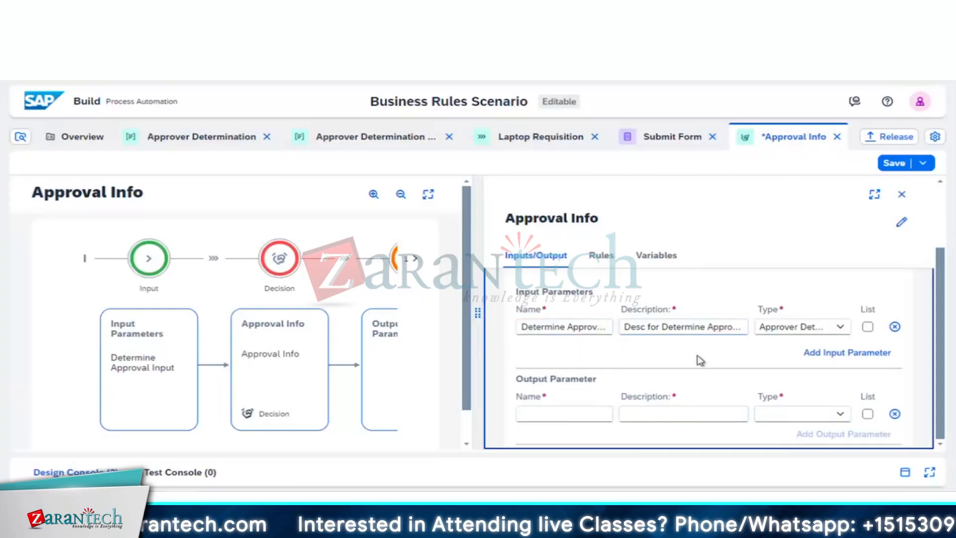
Name the blank output parameter of the Approval Info decision "Determine Approval Output".
click(563, 413)
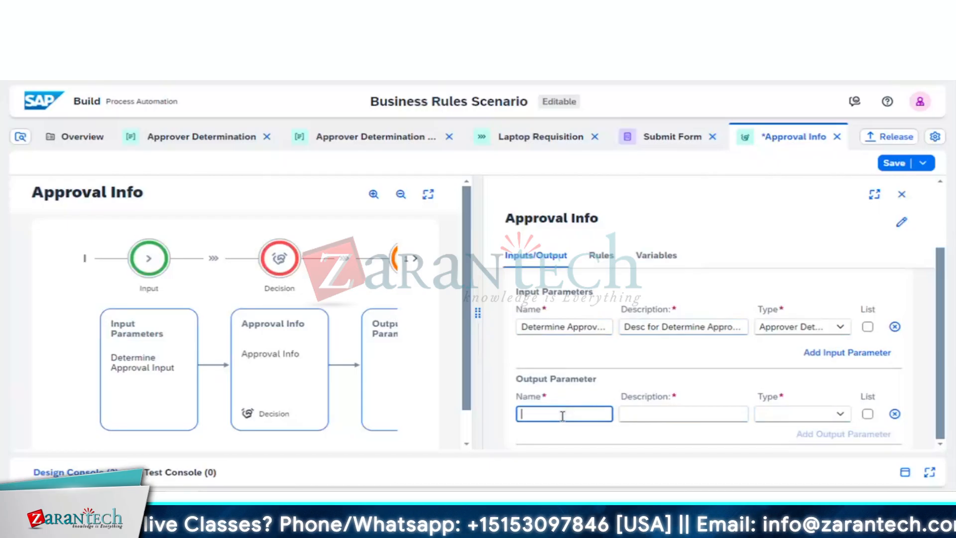
text(Dete)
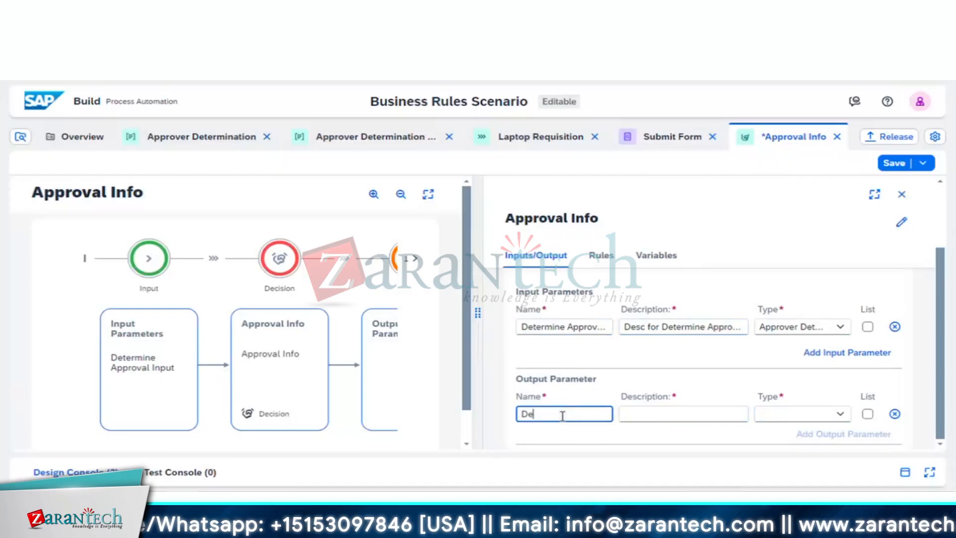
key(BackSpace)
text(er)
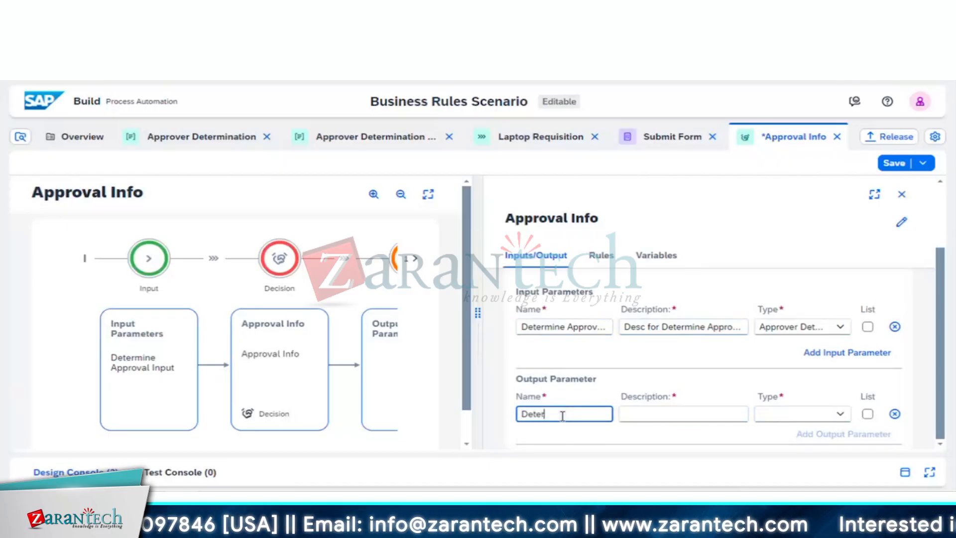
text(mine Ap)
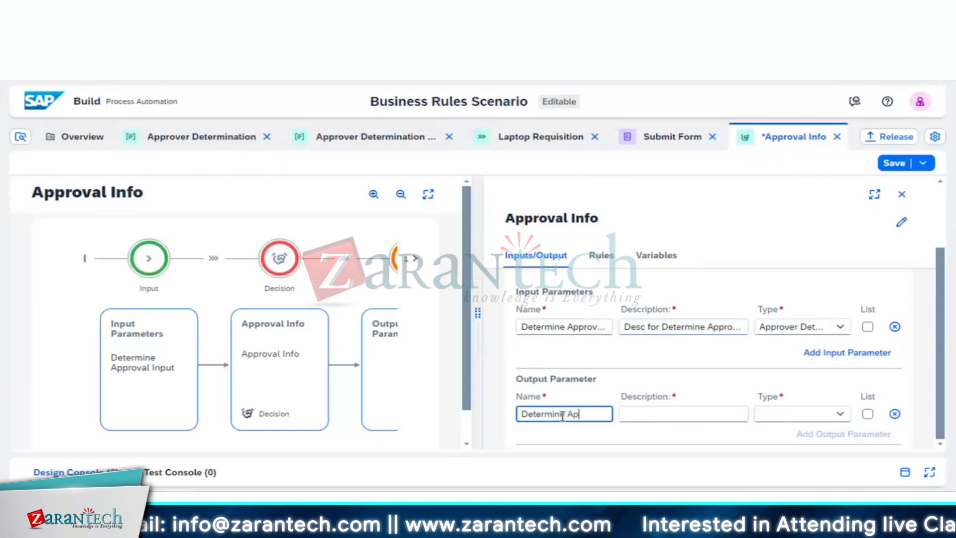
text(proval Ou)
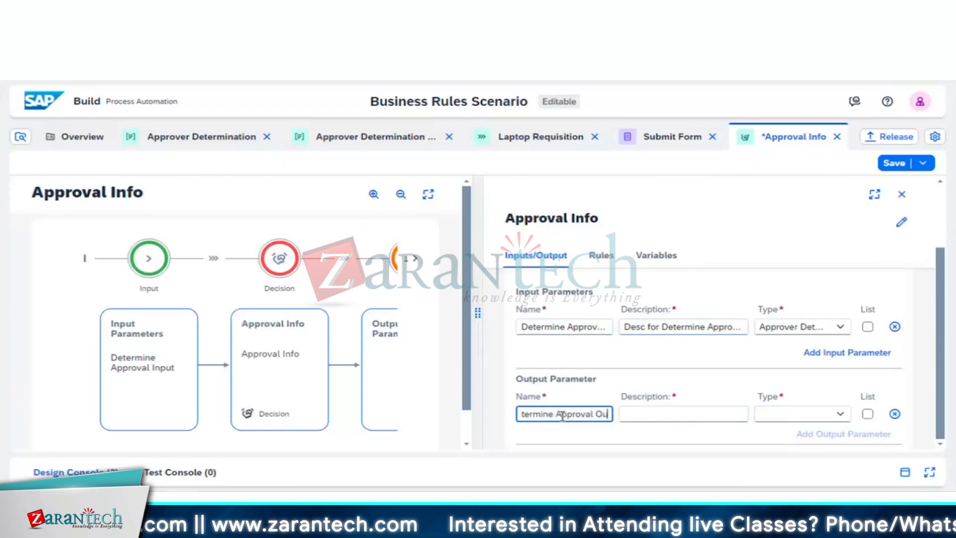
text(t)
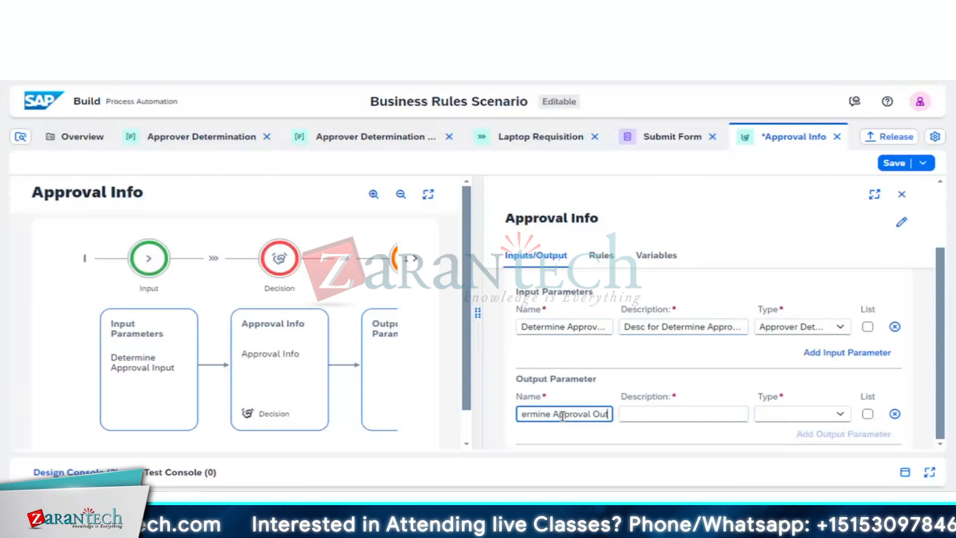
text(put)
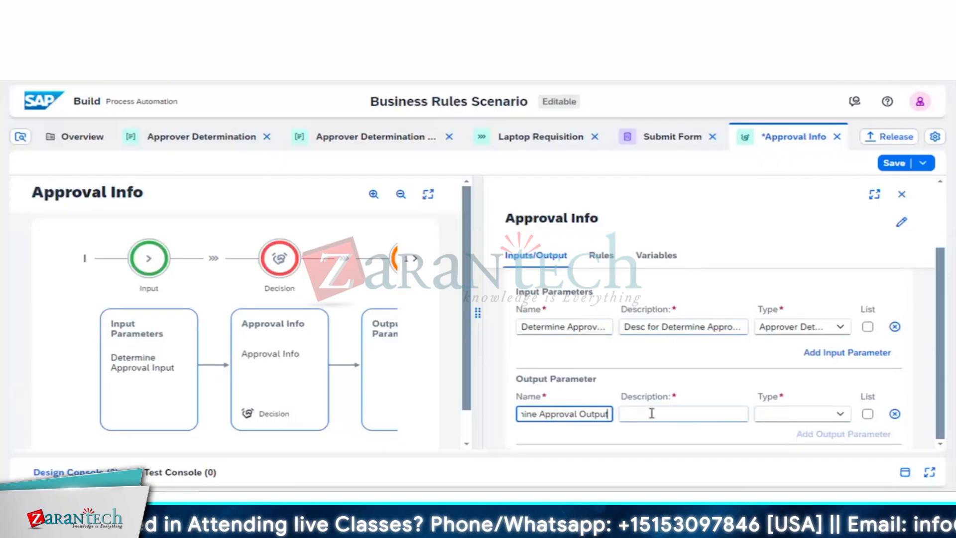
Copy the input parameter's description to the output parameter and extend it to "Desc for Determine Approval Output".
drag(637, 326, 760, 324)
key(ctrl+c)
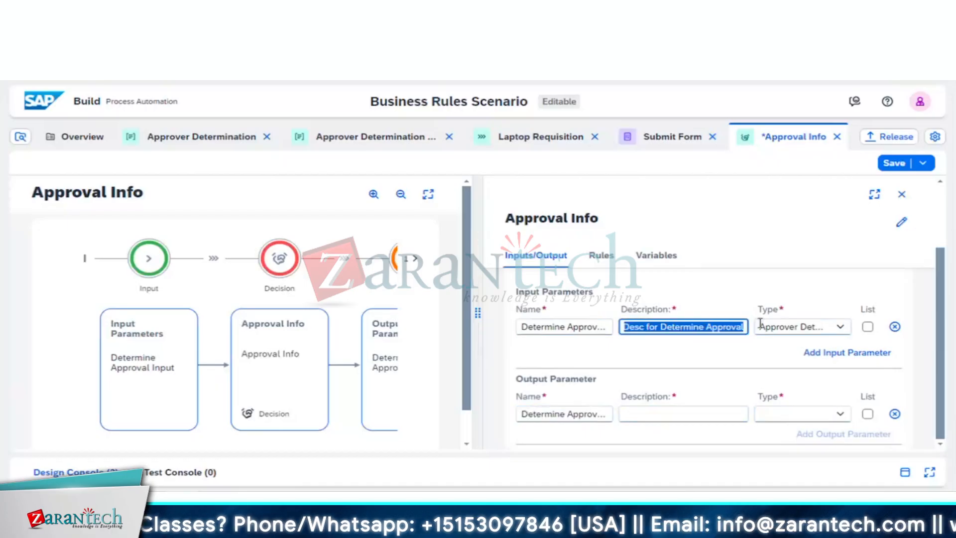
click(695, 416)
key(ctrl+v)
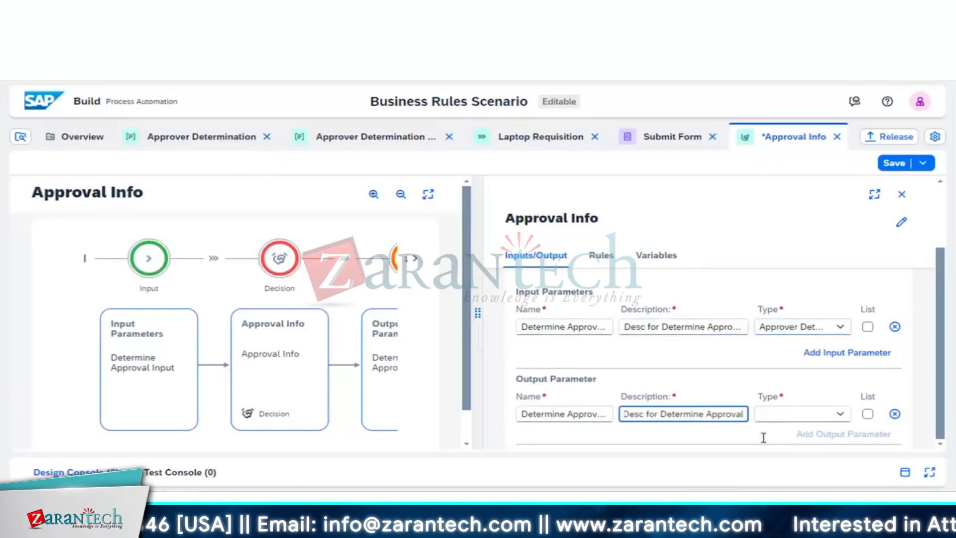
text(Out)
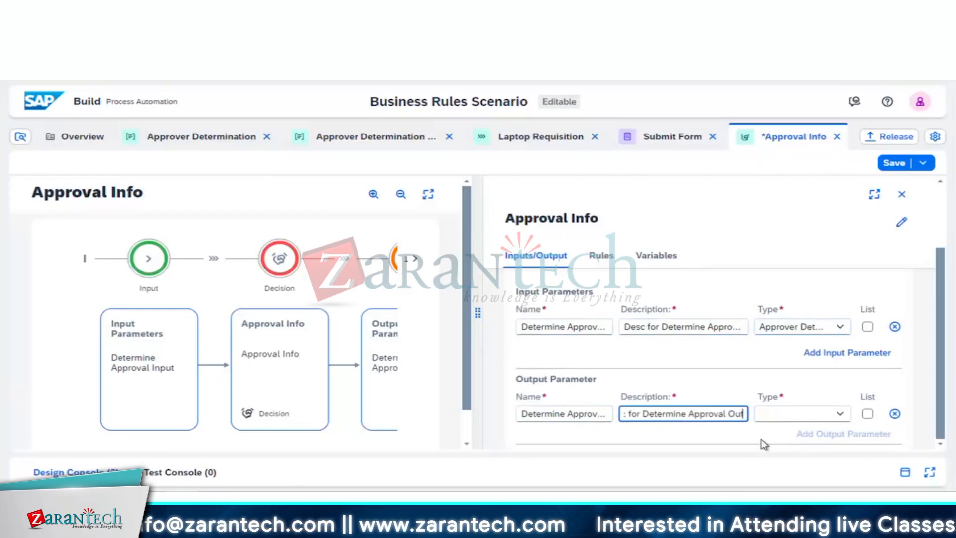
text(put)
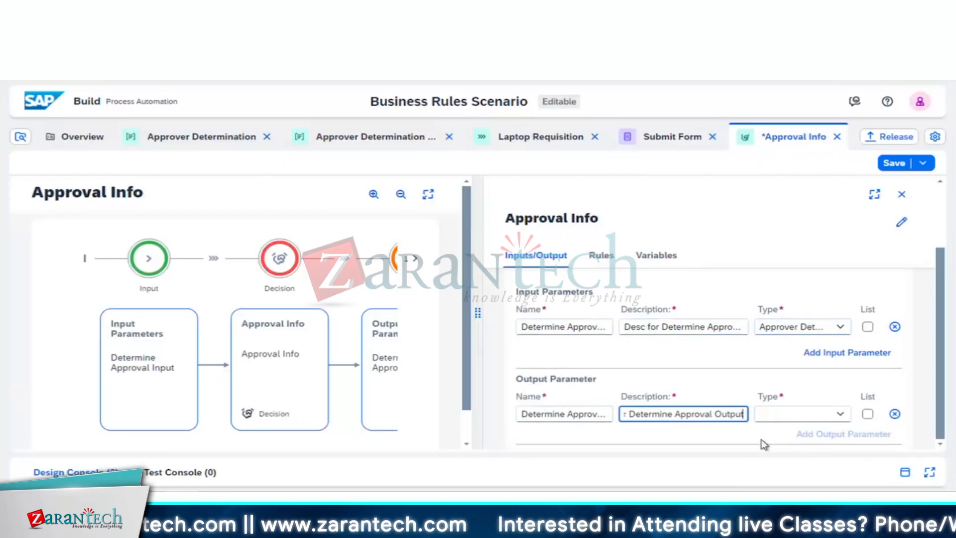
Set the output parameter's type to the project's Approver Determination Output data type.
click(839, 419)
click(840, 419)
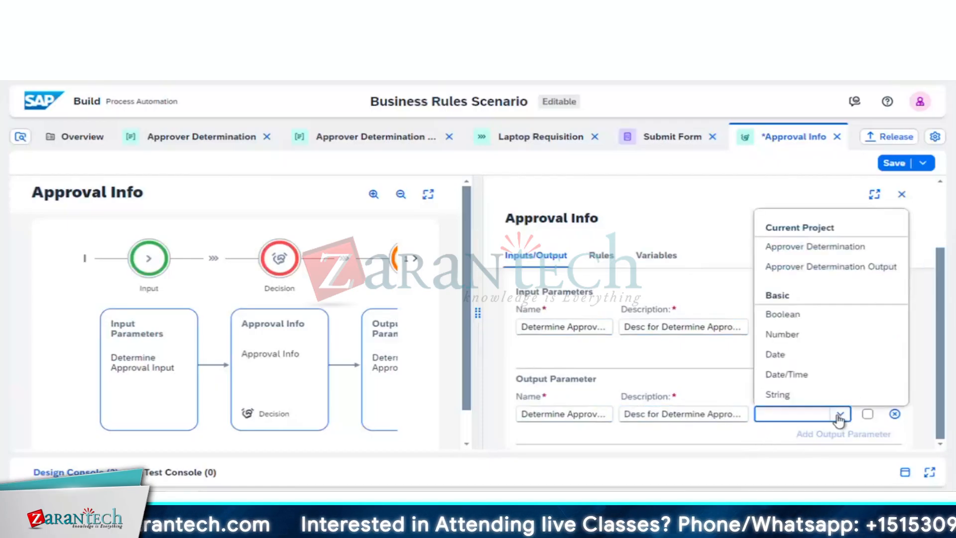
click(837, 269)
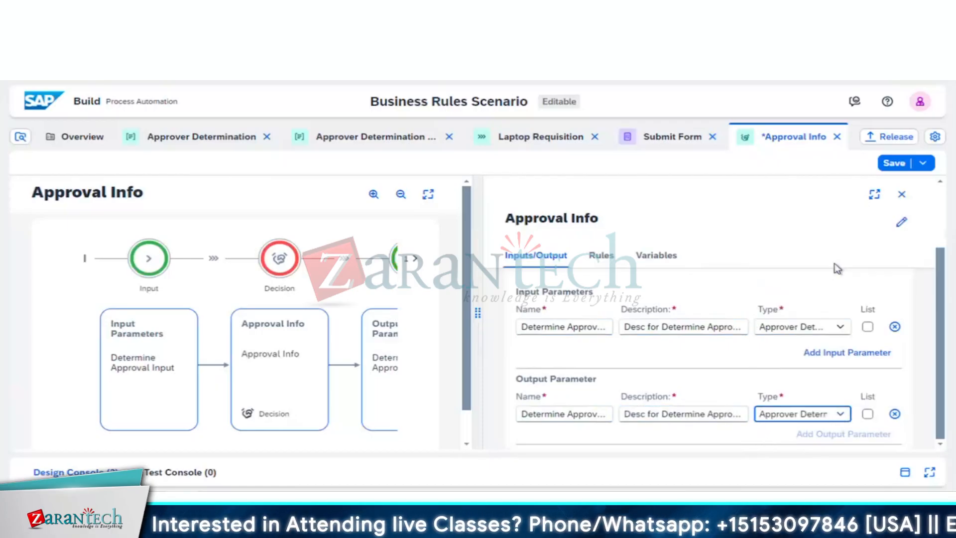
click(748, 370)
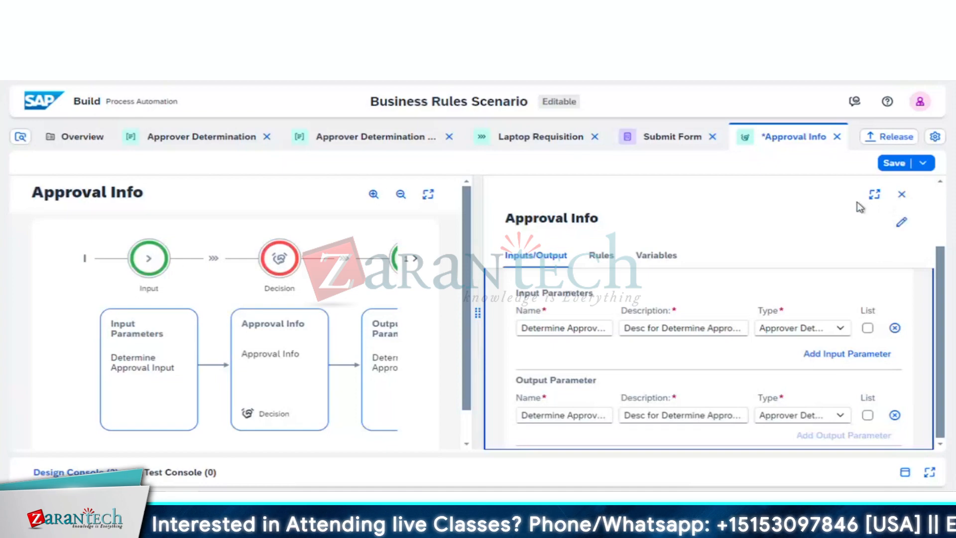
Show the decision's rules, widen the diagram area, and inspect the input, decision and output boxes of Approval Info.
click(604, 257)
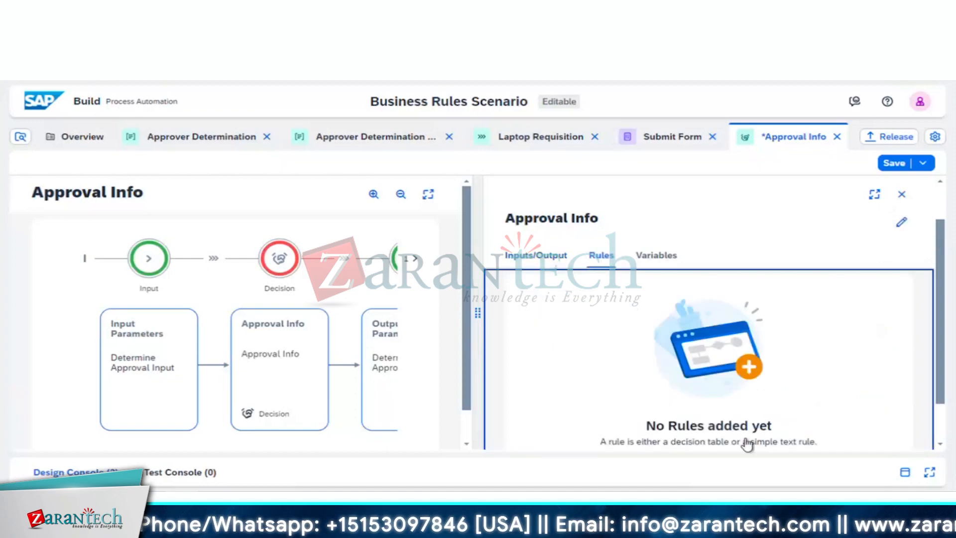
scroll(747, 444, down, 1)
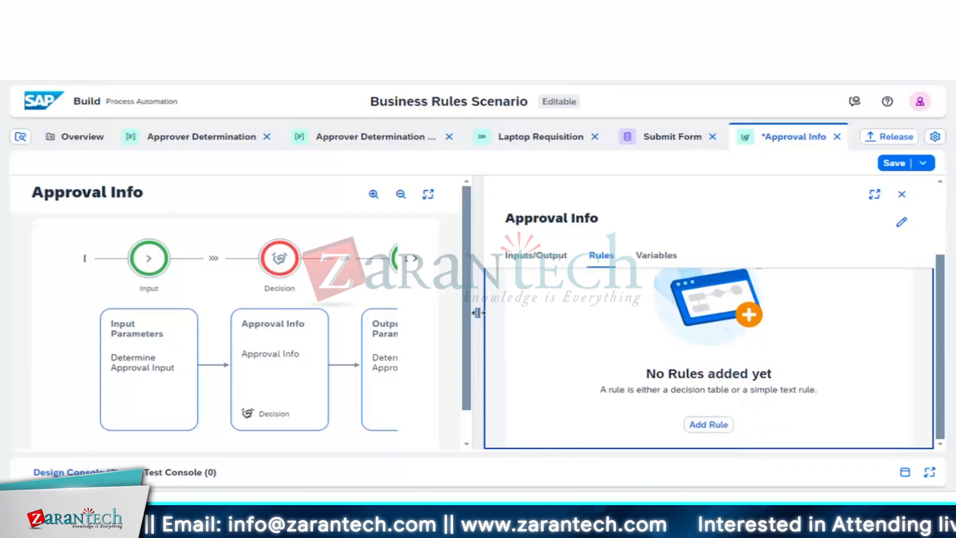
drag(478, 312, 759, 334)
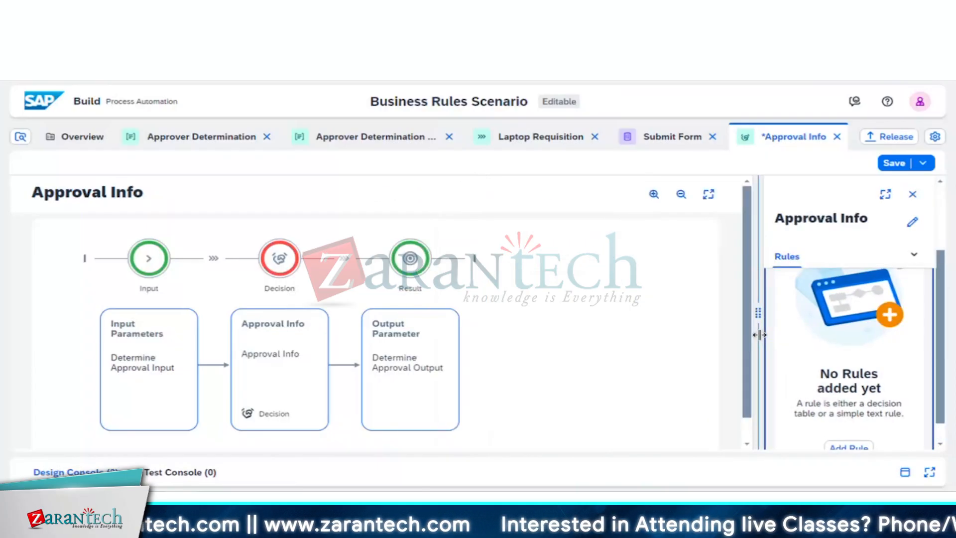
scroll(549, 378, down, 1)
click(278, 380)
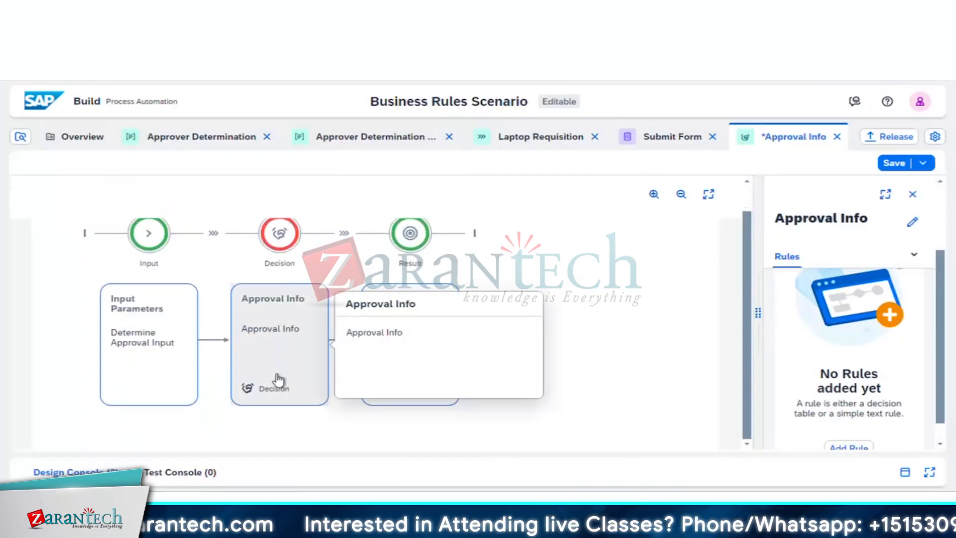
click(420, 425)
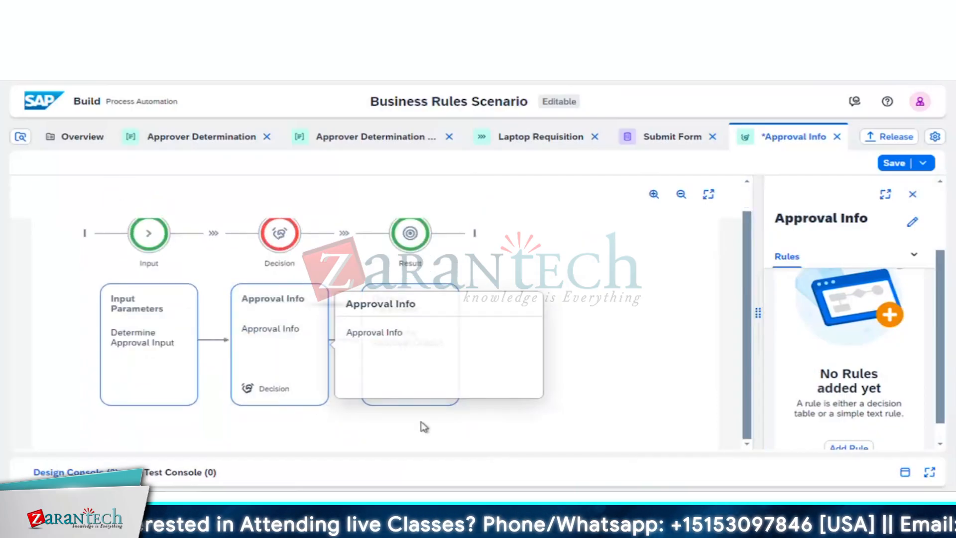
click(297, 382)
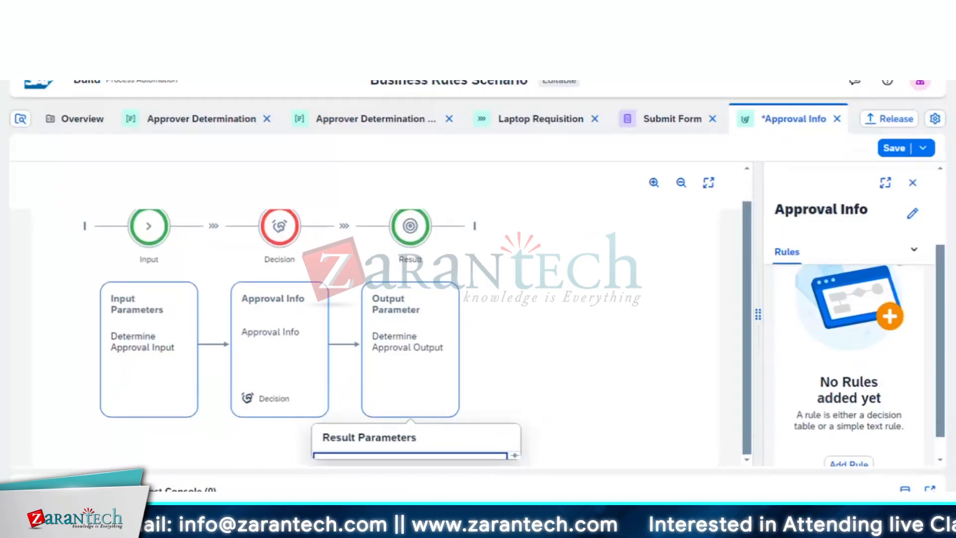
key(ctrl+minus)
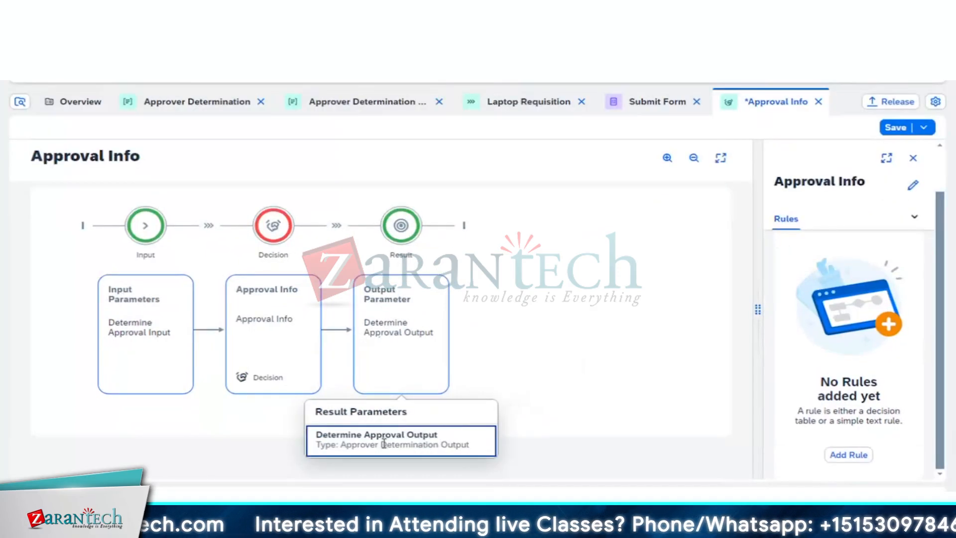
click(151, 351)
click(151, 350)
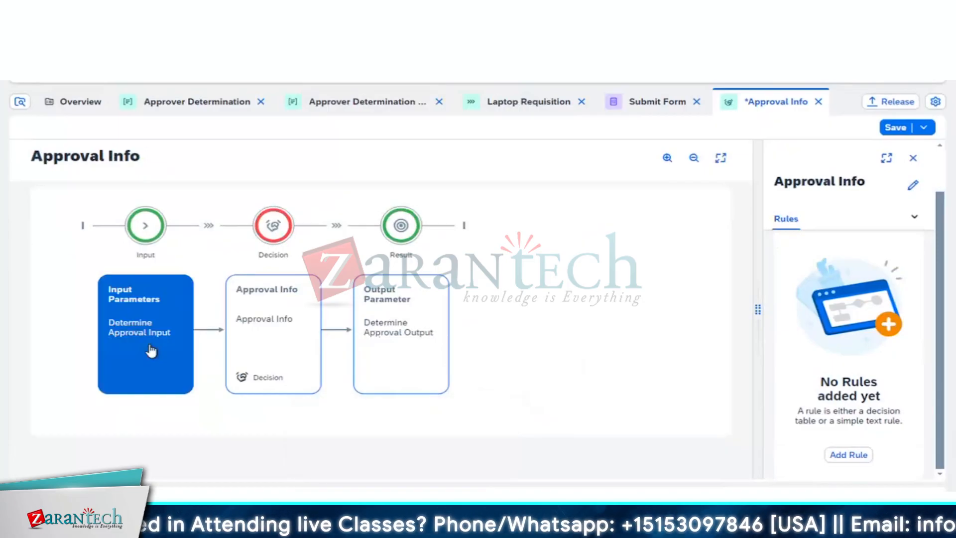
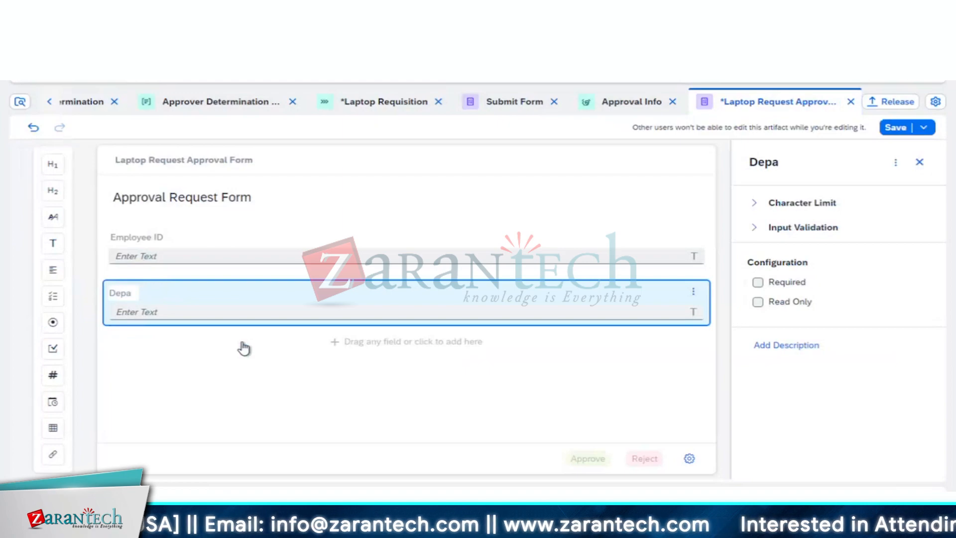
Finish labelling the second text field "Department" in the Laptop Request Approval Form and add a text field labelled "Cost" below it.
text(rtme)
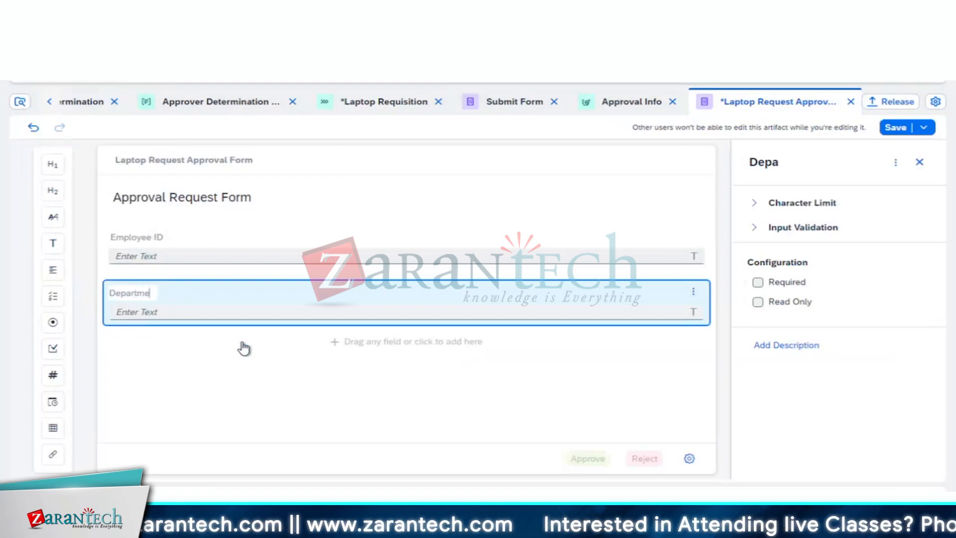
text(nt)
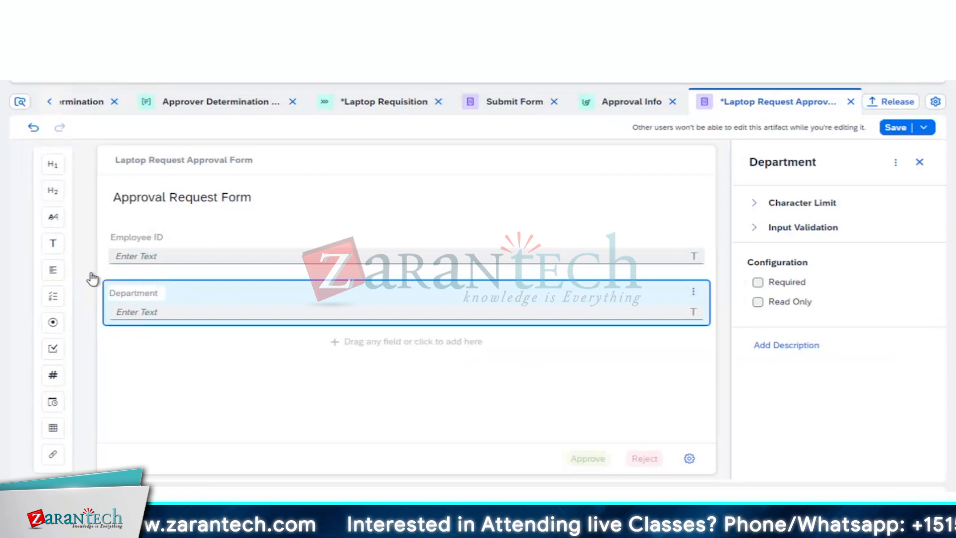
click(53, 243)
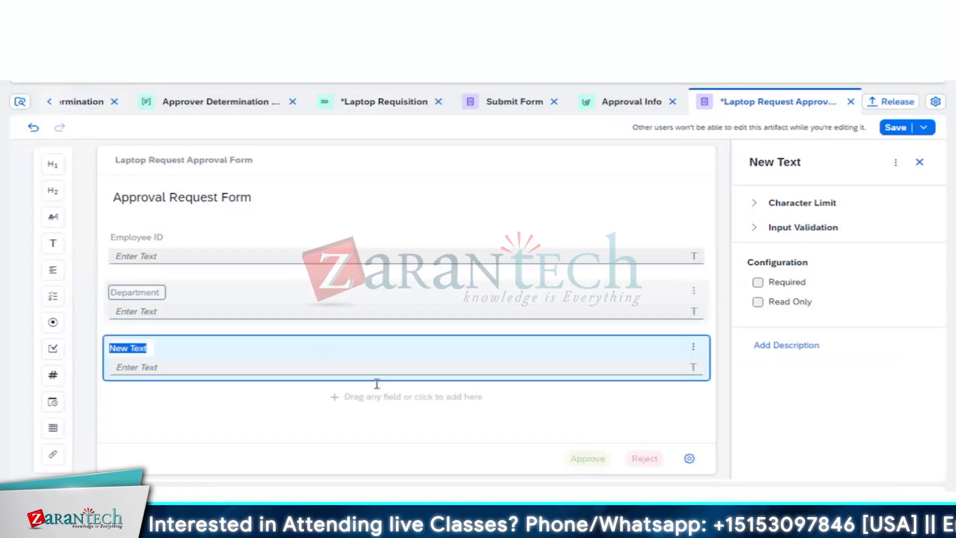
text(Cos)
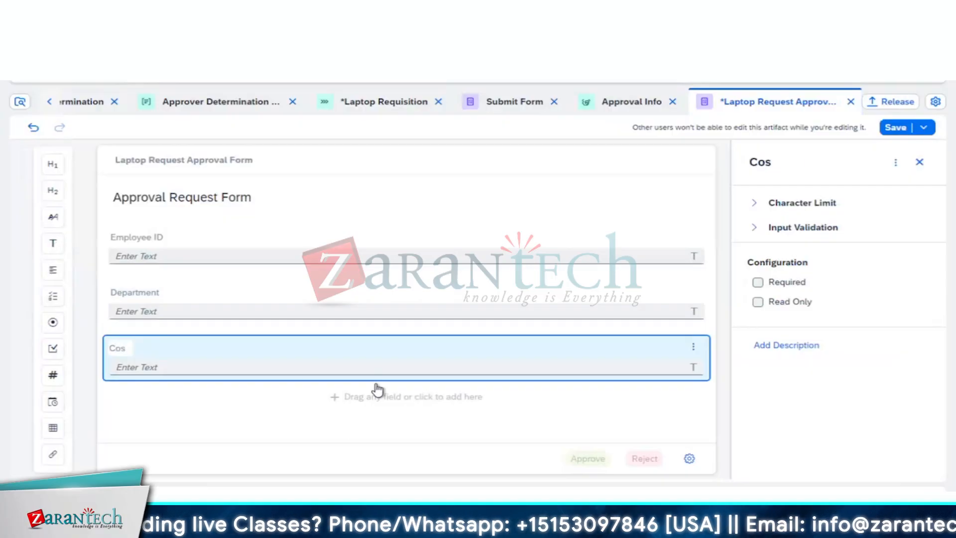
text(t)
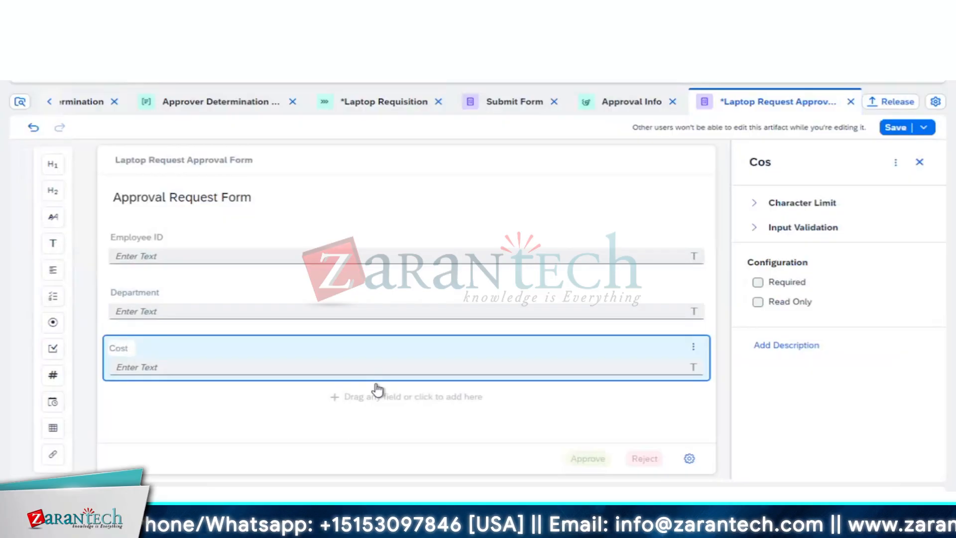
Add a text field labelled "Designation" below the Cost field in the Laptop Request Approval Form.
click(53, 244)
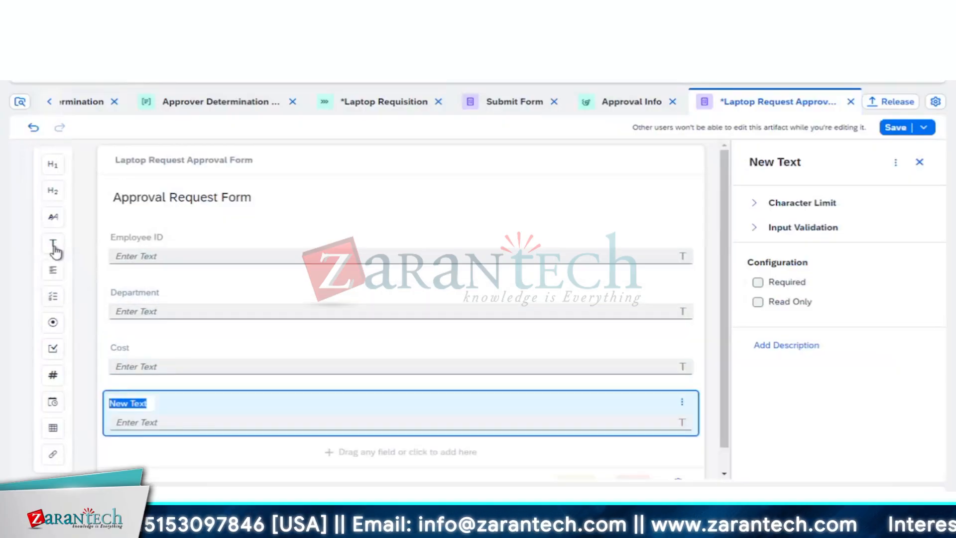
text(Des)
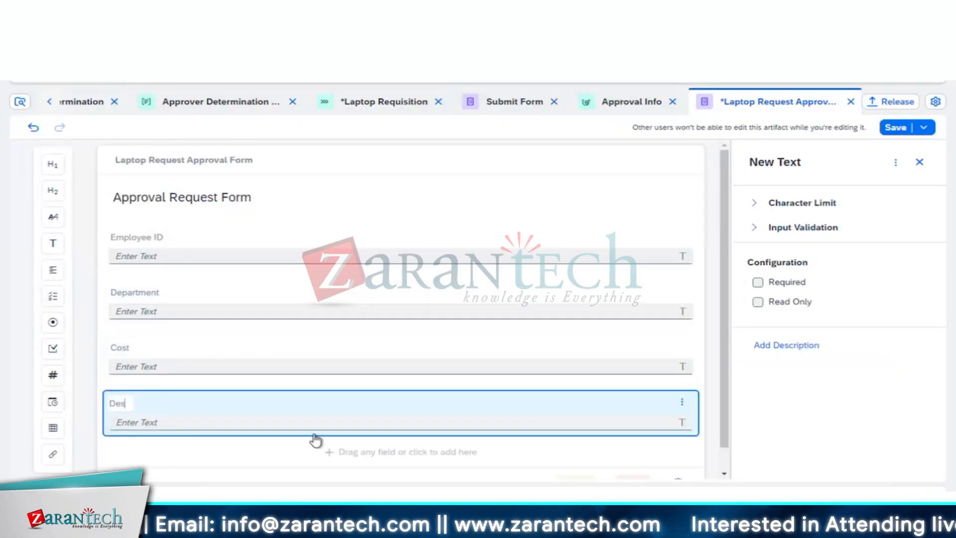
text(ig)
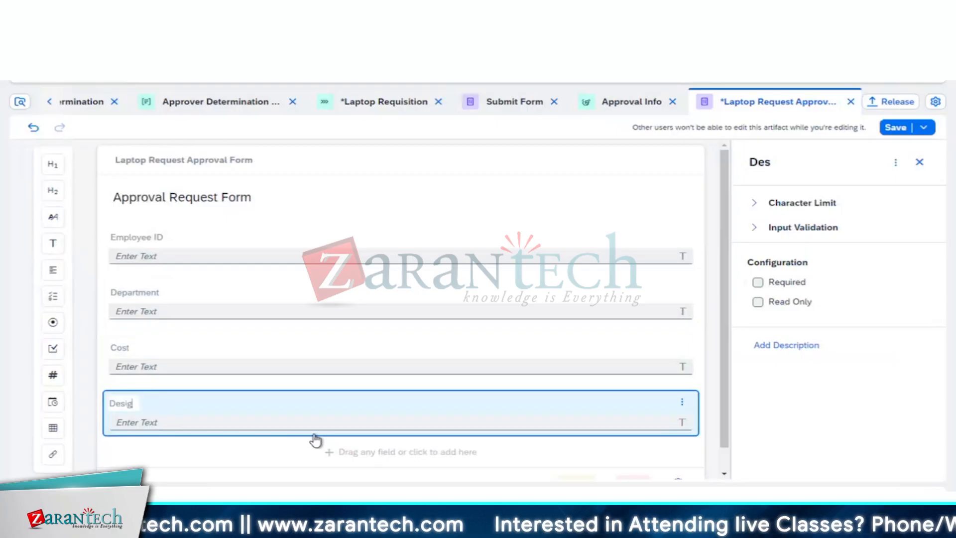
text(nation)
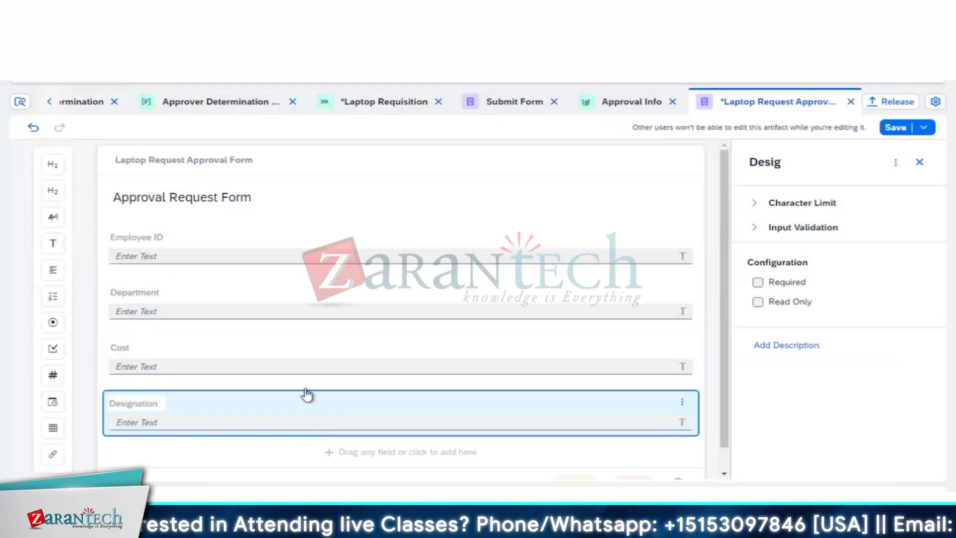
Add a text field labelled "Make/Model" below the Designation field, removing the default label text.
click(54, 245)
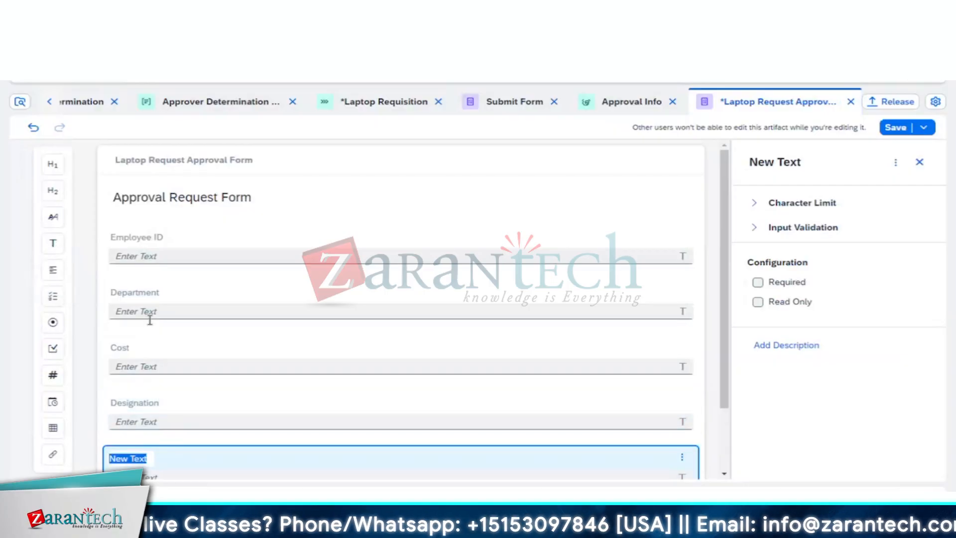
scroll(354, 368, down, 2)
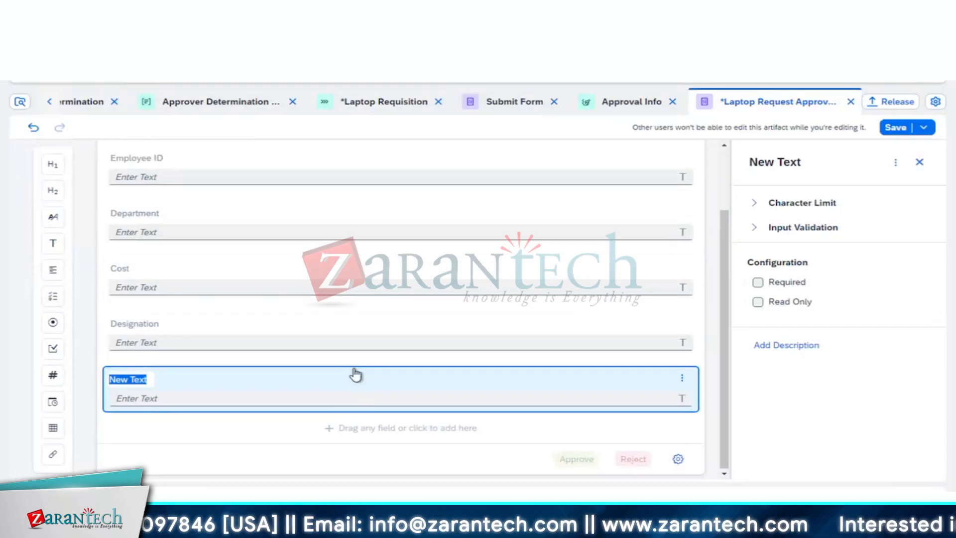
key(BackSpace)
text(New TextM)
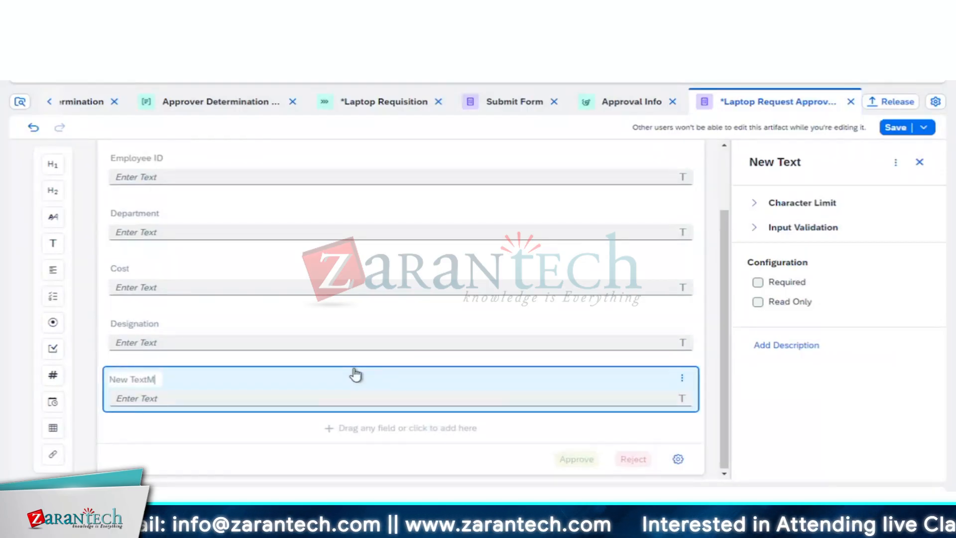
text(ake)
key(Left)
key(Left)
key(Left)
key(Left)
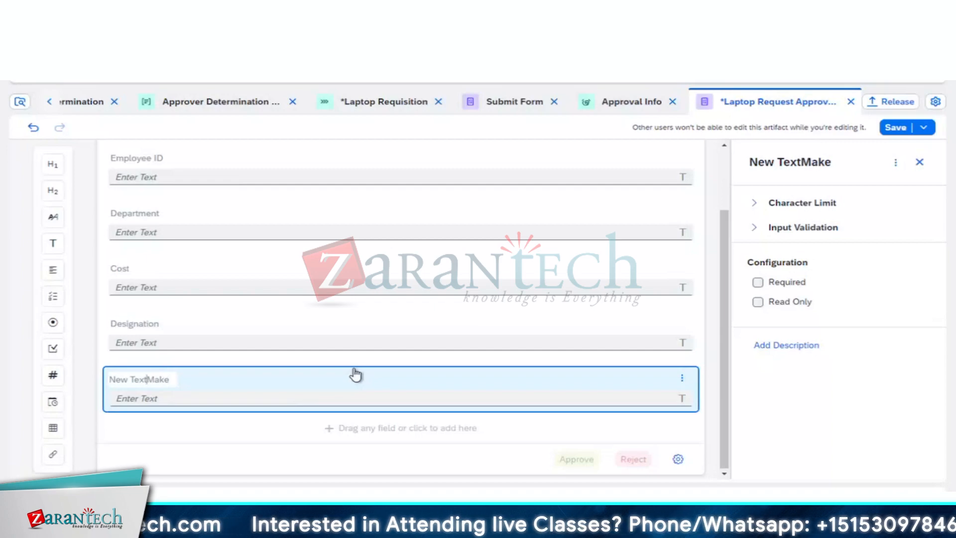
key(BackSpace)
key(BackSpace)
key(BackSpace)
key(BackSpace)
key(BackSpace)
key(BackSpace)
key(BackSpace)
key(BackSpace)
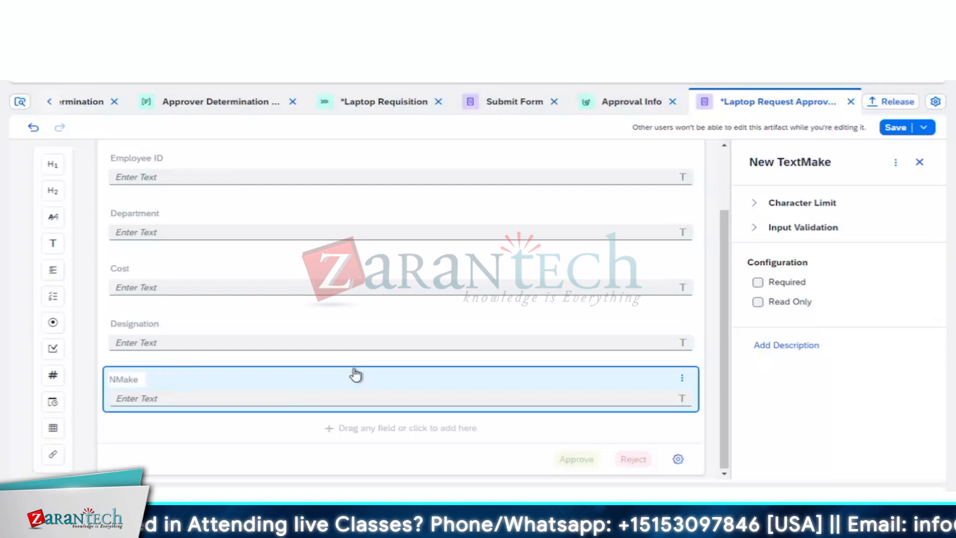
key(End)
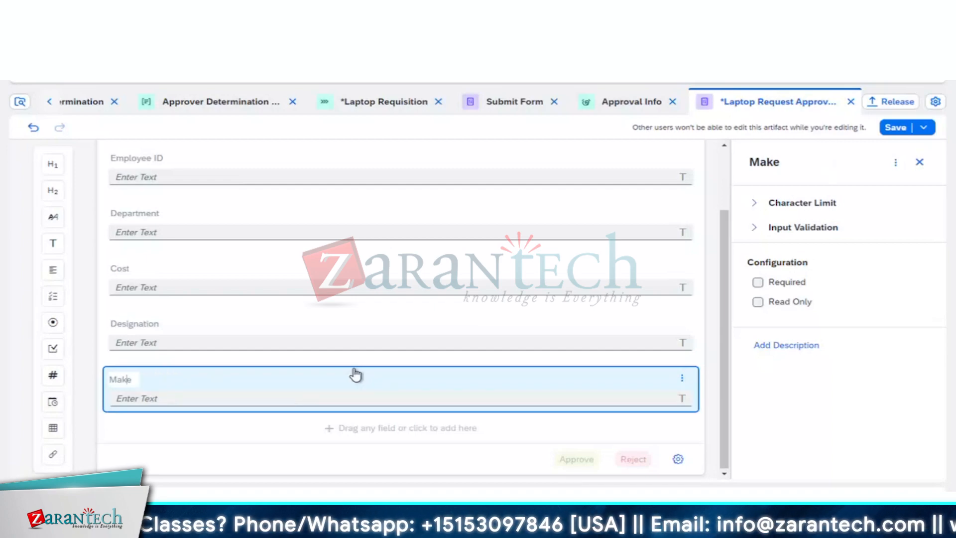
text(/Model)
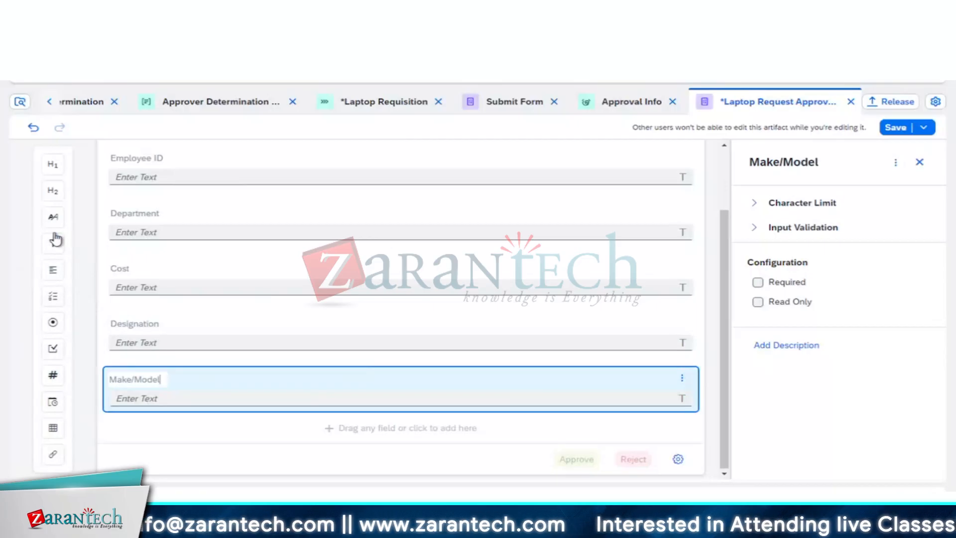
Add a text area labelled "Approver Comments" below the Make/Model field.
click(50, 275)
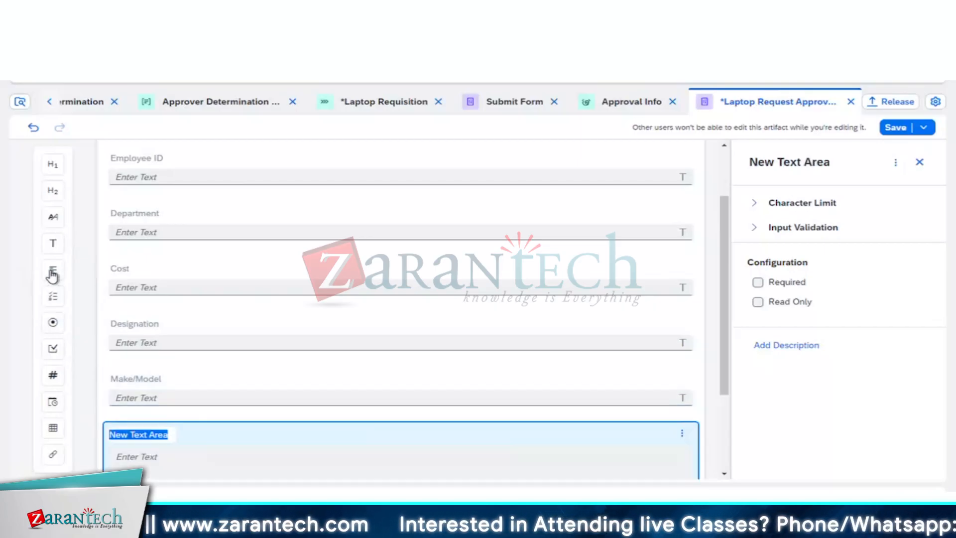
text(Approver)
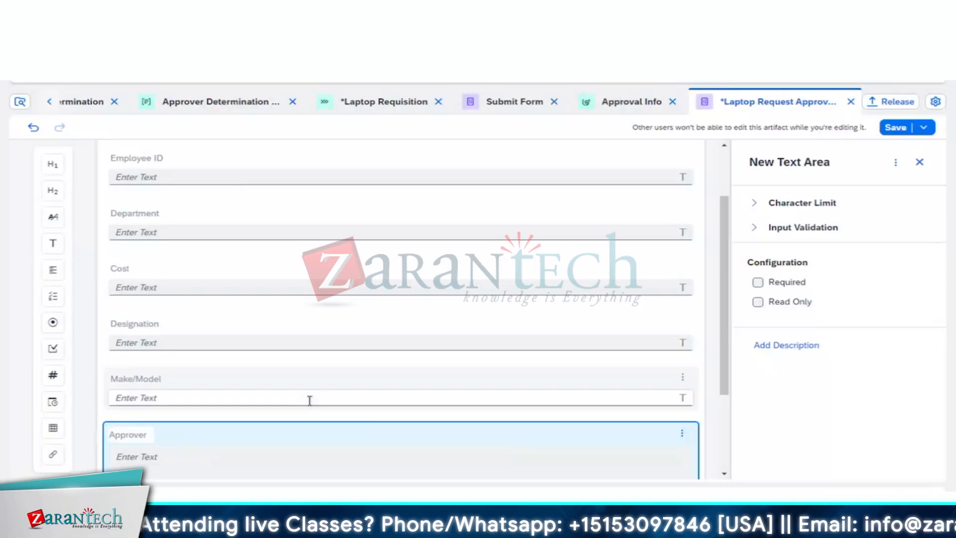
text( Comment)
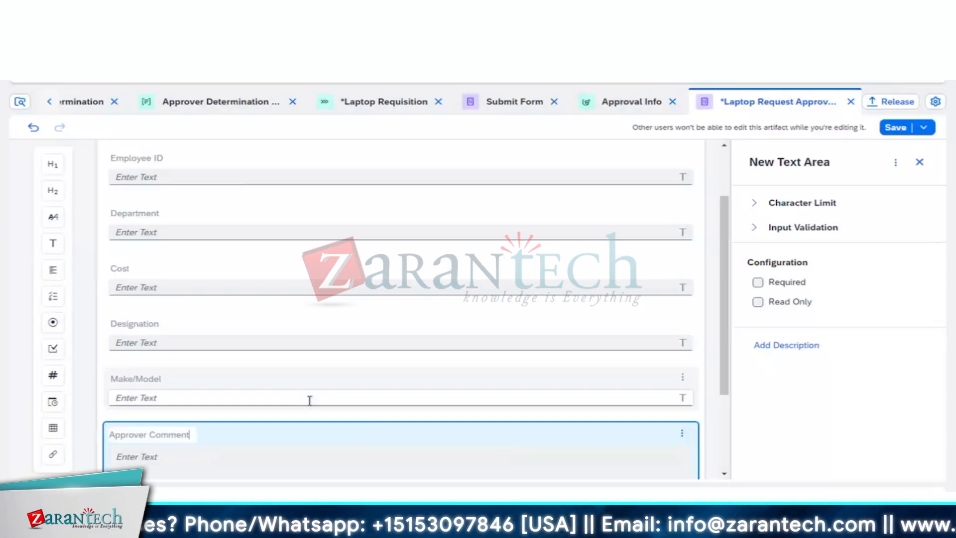
text(s)
click(553, 429)
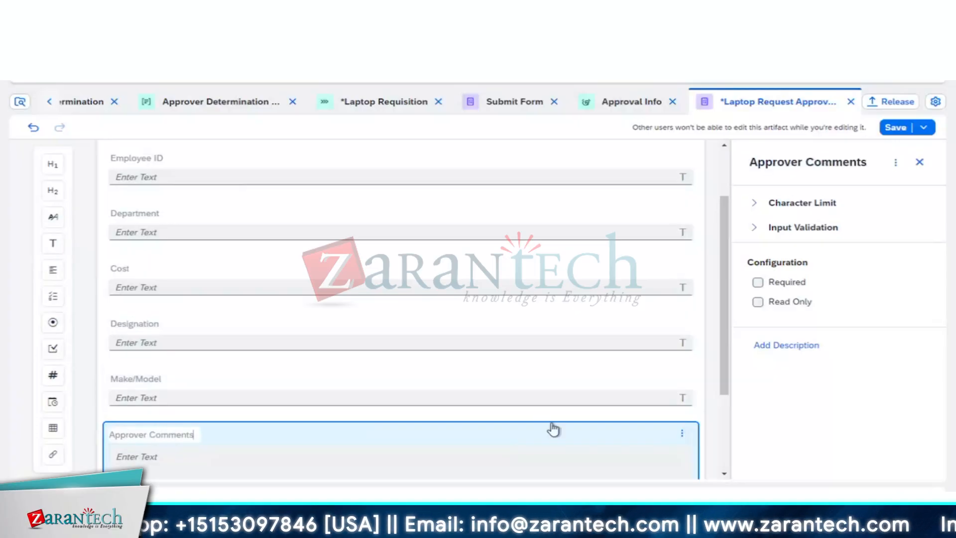
Make the Employee ID, Department and Cost fields read-only.
scroll(561, 294, up, 3)
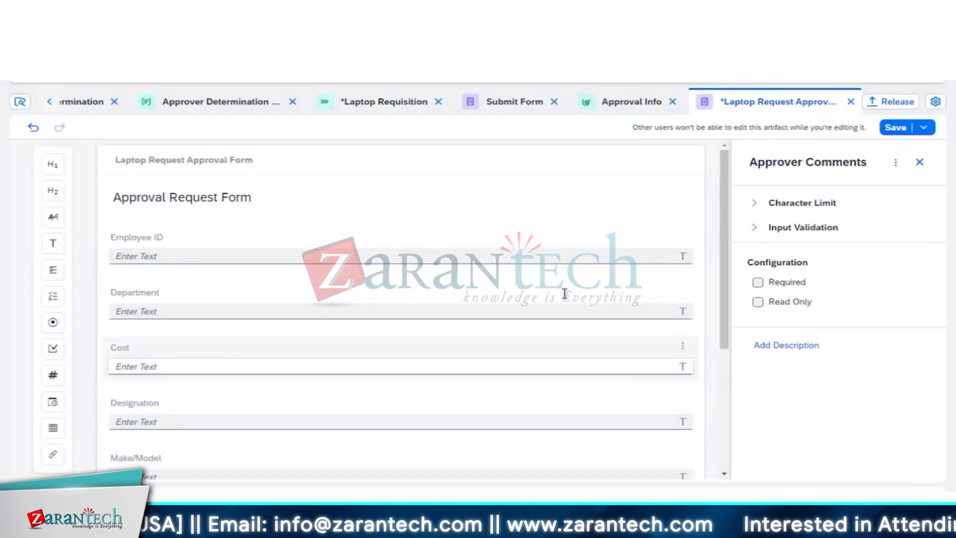
click(600, 235)
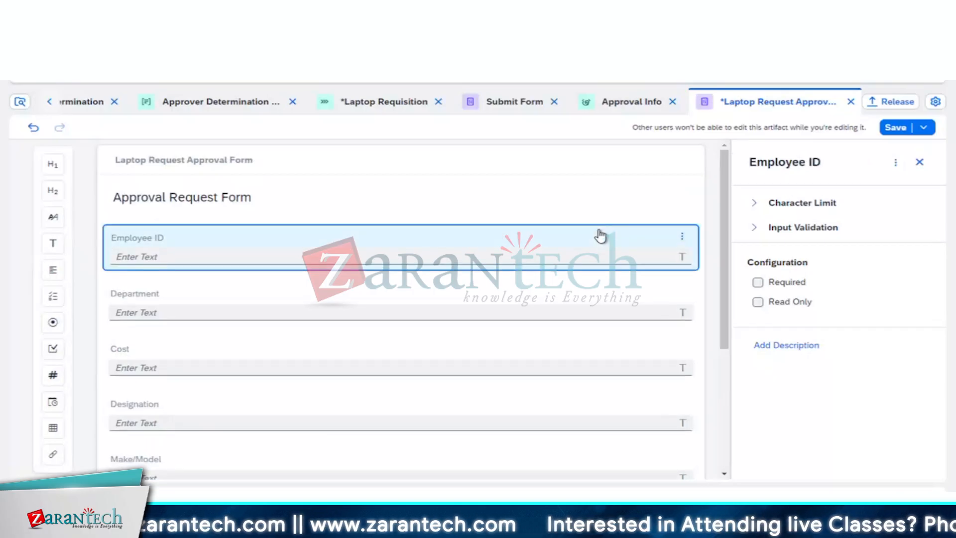
click(758, 301)
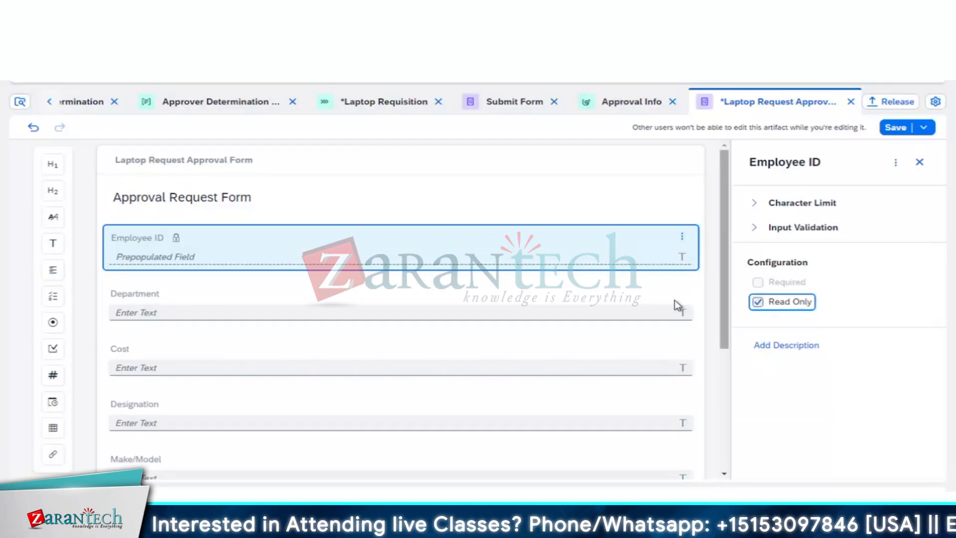
click(678, 306)
click(759, 302)
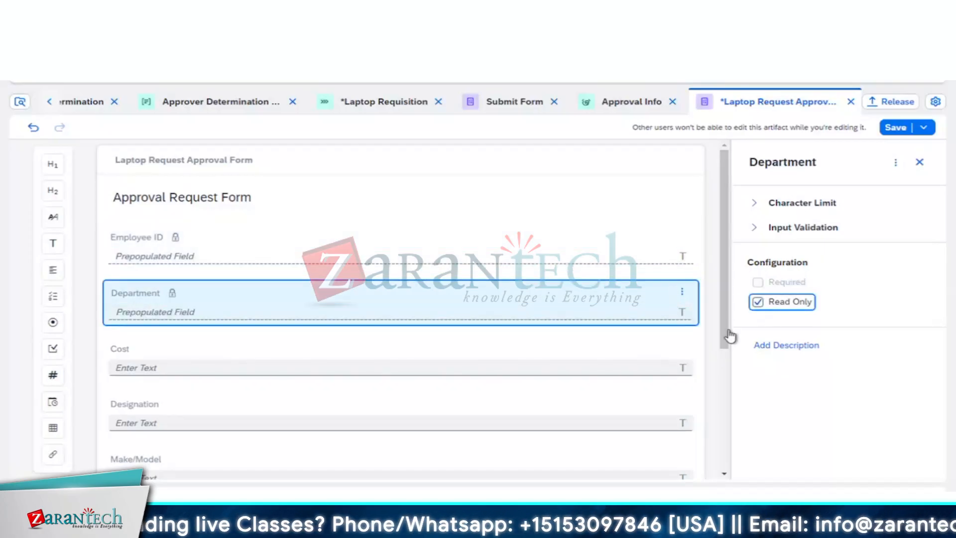
click(634, 358)
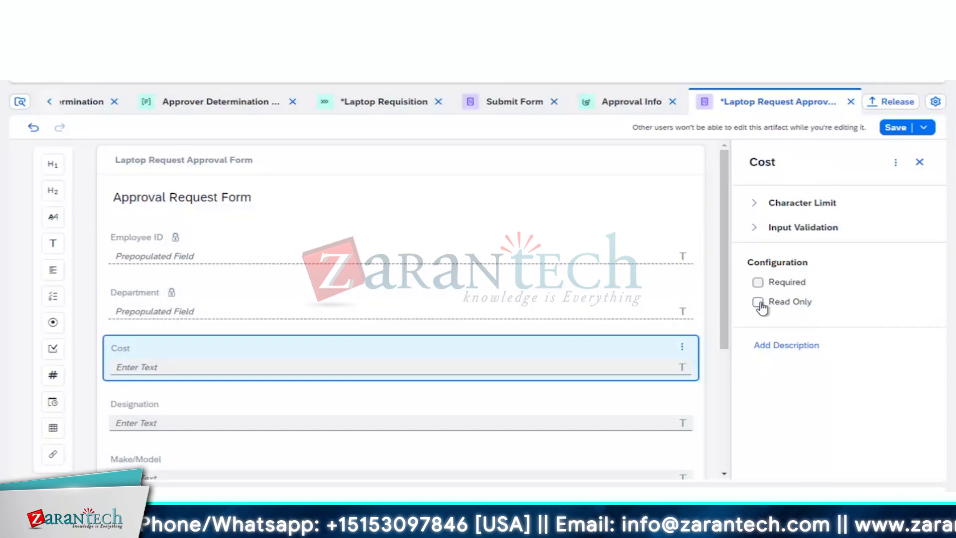
click(757, 302)
Make the Designation and Make/Model fields read-only.
scroll(598, 362, down, 1)
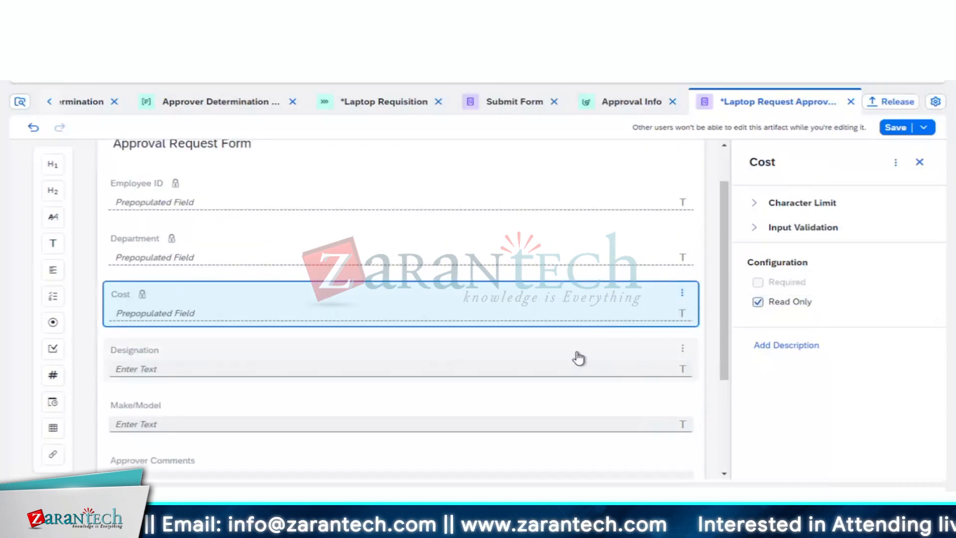
click(578, 357)
click(758, 301)
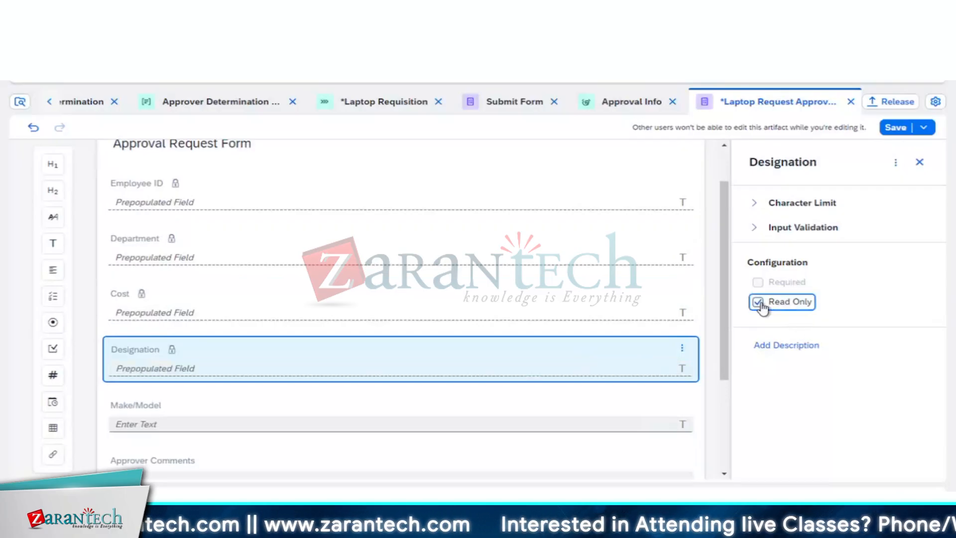
click(655, 407)
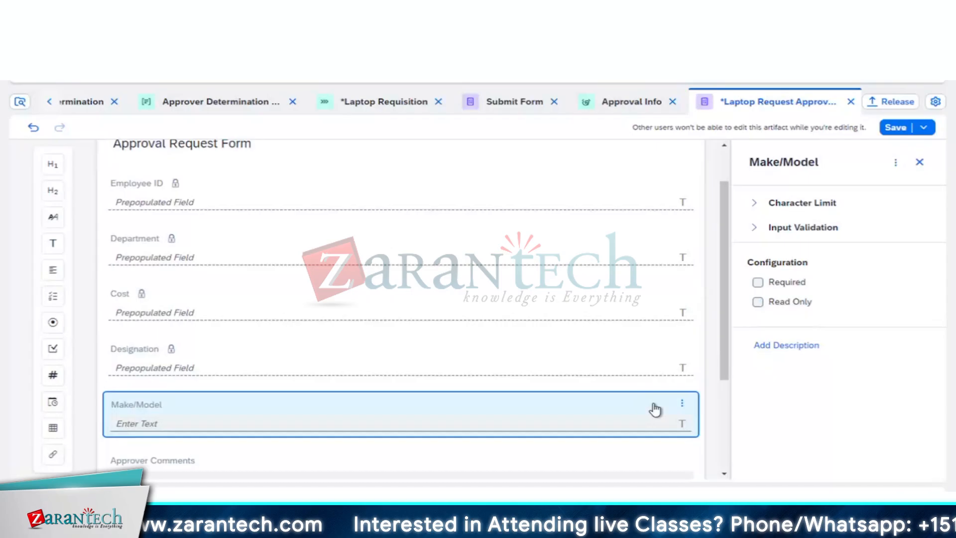
click(758, 302)
Make the Approver Comments field required and save the form.
scroll(660, 410, down, 3)
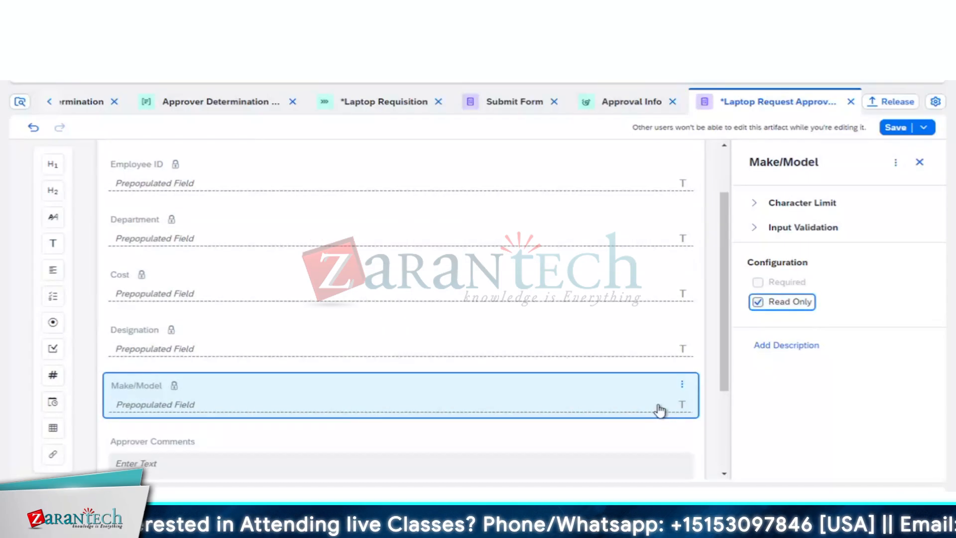
click(626, 374)
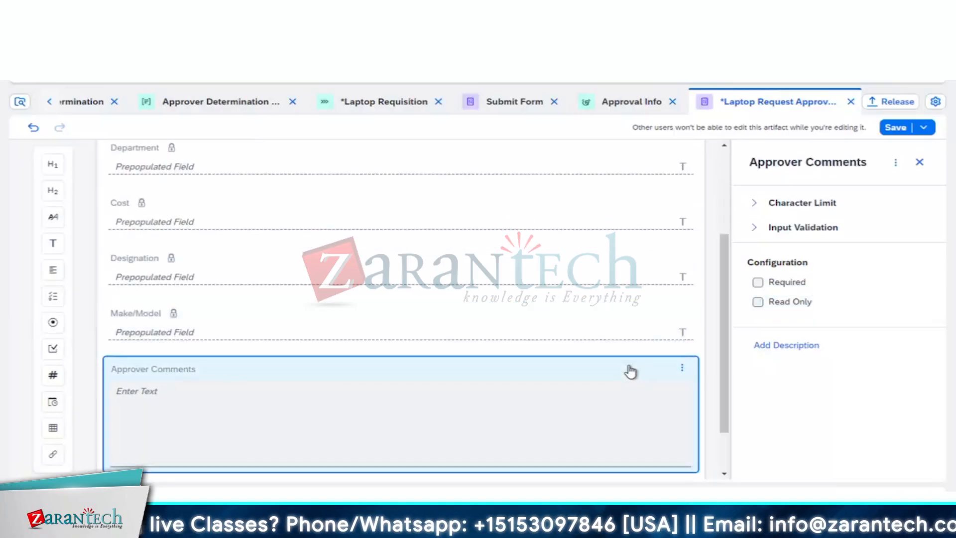
click(758, 282)
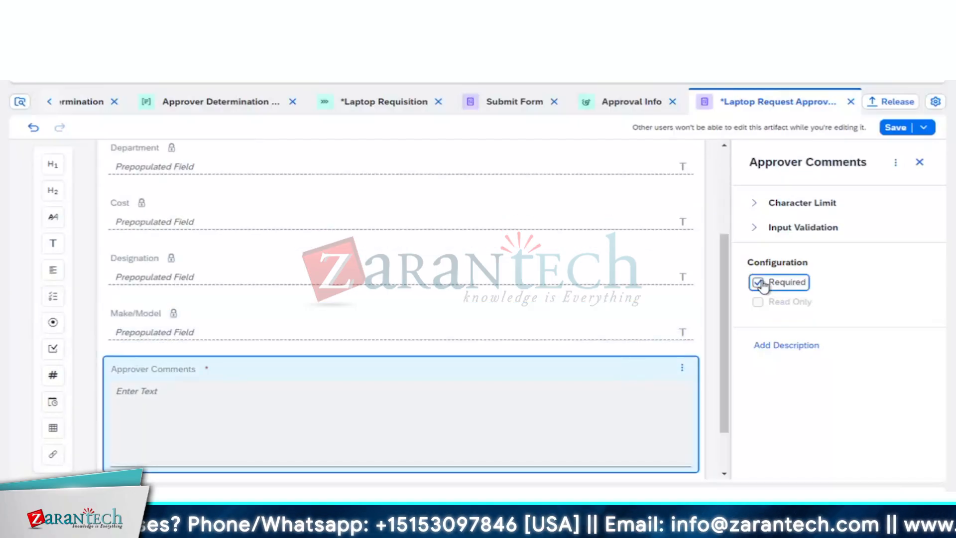
click(894, 128)
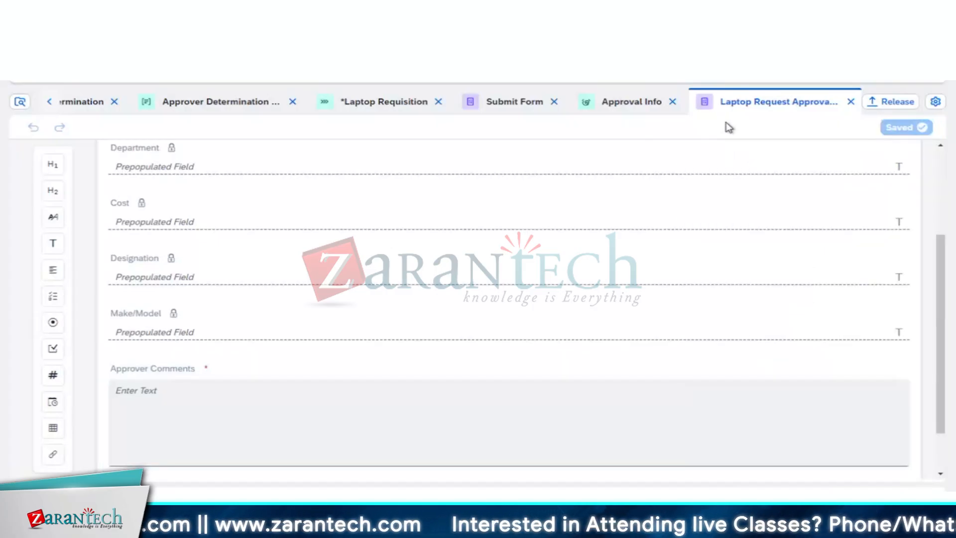
Expand the Laptop Request Approval Form step in the Laptop Requisition process and open its Subject for editing.
scroll(664, 299, up, 3)
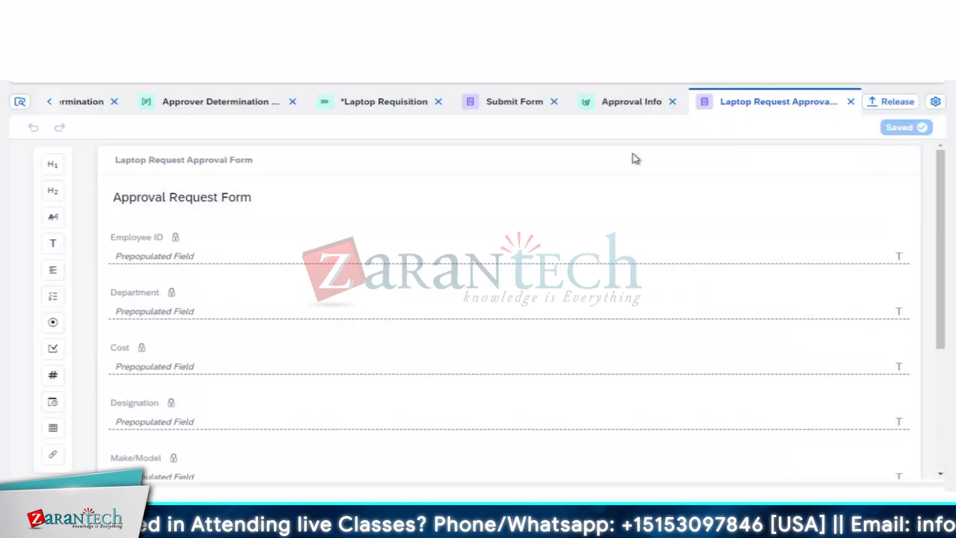
click(388, 102)
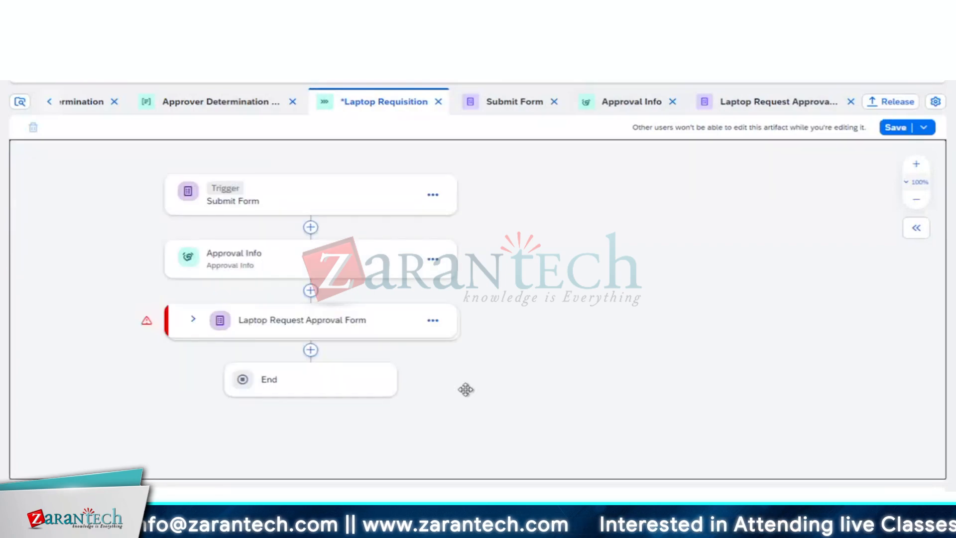
click(195, 318)
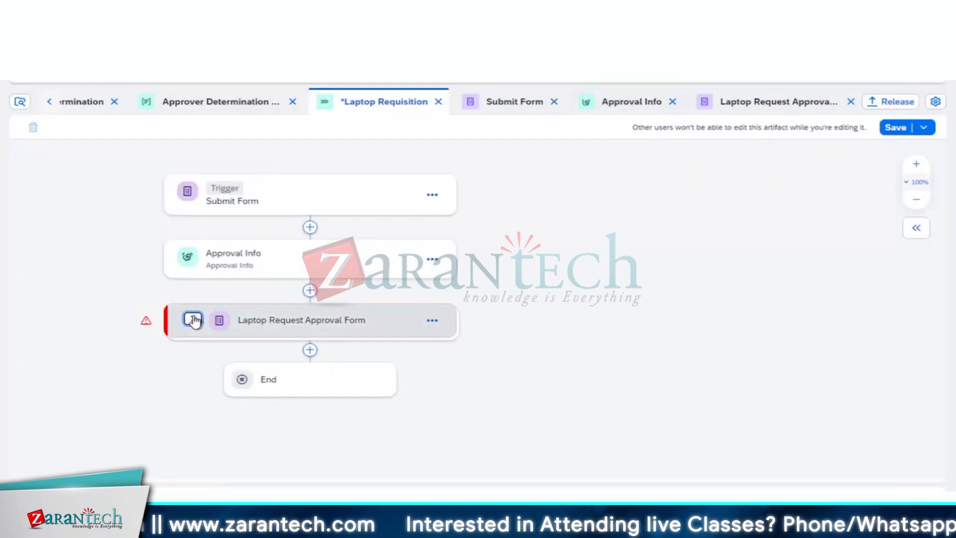
click(546, 320)
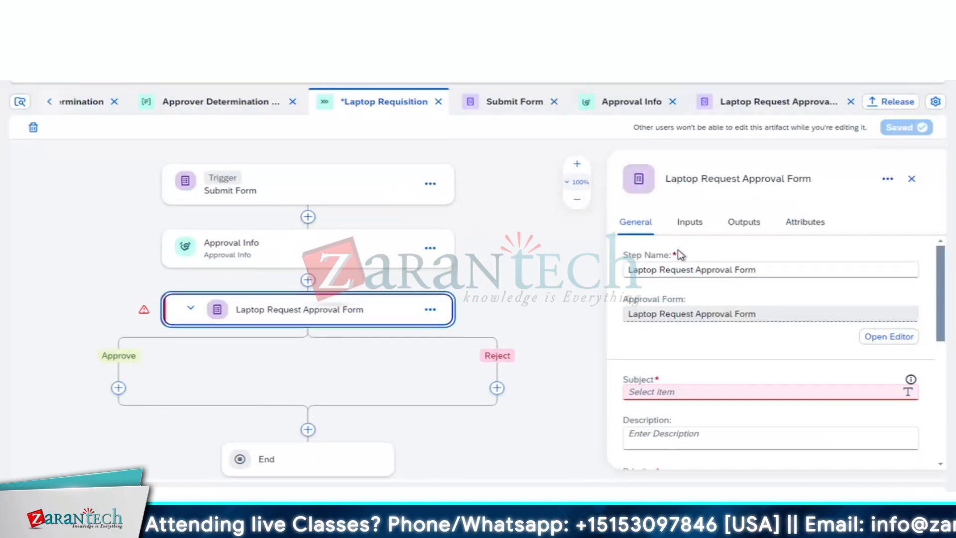
scroll(664, 368, down, 1)
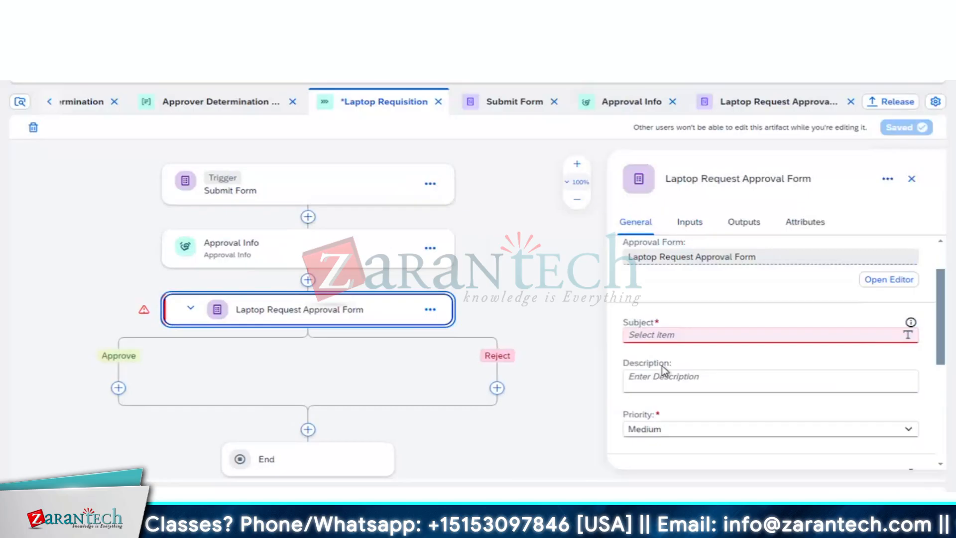
click(685, 335)
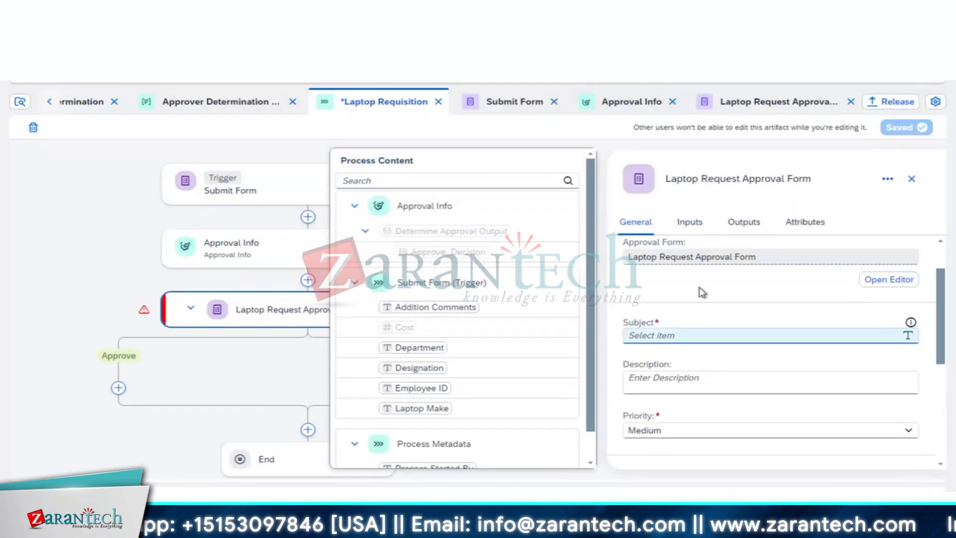
text(Appr)
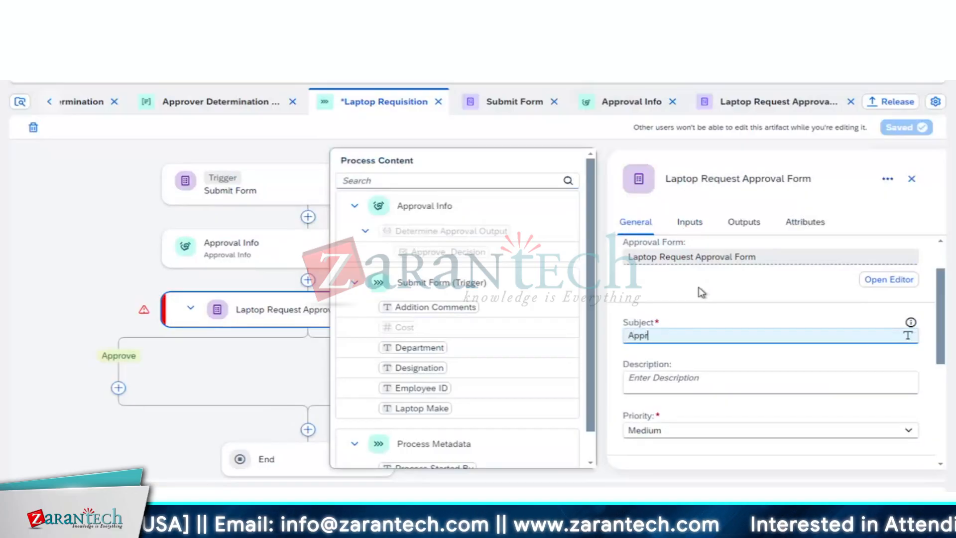
key(BackSpace)
key(BackSpace)
key(BackSpace)
key(BackSpace)
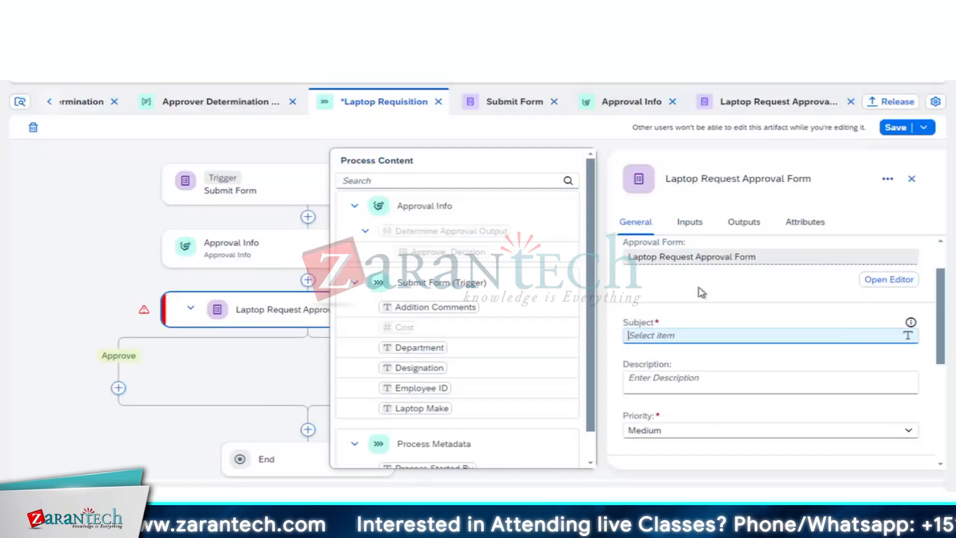
Enter the Subject as "Laptop Appove for Employee" followed by the Employee ID value from the Submit Form trigger.
text(Lapt)
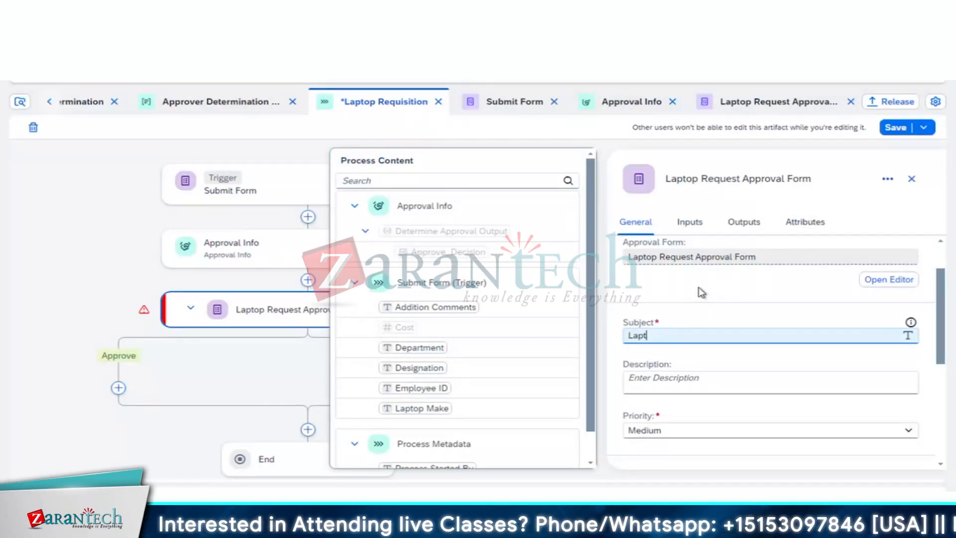
text(op Ap)
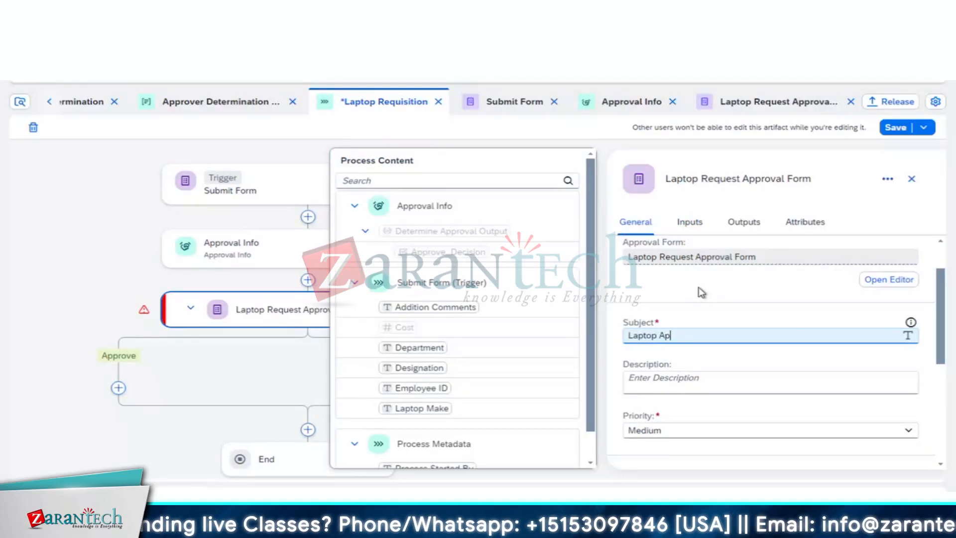
text(pove)
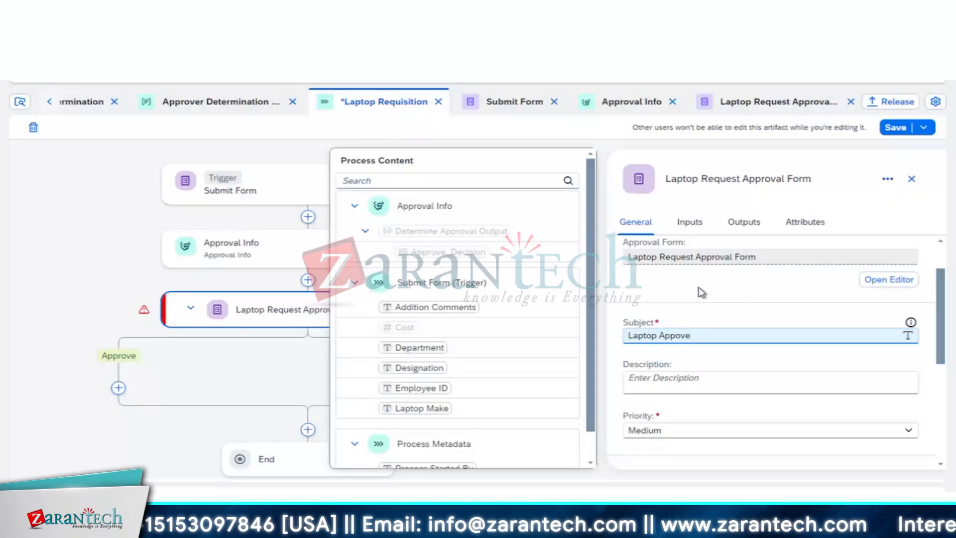
text(r fo)
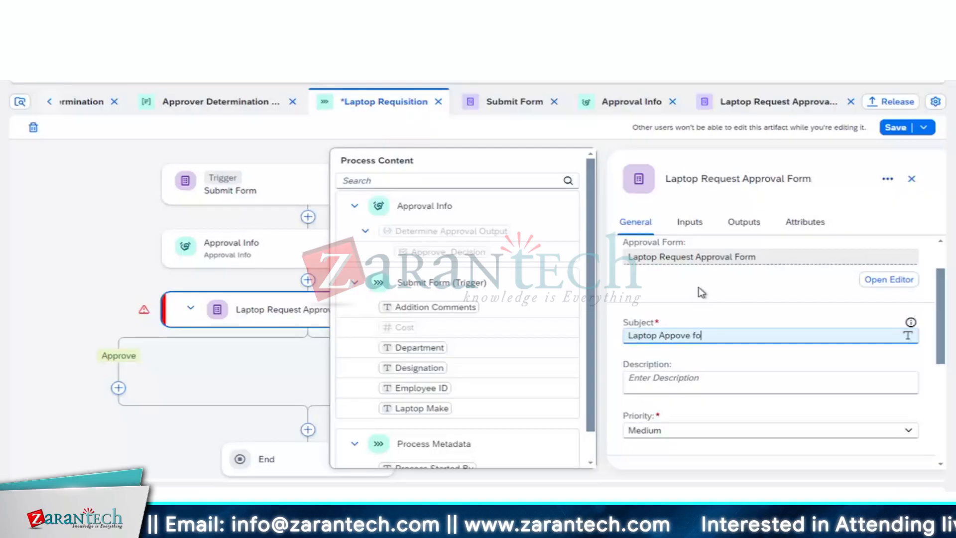
text(r Emp)
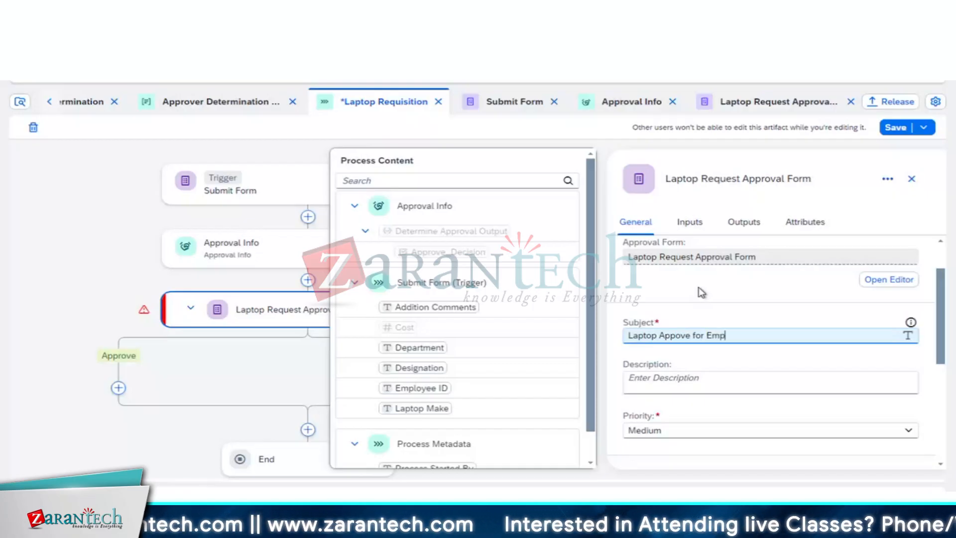
text(loyee)
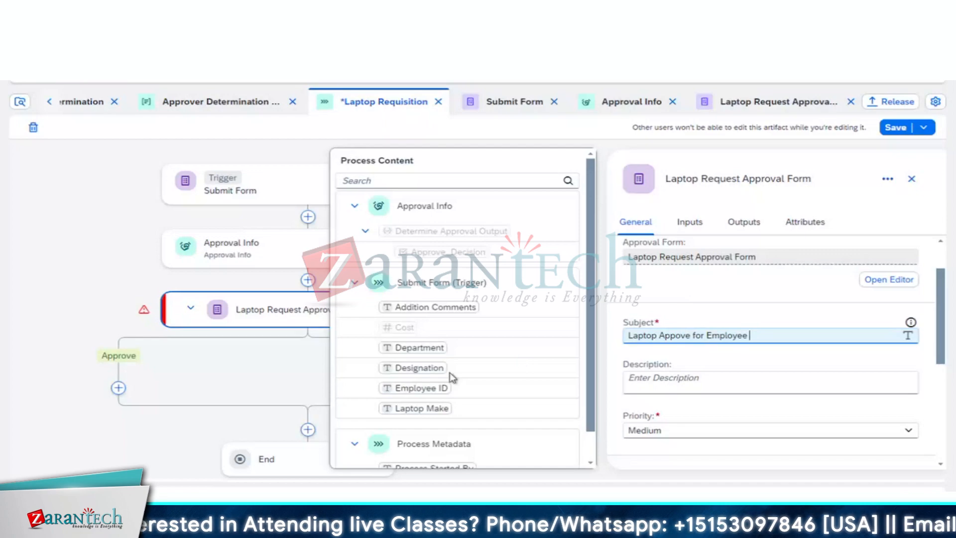
click(423, 391)
text(and)
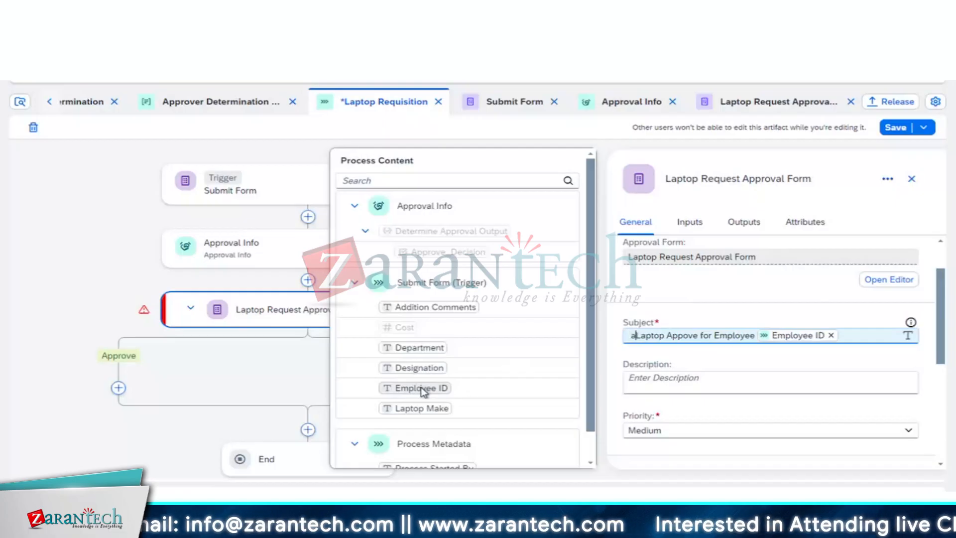
key(BackSpace)
key(BackSpace)
key(BackSpace)
key(BackSpace)
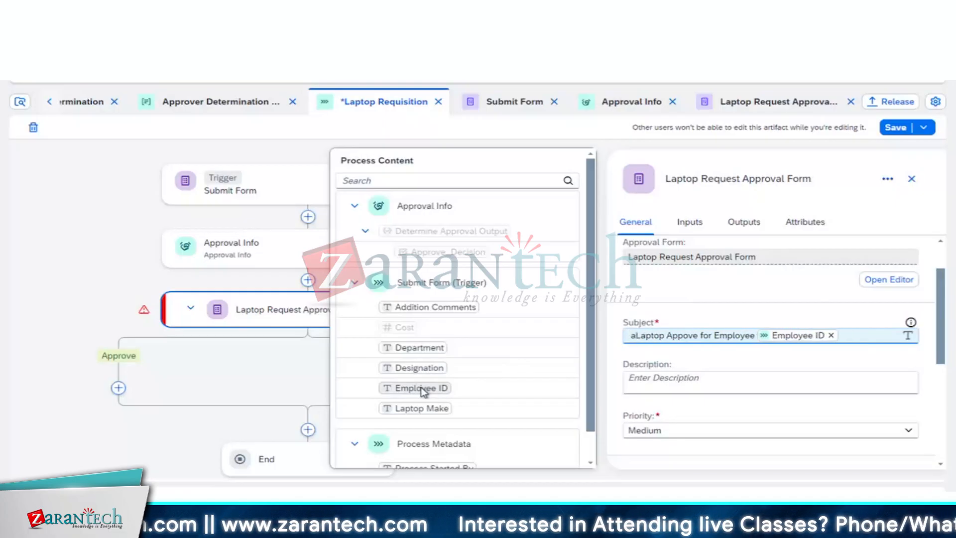
Append "and" plus the Department value from the Submit Form trigger after Employee ID in the Subject.
click(853, 335)
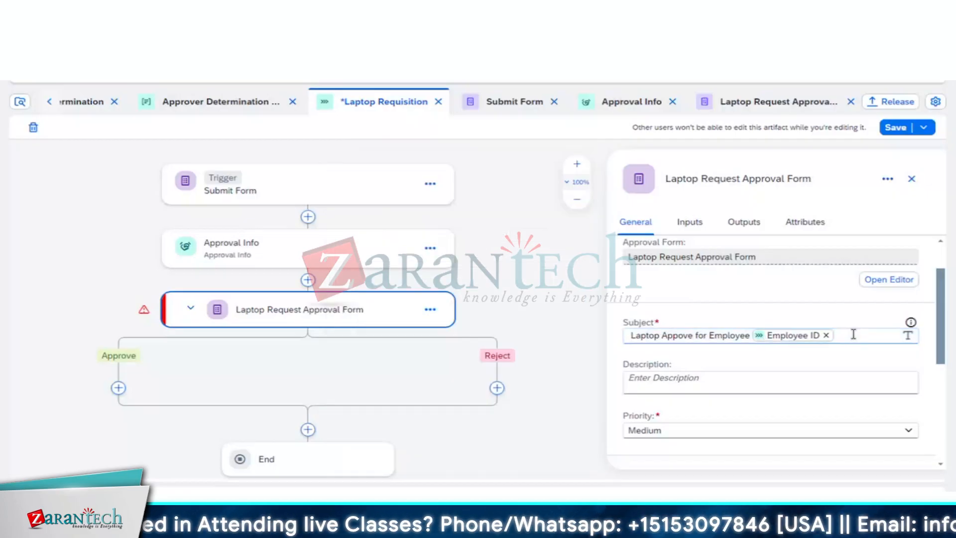
click(854, 335)
click(842, 334)
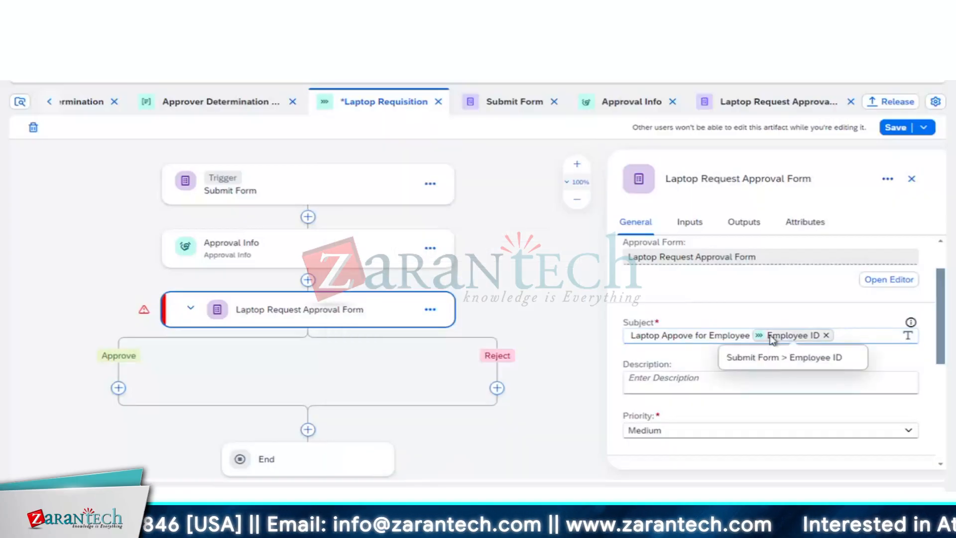
click(837, 334)
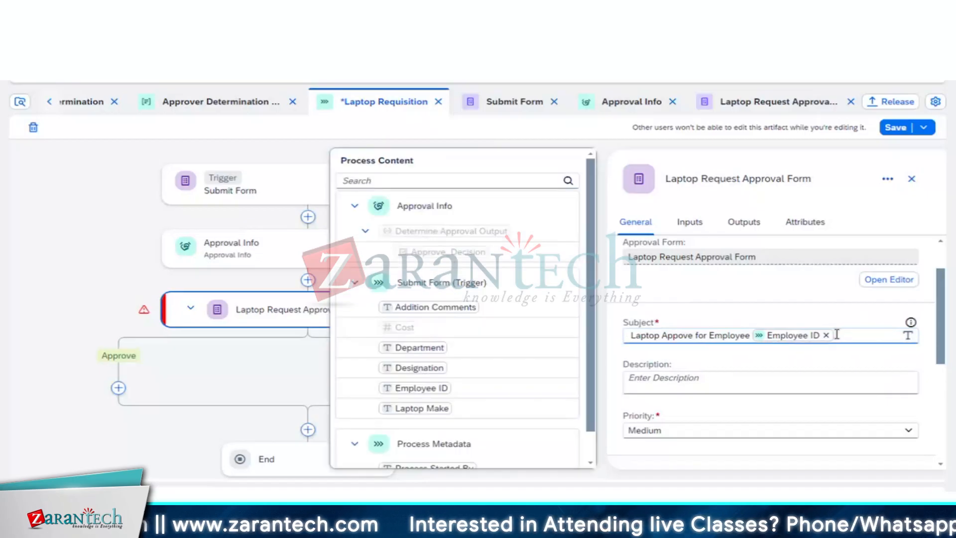
click(837, 334)
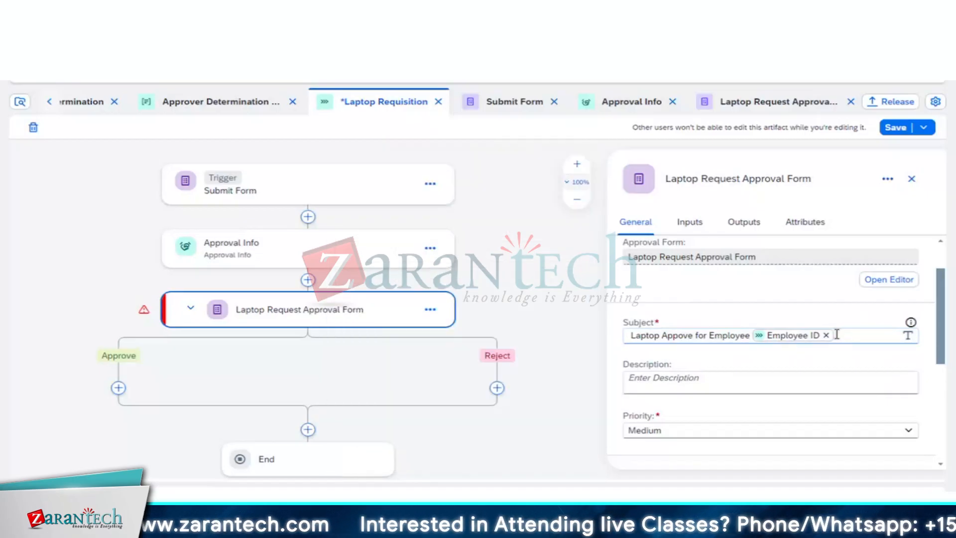
click(631, 335)
key(Right)
key(Right)
key(Right)
key(Right)
key(Right)
key(Right)
key(Right)
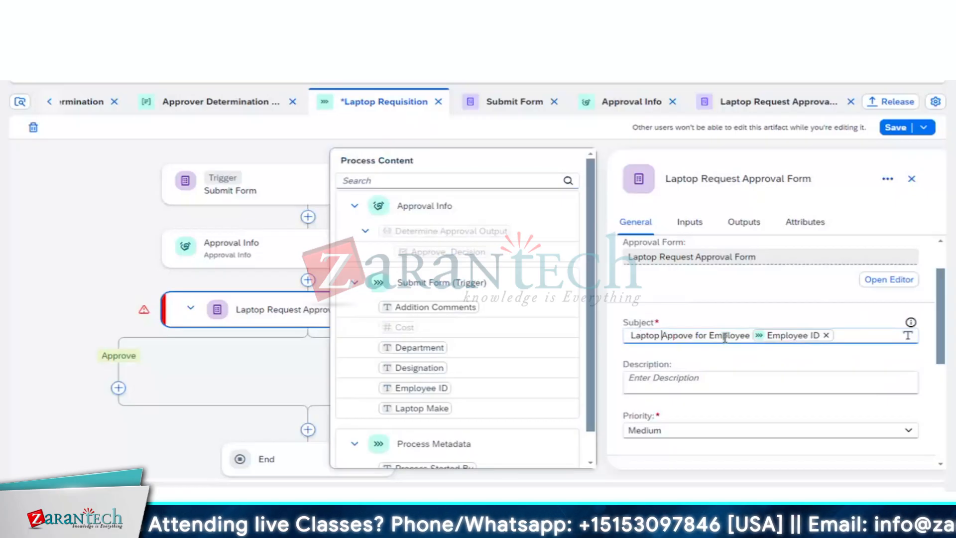
key(Right)
key(Right)
key(Right)
key(Right)
key(Right)
key(Right)
key(Right)
key(Right)
key(Right)
key(Right)
key(Right)
key(Right)
key(Right)
key(Right)
key(Right)
key(Right)
key(Right)
key(Right)
key(Right)
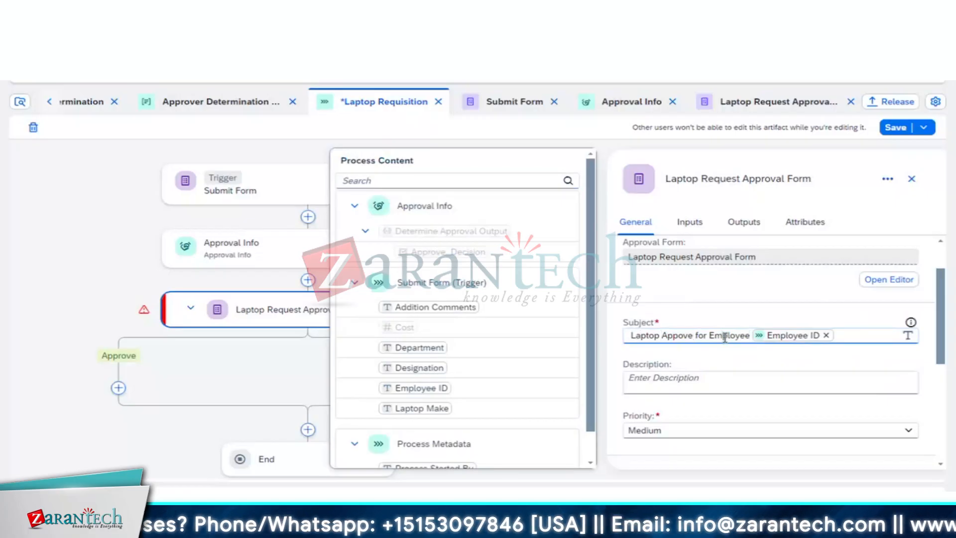
key(Right)
key(Right)
text(an)
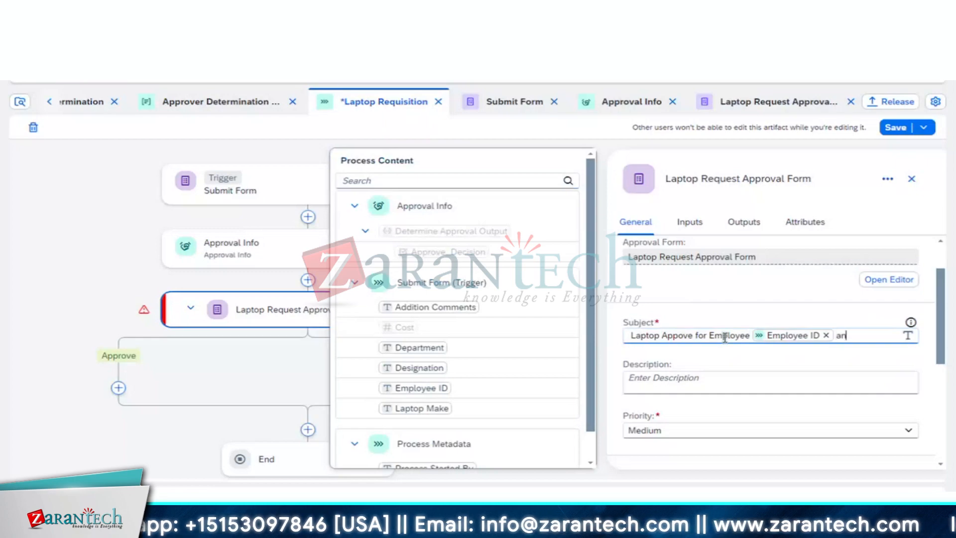
text(d)
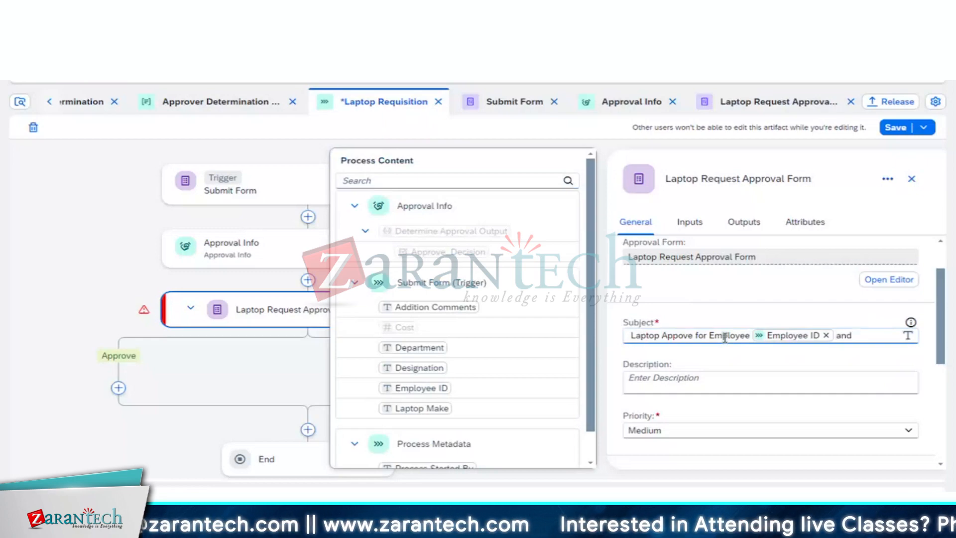
click(421, 351)
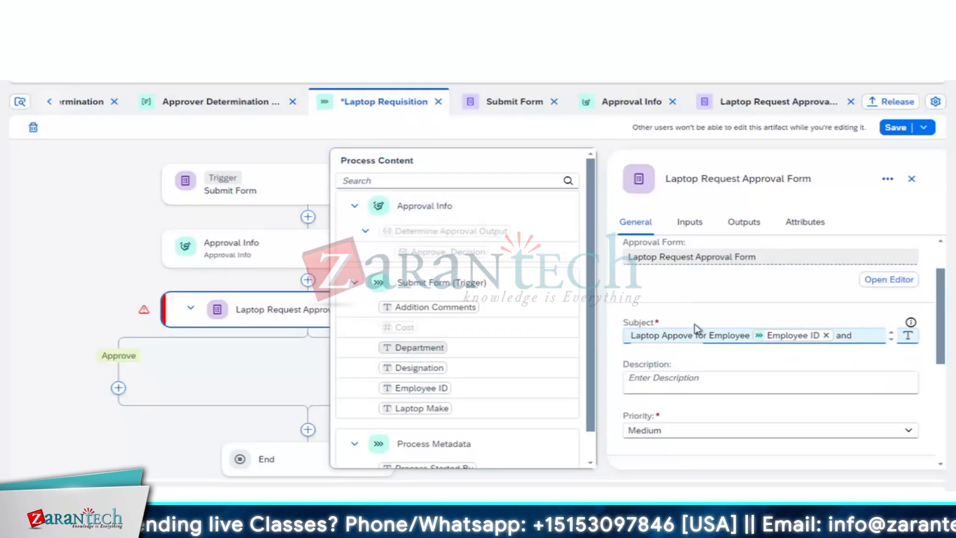
click(892, 341)
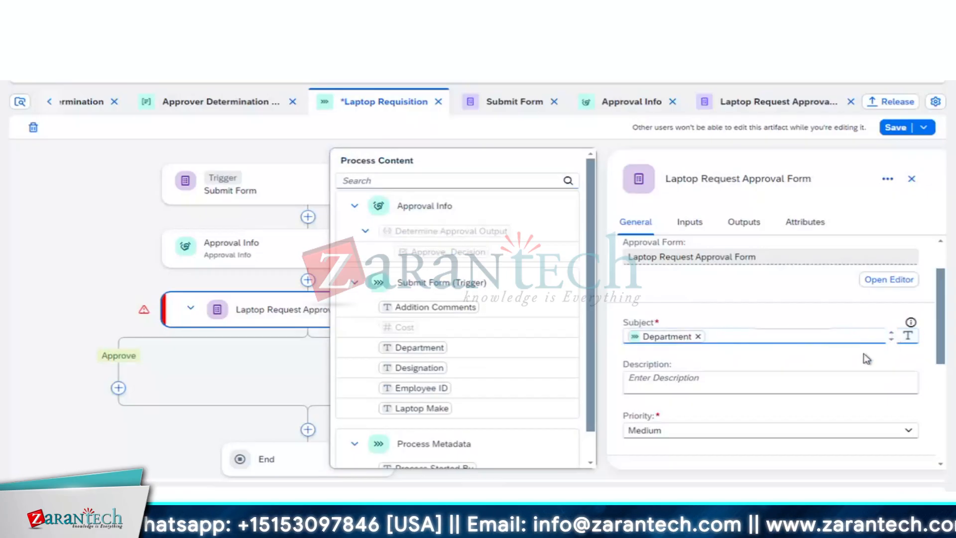
click(828, 322)
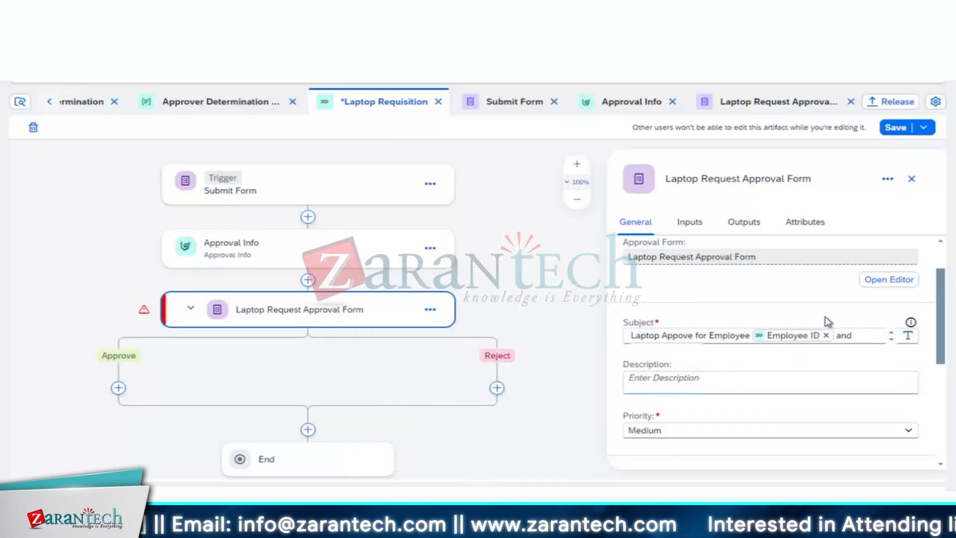
Set the approval step's recipient users to Process Started By from the process metadata.
scroll(754, 392, down, 1)
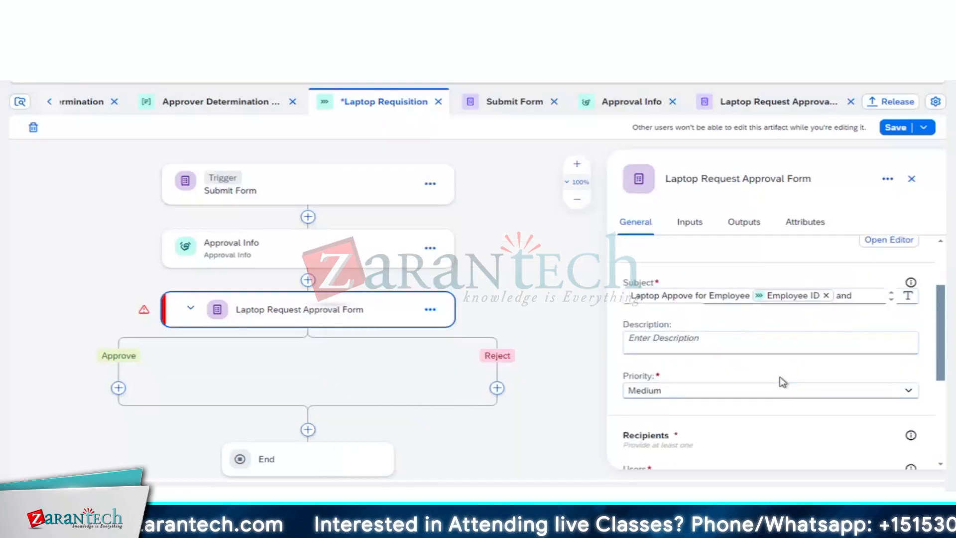
scroll(780, 384, down, 2)
click(730, 390)
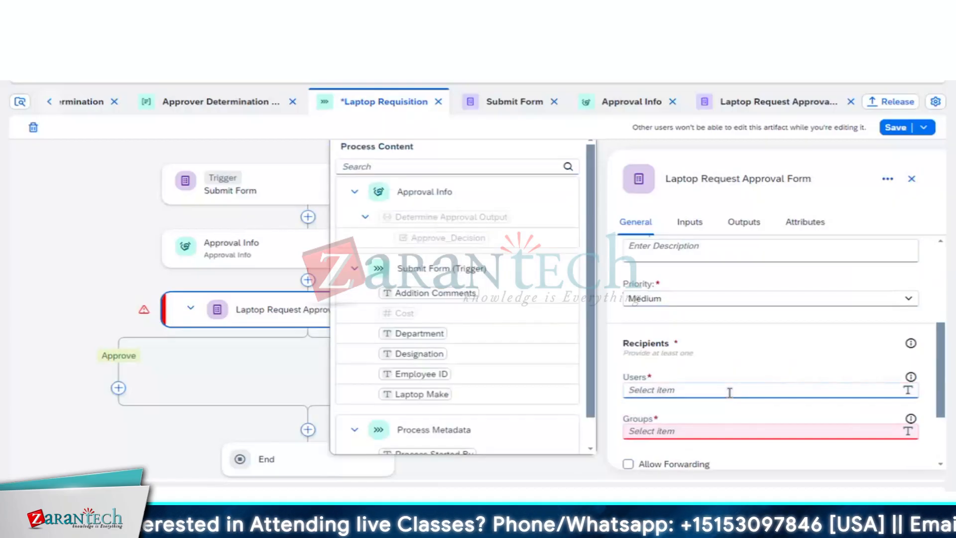
scroll(451, 388, down, 1)
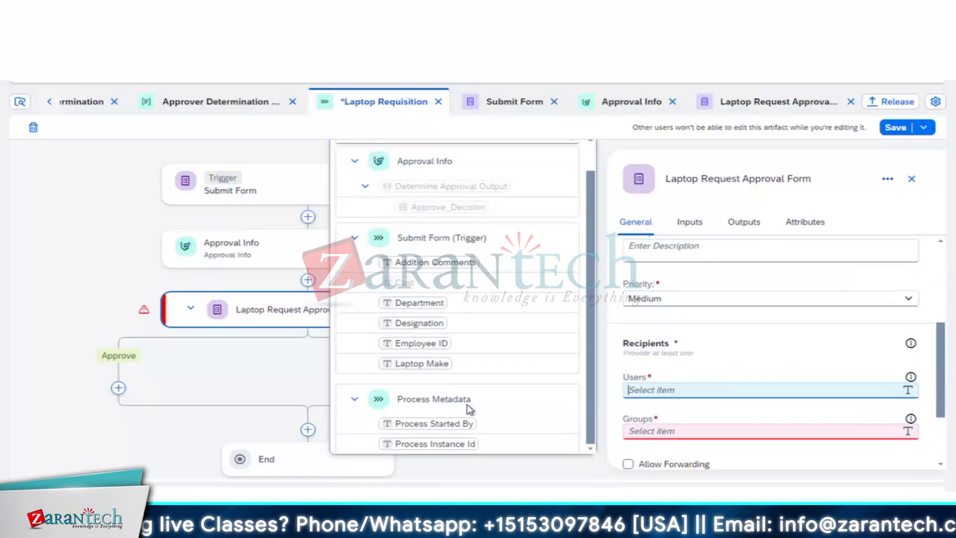
click(426, 424)
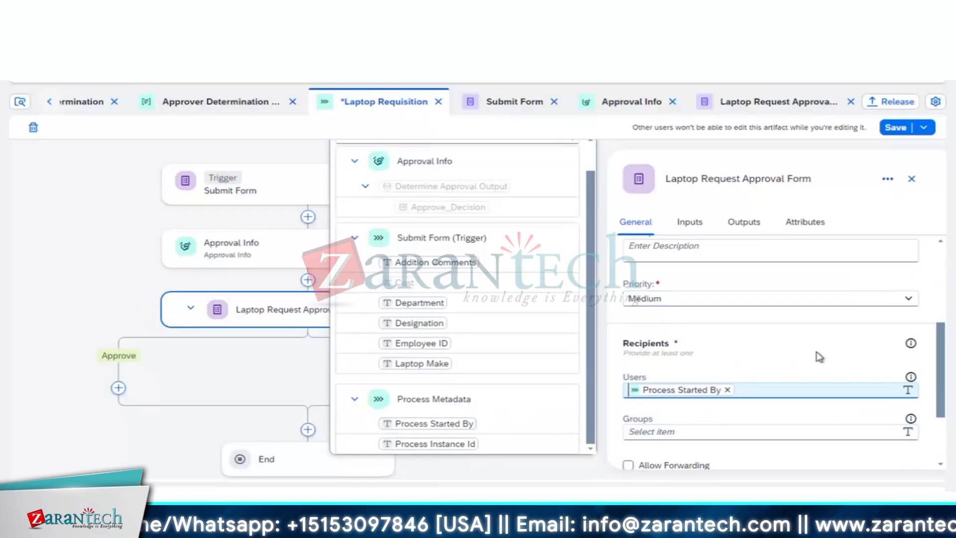
click(819, 358)
scroll(757, 431, down, 3)
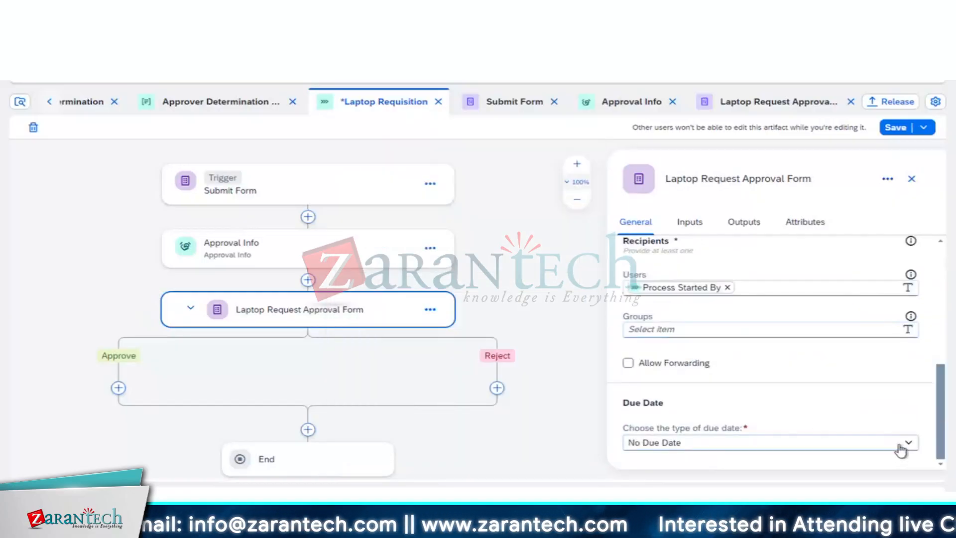
scroll(764, 369, up, 3)
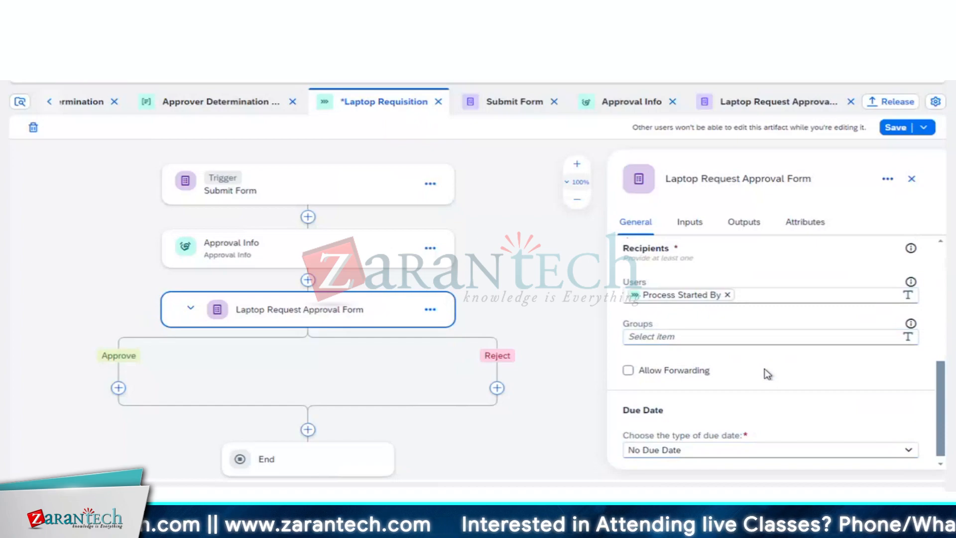
scroll(765, 369, up, 5)
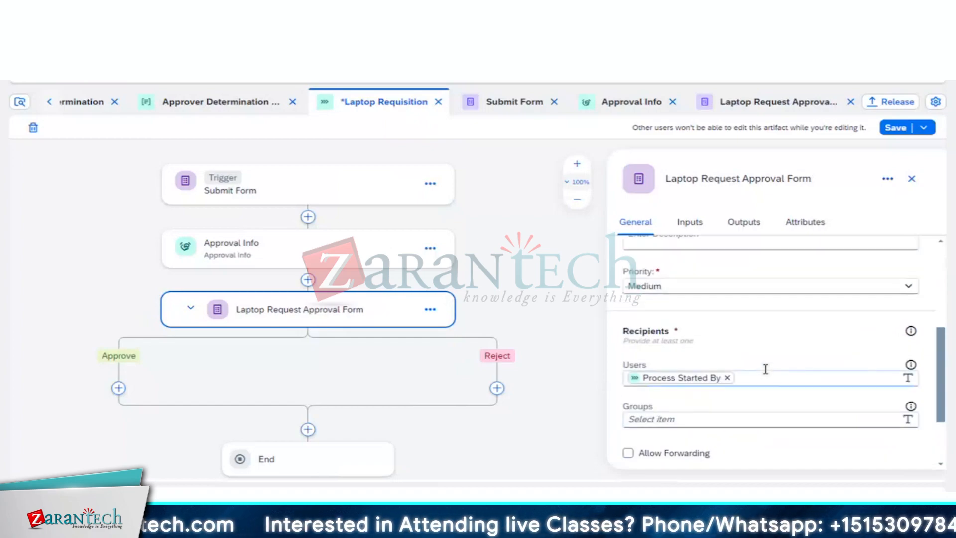
scroll(766, 369, up, 2)
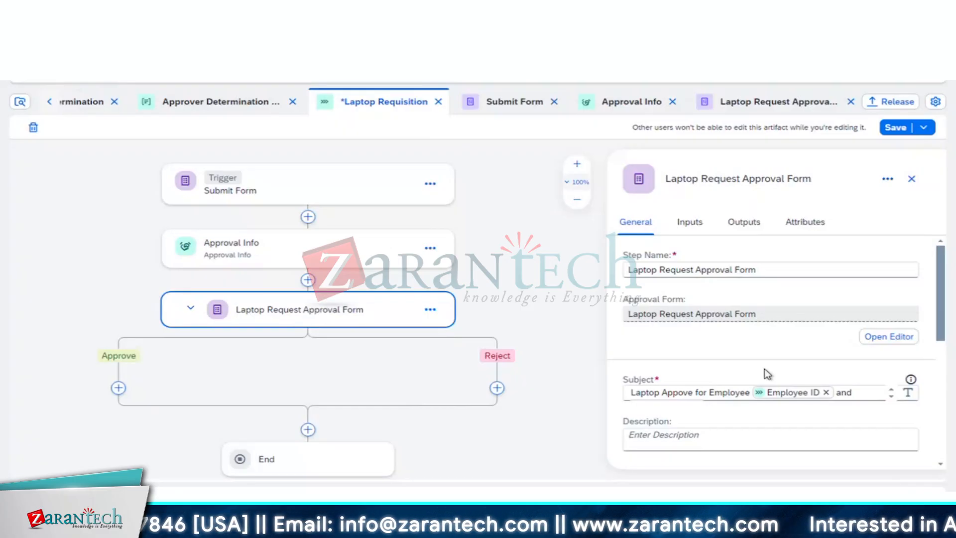
Try to map the approval step's Cost input to the Cost value from the Submit Form trigger.
click(691, 222)
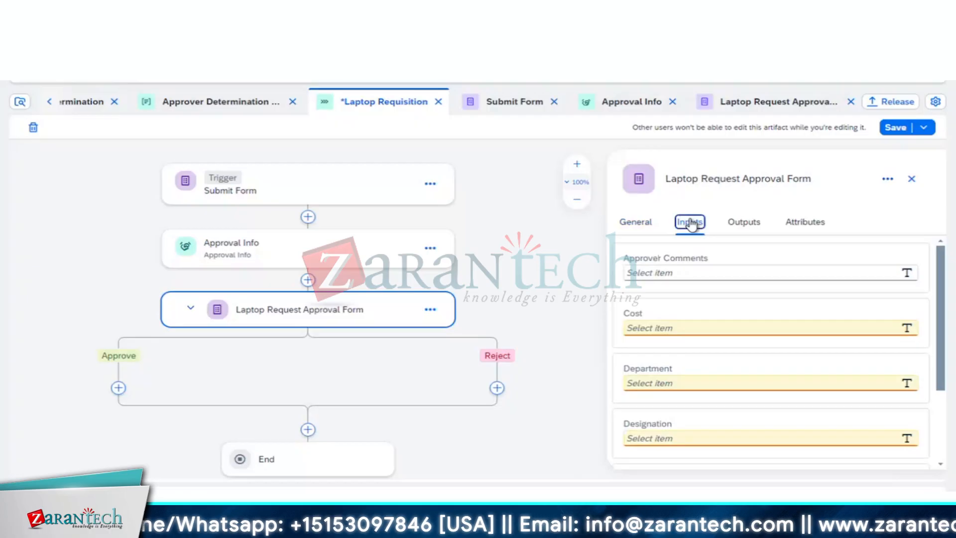
click(713, 327)
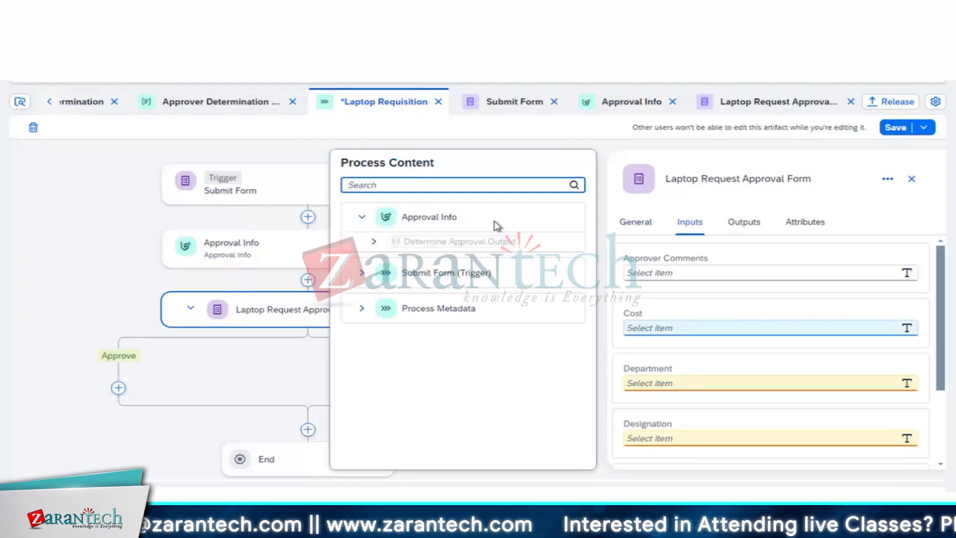
click(374, 242)
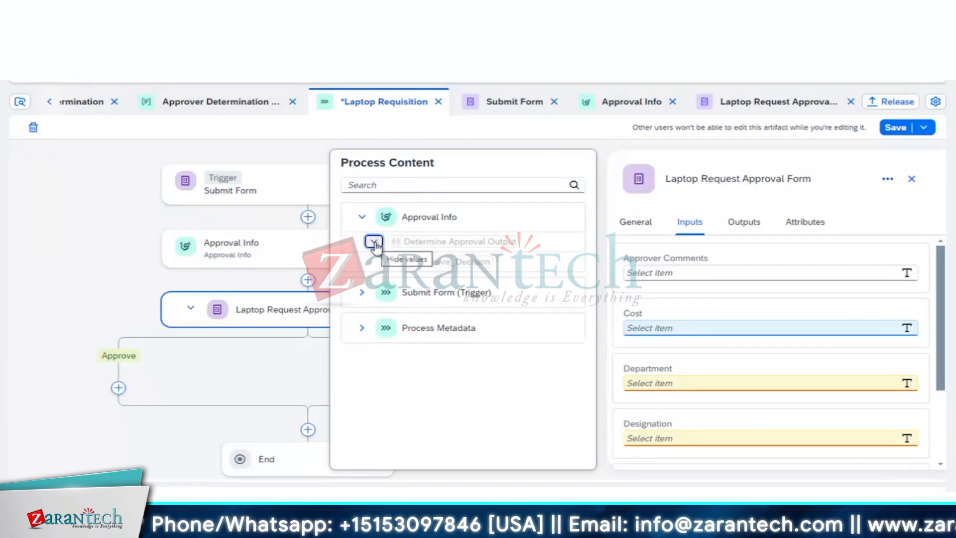
click(374, 241)
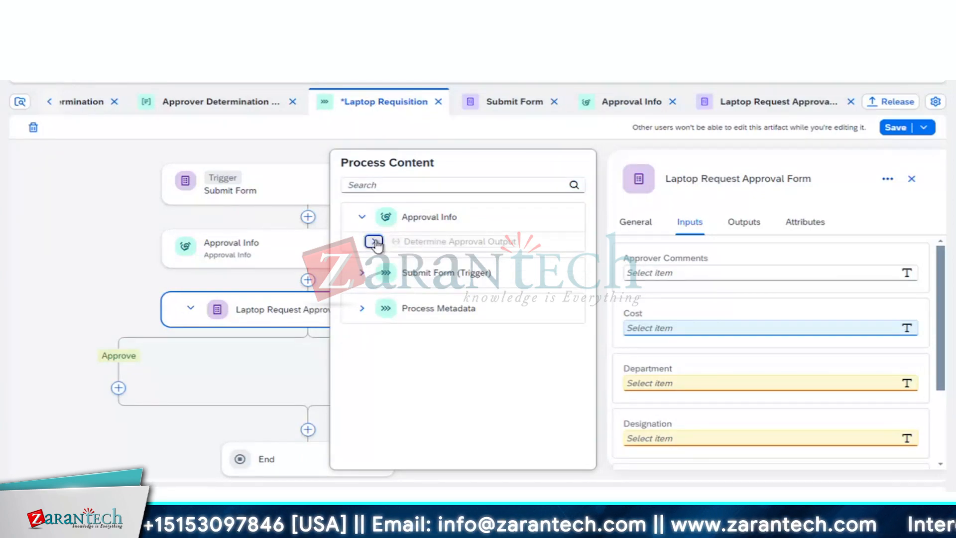
click(364, 272)
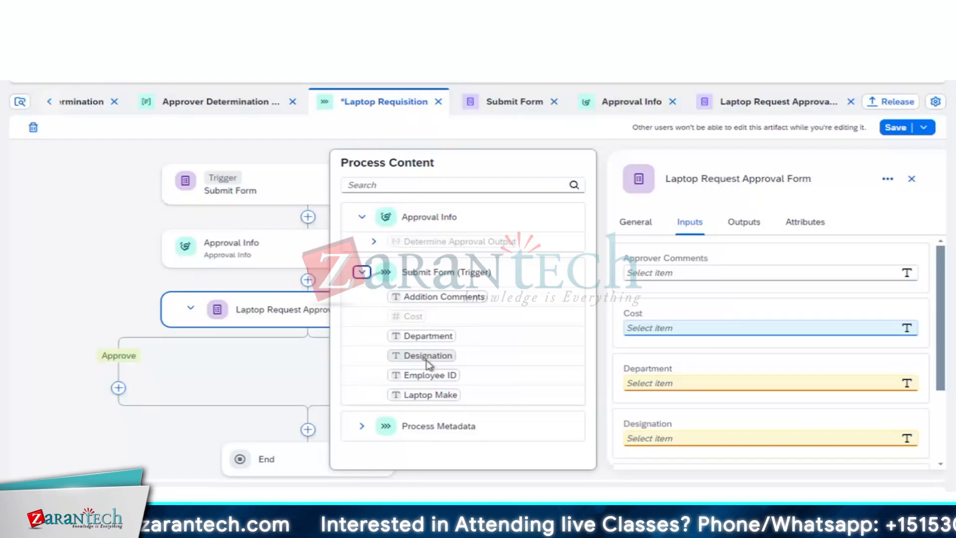
click(408, 318)
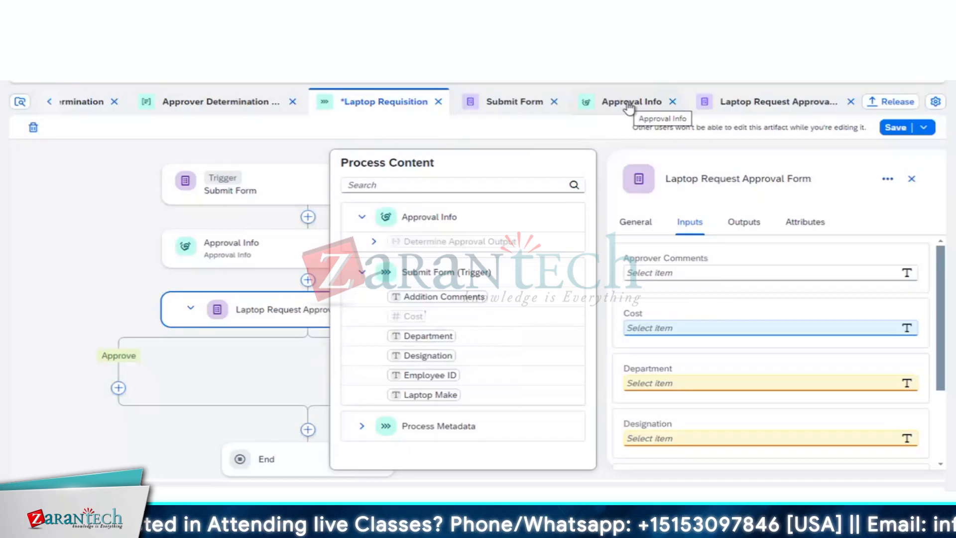
Delete the text-type Cost field from the Laptop Request Approval Form.
click(770, 104)
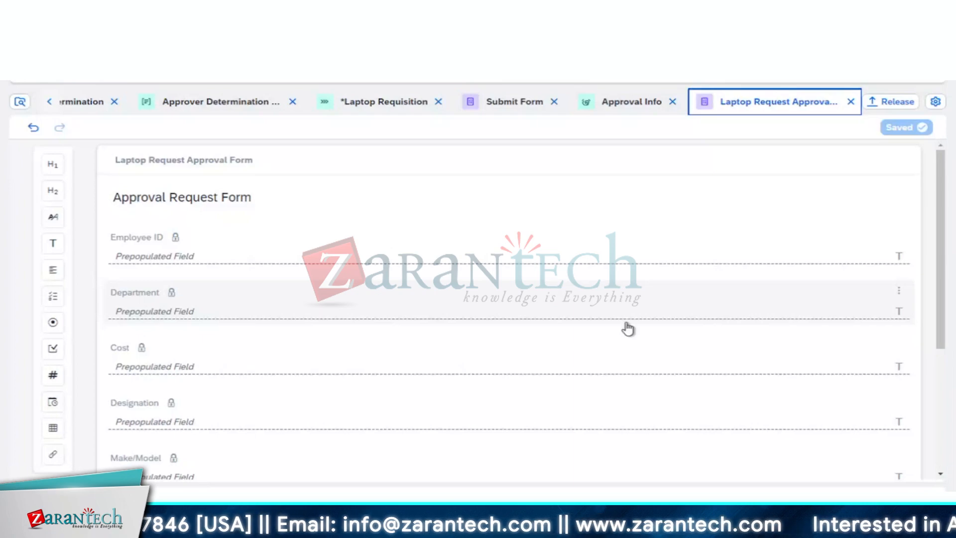
scroll(628, 329, down, 1)
scroll(626, 327, down, 1)
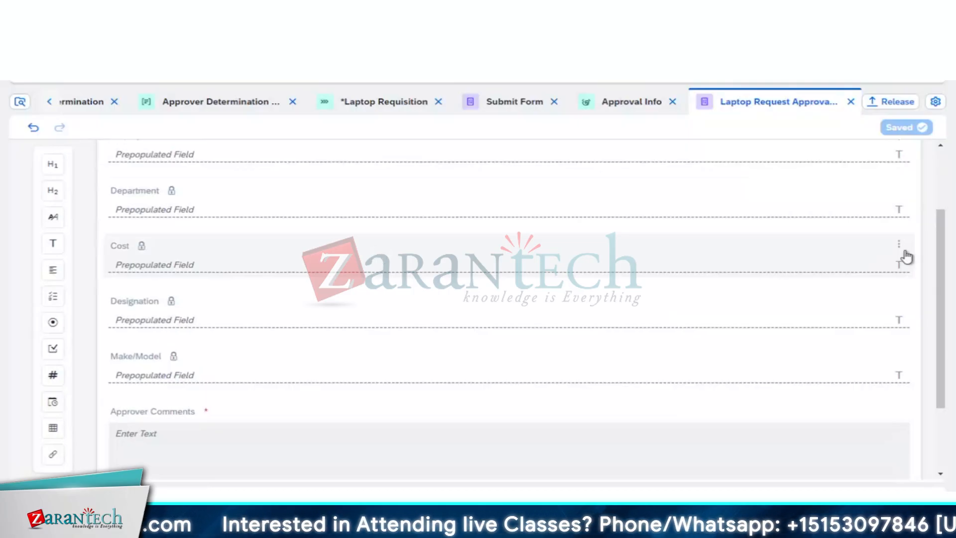
click(904, 255)
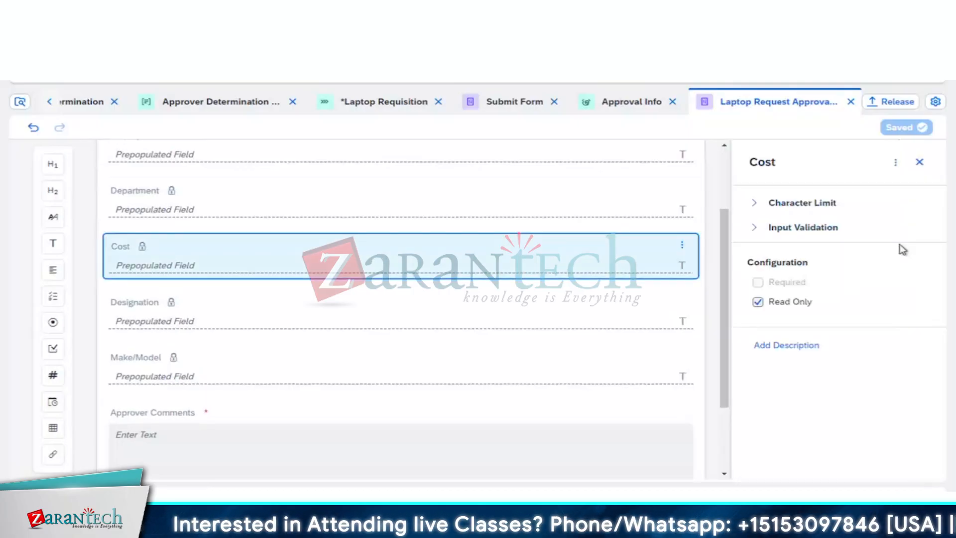
click(682, 248)
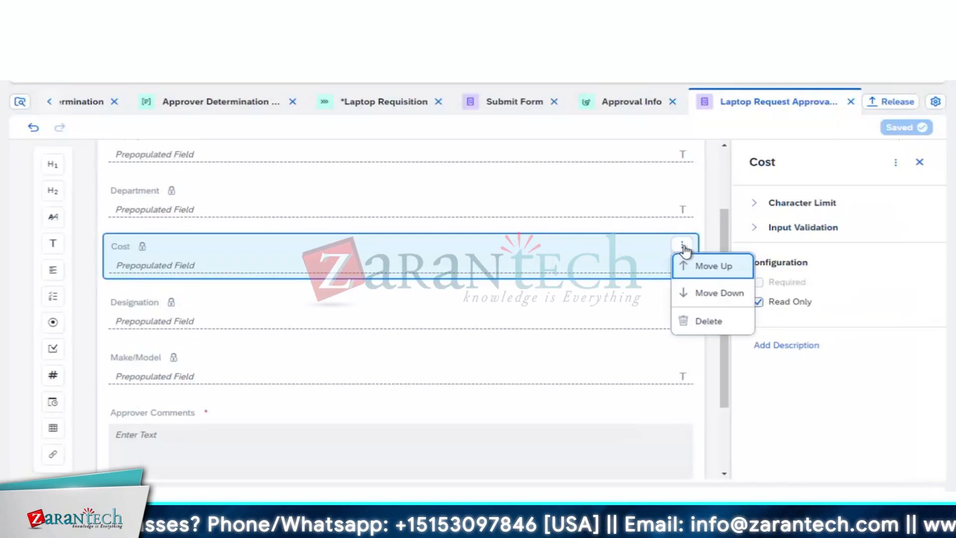
click(708, 322)
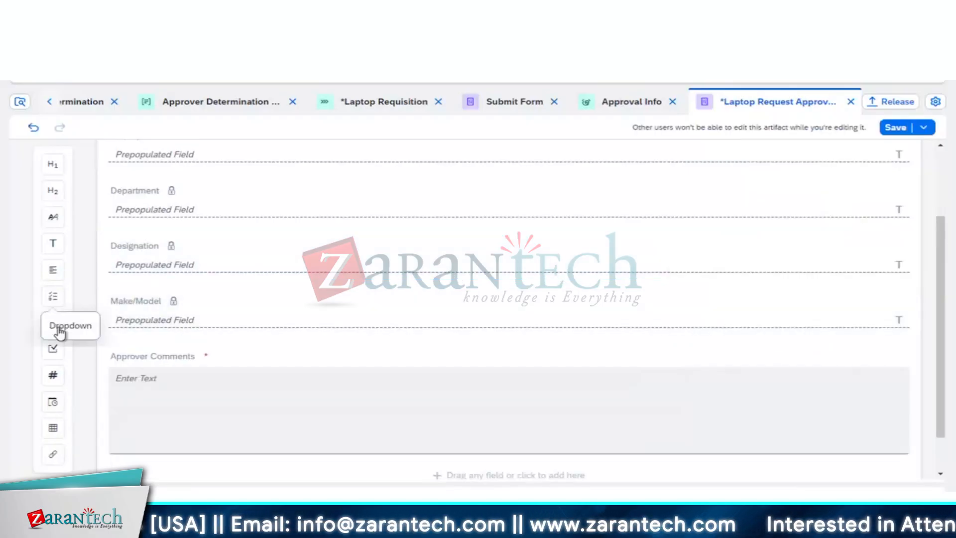
Add a number field named Cost between Department and Designation in the approval form.
drag(54, 369, 211, 259)
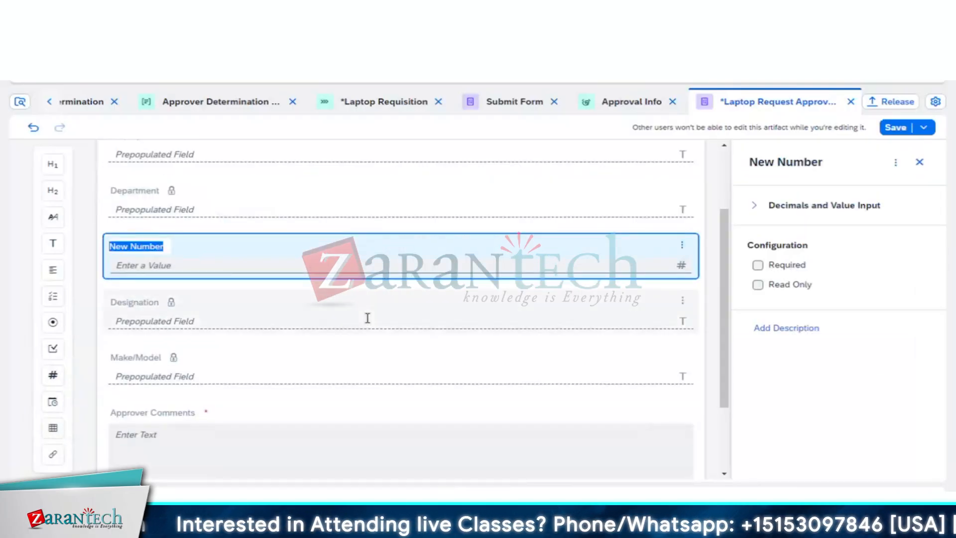
key(BackSpace)
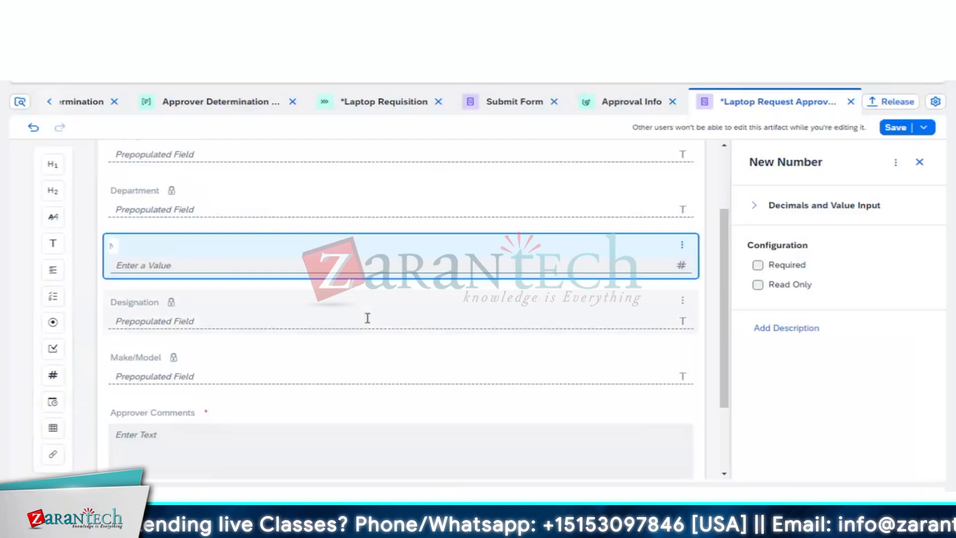
text(Cos)
key(BackSpace)
key(BackSpace)
key(BackSpace)
key(BackSpace)
key(BackSpace)
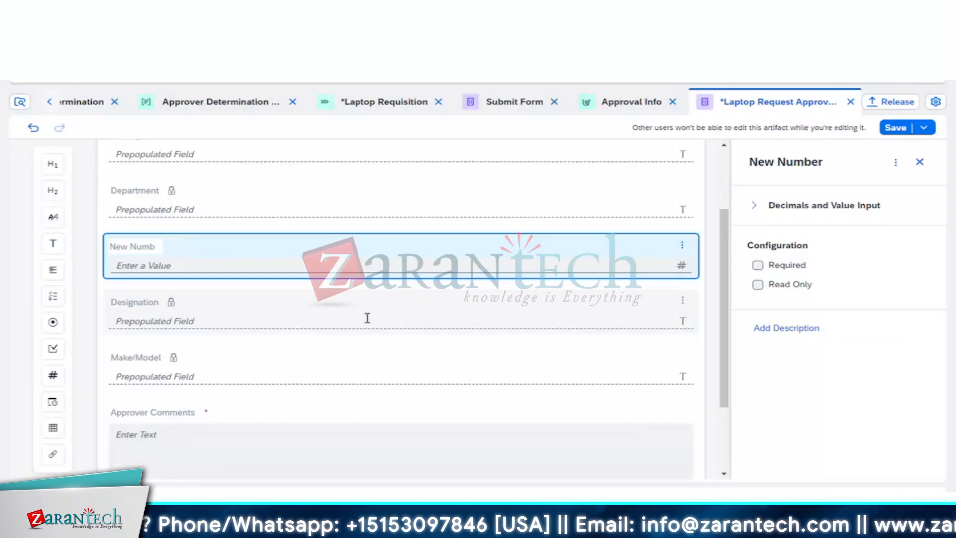
key(BackSpace)
key(BackSpace)
key(BackSpace)
key(BackSpace)
key(BackSpace)
key(BackSpace)
key(BackSpace)
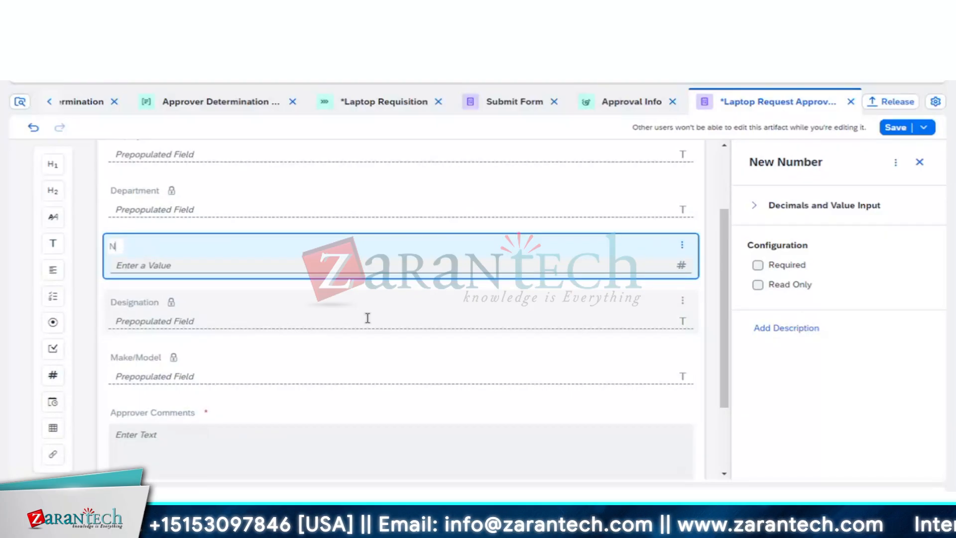
key(BackSpace)
text(Cost)
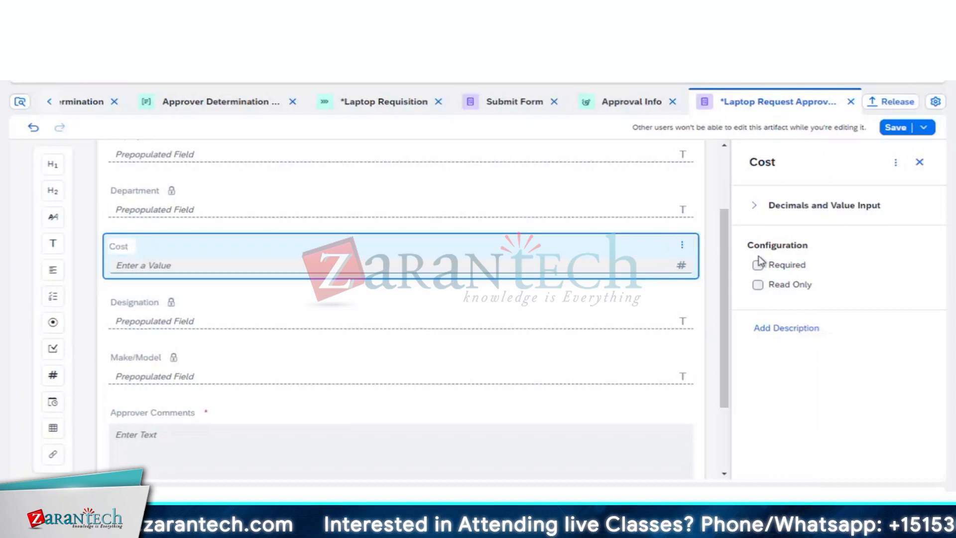
Make the new Cost number field read-only and save the approval form.
click(758, 285)
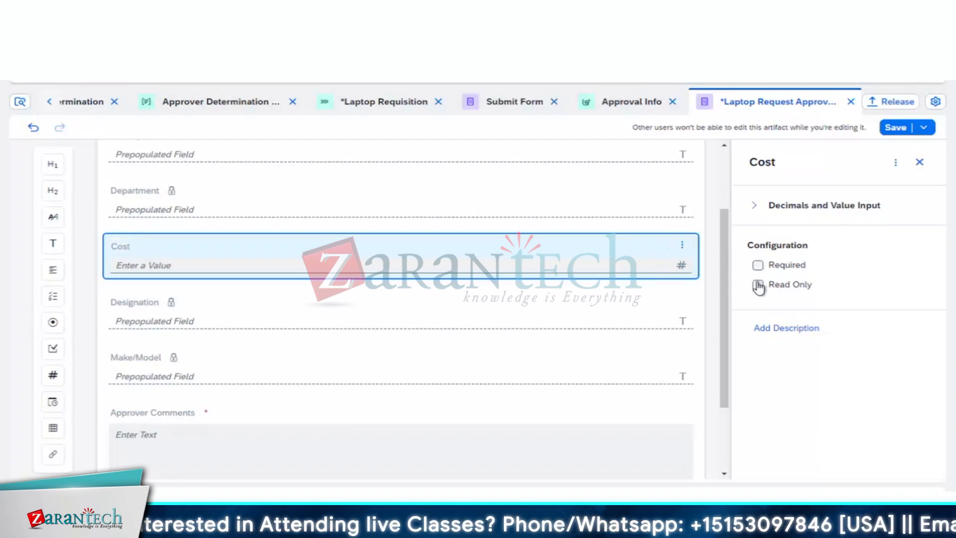
click(896, 128)
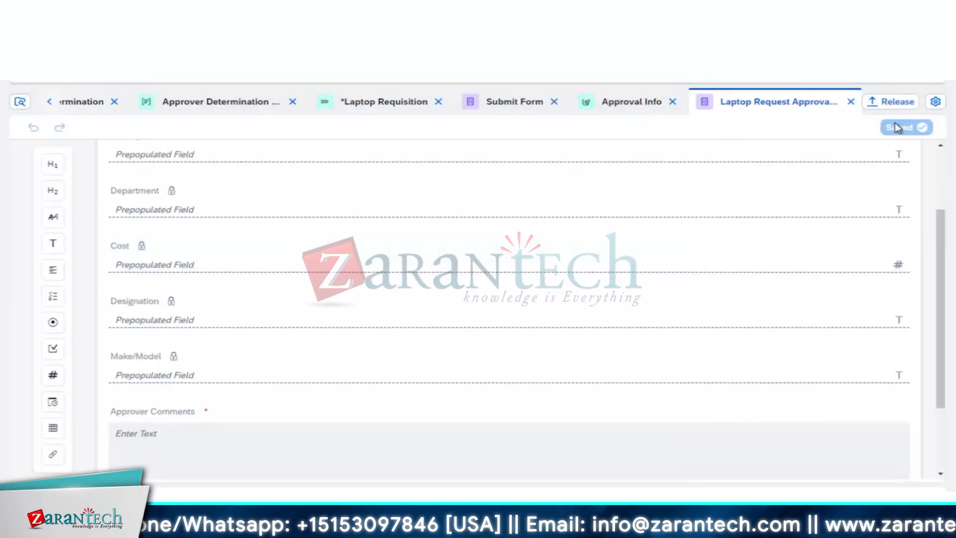
In the Laptop Requisition process, map the approval step's Cost input to the Cost value from the Submit Form trigger.
click(391, 105)
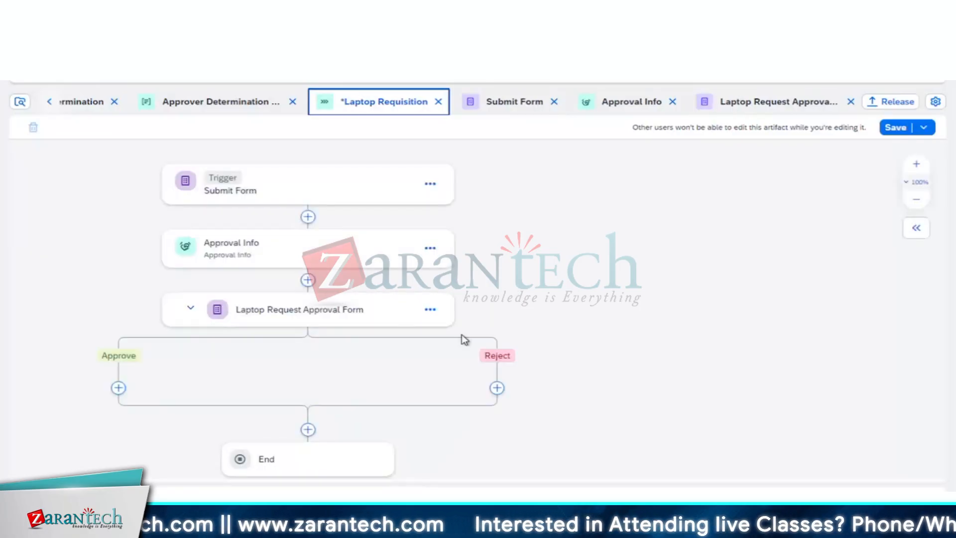
click(363, 312)
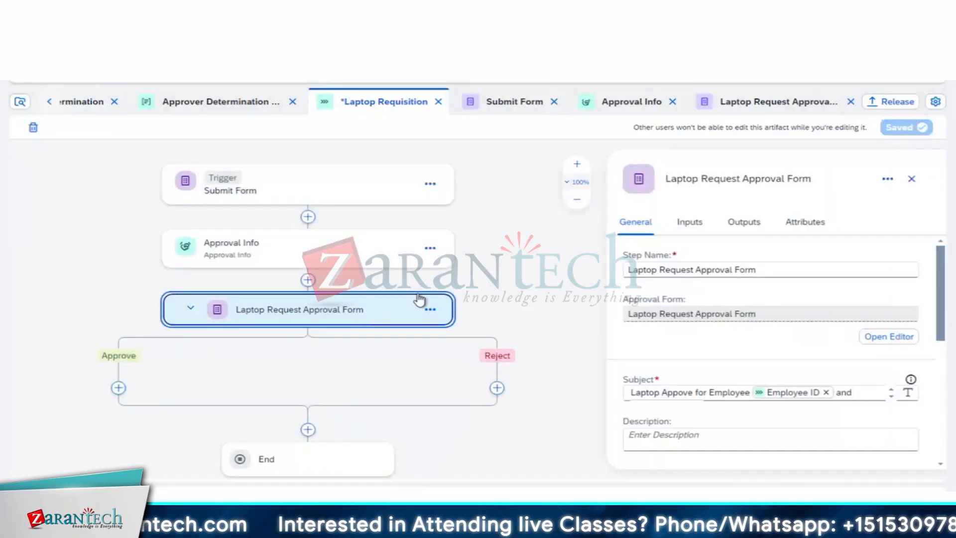
click(689, 222)
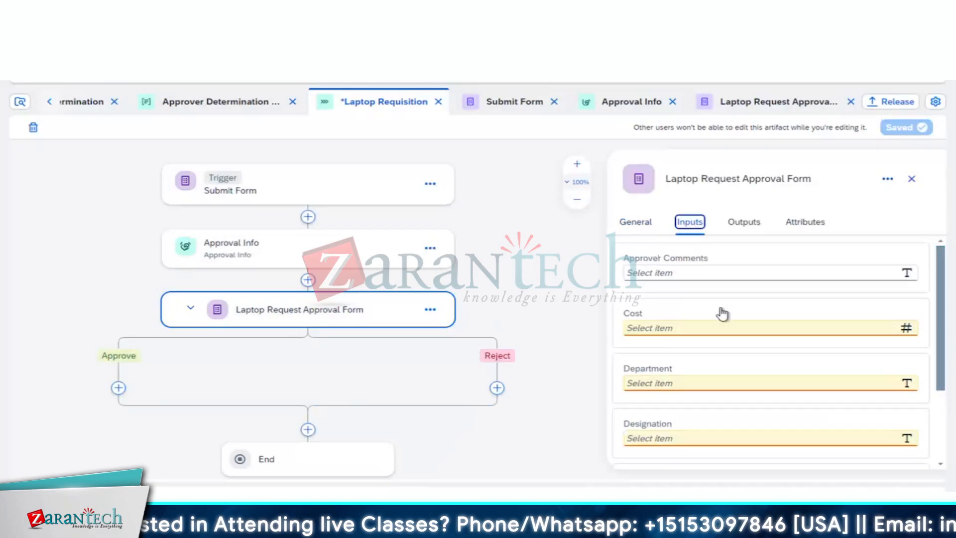
click(711, 326)
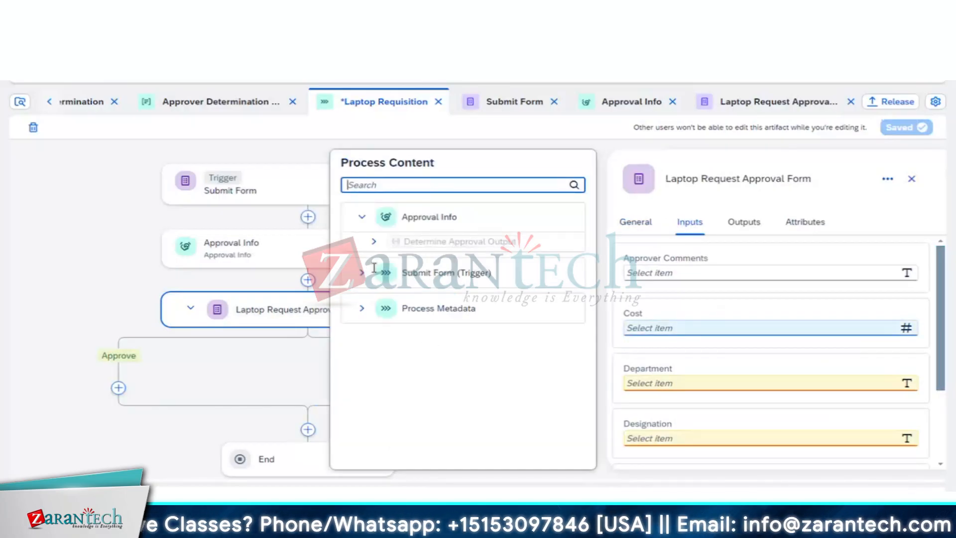
click(373, 269)
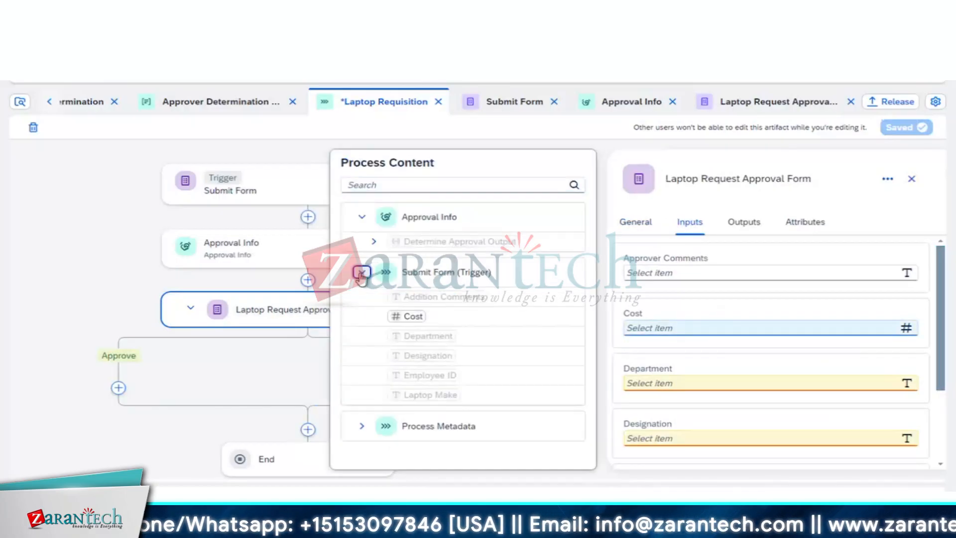
click(407, 316)
Clear the approval step's Cost mapping and map it again to the Submit Form trigger's Cost value.
click(722, 383)
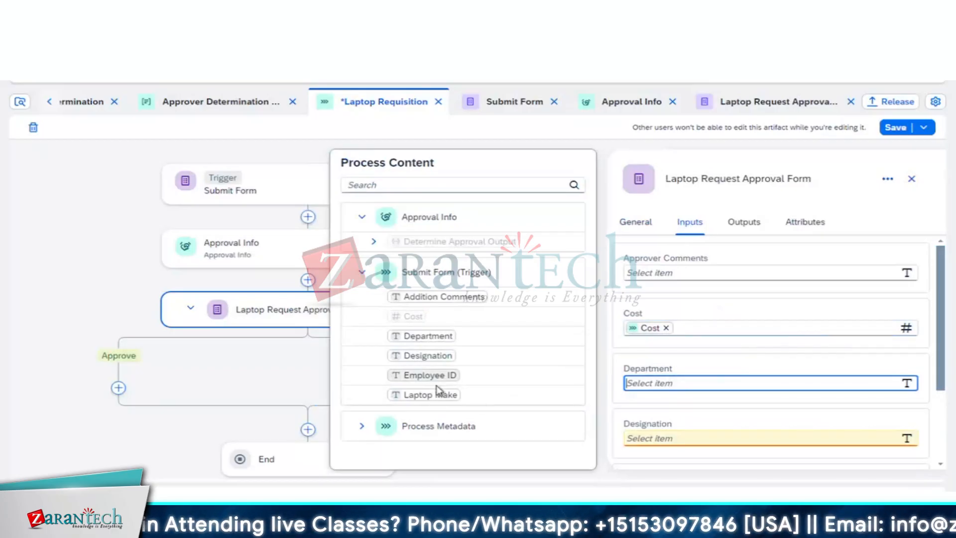
click(665, 328)
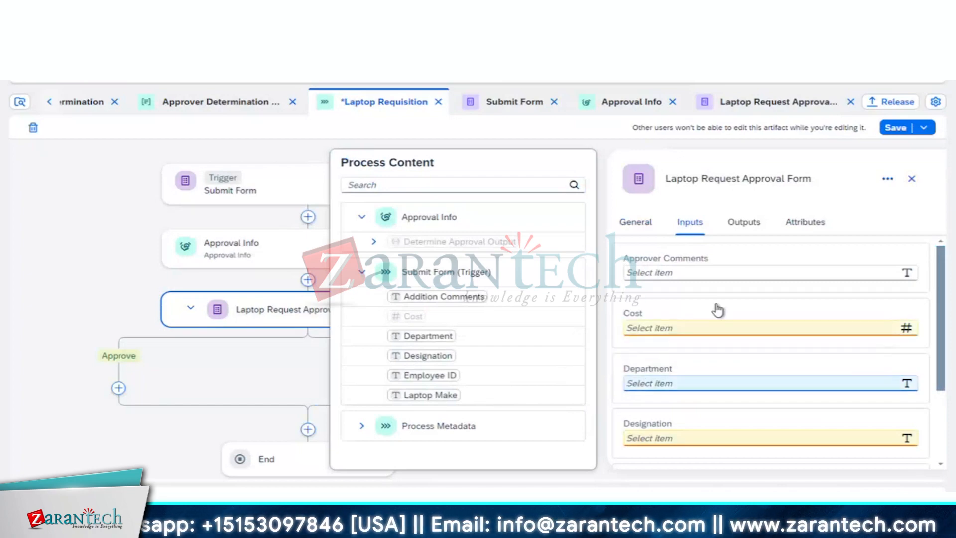
click(689, 324)
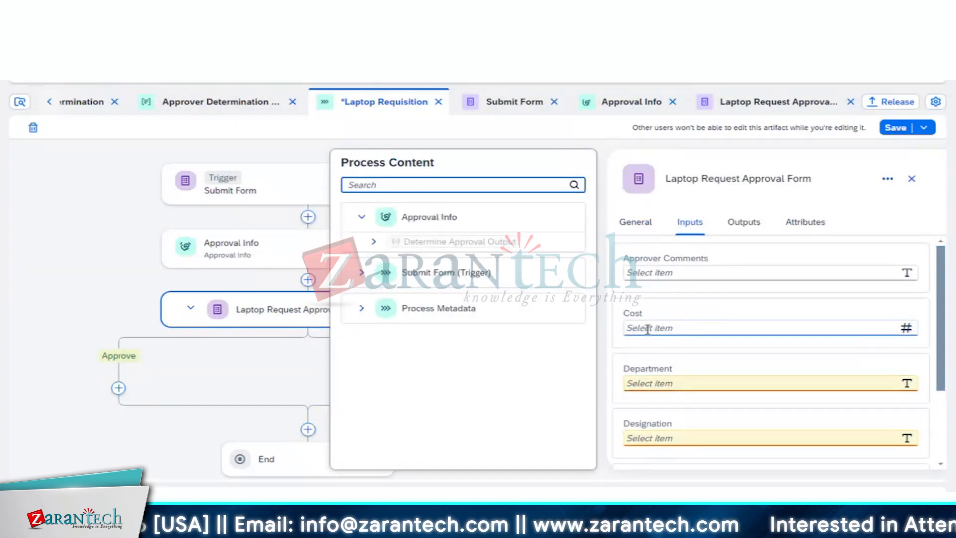
click(362, 272)
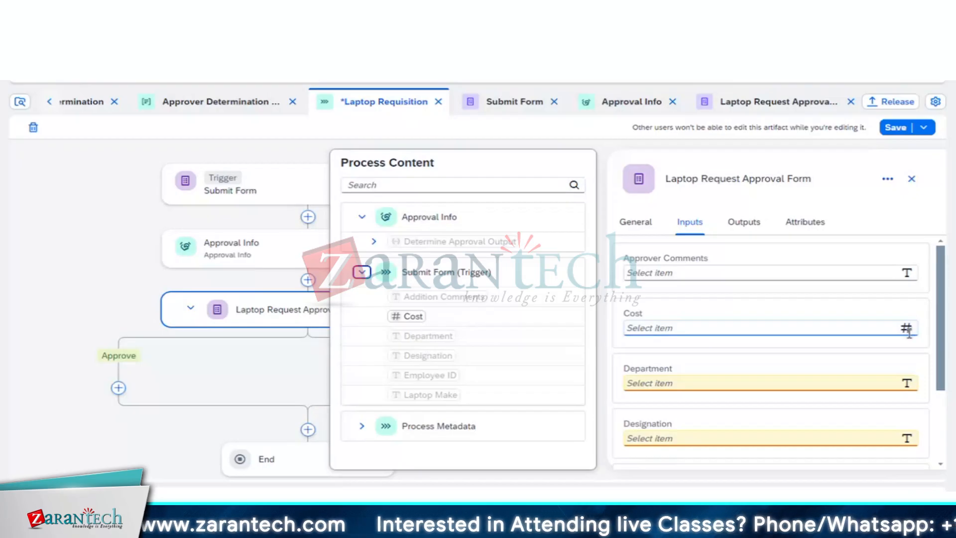
click(406, 317)
Map the approval step's Department and Designation inputs to the matching values from the Submit Form trigger.
click(683, 382)
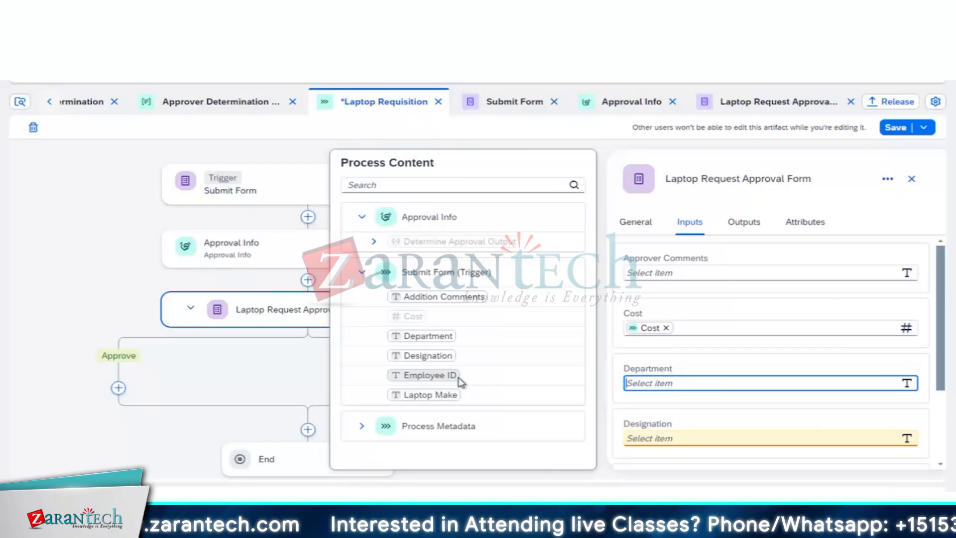
click(436, 339)
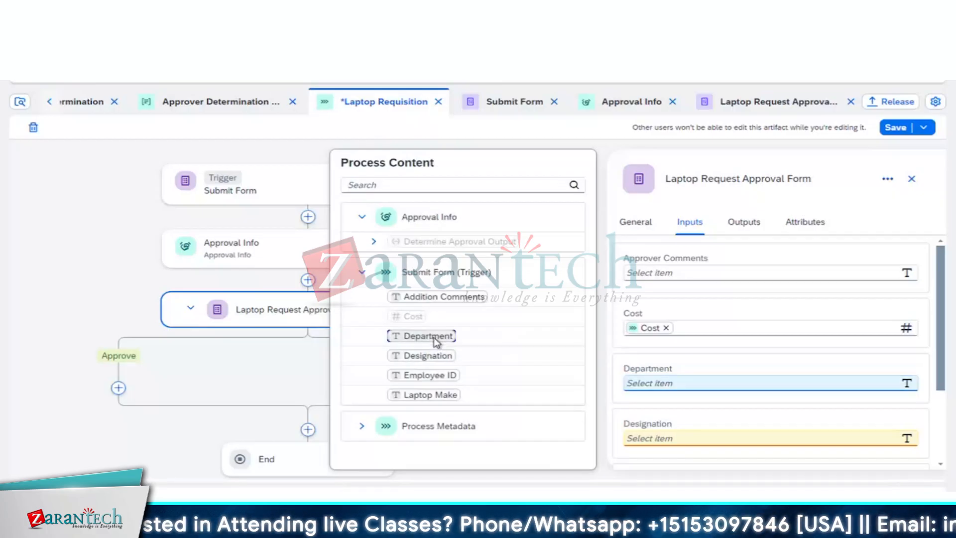
scroll(780, 369, down, 2)
click(779, 369)
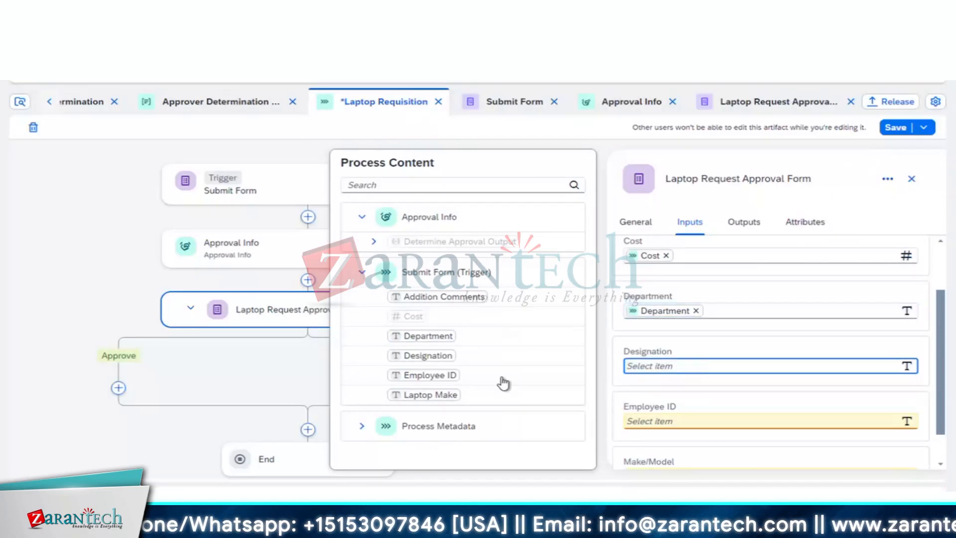
click(440, 356)
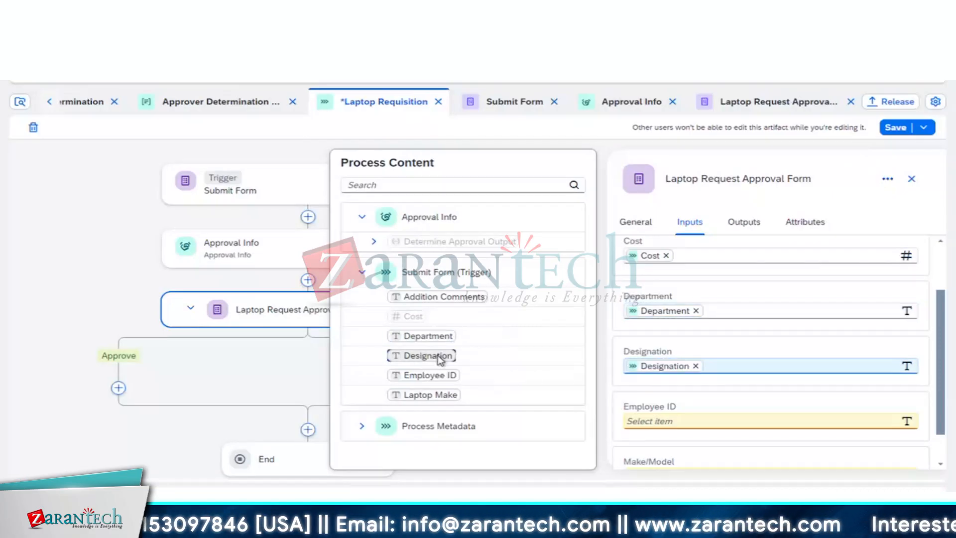
Map the approval step's Employee ID input to the Employee ID value from the Submit Form trigger.
scroll(750, 376, down, 1)
click(700, 382)
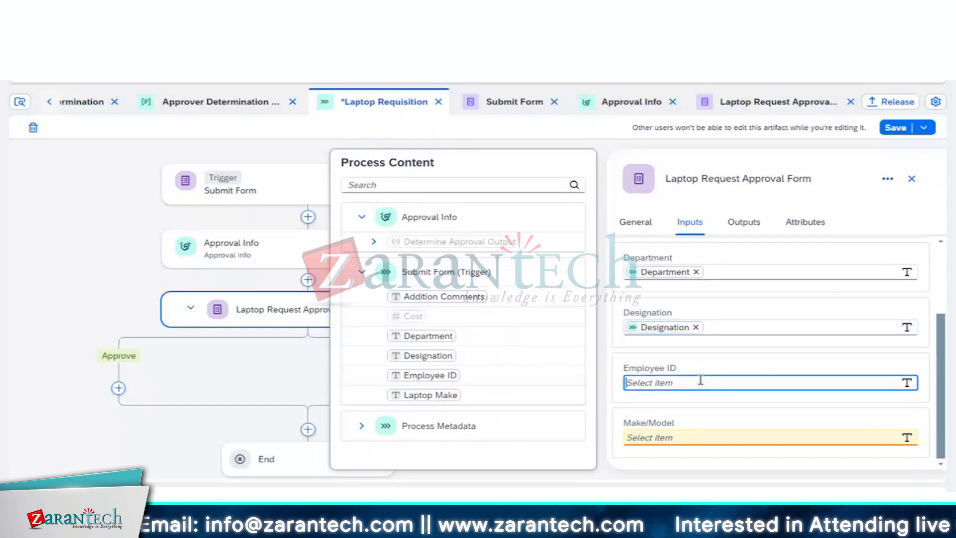
click(448, 379)
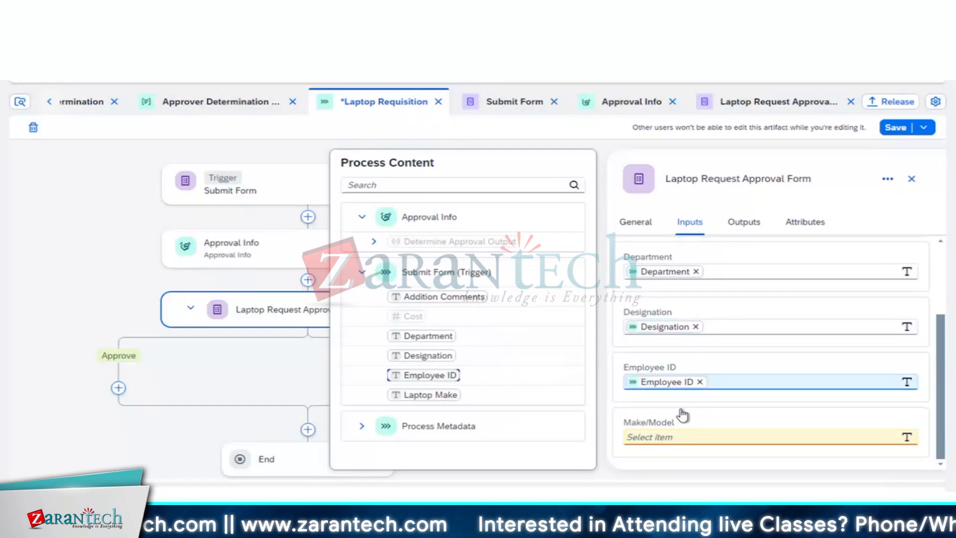
Start mapping the approval step's Make/Model input.
click(744, 434)
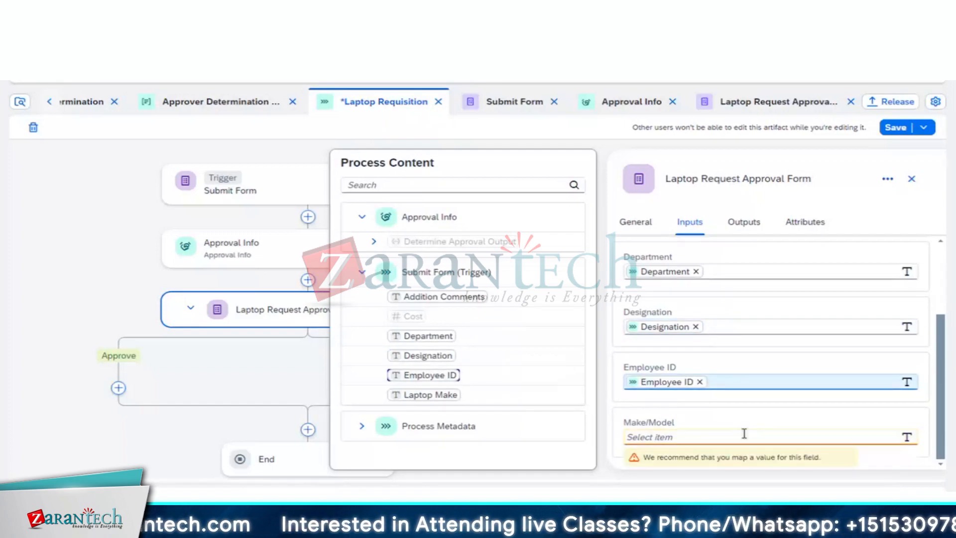